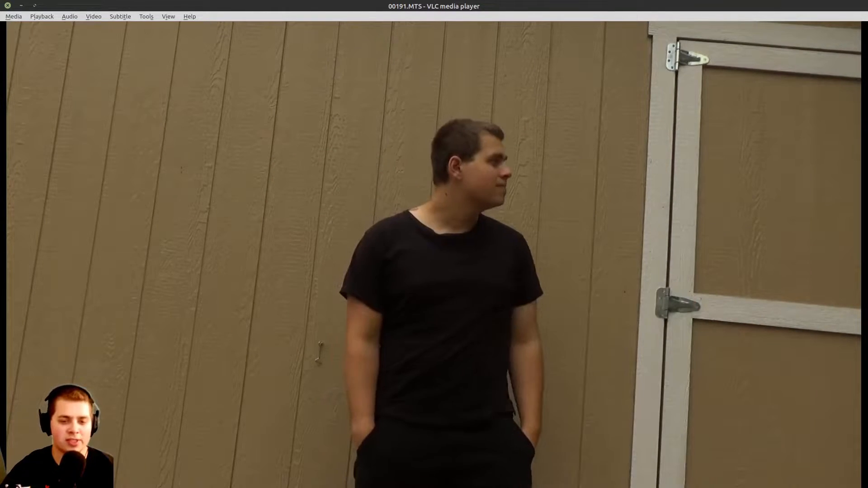
Play and pause the 00191.MTS clip to review the actor's takes and the empty background
key("space")
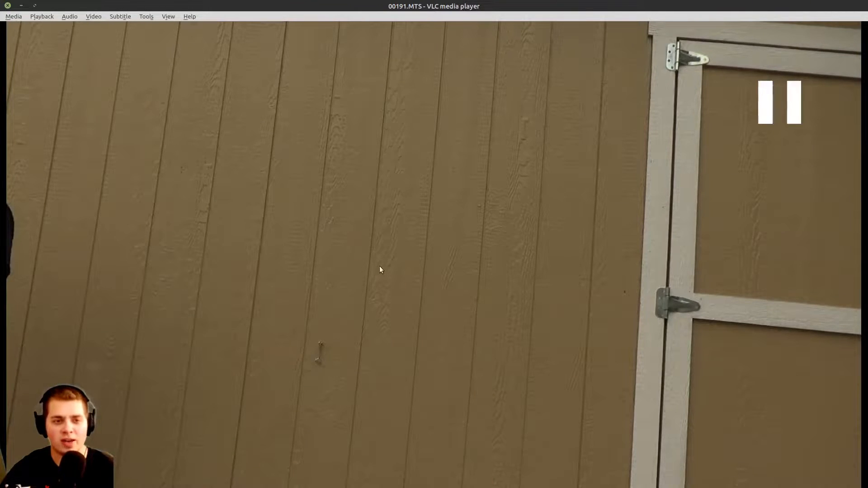
key("space")
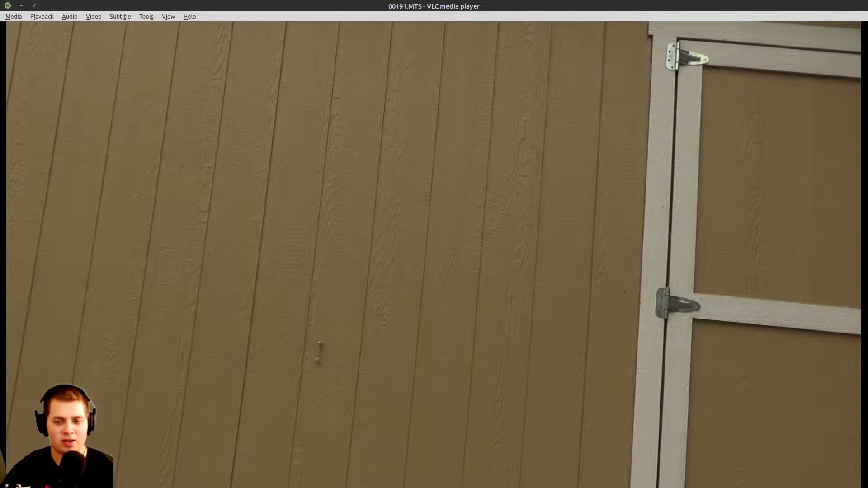
key("space")
key("space")
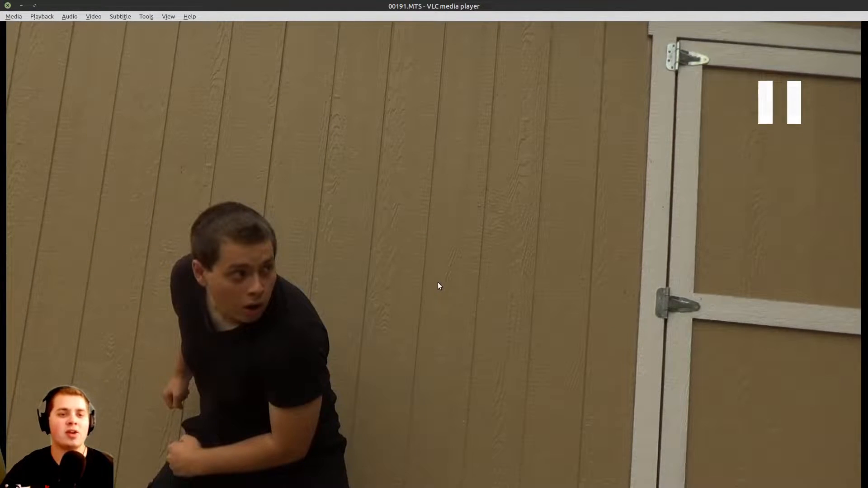
key("space")
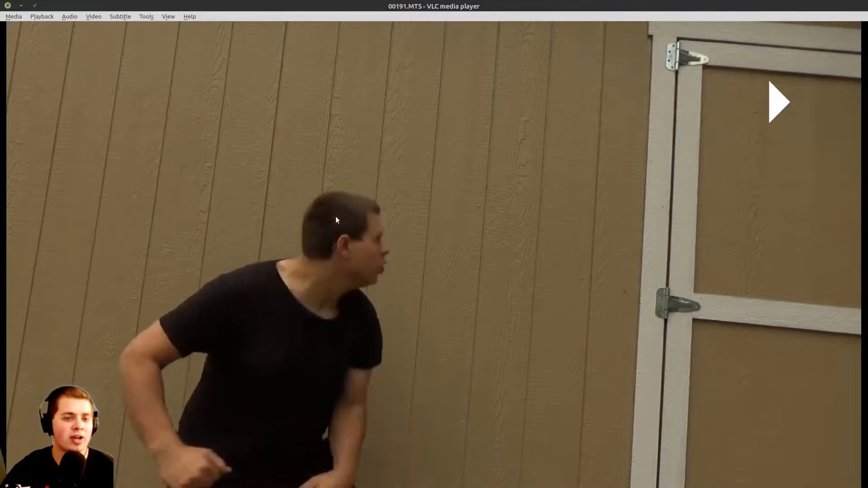
key("space")
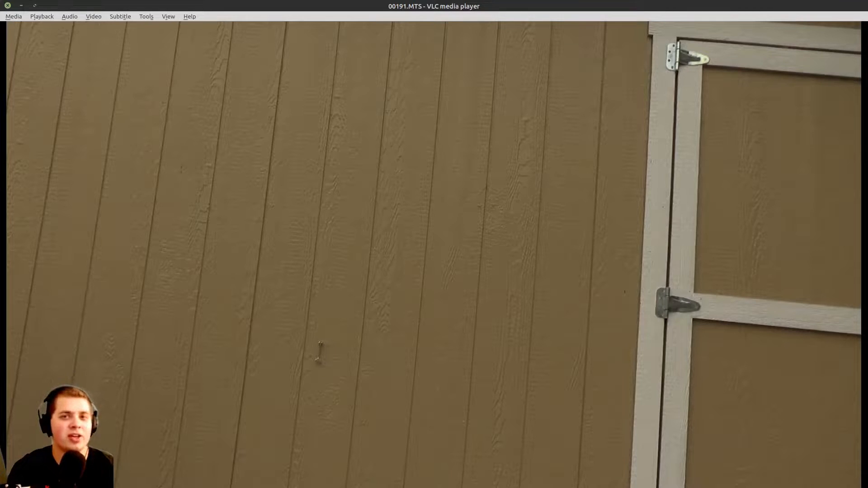
key("space")
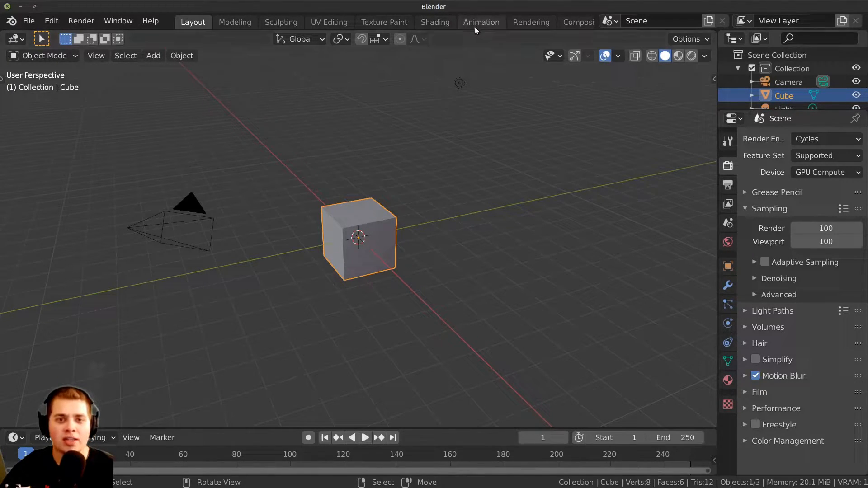
Switch to Blender and add a Video Editing workspace to the project
scroll(475, 27, "right", 6)
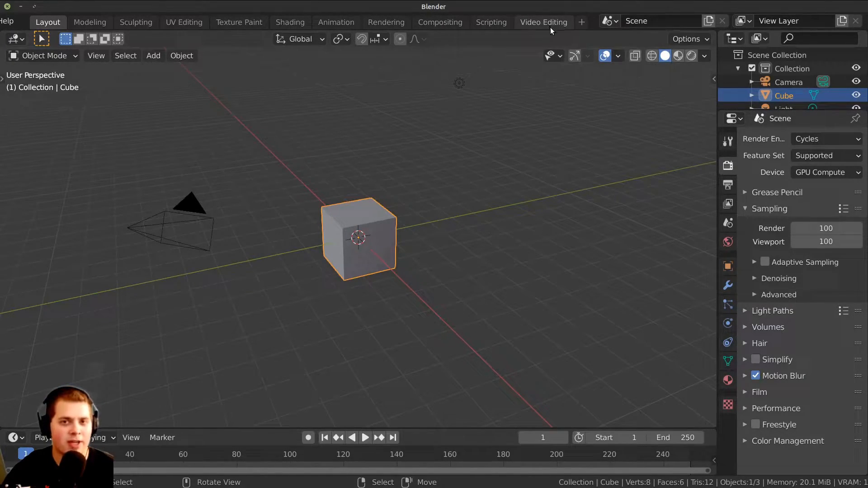
left_click(582, 22)
mouse_move(601, 102)
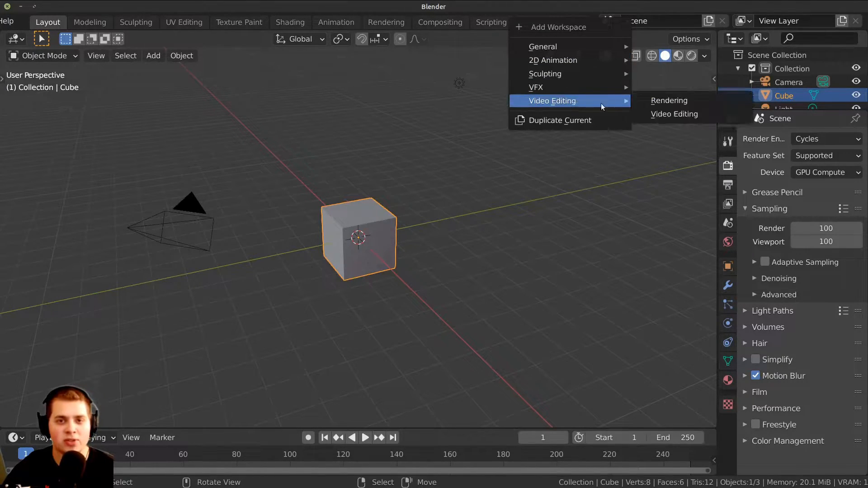
left_click(668, 114)
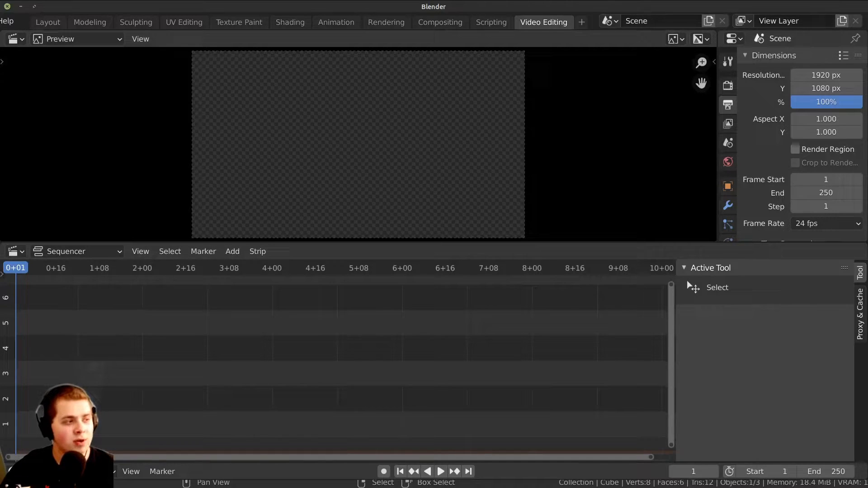
Import the 00191.MTS clip into the sequencer at the start of the timeline and play its opening moments
left_click_drag(216, 420, 158, 333)
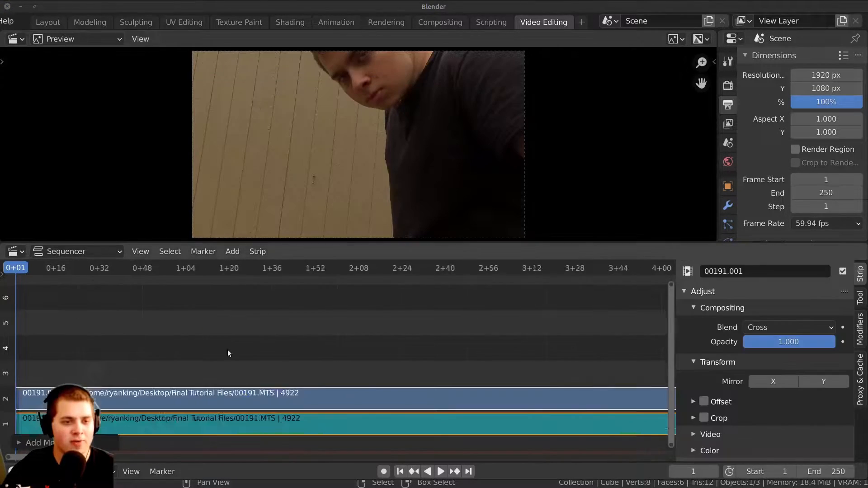
middle_click_drag(432, 365, 371, 359)
key("space")
scroll(413, 367, "down", 12)
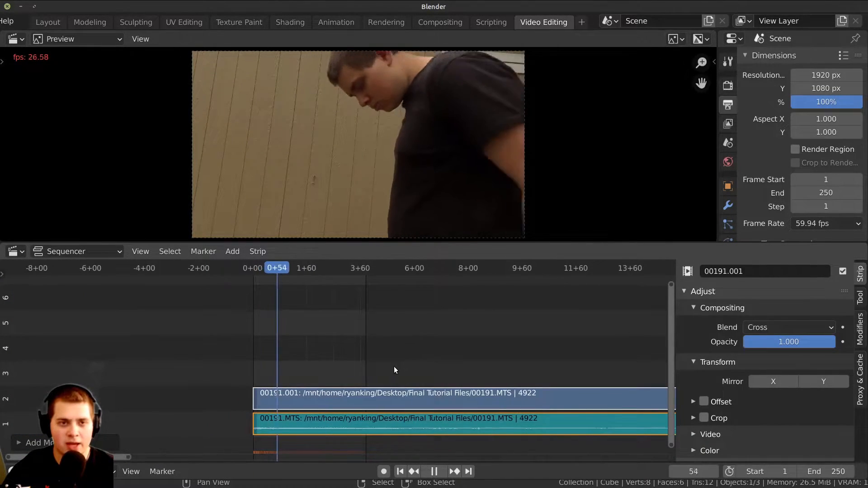
key("space")
scroll(321, 384, "up", 2)
Combine the movie strip and its sound strip into one meta strip
left_click(321, 392)
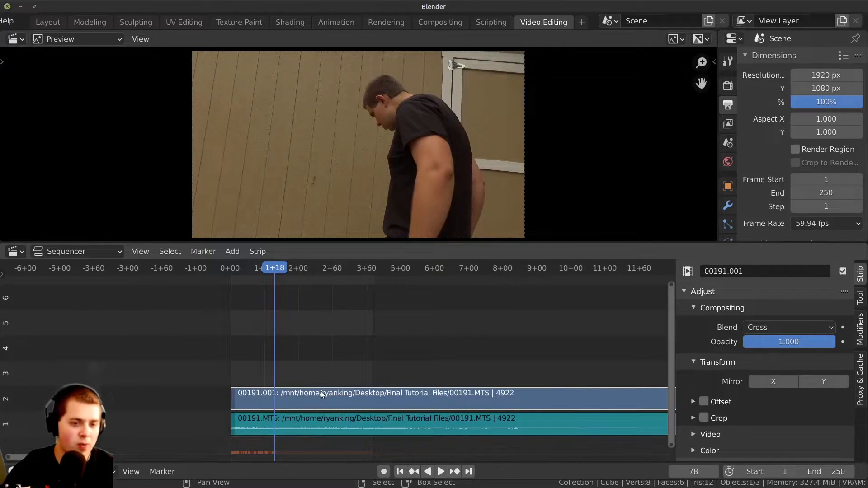
left_click(300, 421, "shift")
scroll(411, 400, "left", 1, "ctrl")
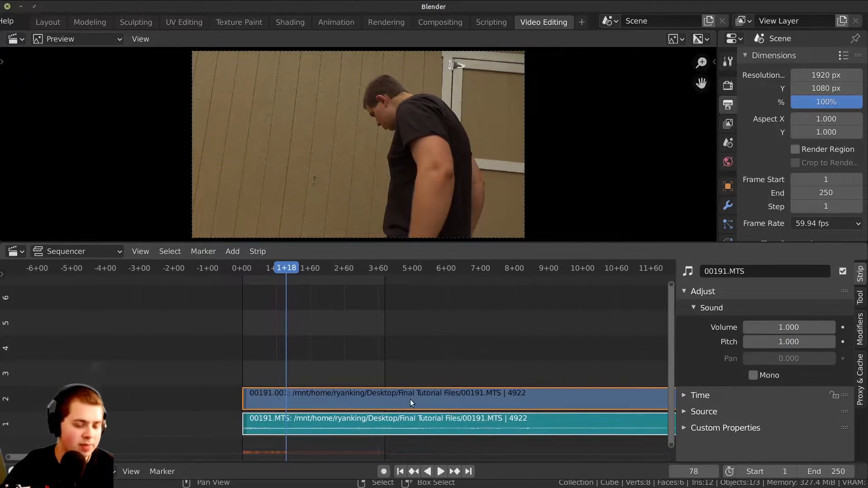
key("ctrl+g")
Extend the scene's end frame to 4971 so the timeline covers the whole meta strip
scroll(417, 423, "down", 14)
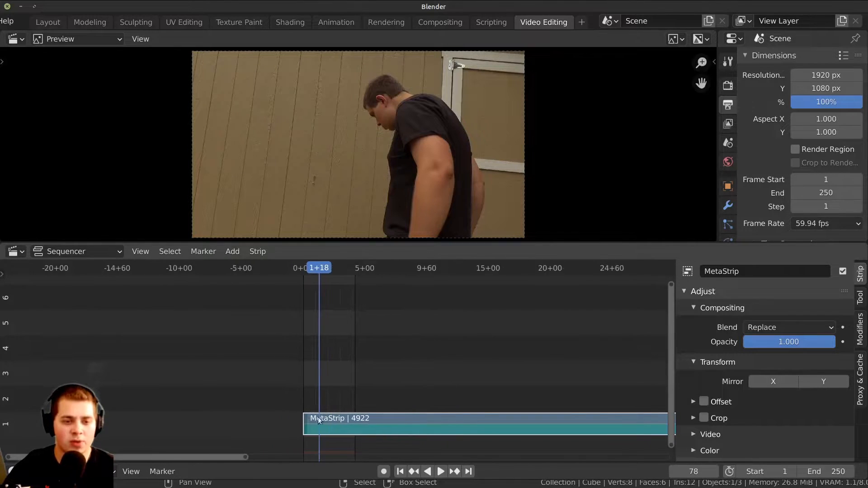
middle_click_drag(329, 416, 285, 399)
left_click_drag(827, 471, 863, 472)
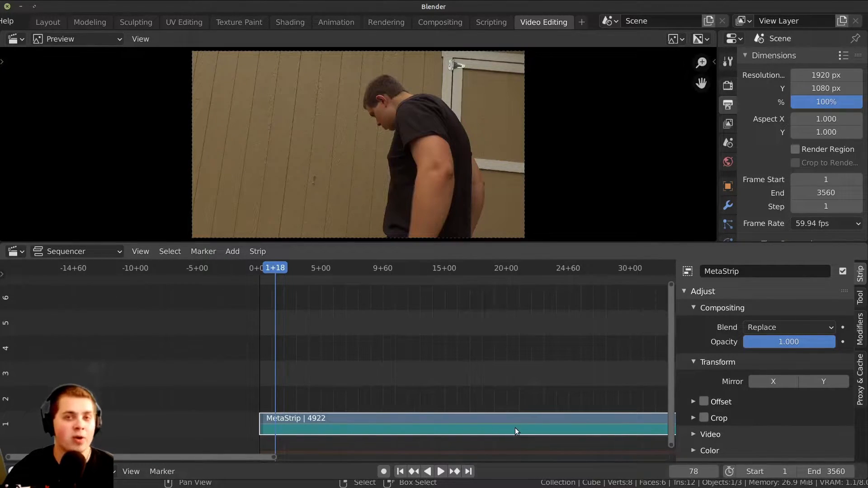
middle_click_drag(515, 427, 455, 397, "ctrl")
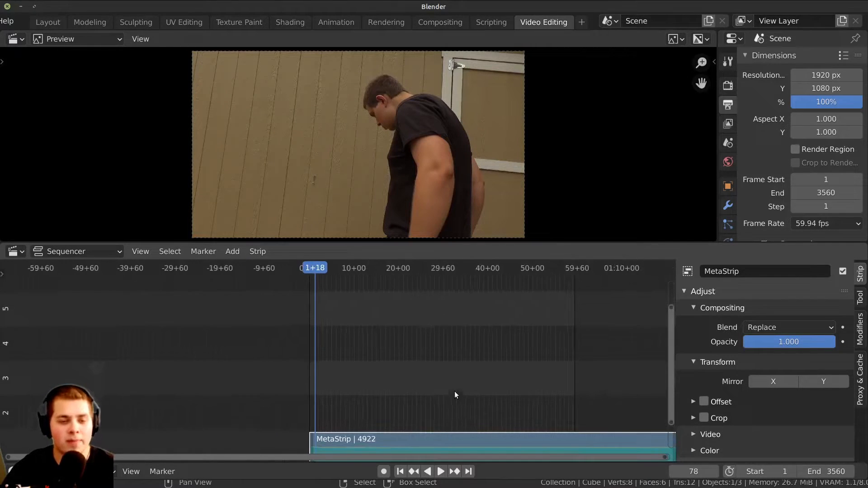
middle_click_drag(493, 346, 438, 314)
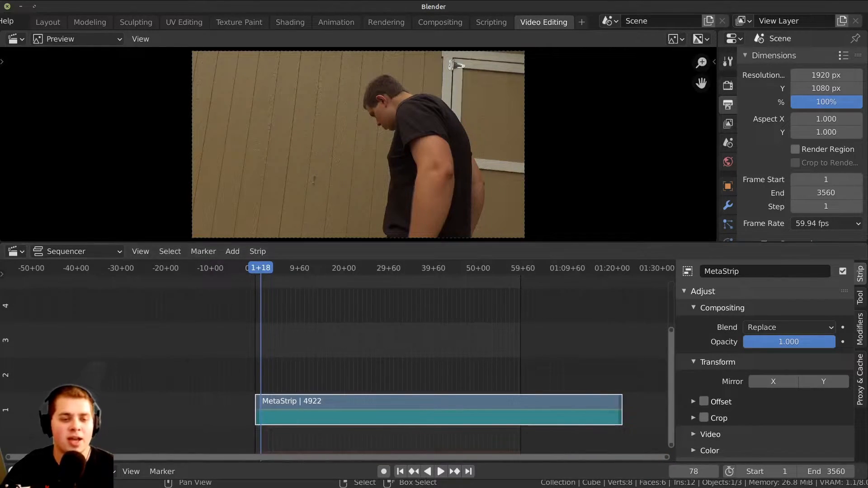
left_click_drag(806, 480, 832, 480)
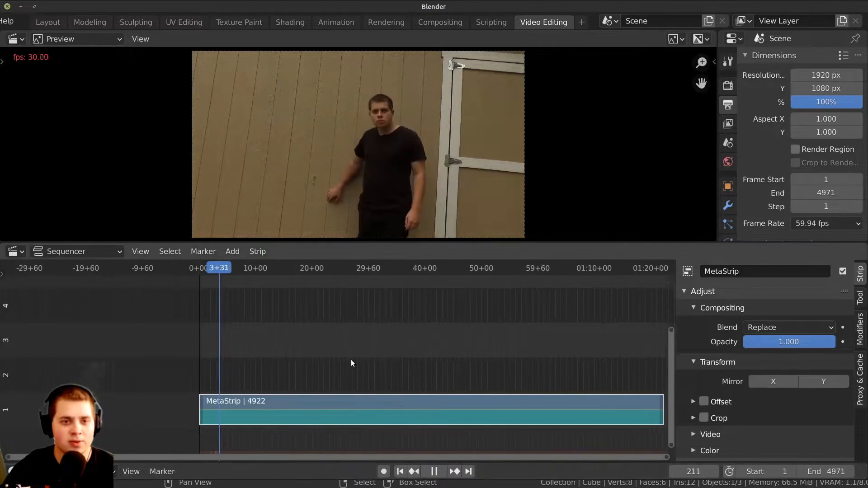
Play through the footage from about 27 seconds and split the meta strip at frame 2777
left_click(351, 360)
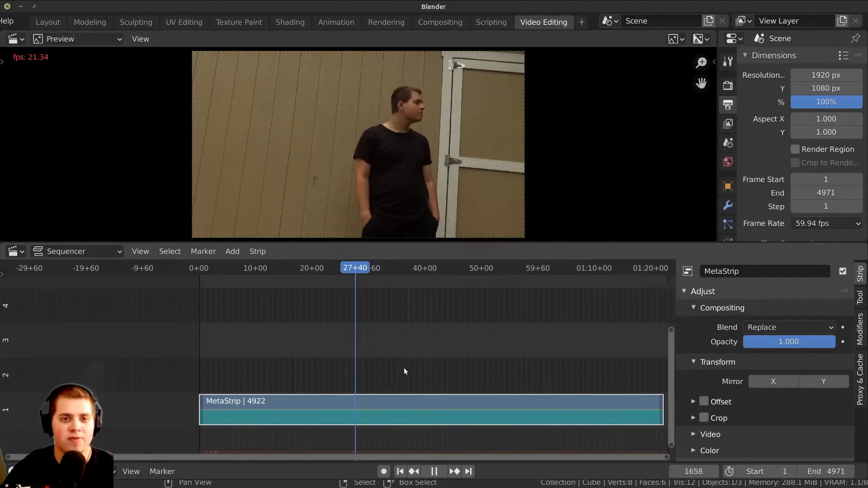
middle_click_drag(405, 367, 362, 370)
scroll(361, 370, "up", 2)
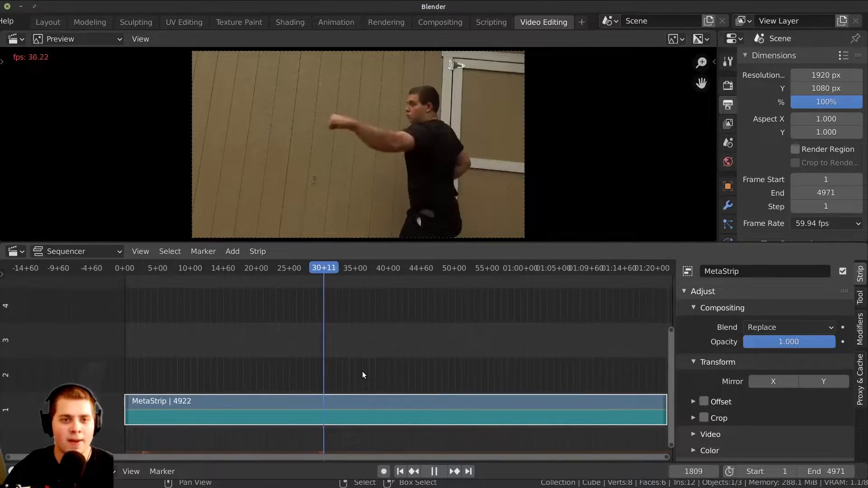
scroll(380, 404, "up", 1)
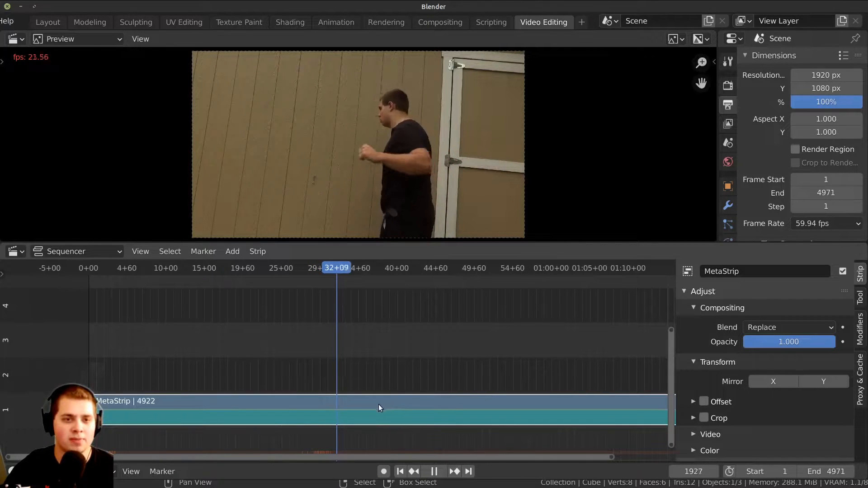
key("space")
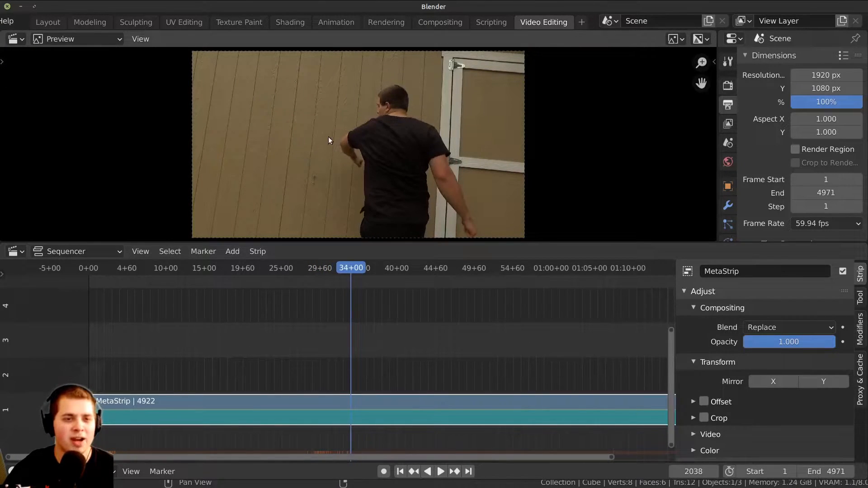
key("space")
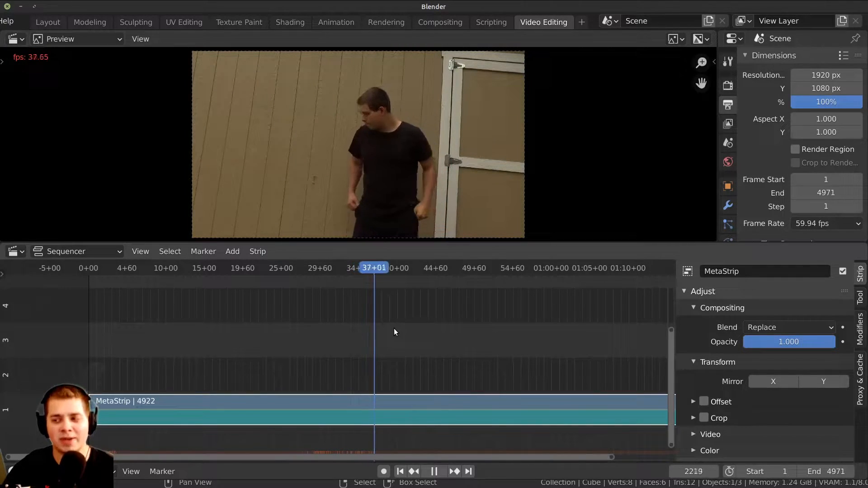
middle_click_drag(408, 396, 356, 396)
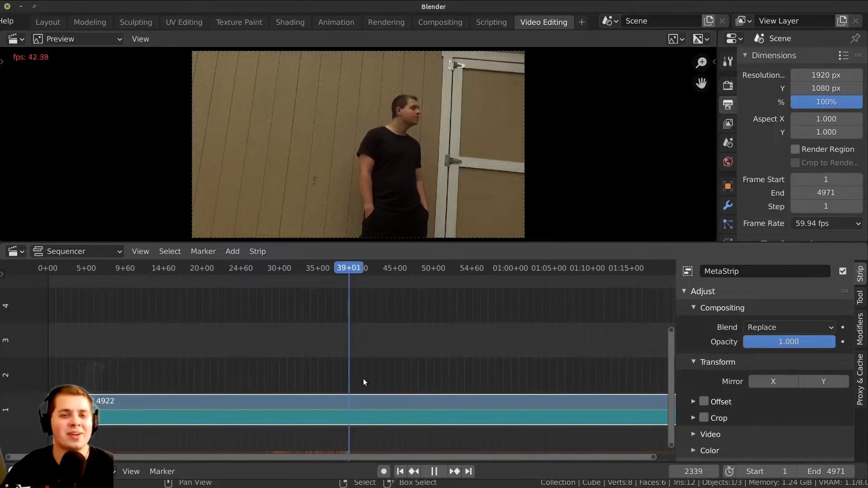
scroll(390, 367, "up", 4)
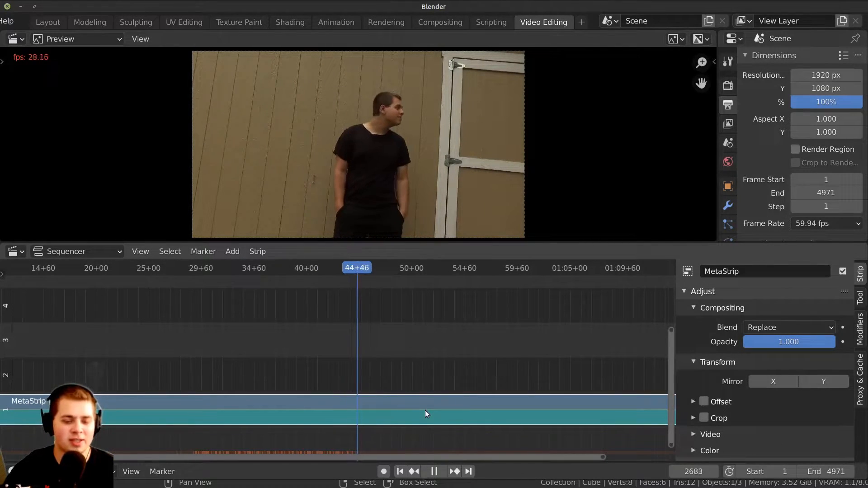
key("space")
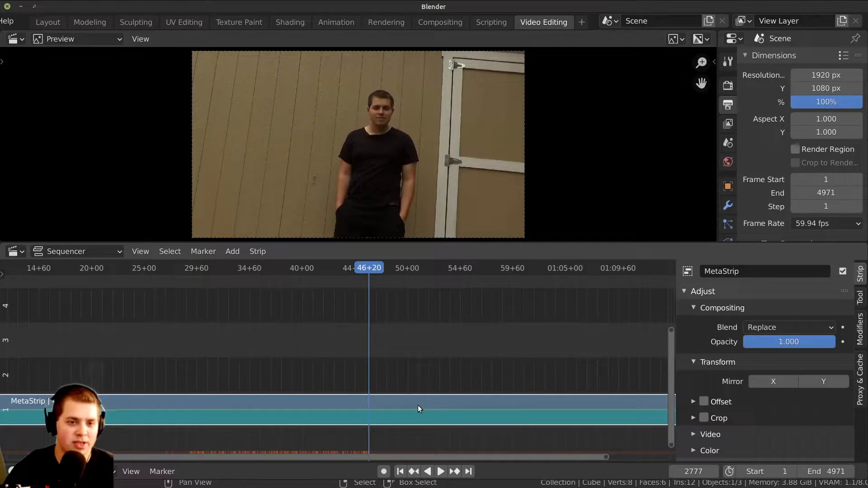
key("k")
Split the first meta strip at frame 2290 and delete the portion before the cut
scroll(446, 324, "down", 5)
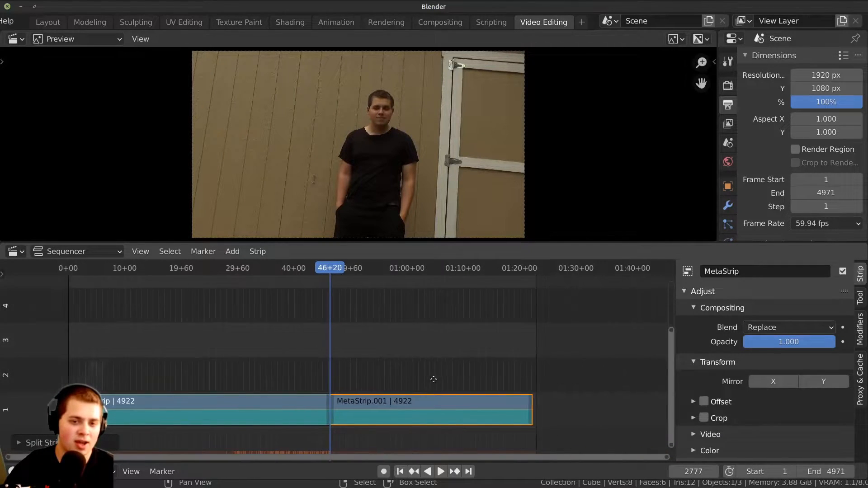
left_click(409, 373)
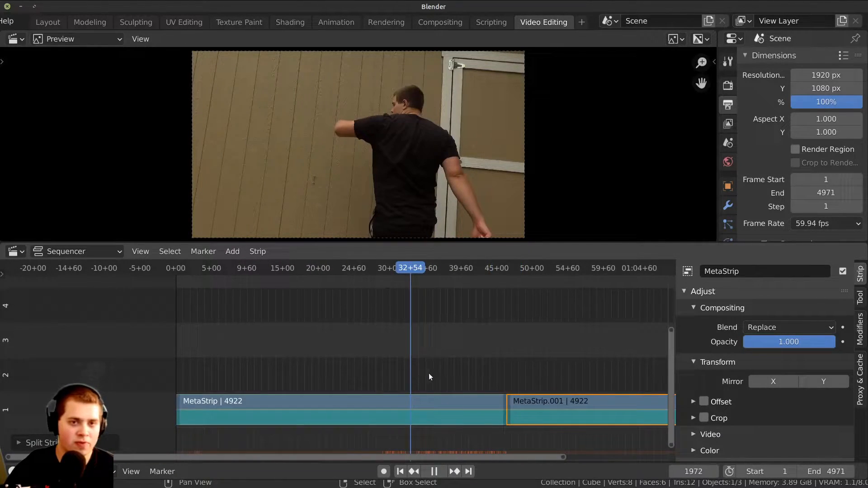
scroll(428, 378, "up", 1)
key("space")
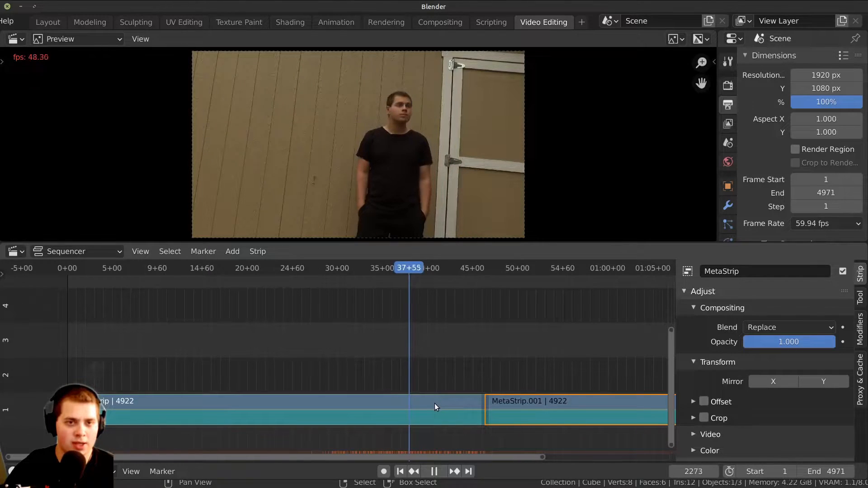
key("space")
left_click(433, 405)
scroll(384, 373, "up", 1)
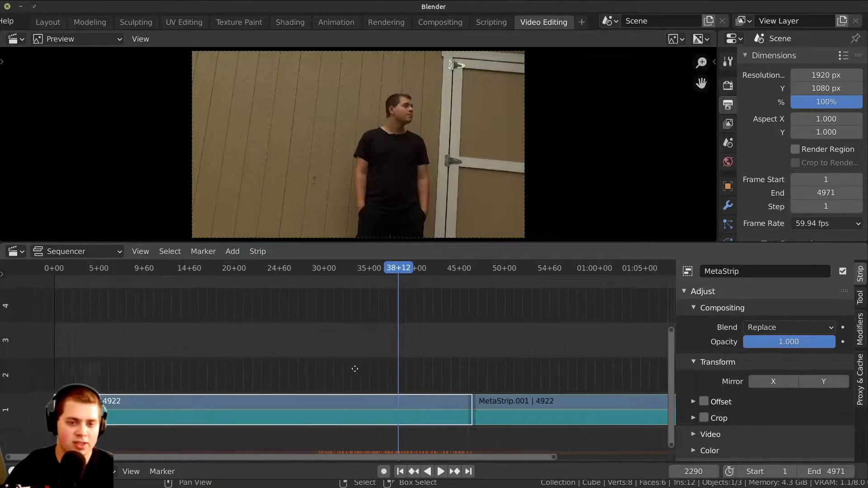
key("k")
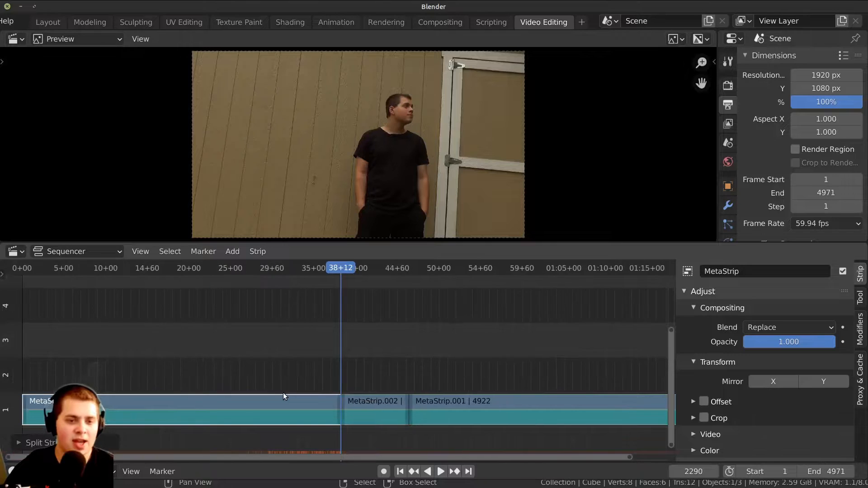
scroll(283, 392, "down", 2)
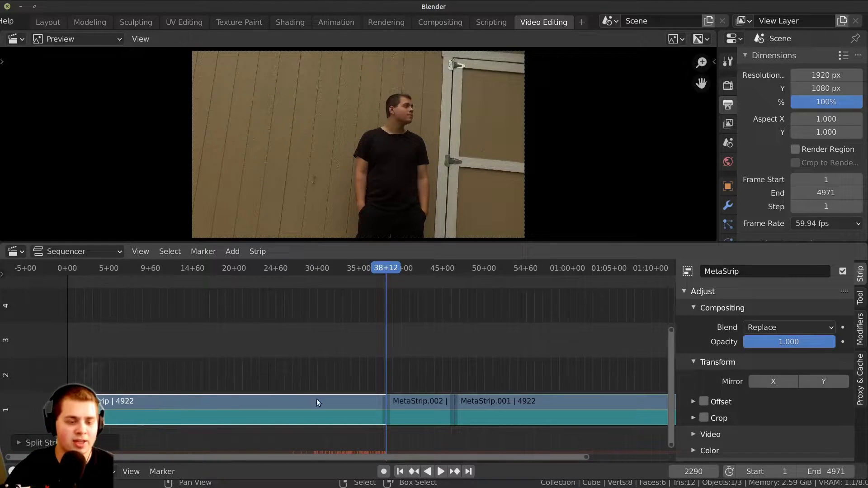
key("Delete")
Play and scrub through the last meta strip to find where the second take begins and ends
key("space")
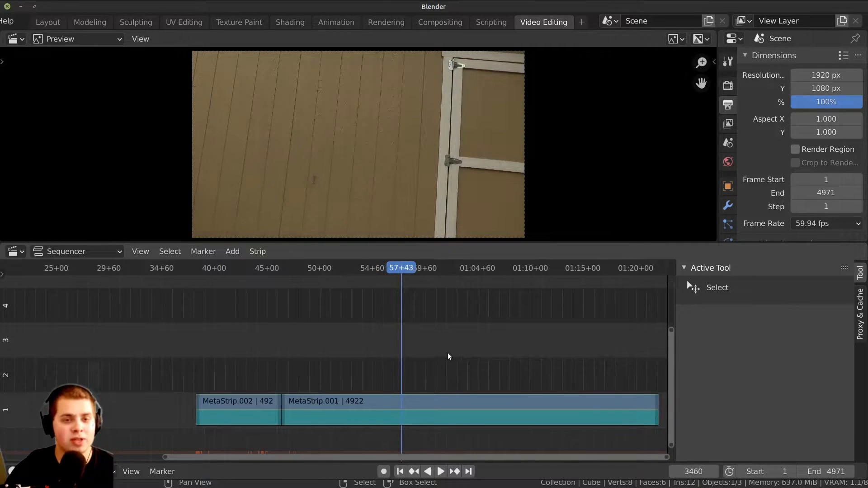
key("space")
key("space")
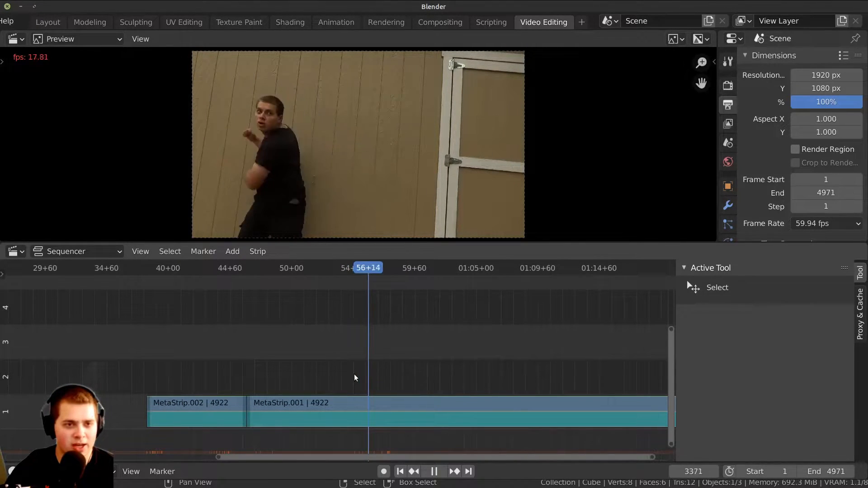
left_click(388, 378)
left_click(431, 372)
scroll(423, 365, "down", 1)
middle_click_drag(456, 367, 415, 356)
left_click(422, 361)
left_click(432, 360)
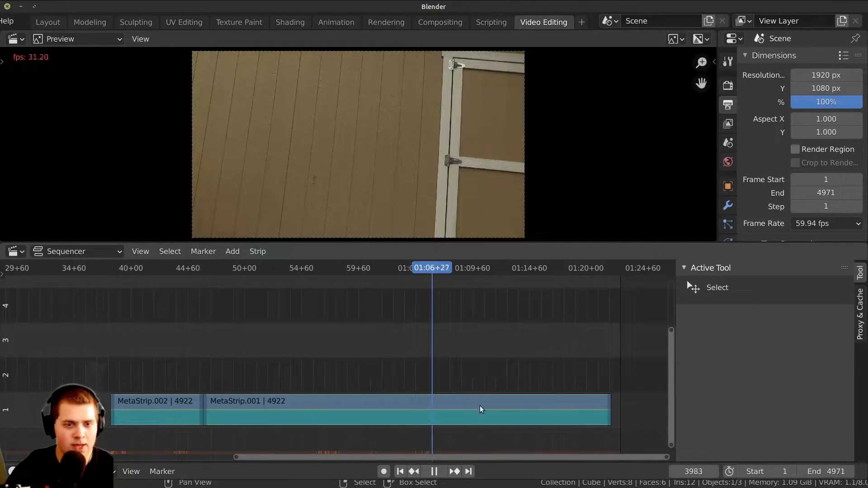
key("space")
mouse_move(404, 394)
middle_mouse_down()
mouse_move(370, 390)
mouse_move(395, 396)
middle_mouse_up()
scroll(370, 390, "up", 3)
key("space")
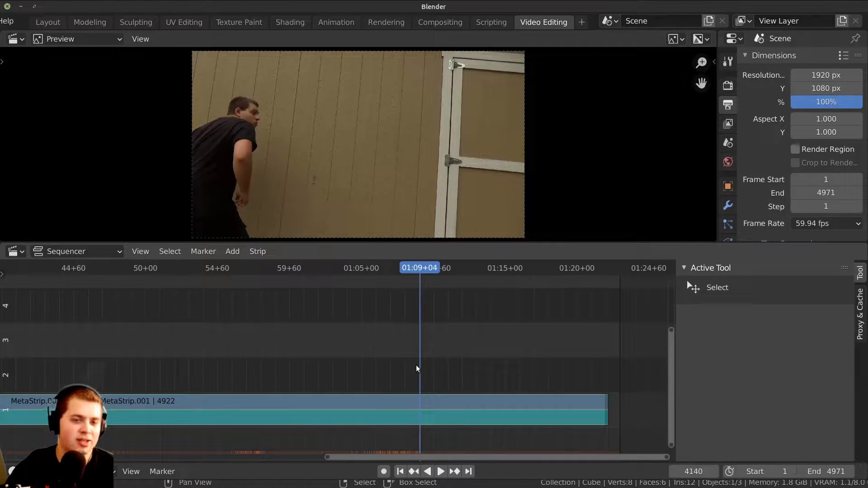
Split the last meta strip at frame 4050 and delete the portion after the cut
left_click(415, 370)
left_click_drag(416, 370, 398, 370)
left_click(441, 414)
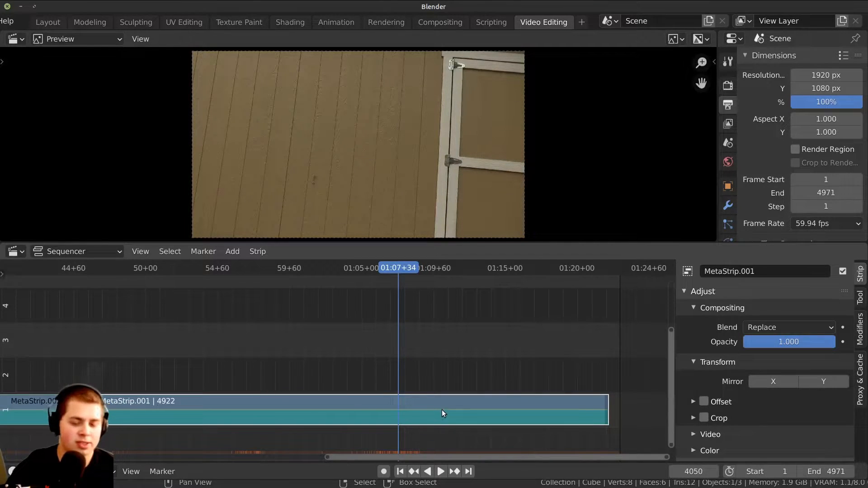
key("k")
key("x")
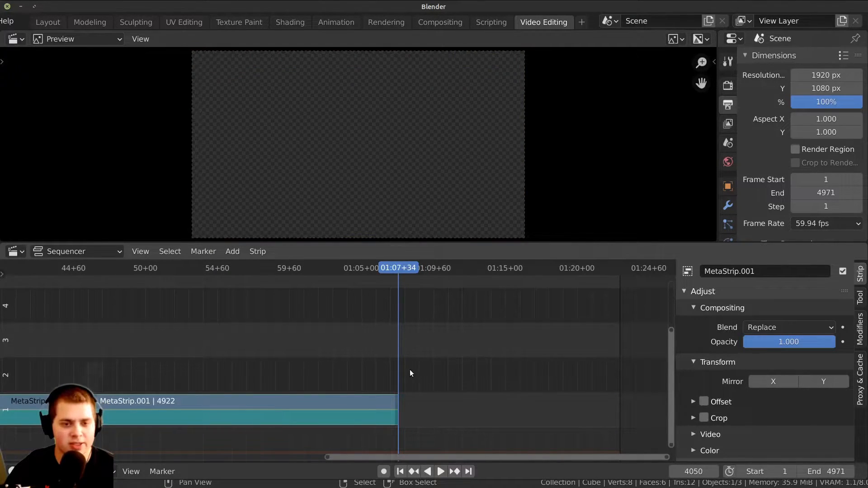
Save the project as "Video edit.blend" in the Final Tutorial Files folder
scroll(345, 360, "up", 5, "ctrl")
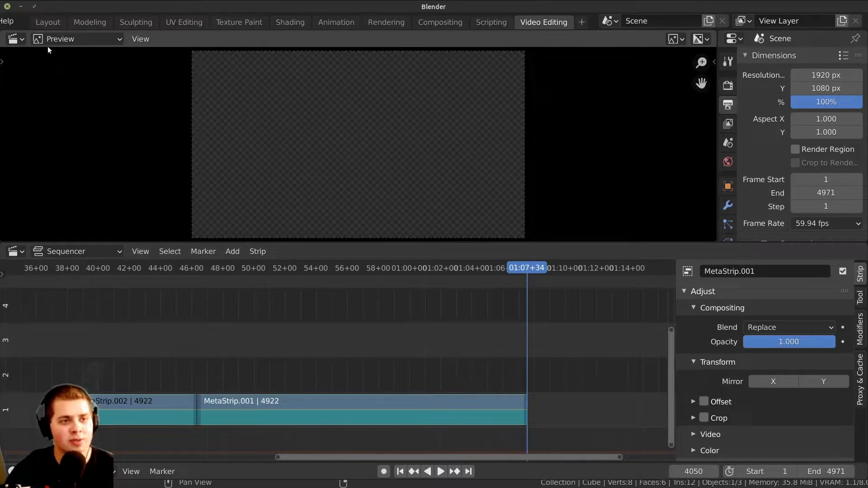
scroll(31, 20, "up", 5)
left_click(36, 21)
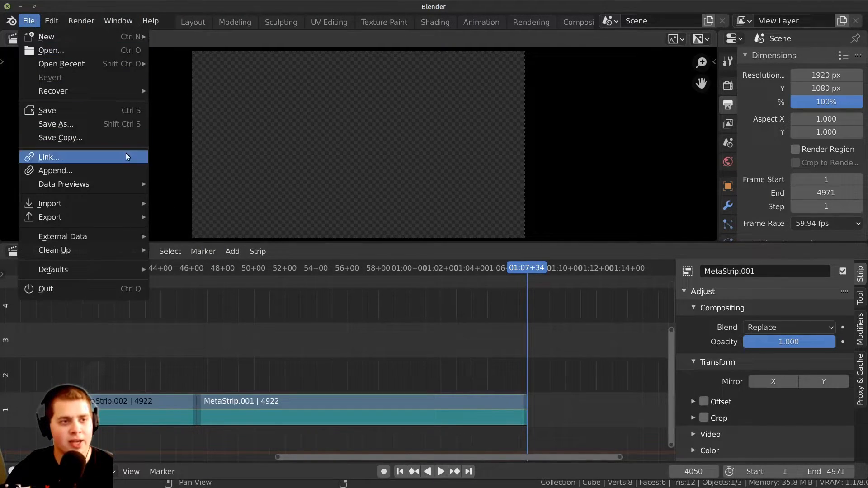
left_click(56, 124)
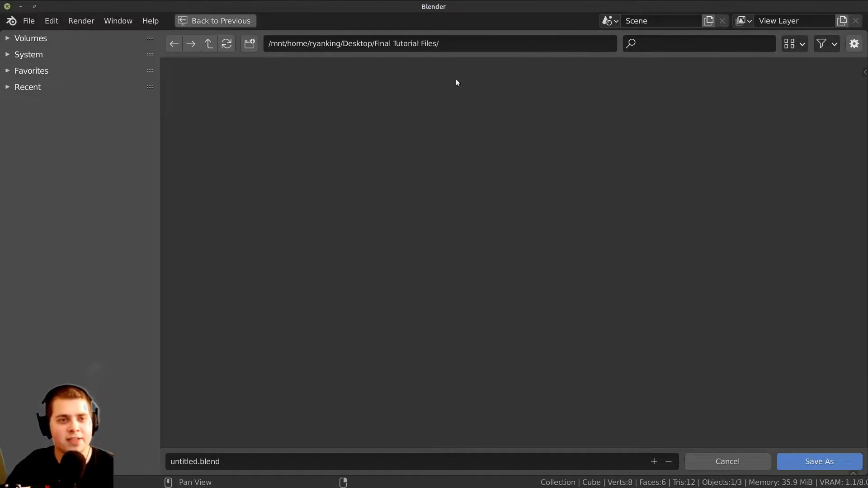
left_click(192, 456)
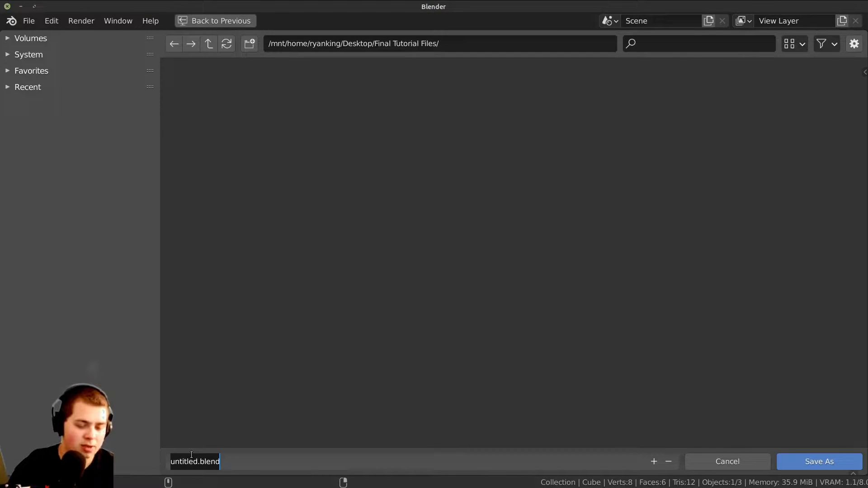
type("Vidoe")
key("BackSpace")
key("BackSpace")
type("eo edit")
key("Return")
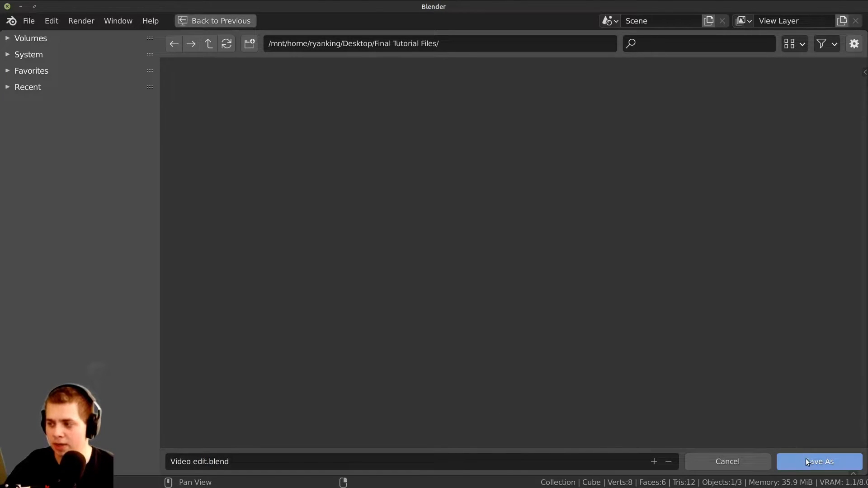
left_click(806, 462)
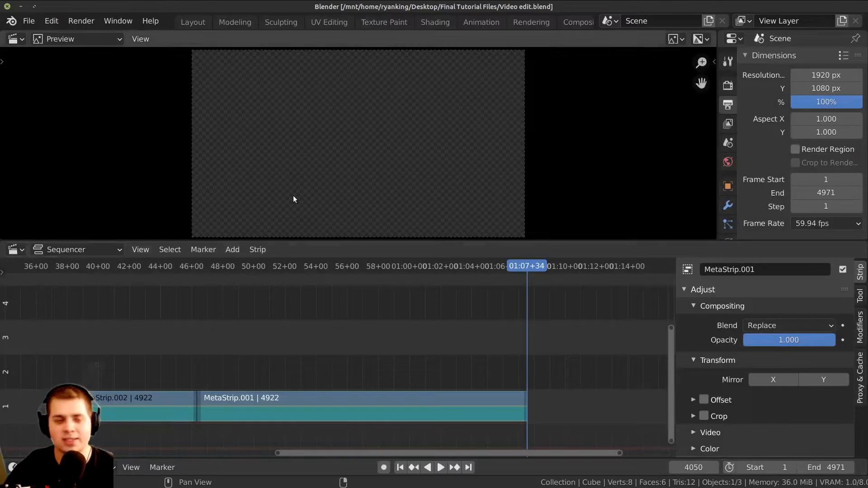
Find the empty-wall moment before the second take, split its strip at frame 3665 and delete the portion before the cut
middle_click_drag(340, 322, 331, 366)
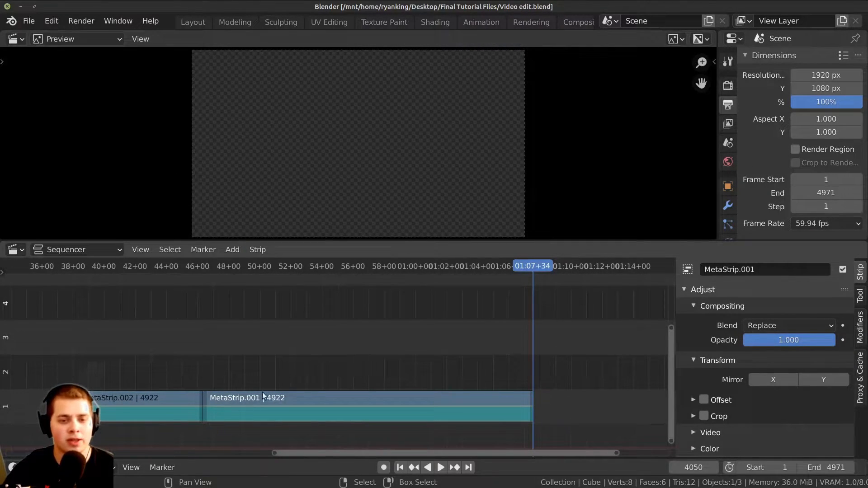
left_click(376, 387)
key("space")
key("space")
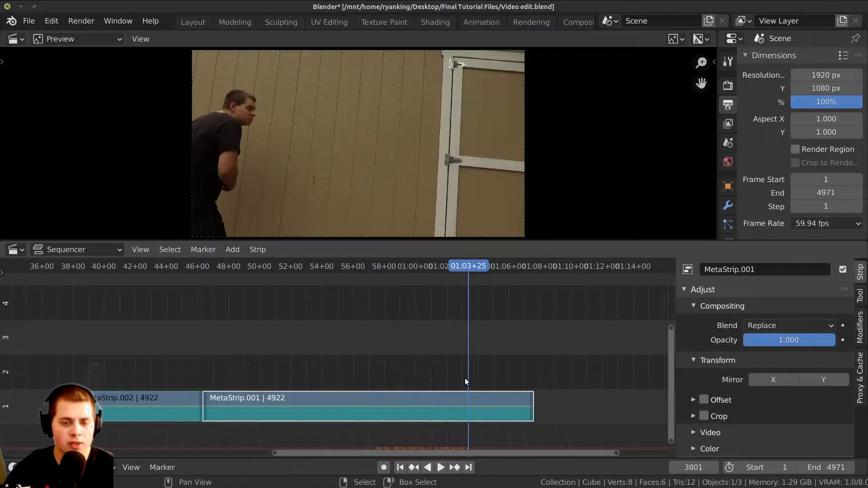
left_click(461, 378)
key("space")
left_click(454, 378)
key("space")
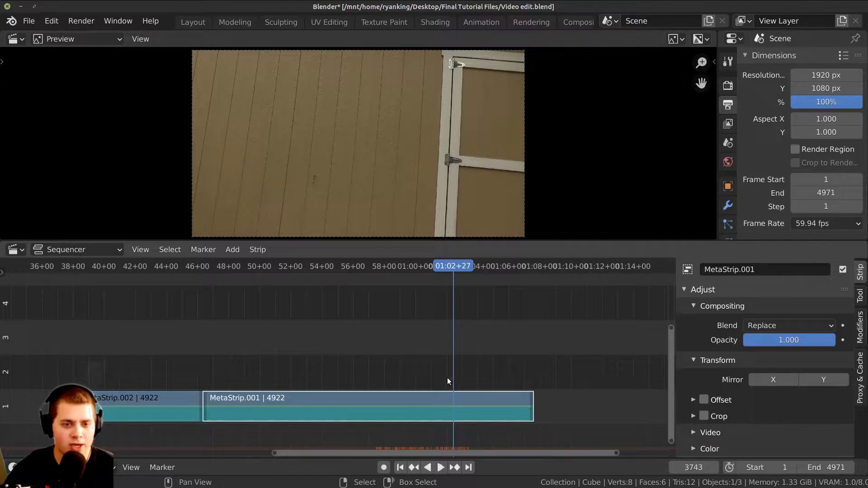
left_click_drag(439, 381, 432, 380)
key("k")
key("Delete")
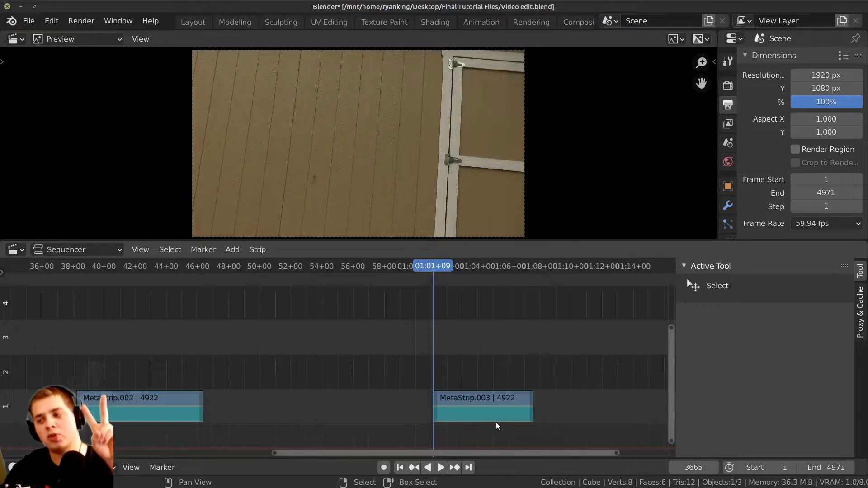
Move the second take's strip to channel 2, above the first take, starting about 15 frames after it
left_click(129, 382)
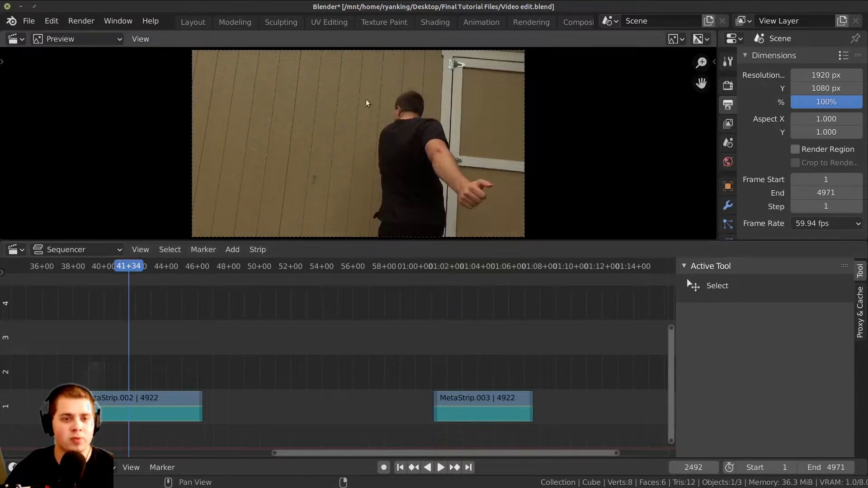
left_click(493, 410)
key("g")
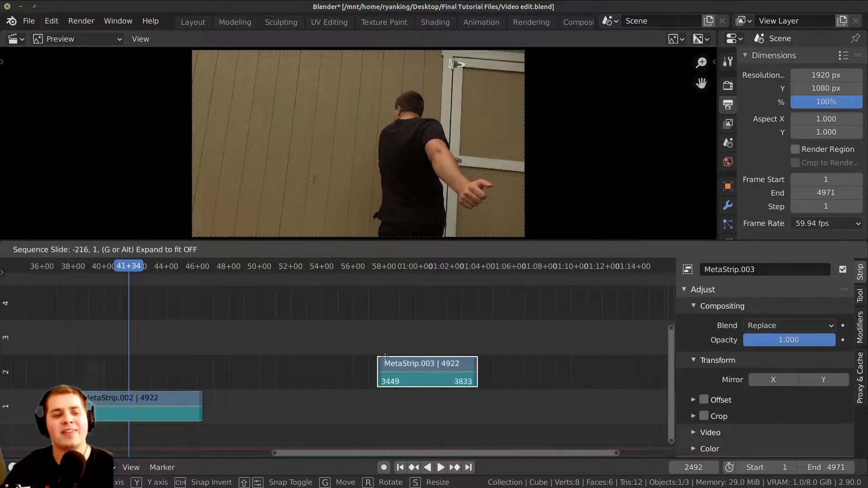
left_click(136, 346)
scroll(371, 394, "up", 2)
middle_click_drag(101, 349, 325, 340)
scroll(335, 328, "up", 1)
key("g")
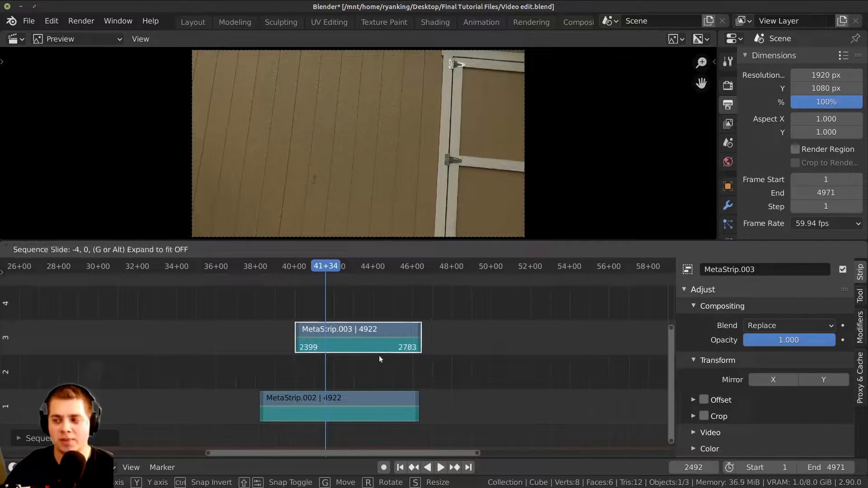
left_click(383, 385)
middle_click_drag(404, 378, 644, 387)
scroll(508, 389, "down", 4)
middle_click_drag(492, 375, 398, 364)
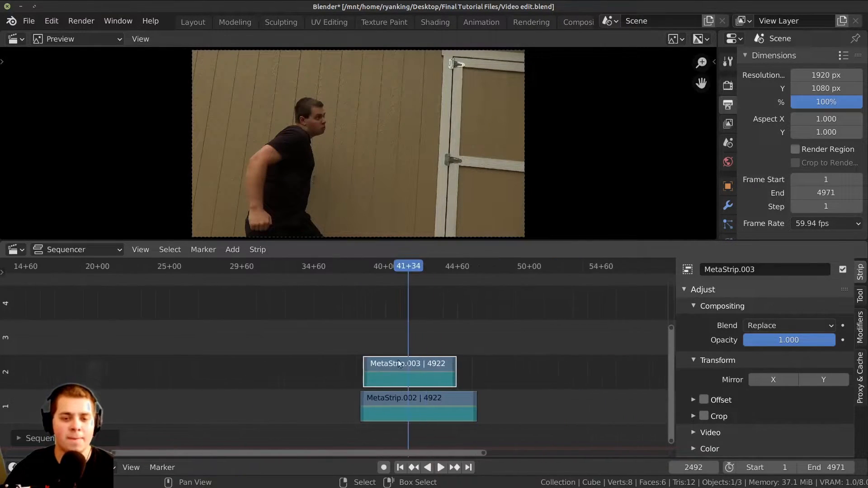
Select both take strips and move them together so the channel 1 strip begins at the start of the timeline
right_click(418, 401, "shift")
scroll(418, 401, "down", 8)
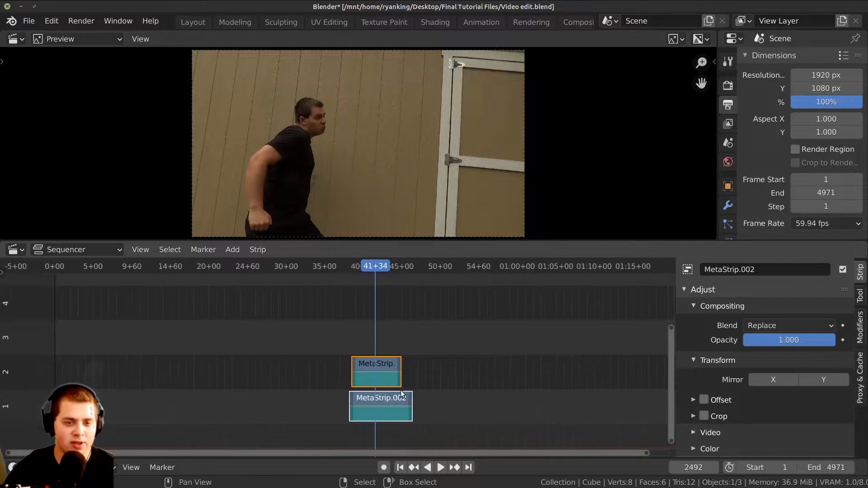
middle_click_drag(484, 392, 535, 392)
left_click(535, 391)
key("g")
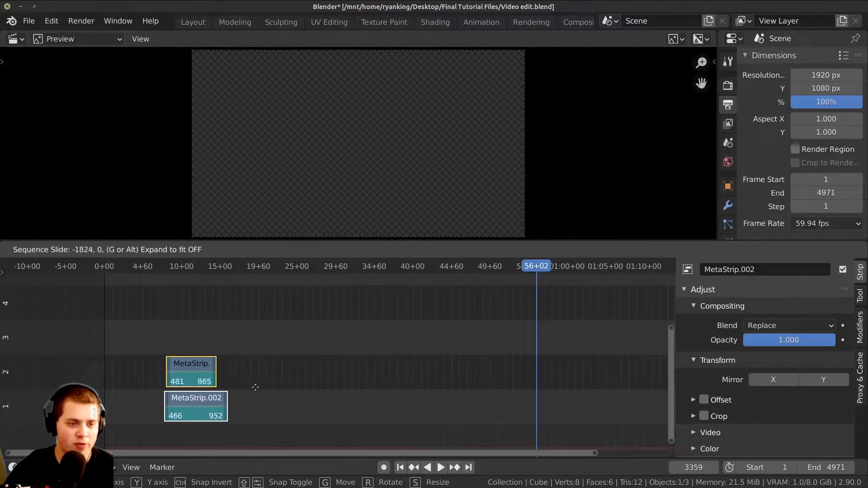
left_click(199, 383)
middle_click_drag(145, 322, 376, 344)
scroll(533, 357, "up", 20)
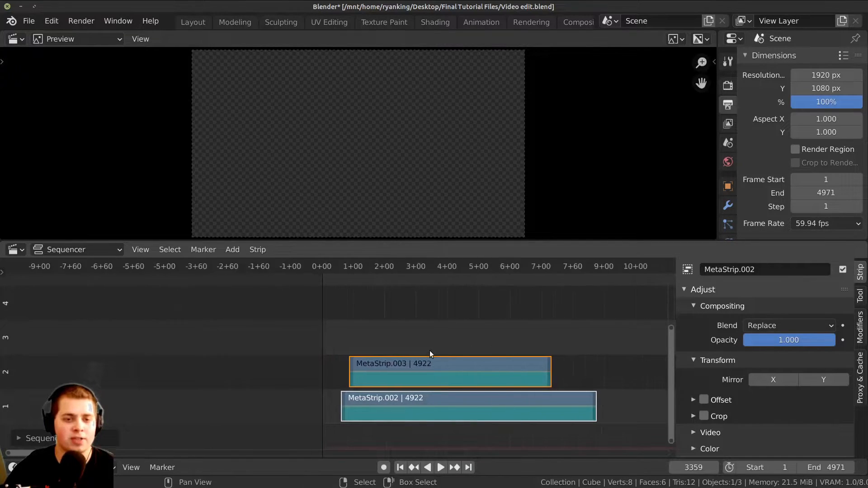
key("g")
left_click(413, 391)
scroll(412, 392, "up", 8)
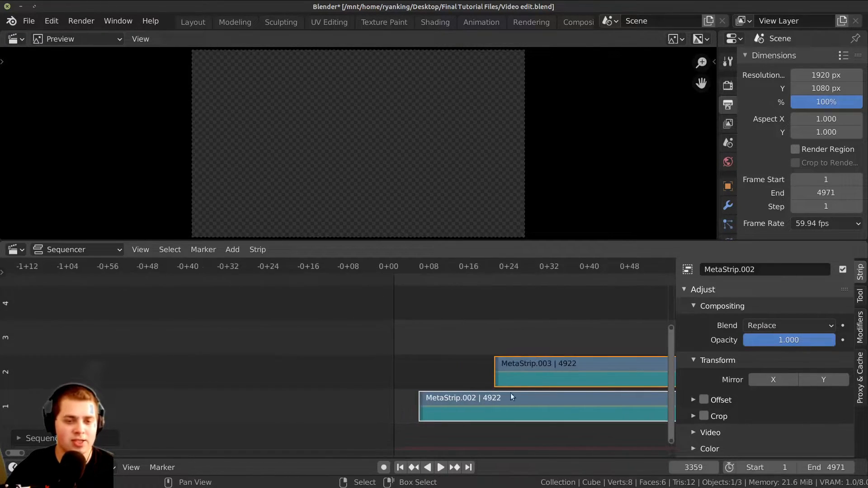
key("g")
left_click(553, 410)
scroll(434, 375, "down", 7)
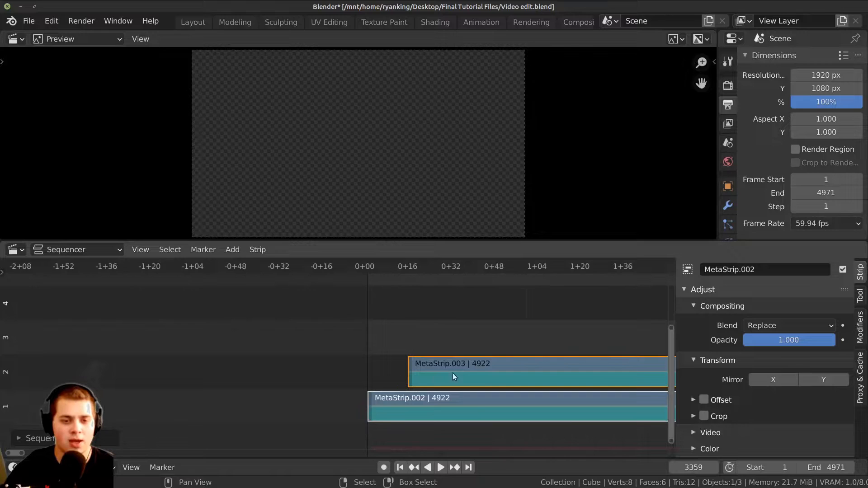
Play the stacked takes from the start of the timeline to frame 99
key("shift+Left")
key("space")
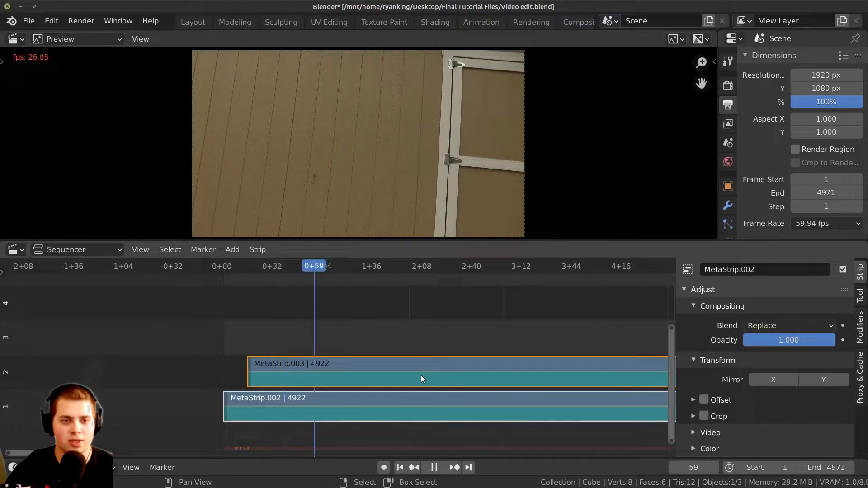
key("space")
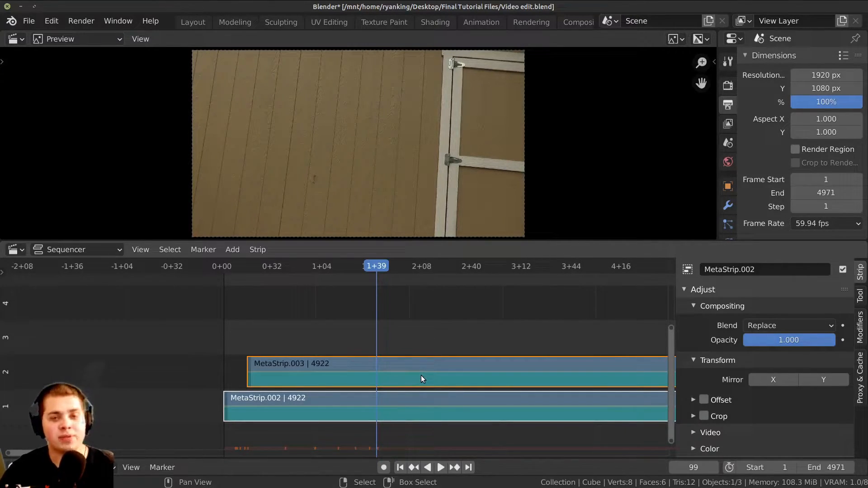
Set the channel 2 strip's opacity to 0.5 and its blend mode to Alpha Over, and play the overlaid takes to frame 156
left_click(422, 359)
scroll(424, 357, "down", 4)
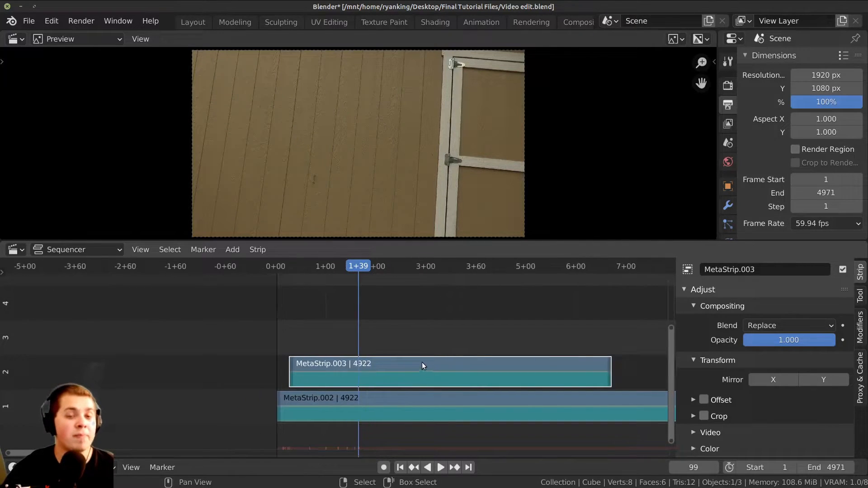
middle_click_drag(424, 362, 392, 362)
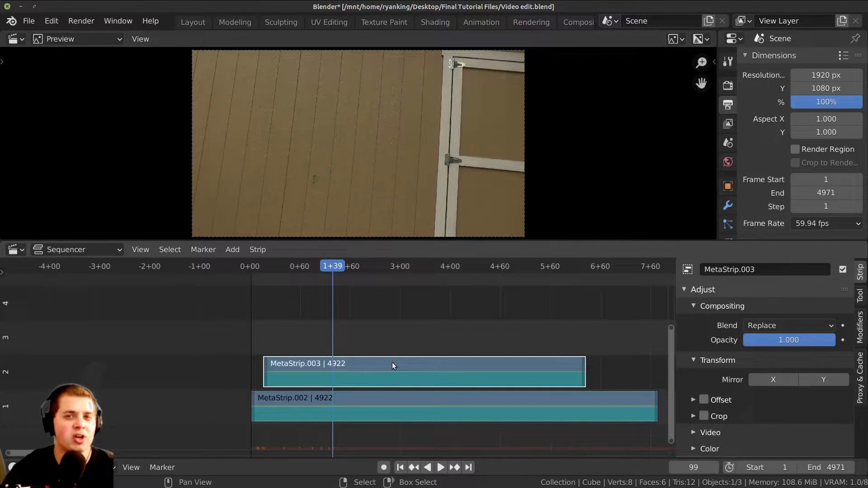
middle_click_drag(544, 323, 536, 327)
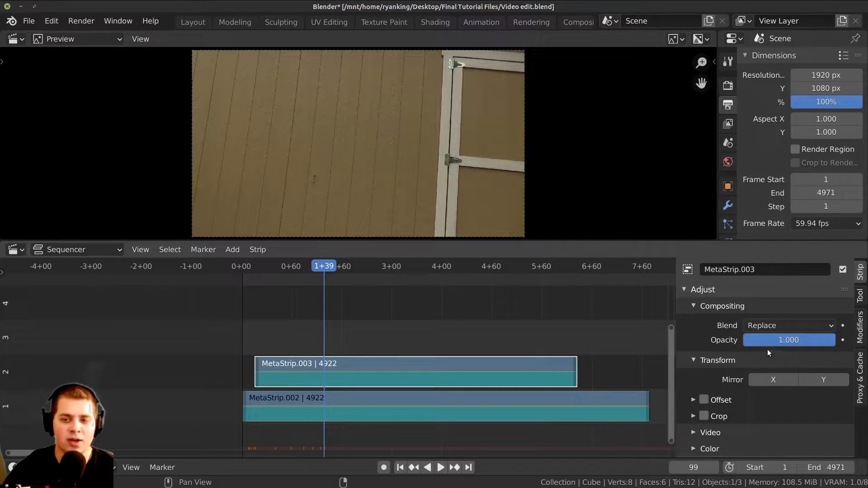
left_click(787, 339)
type("0.5")
key("Return")
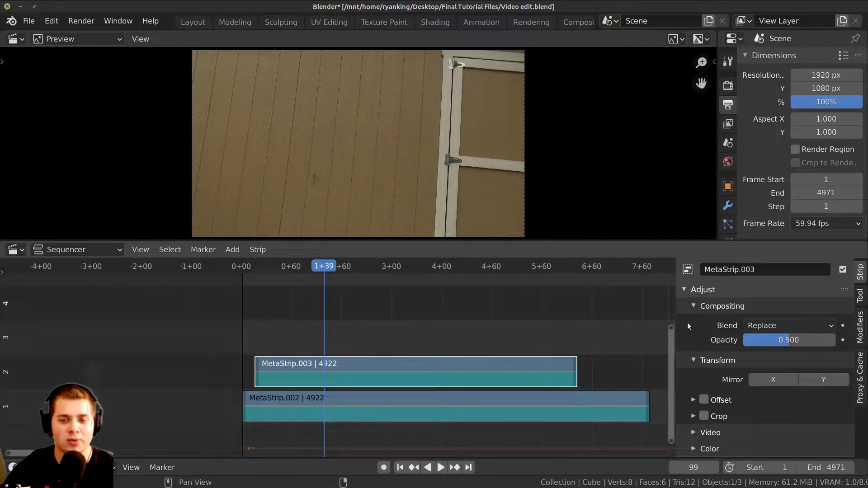
left_click(755, 325)
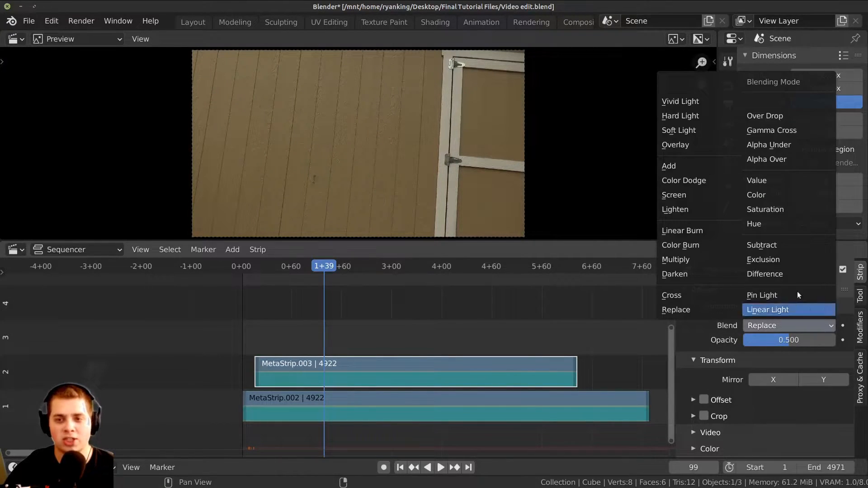
left_click(780, 157)
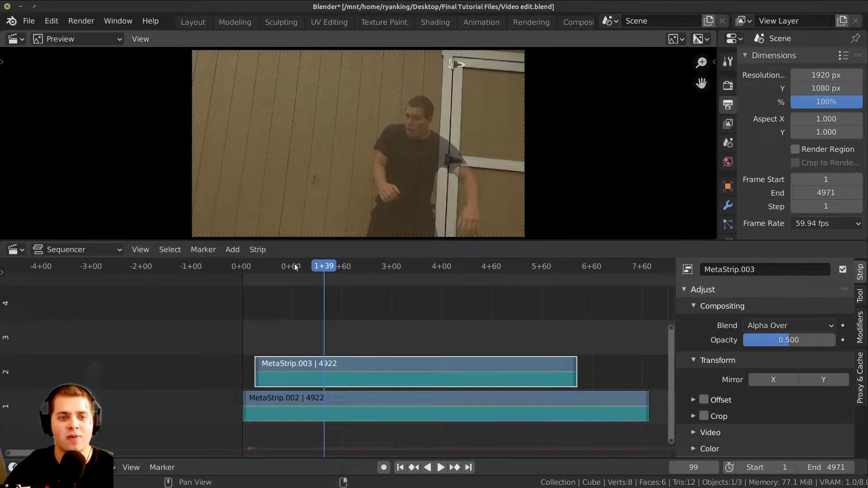
key("space")
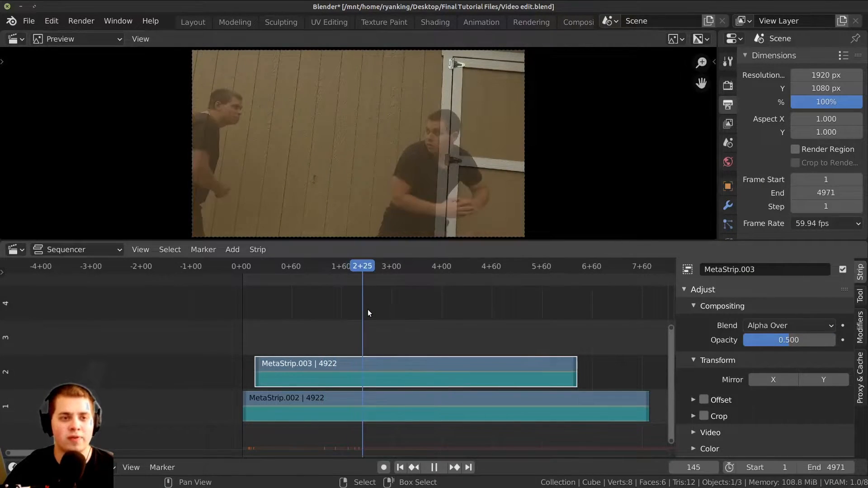
key("space")
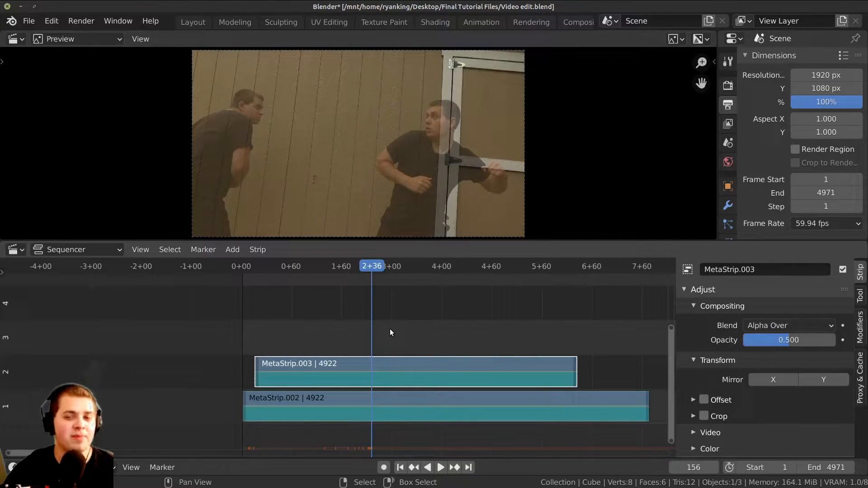
Play the overlaid takes to frame 221 and return to frame 179 to examine the extended punch
key("space")
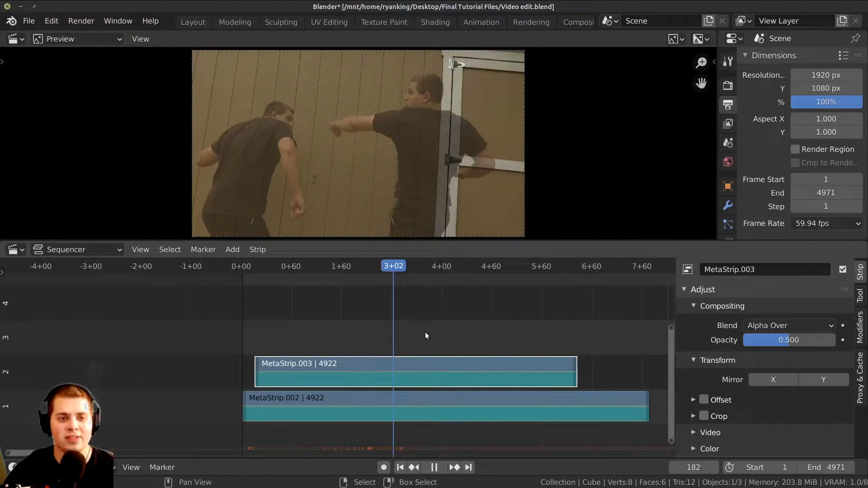
key("space")
scroll(412, 323, "up", 4)
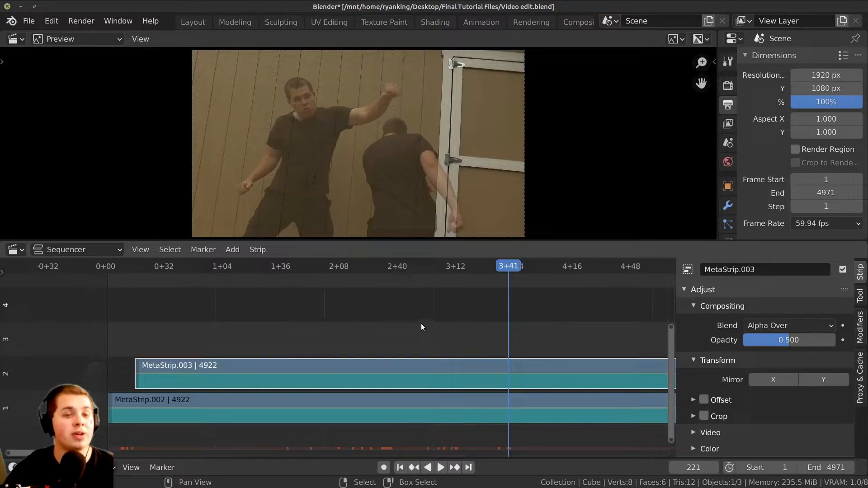
left_click(426, 333)
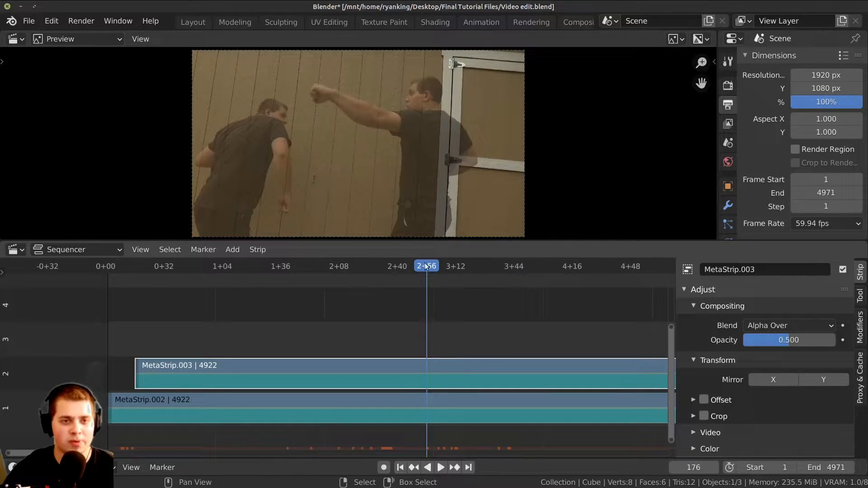
key("Right")
key("Right")
key("Right")
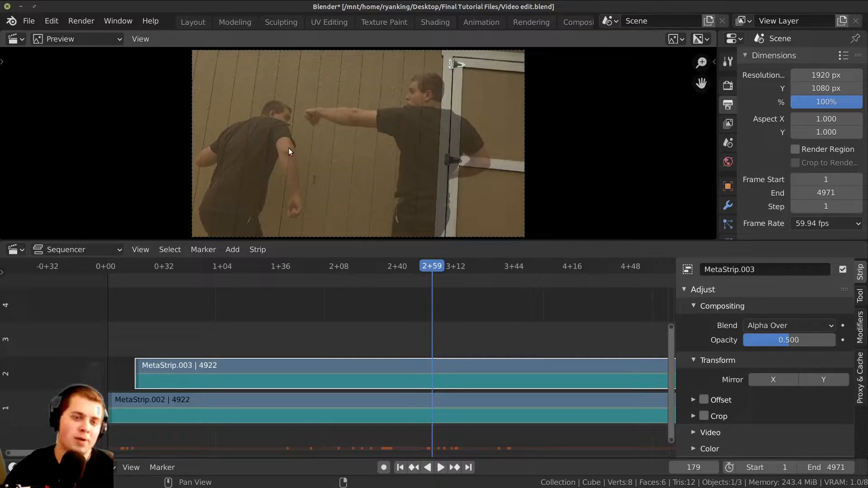
scroll(421, 140, "up", 2)
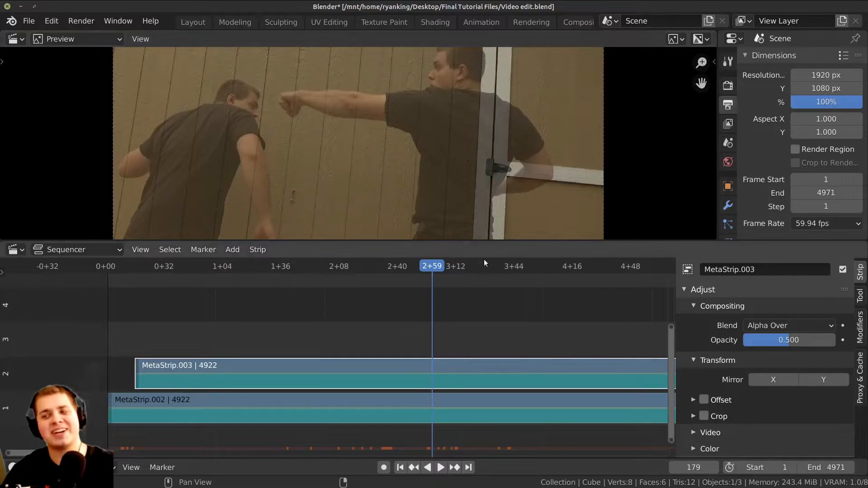
scroll(425, 161, "down", 3)
scroll(544, 403, "down", 2, "ctrl")
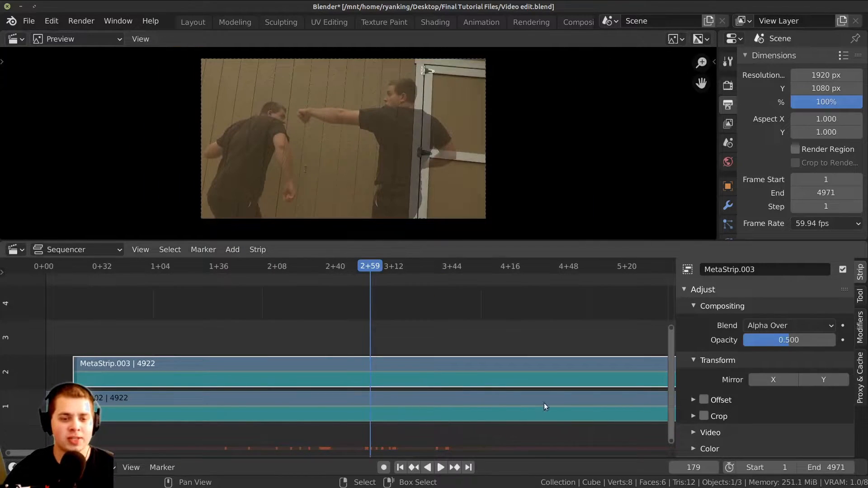
Slide the channel 2 strip about 95 frames earlier so the head's hit reaction lines up with the extended punch
left_click(379, 397)
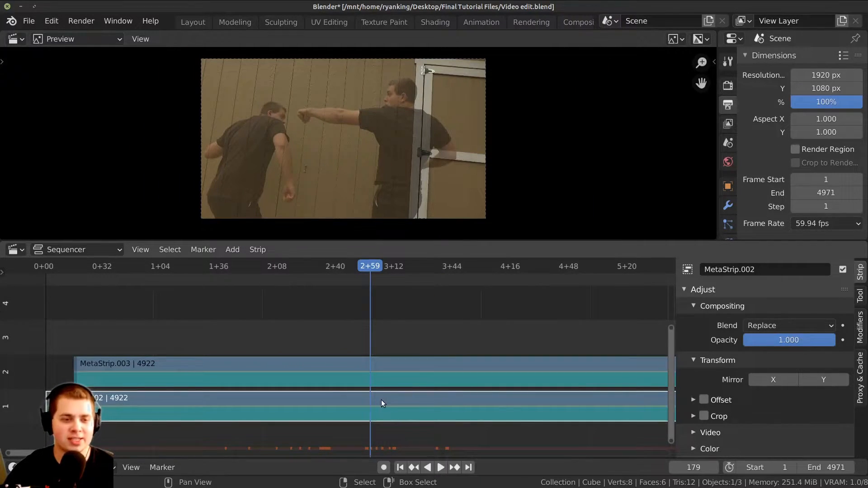
left_click(399, 371)
scroll(407, 370, "down", 1)
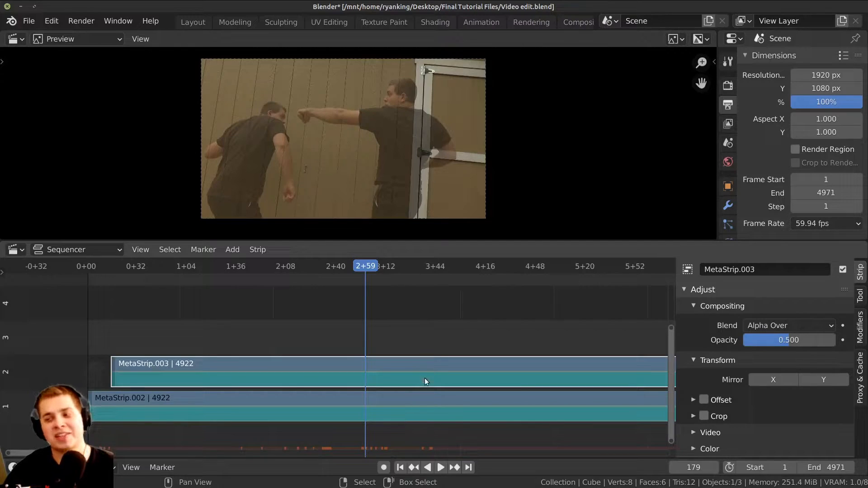
scroll(407, 384, "up", 1)
scroll(323, 377, "down", 1)
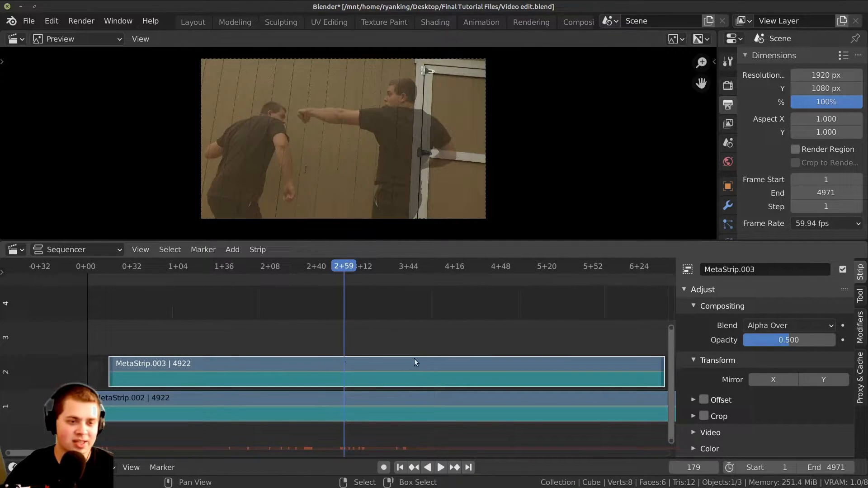
scroll(416, 360, "up", 1)
key("g")
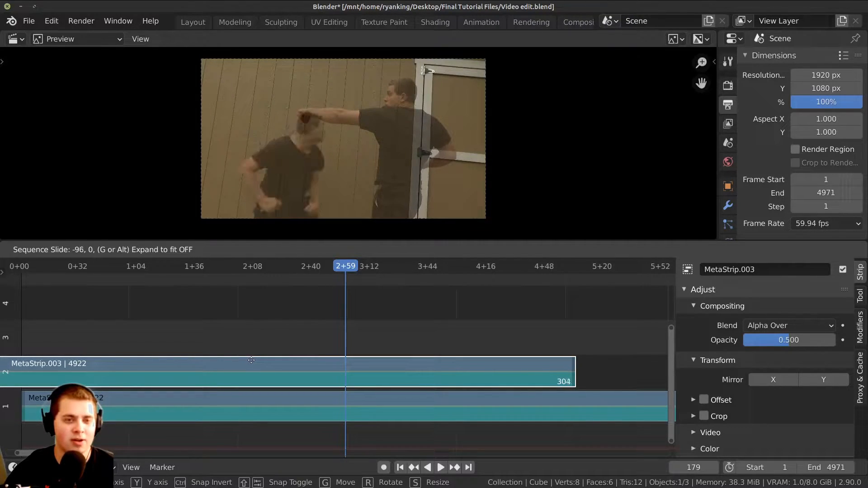
left_click(345, 362)
scroll(397, 360, "up", 14)
key("g")
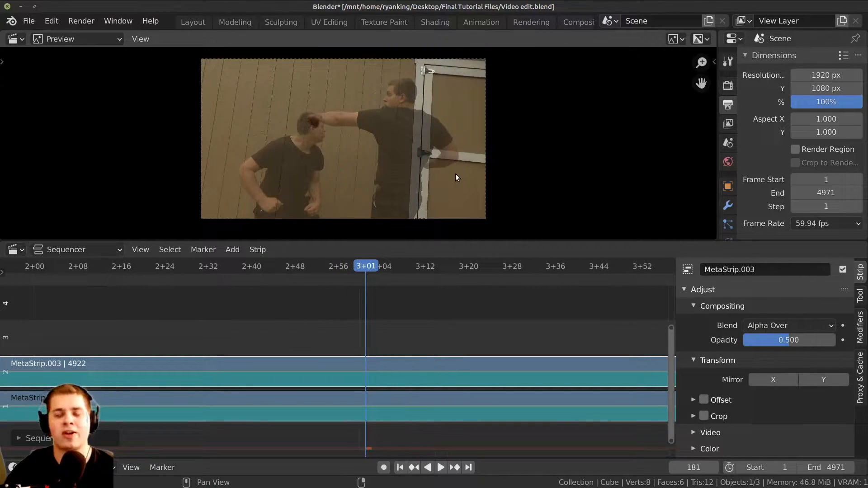
Examine at frame 181 how the fist lines up with the head and how the two strips overlap
scroll(428, 158, "up", 6)
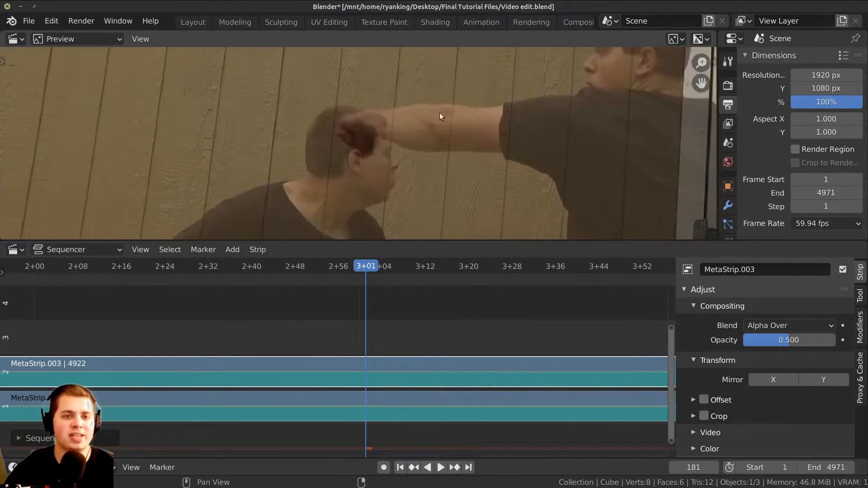
scroll(407, 181, "down", 6)
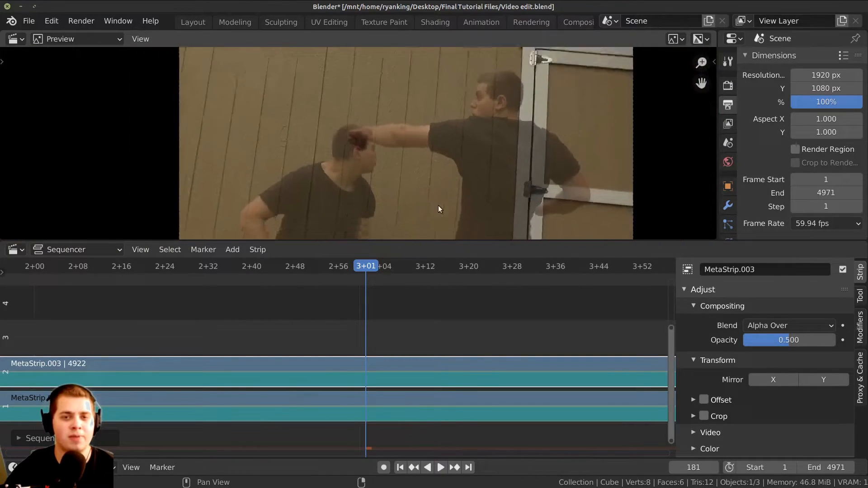
scroll(404, 193, "up", 4)
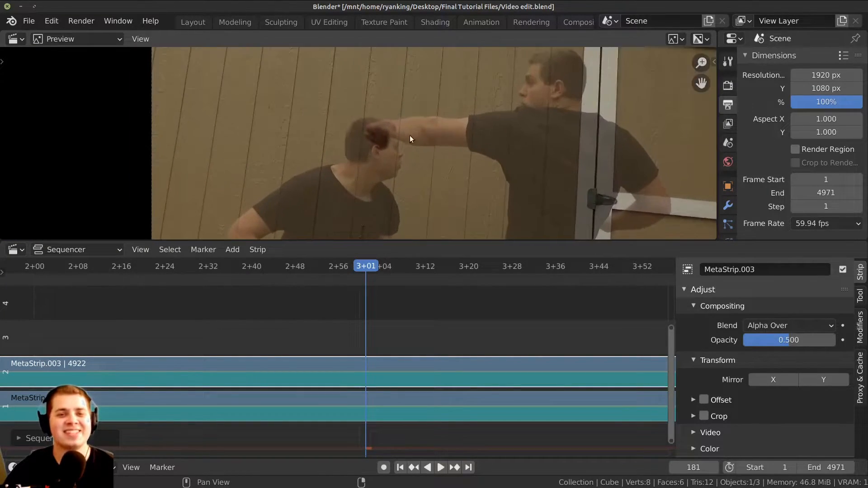
scroll(407, 217, "down", 5)
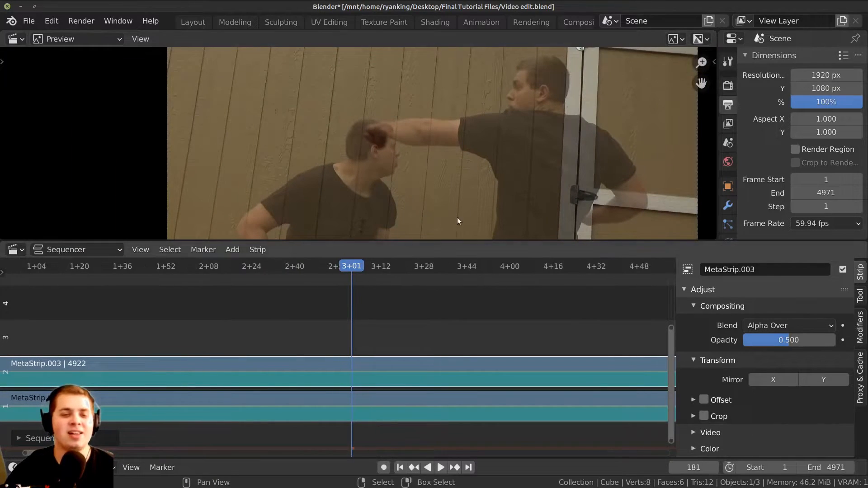
scroll(398, 384, "down", 4)
scroll(394, 403, "down", 5)
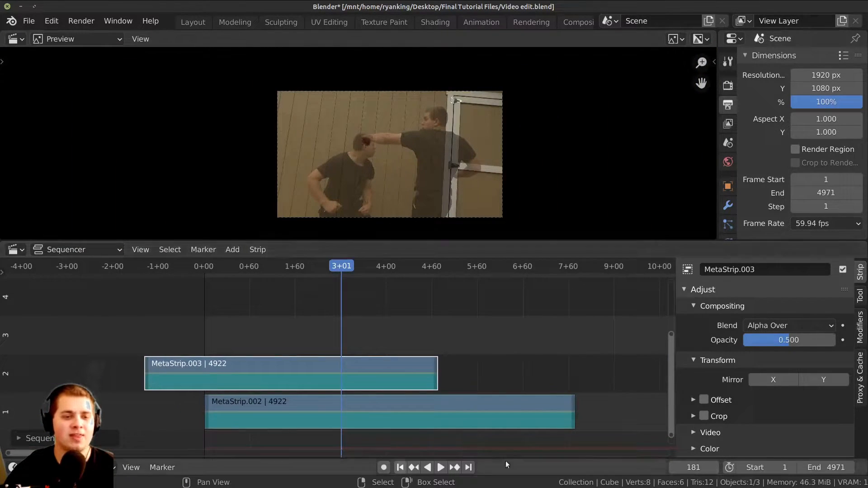
scroll(413, 411, "down", 1)
middle_click_drag(413, 411, 439, 400)
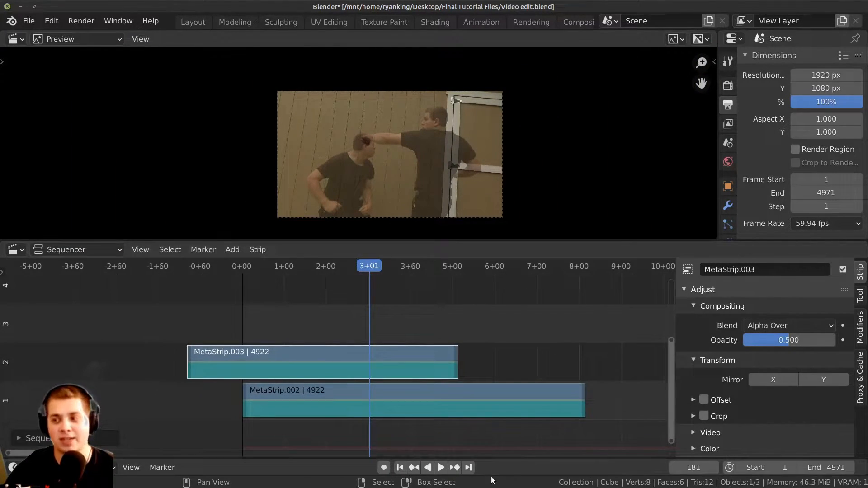
Play the aligned takes from the start of the timeline through the punch to frame 317
scroll(360, 397, "up", 1)
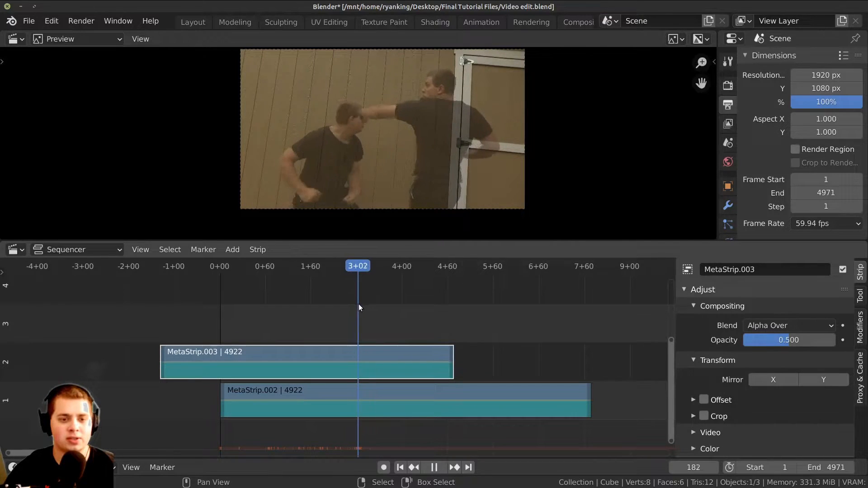
key("space")
scroll(398, 312, "up", 1)
middle_click_drag(395, 313, 324, 324)
scroll(361, 322, "up", 1)
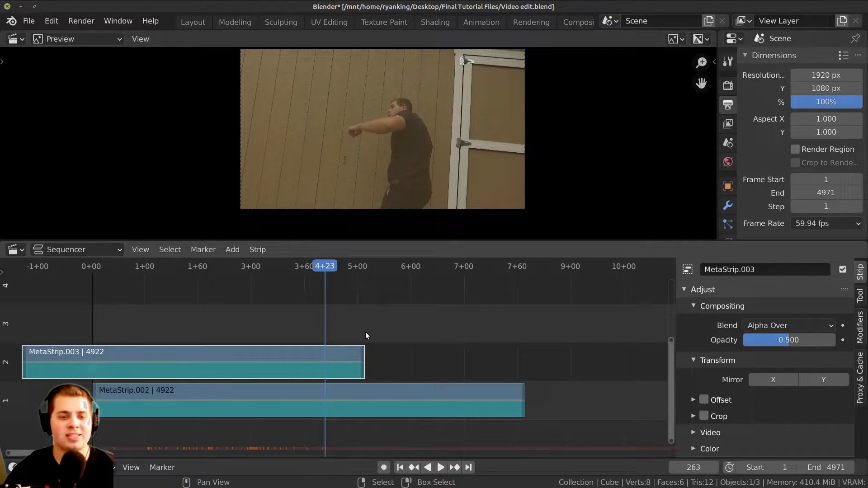
key("space")
key("space")
Extend the end of the channel 2 strip to frame 395 and play on to frame 391
right_click_drag(363, 354, 443, 354)
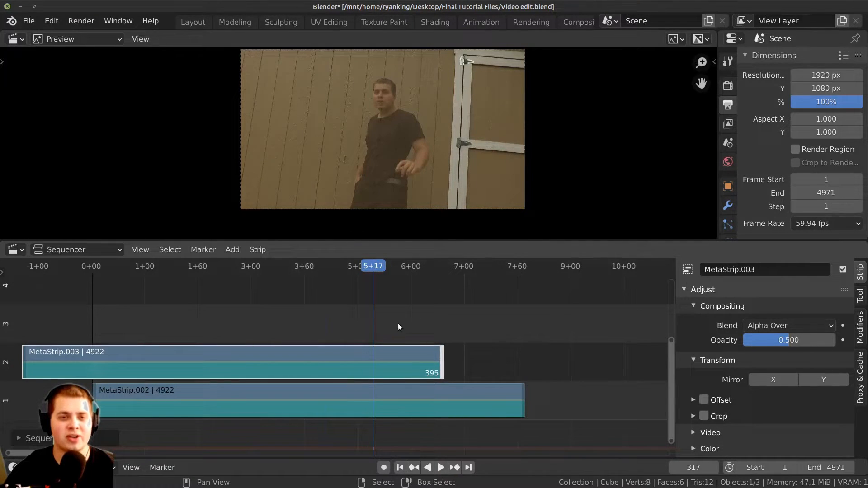
key("space")
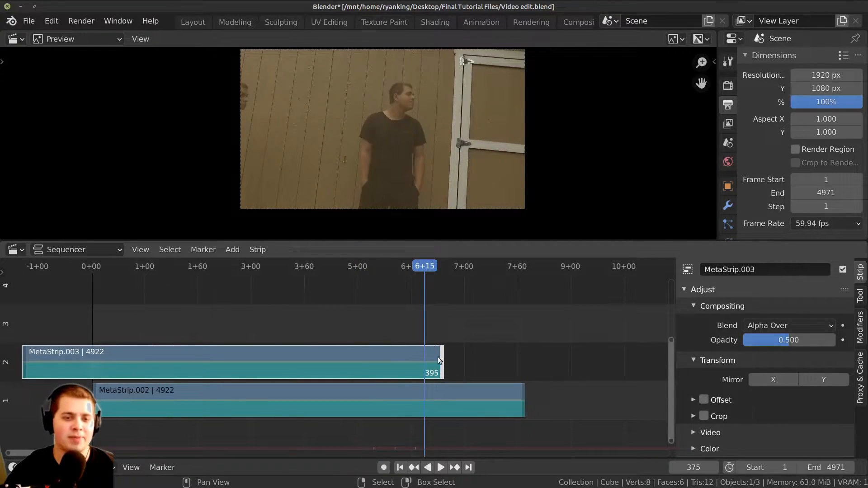
scroll(364, 322, "up", 1)
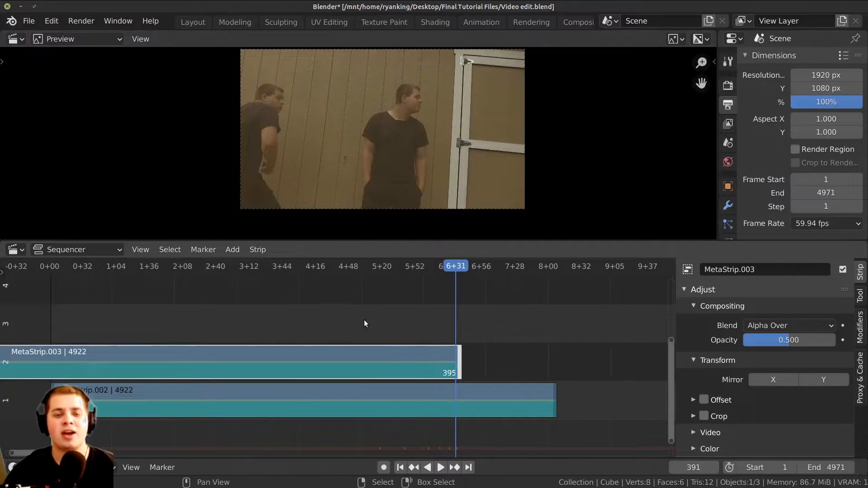
Cut the channel 2 strip at frame 288 and delete the part after the cut
left_click_drag(360, 342, 349, 337)
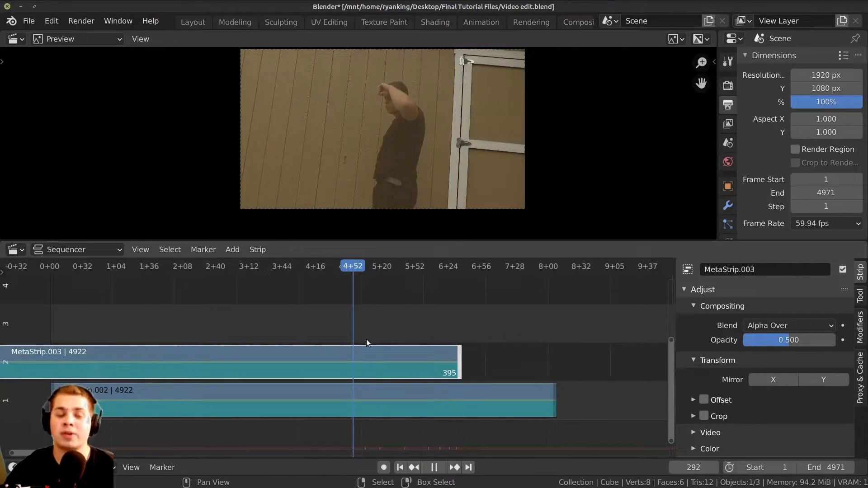
left_click(397, 377)
key("k")
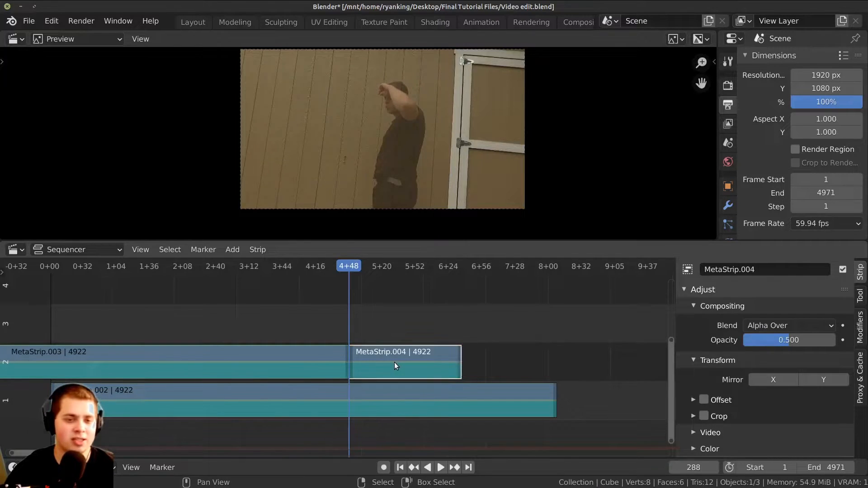
key("Delete")
Step back to frame 287 and set the channel 2 strip's opacity to 1
scroll(377, 360, "up", 3)
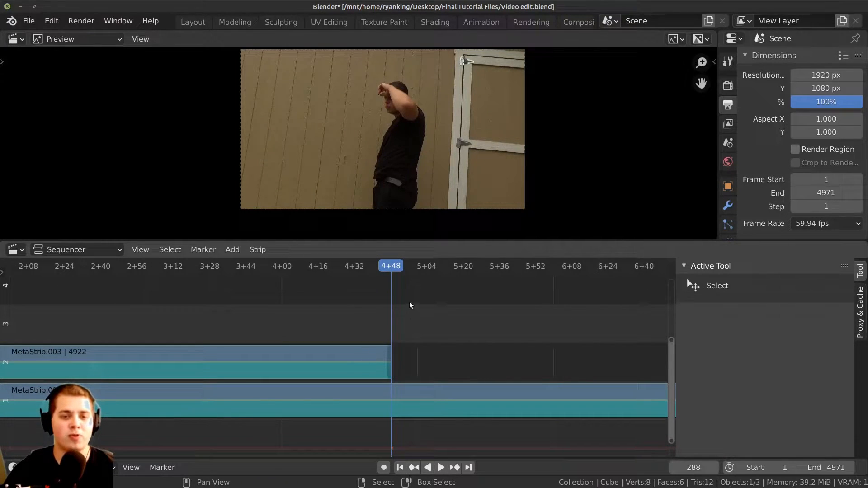
key("Left")
scroll(383, 371, "down", 3)
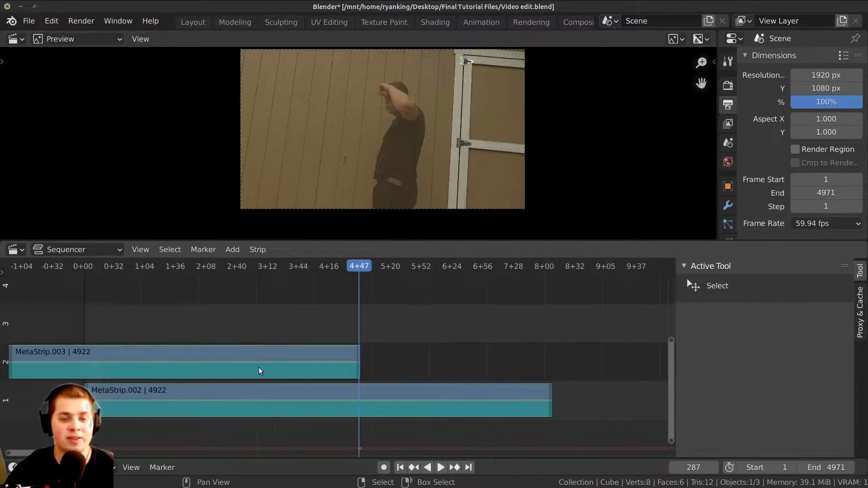
scroll(317, 364, "up", 1)
left_click(251, 358)
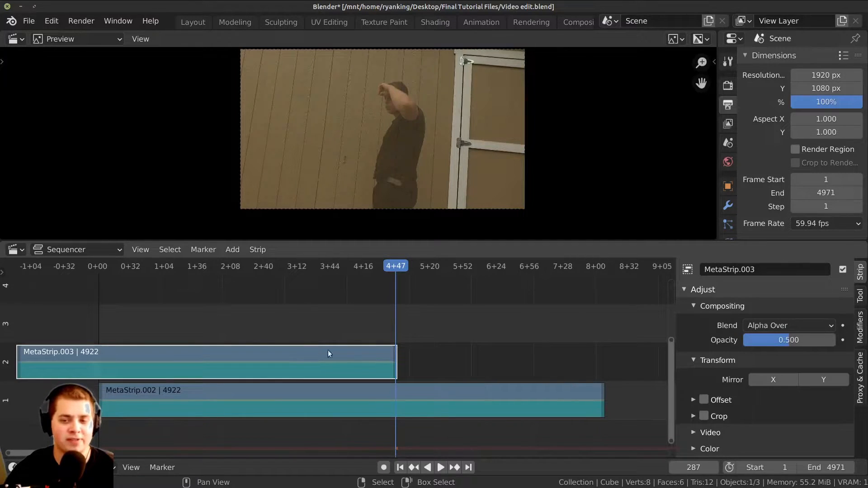
left_click(768, 339)
type("1")
key("Return")
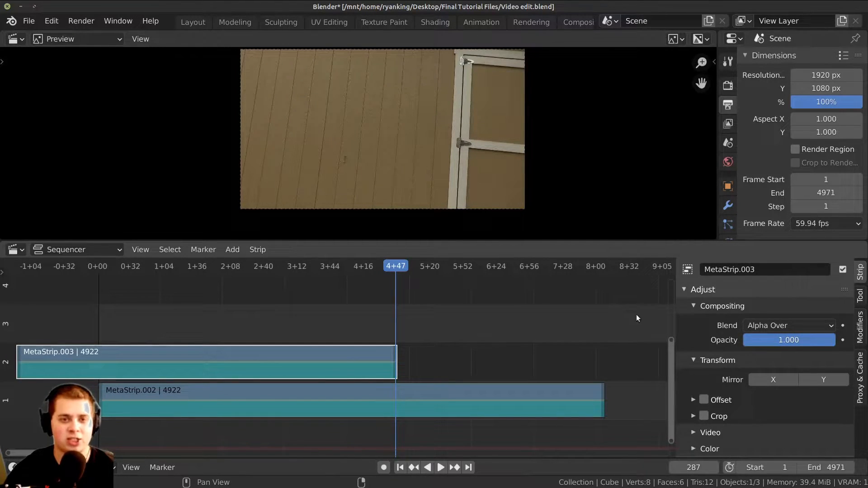
Render frame 287 as a still image of the empty background and inspect the result
key("F12")
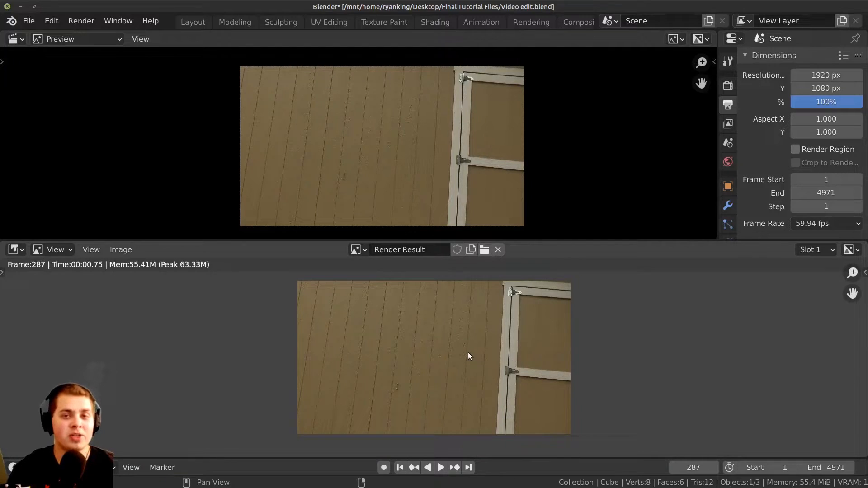
key("F12")
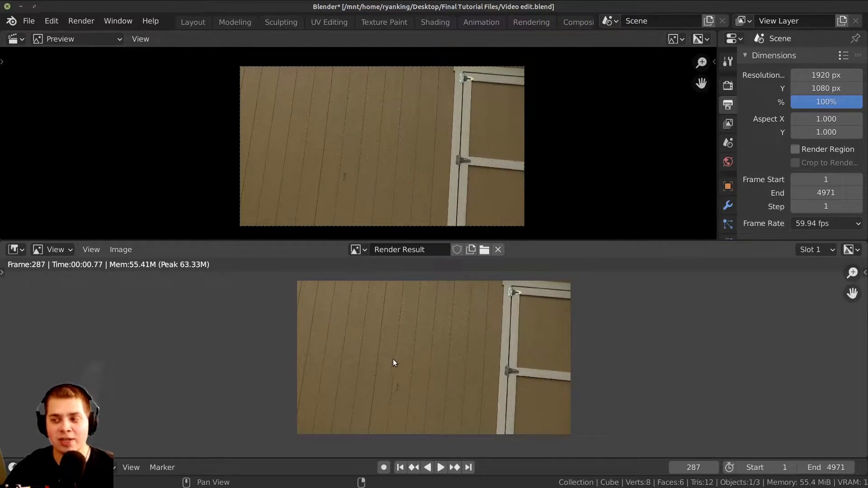
scroll(386, 363, "up", 1)
scroll(352, 321, "down", 1)
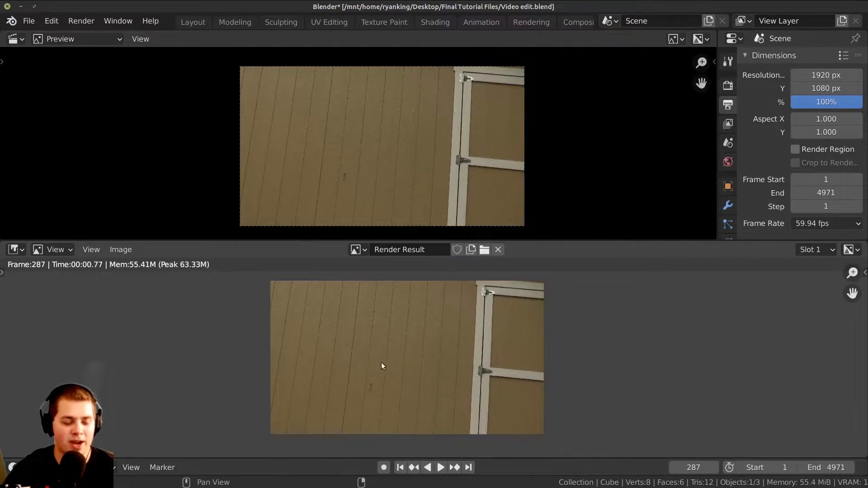
scroll(433, 335, "up", 1)
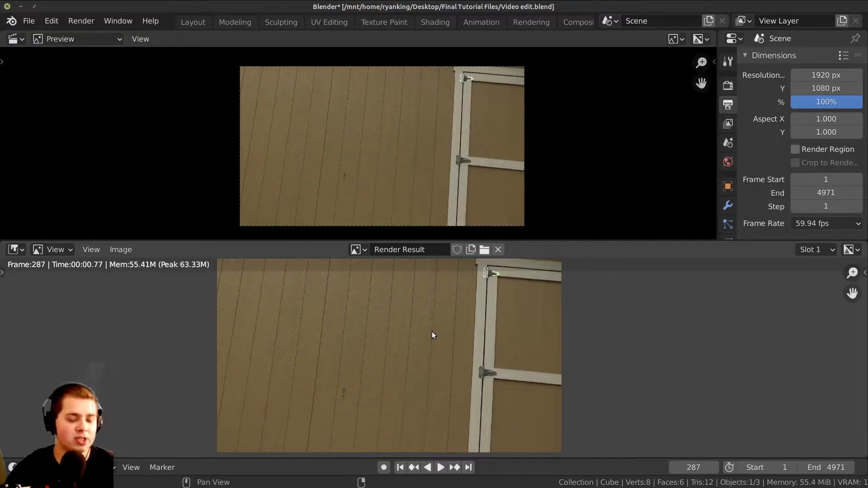
Save the rendered still as photo.png in the Final Tutorial Files folder and return to the sequencer
key("shift+alt+s")
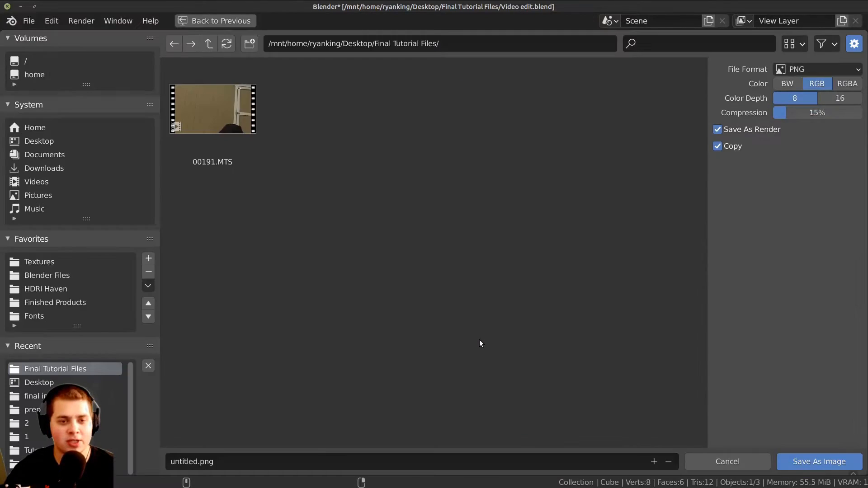
left_click(288, 456)
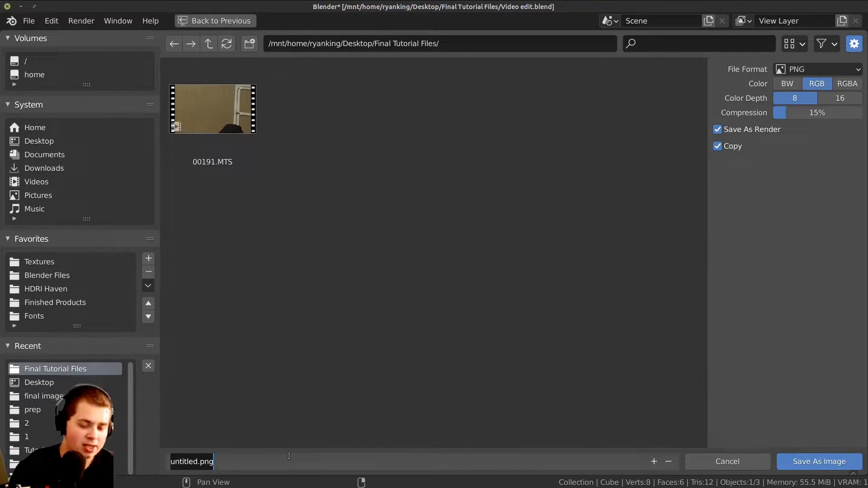
type("photo.png")
key("Return")
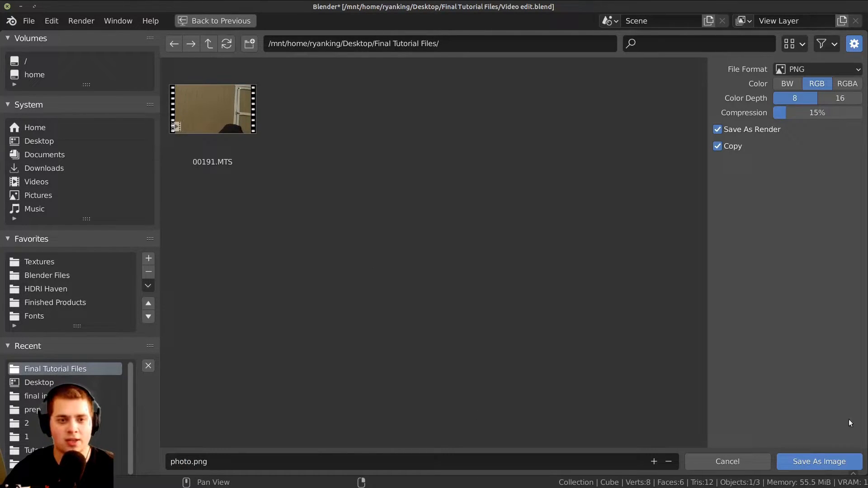
key("Return")
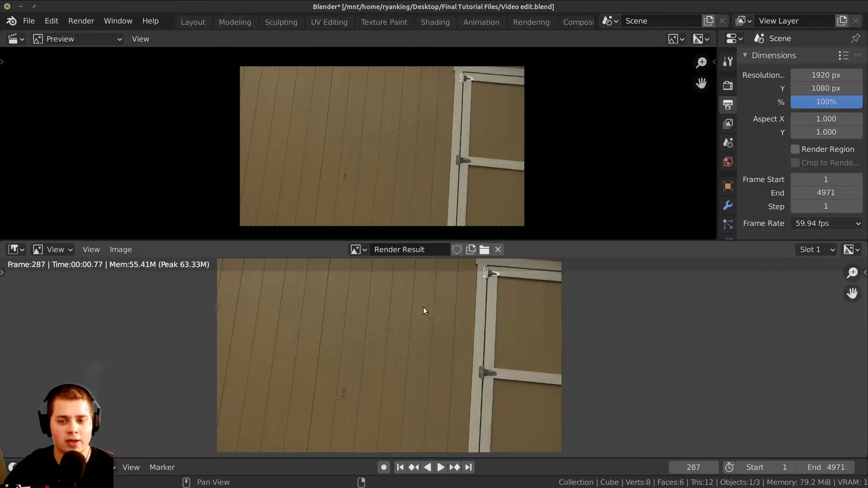
key("Escape")
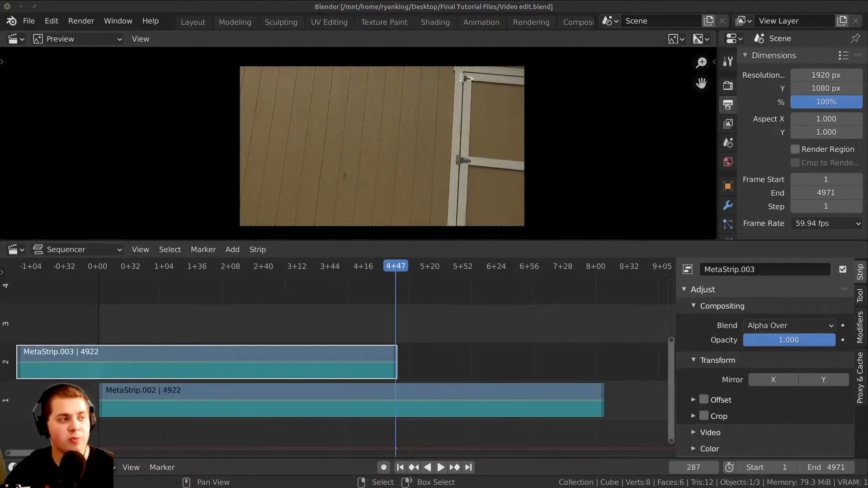
Add photo.png to the sequencer as an image strip and place it on channel 2 starting at frame 288
left_click_drag(0, 284, 395, 335)
scroll(391, 349, "up", 4)
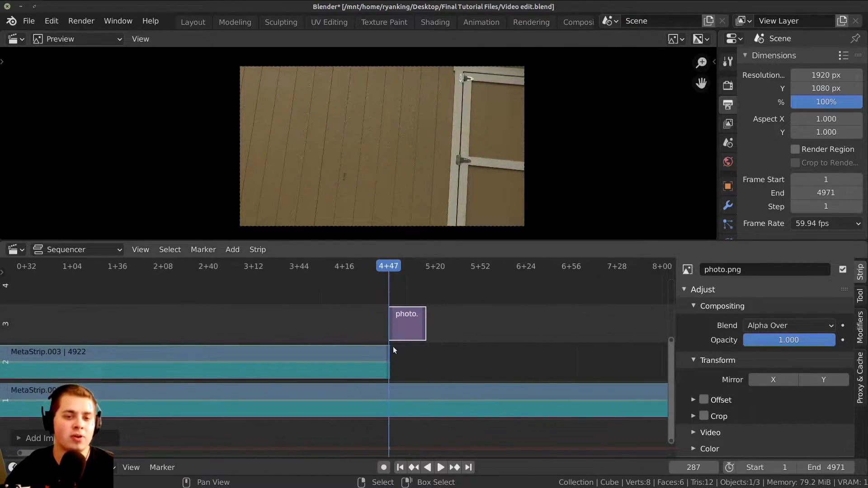
key("g")
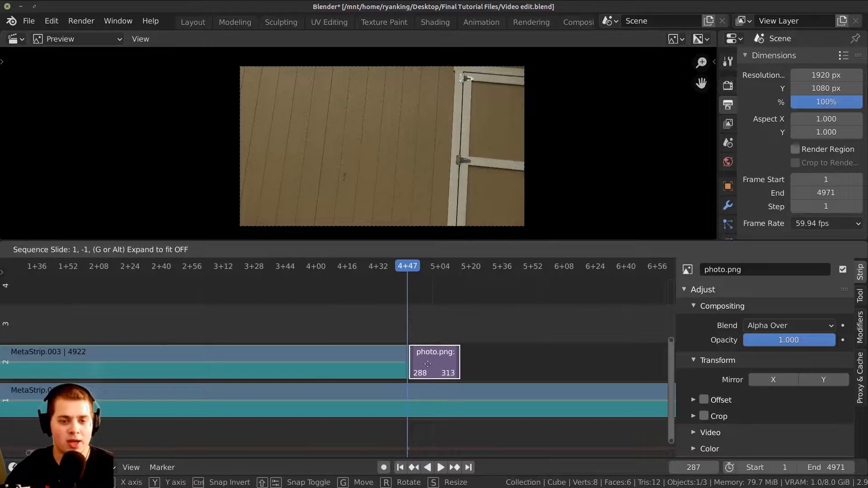
left_click(437, 353)
scroll(287, 332, "down", 2)
middle_click_drag(287, 332, 178, 374)
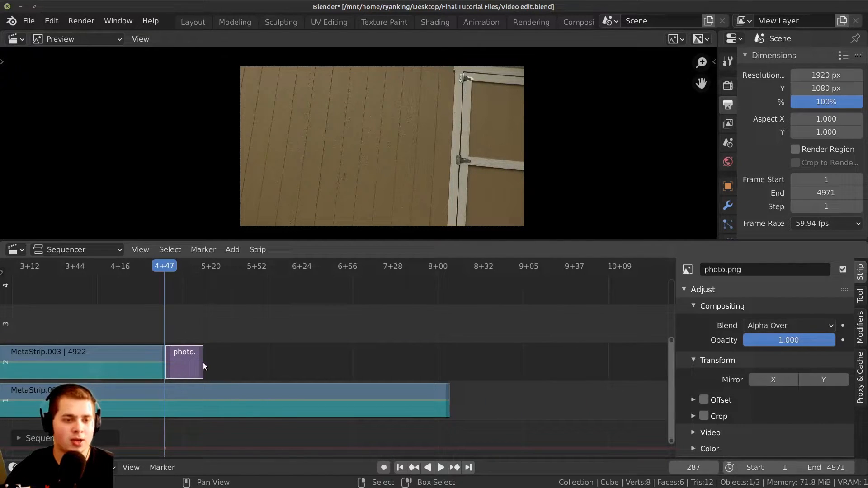
Extend the end of the photo.png strip to frame 529, past the end of the channel 1 strip
left_click_drag(199, 361, 484, 363)
scroll(349, 335, "down", 2)
key("g")
left_click(368, 332)
Play back the transition from the channel 2 footage into the photo.png strip, stopping at frame 422
left_click(278, 334)
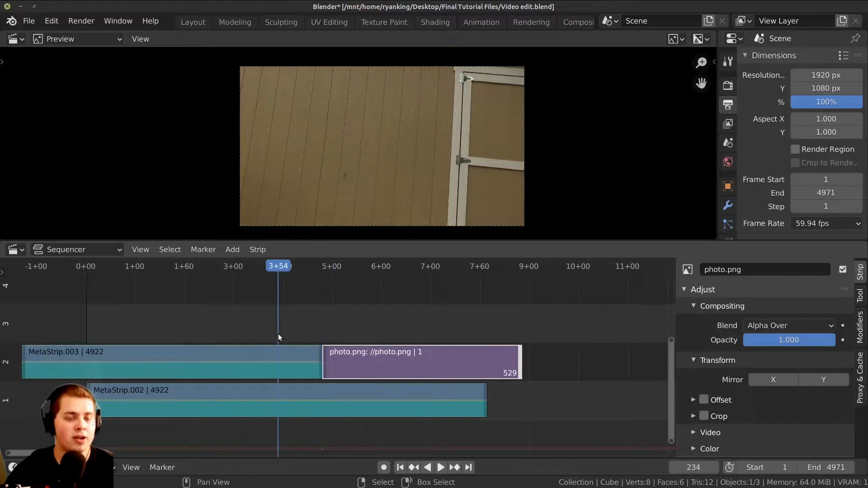
left_click(201, 329)
key("space")
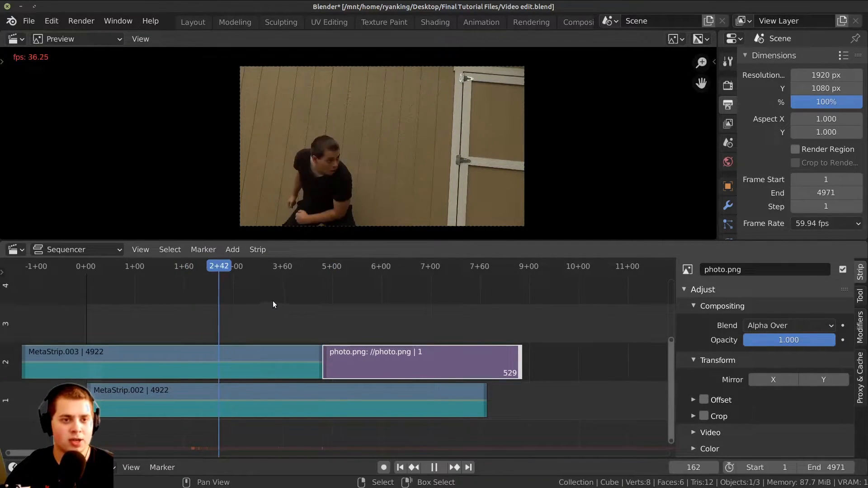
key("space")
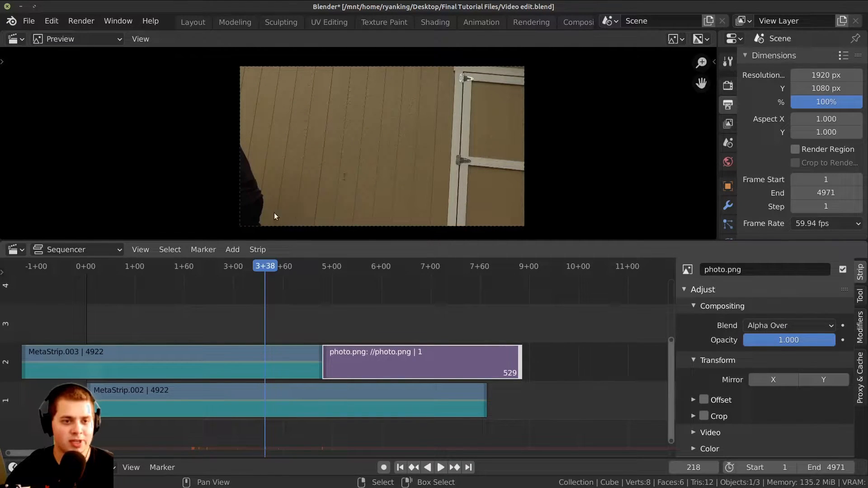
key("space")
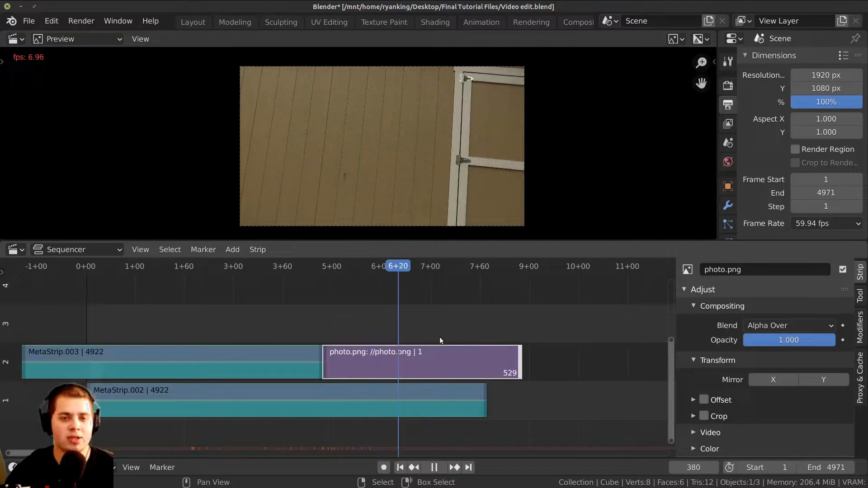
key("space")
Go to frame 487 at the end of the channel 1 strip and set it as the scene's end frame
scroll(326, 327, "down", 1)
left_click(238, 354)
left_click(338, 397)
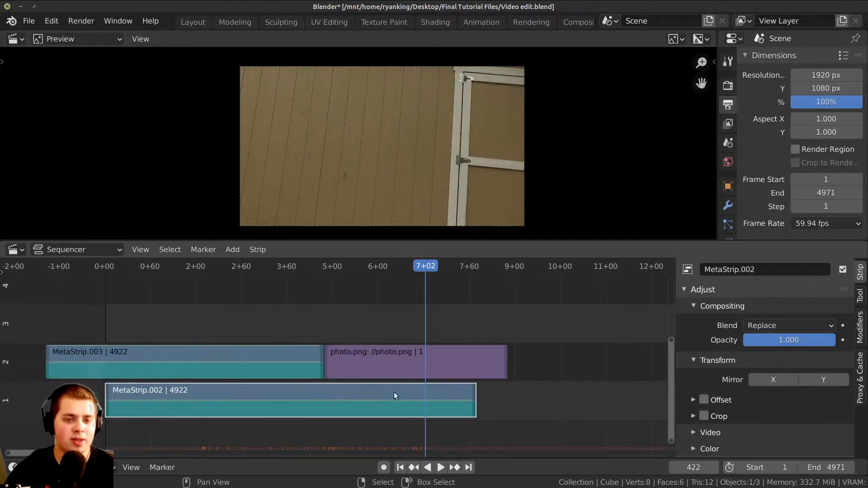
scroll(441, 389, "up", 2)
scroll(384, 411, "up", 2)
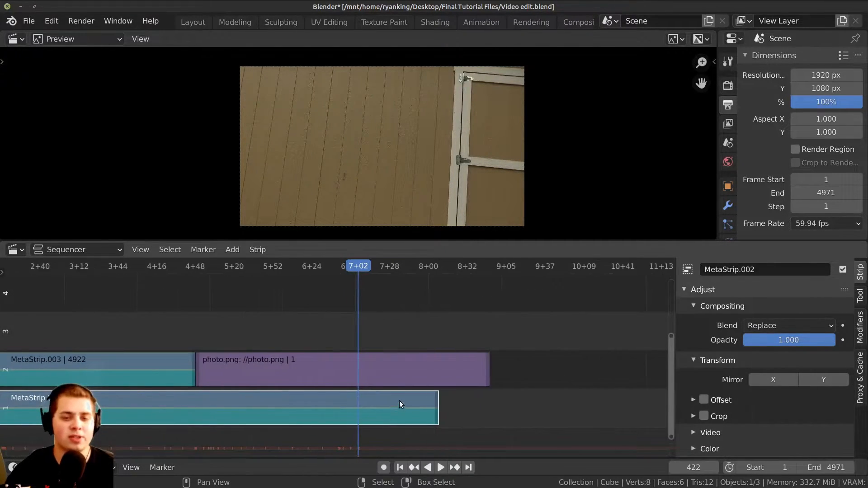
scroll(461, 364, "up", 4)
middle_click_drag(458, 362, 384, 358)
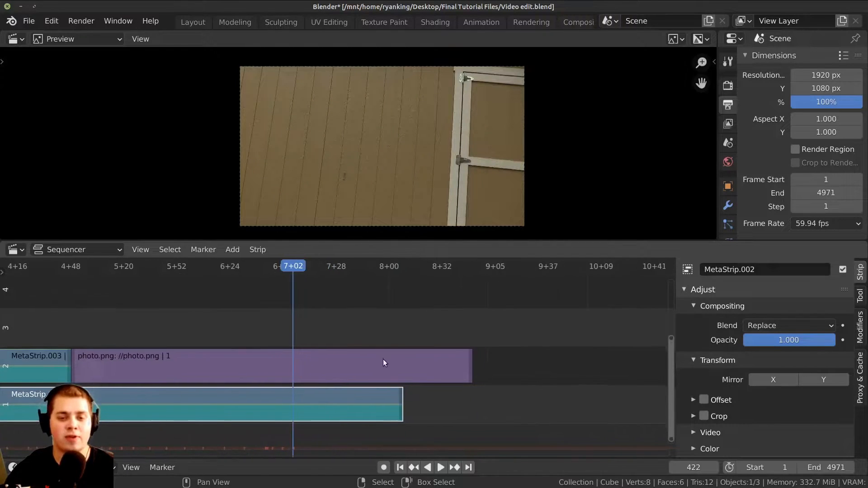
scroll(384, 358, "up", 4)
left_click_drag(414, 367, 419, 367)
middle_click_drag(395, 367, 312, 350)
scroll(362, 345, "up", 5)
scroll(322, 374, "up", 5)
key("Right")
key("Right")
key("Right")
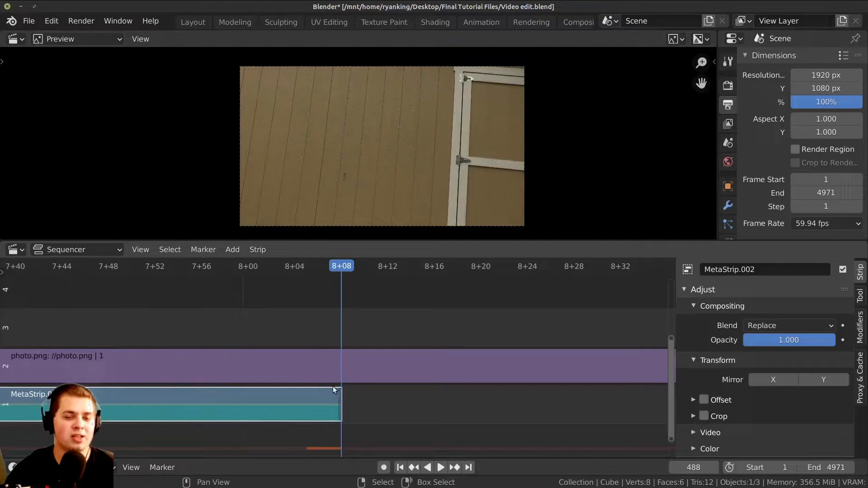
key("Left")
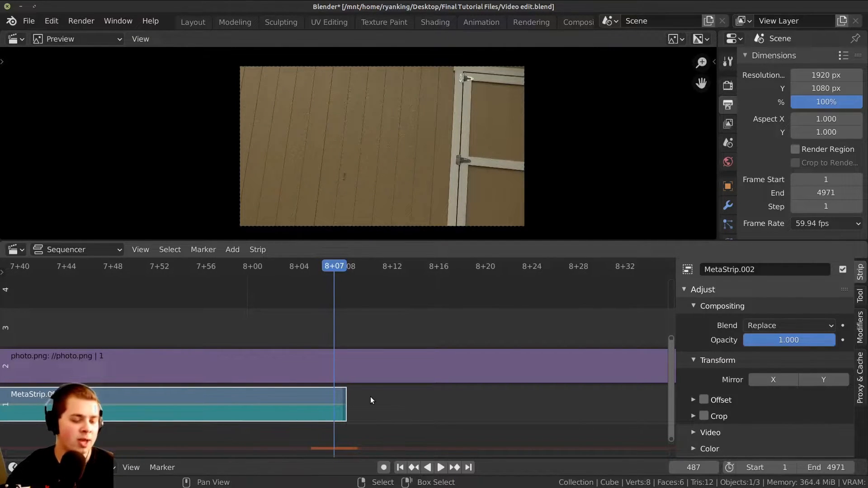
key("ctrl+End")
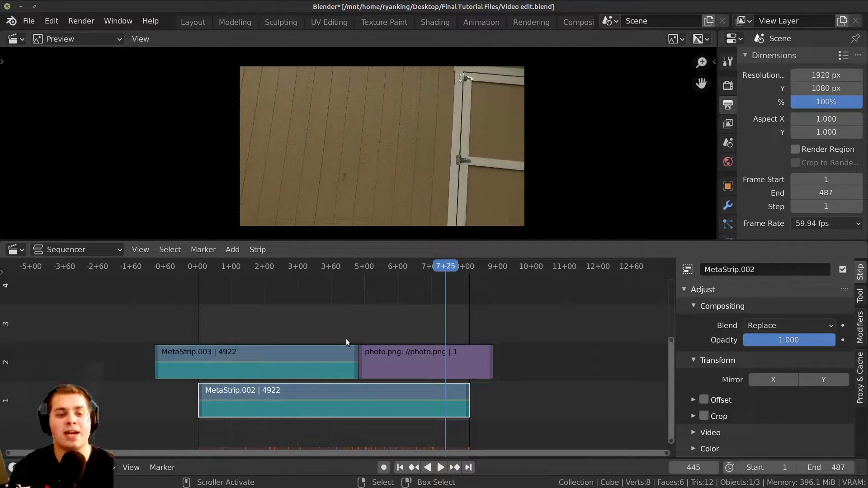
Trim the end of the photo.png strip to frame 487
scroll(501, 360, "up", 4)
middle_click_drag(501, 361, 417, 365)
scroll(416, 364, "up", 8)
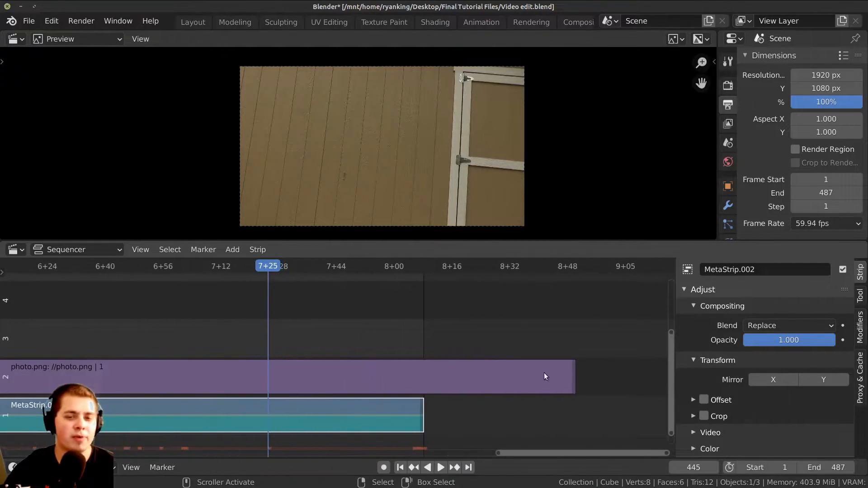
left_click_drag(572, 378, 390, 369)
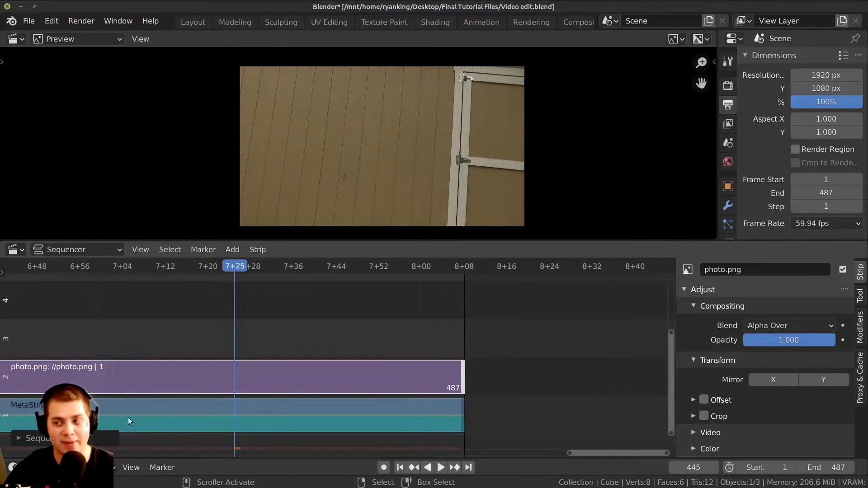
Trim the start of the channel 2 footage strip to frame 1 and move the playhead back into the footage
scroll(44, 377, "down", 20)
middle_click_drag(67, 377, 703, 416)
scroll(529, 401, "up", 9)
scroll(351, 349, "up", 9)
middle_click_drag(524, 400, 336, 348)
left_click(195, 356)
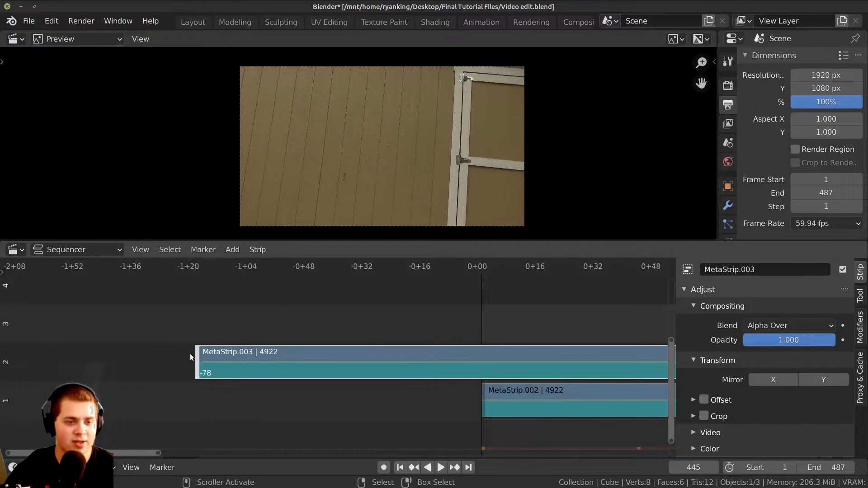
scroll(204, 353, "down", 2, "ctrl")
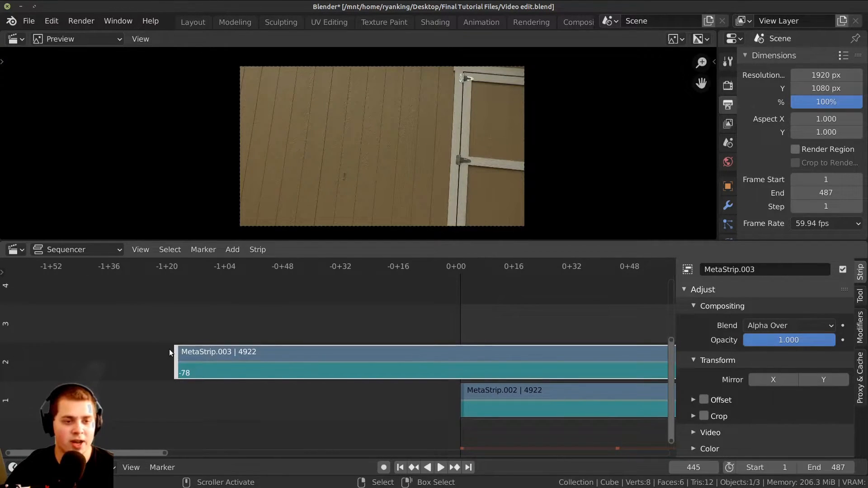
key("g")
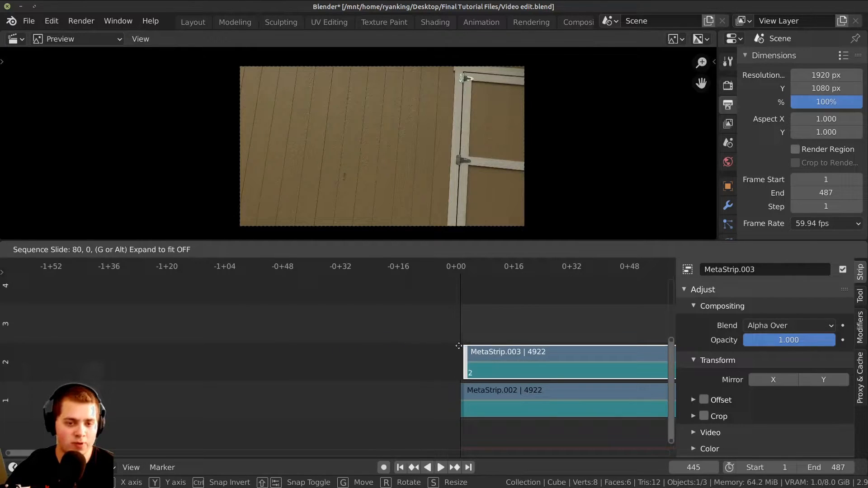
left_click(457, 346)
key("Home")
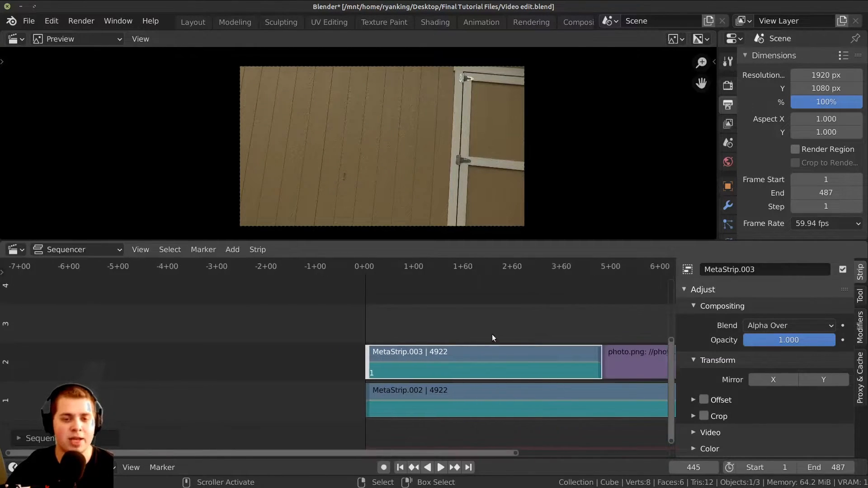
left_click(381, 335)
mouse_move(380, 335)
middle_mouse_down("ctrl")
mouse_move(365, 343)
mouse_move(374, 337)
middle_mouse_up("ctrl")
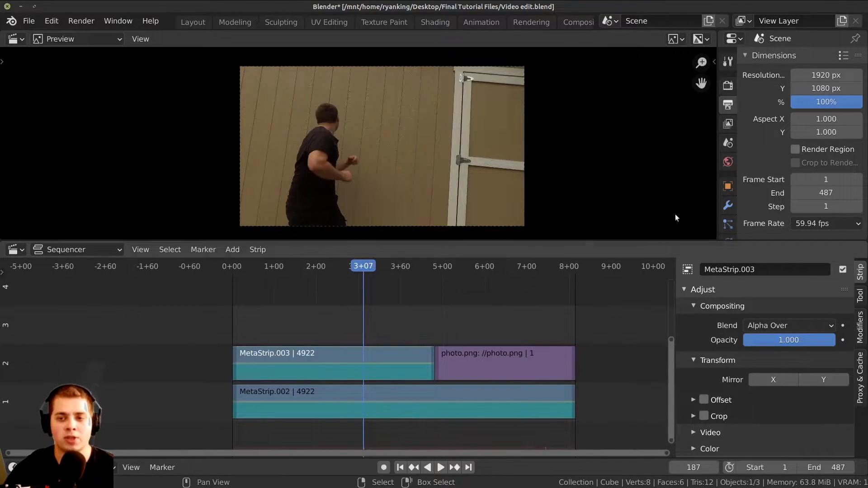
Browse for the render output location and create two folders named 1 and 2 in Final Tutorial Files
scroll(774, 119, "down", 8)
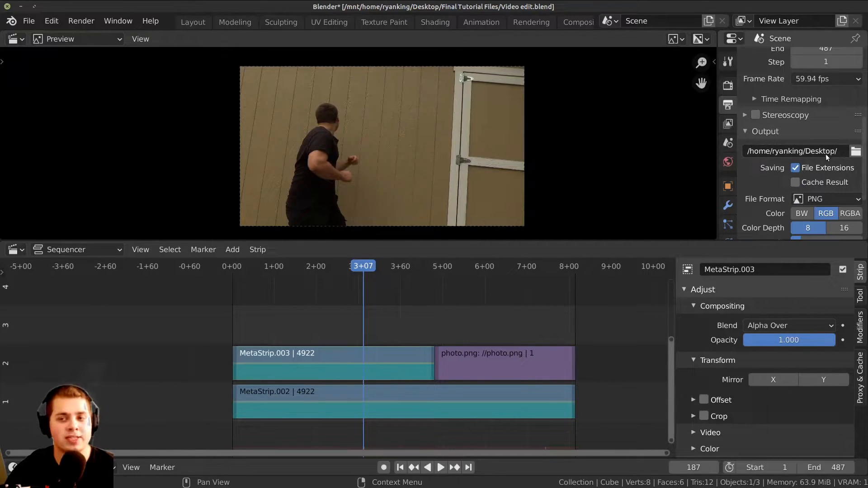
left_click(856, 151)
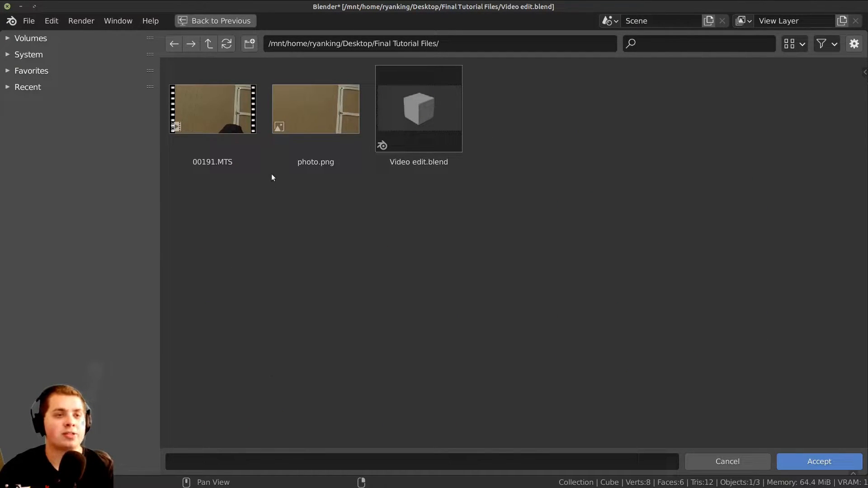
left_click(249, 43)
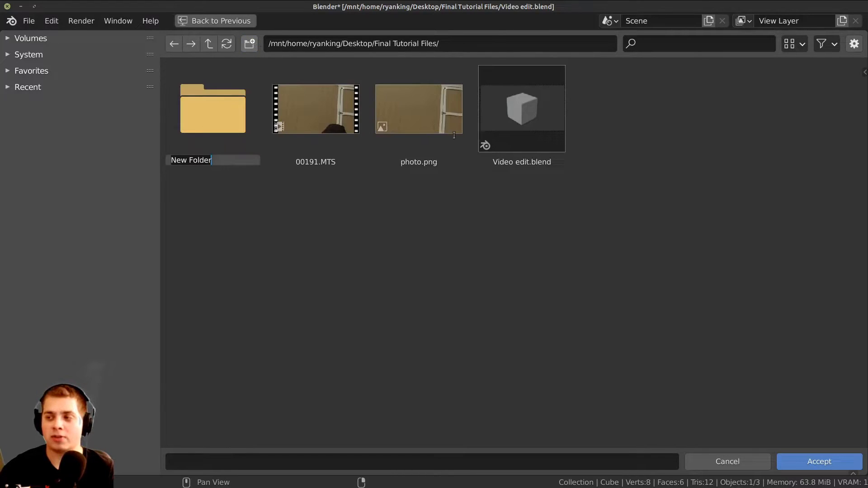
type("1")
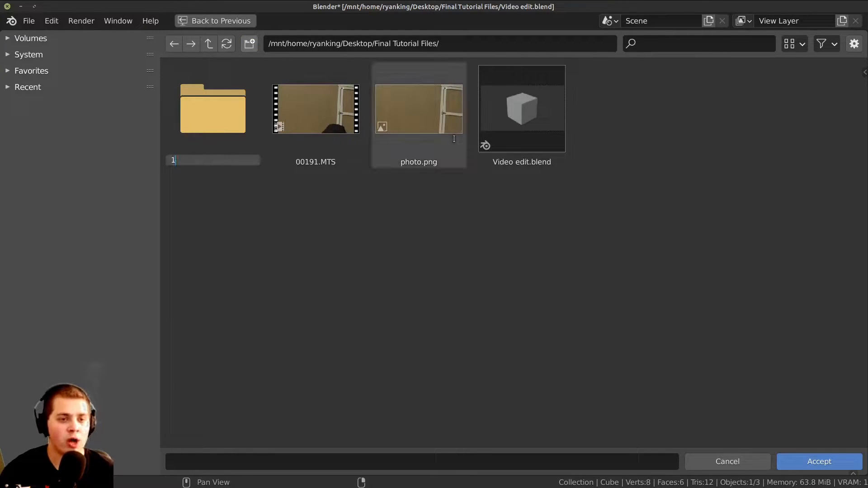
key("Return")
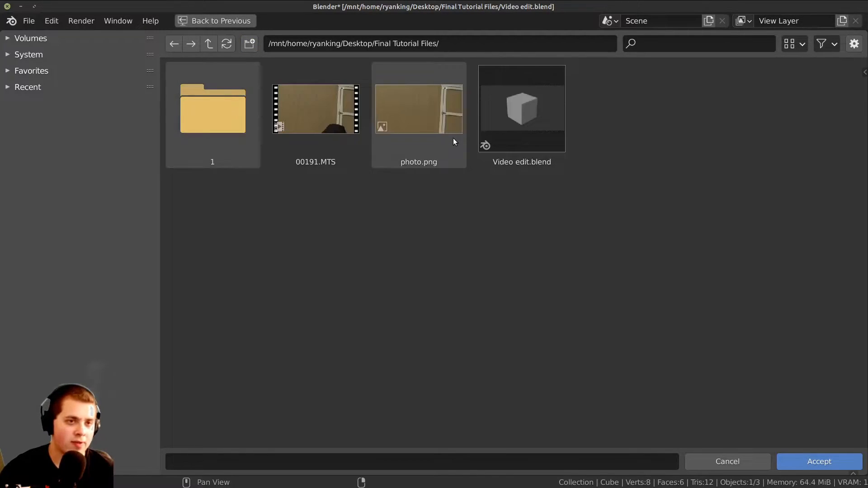
left_click(251, 47)
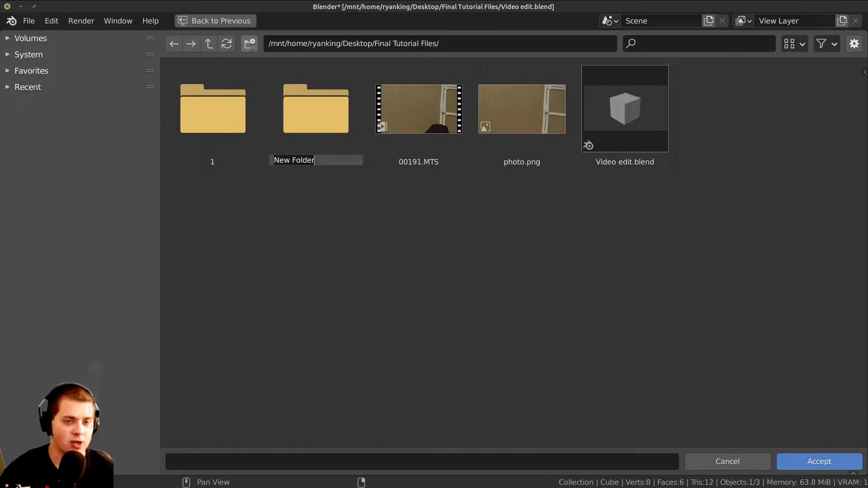
type("2")
key("Return")
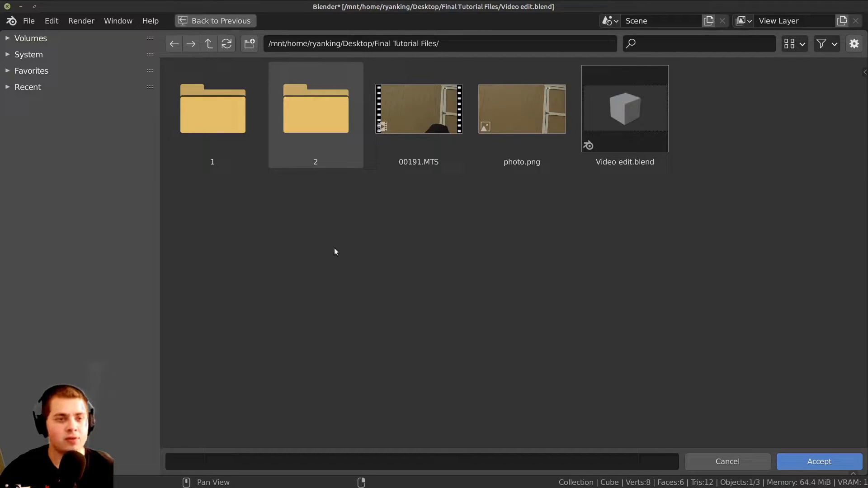
Set folder 1 as the render output location and the file format to JPEG at 100% quality
double_click(207, 133)
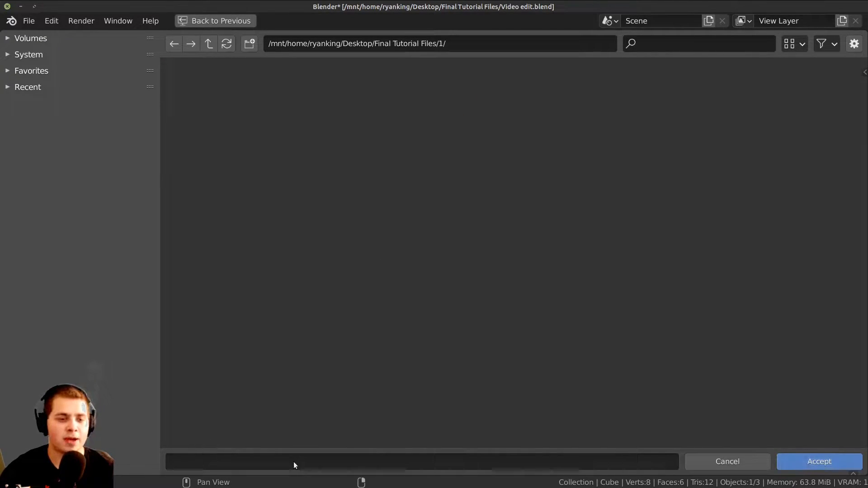
left_click(784, 465)
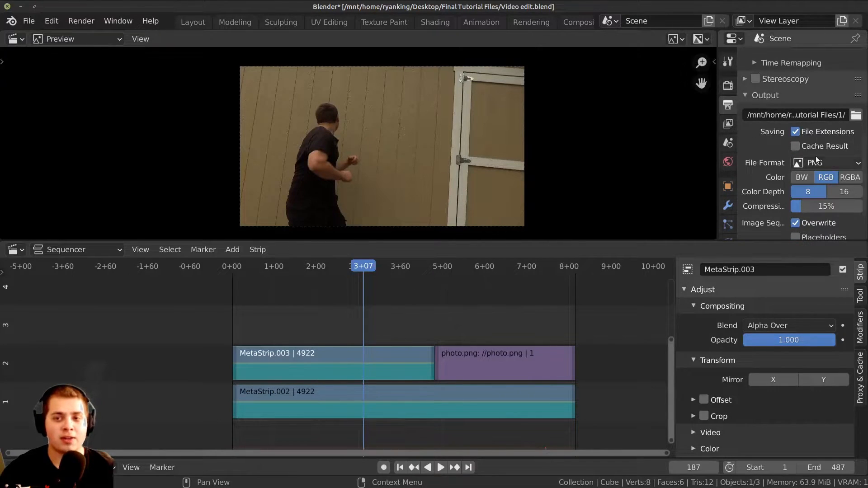
left_click(794, 163)
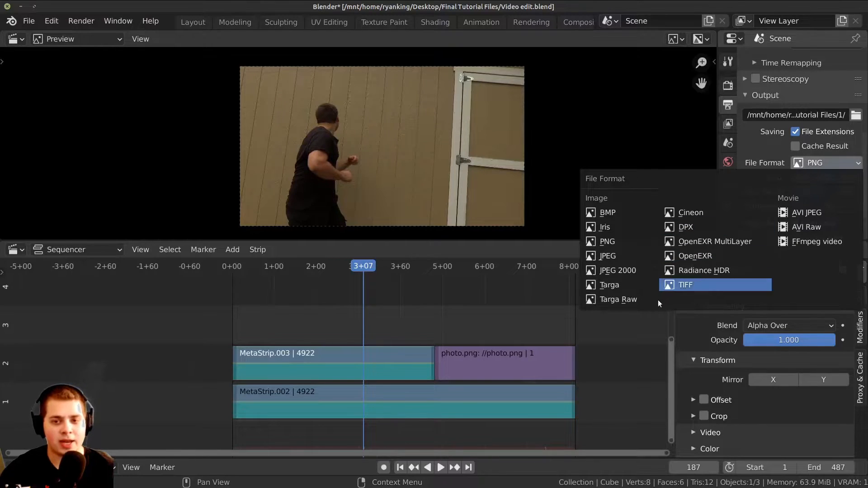
left_click(615, 256)
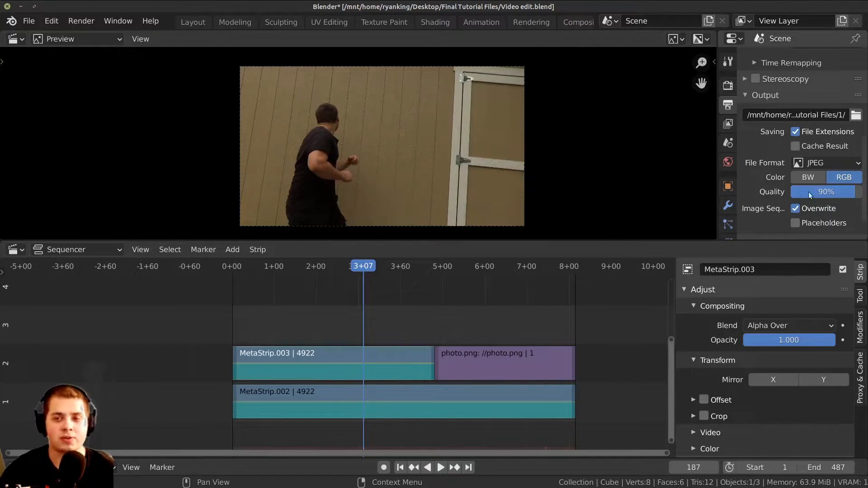
left_click_drag(817, 192, 862, 192)
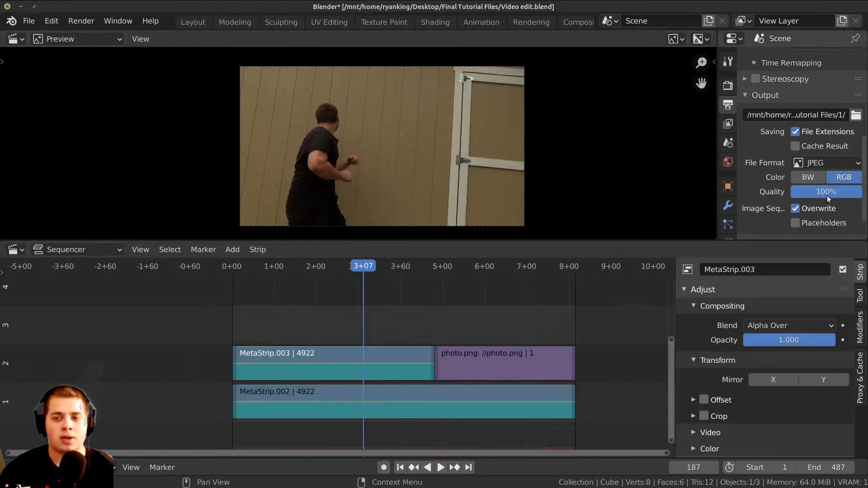
Save the project and render the first take's animation into folder 1
left_click(29, 21)
left_click(64, 114)
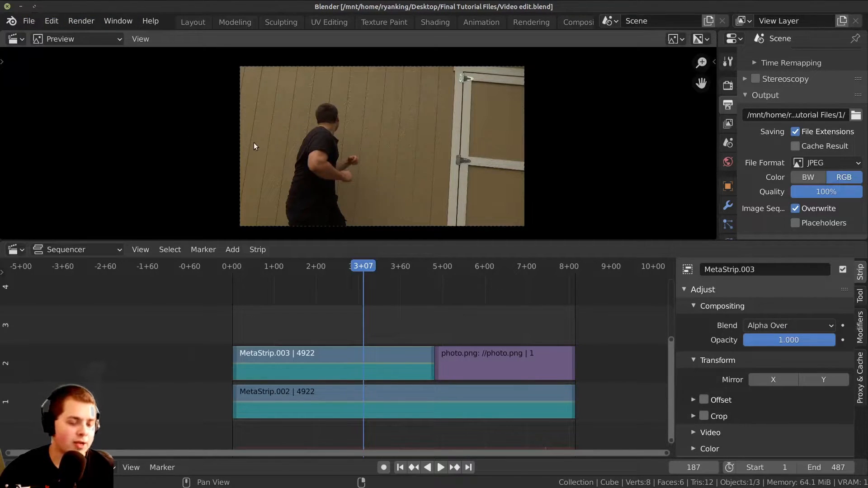
key("ctrl+F12")
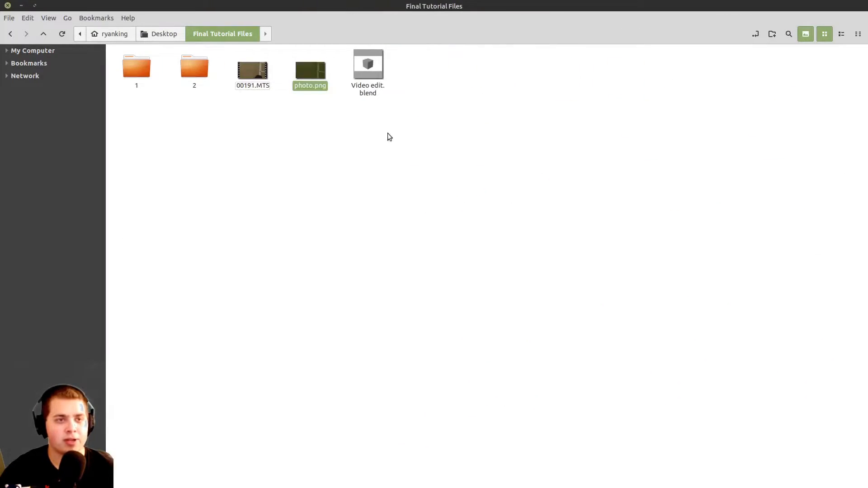
Switch to the file manager to check the frames rendered in folder 1, and return to the video sequencer in Blender
double_click(146, 67)
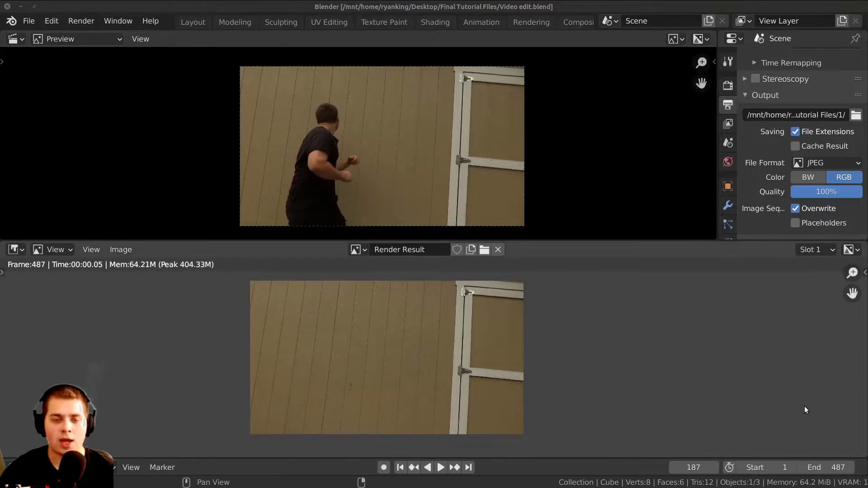
mouse_move(458, 389)
middle_mouse_down()
mouse_move(470, 392)
mouse_move(457, 392)
middle_mouse_up()
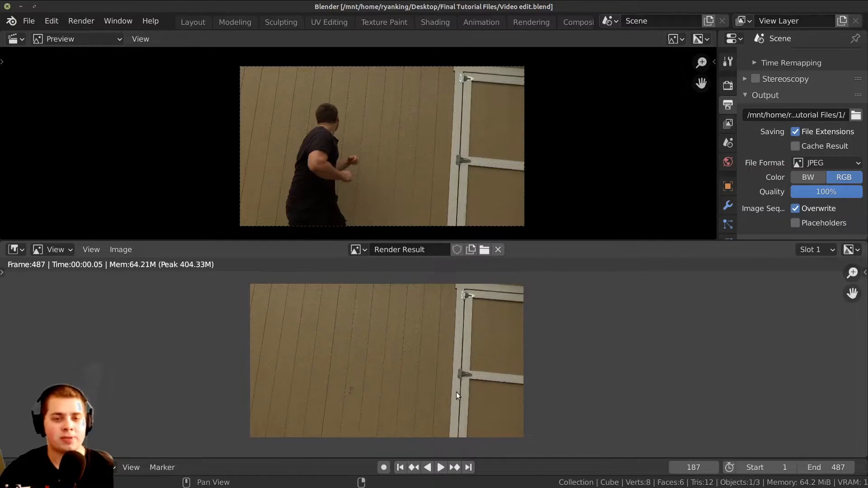
key("Escape")
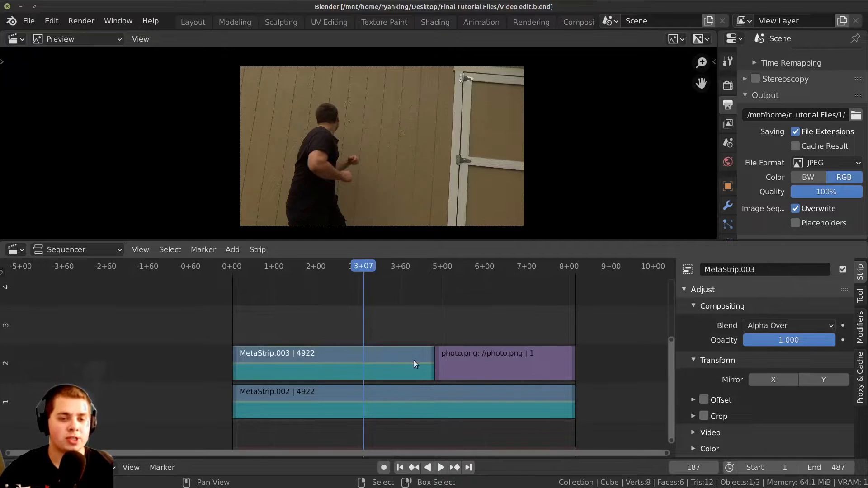
Mute the channel 2 footage strip and the photo.png strip, and play back the channel 1 take
key("h")
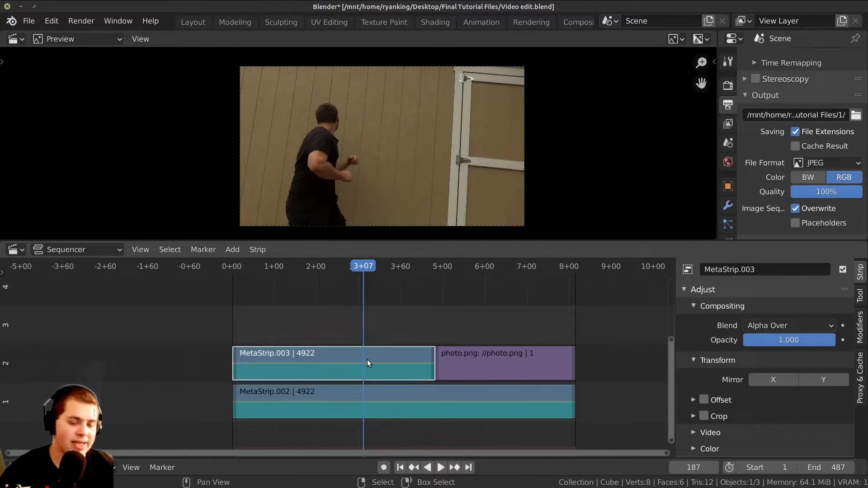
left_click(485, 359)
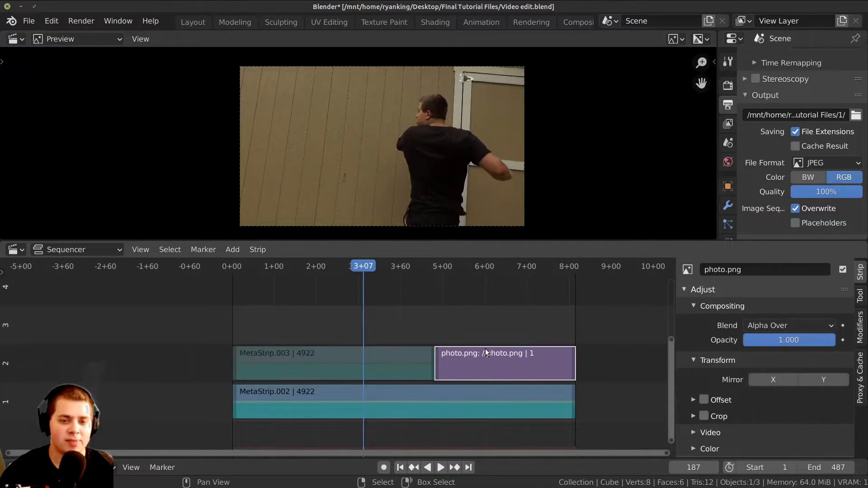
key("space")
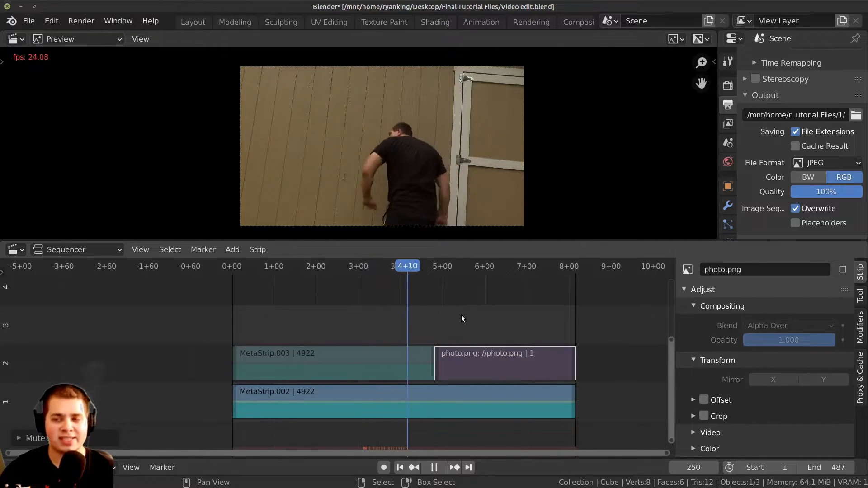
key("space")
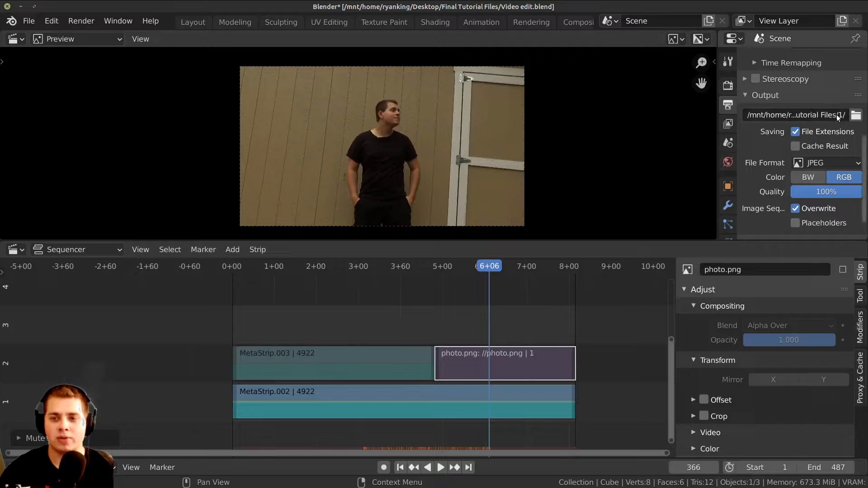
Change the render output location to folder 2 in Final Tutorial Files
left_click(856, 116)
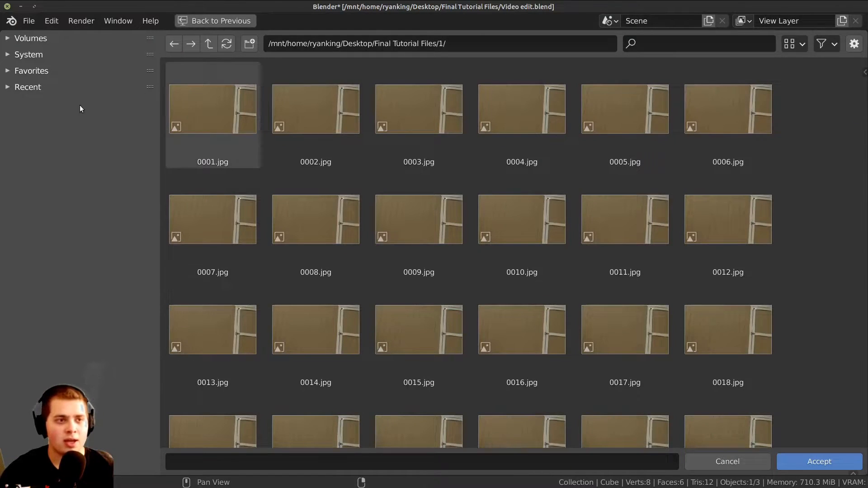
left_click(206, 44)
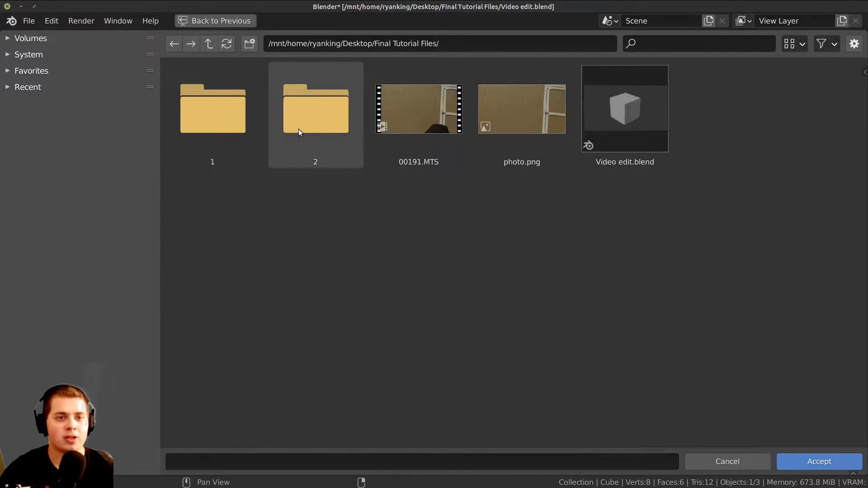
left_click(312, 108)
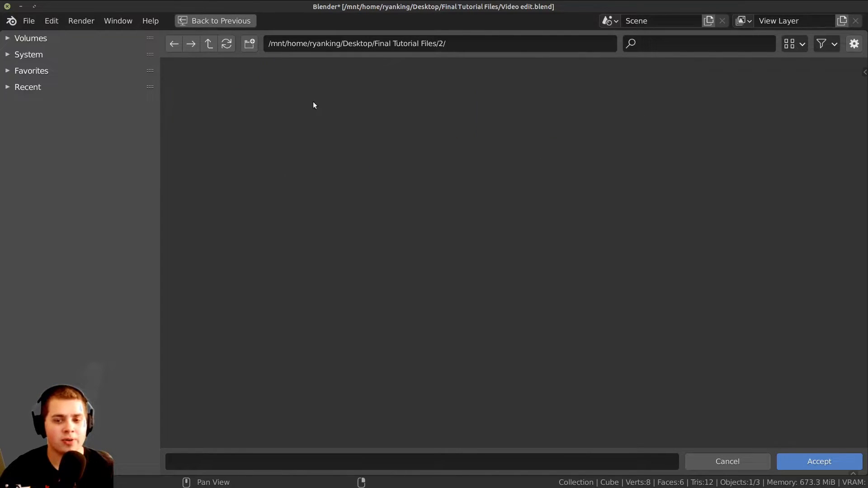
left_click(832, 459)
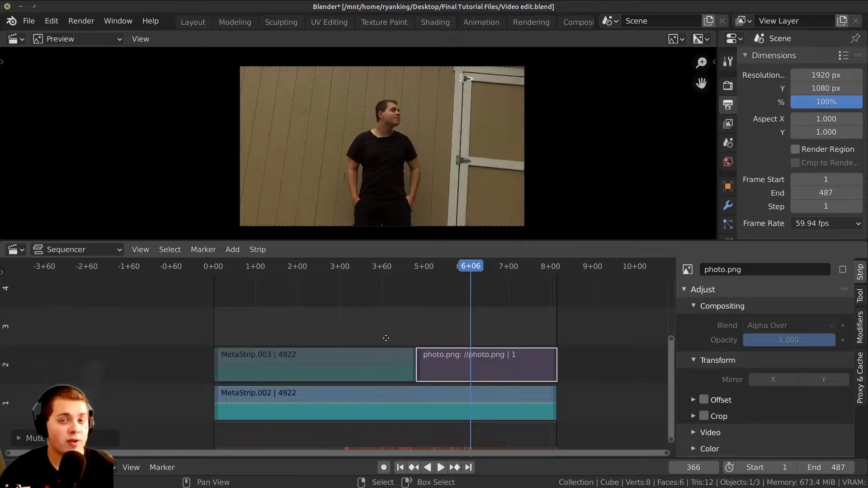
Review the output settings and render the channel 1 take's animation into folder 2
middle_click_drag(415, 337, 390, 335)
scroll(813, 147, "down", 8)
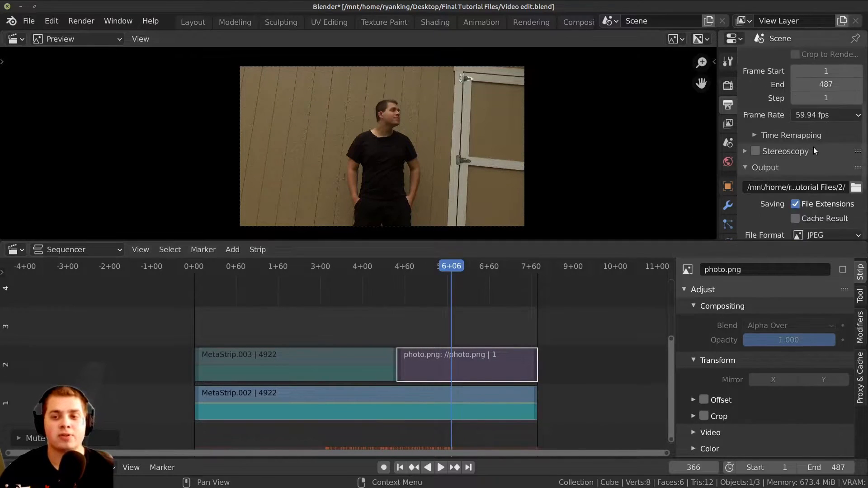
scroll(753, 197, "down", 1)
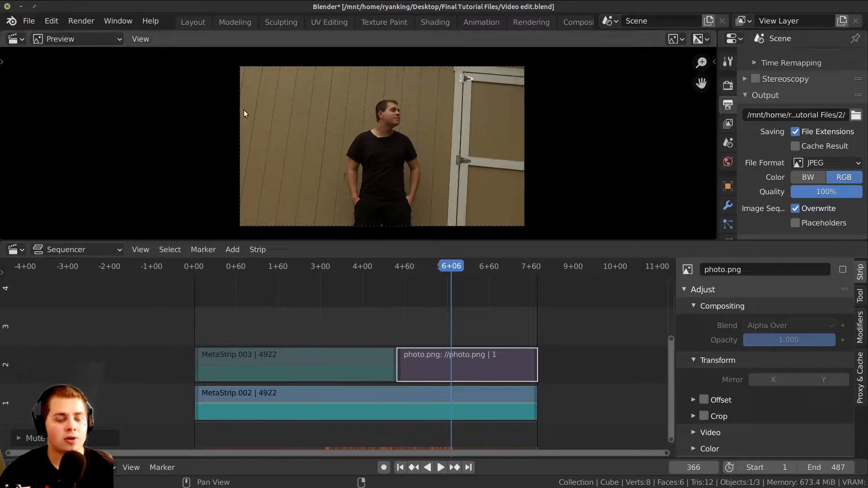
left_click(84, 21)
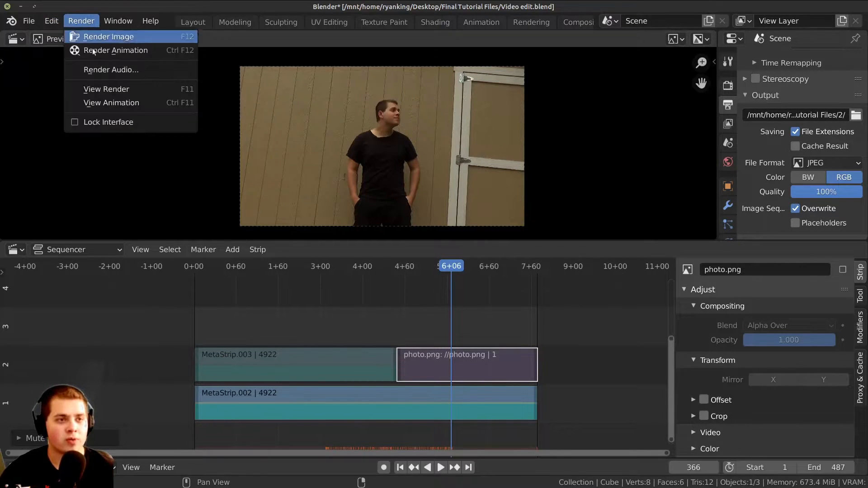
left_click(116, 50)
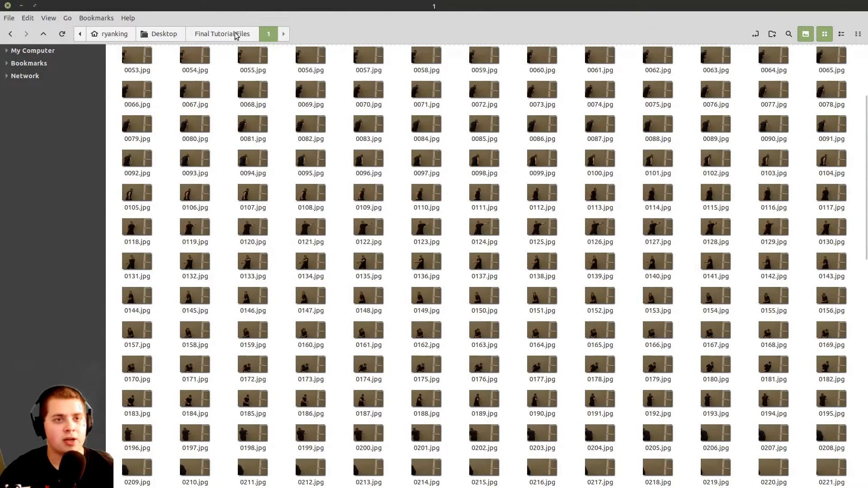
Check the rendered frames in folder 2 in the file manager and switch back to Blender
left_click(237, 34)
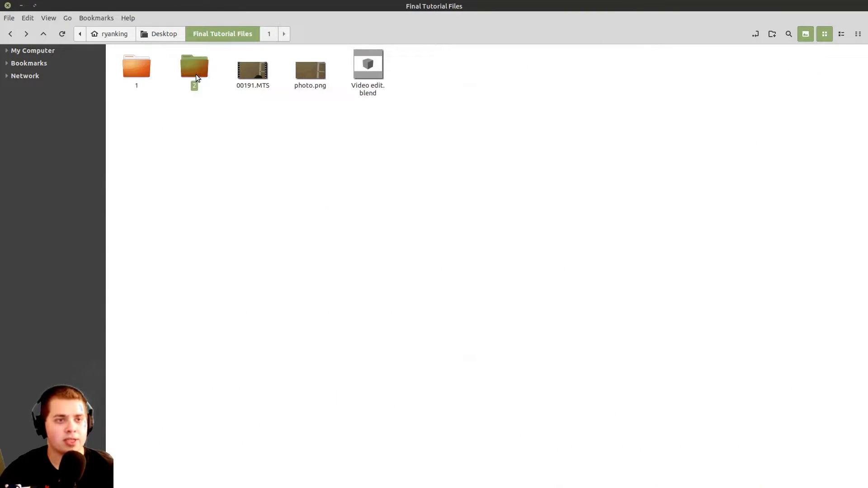
double_click(194, 83)
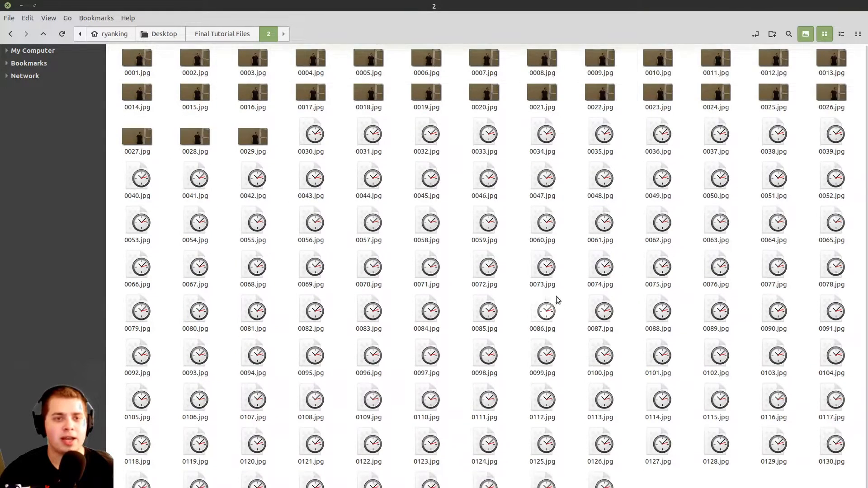
left_click_drag(424, 5, 289, 487)
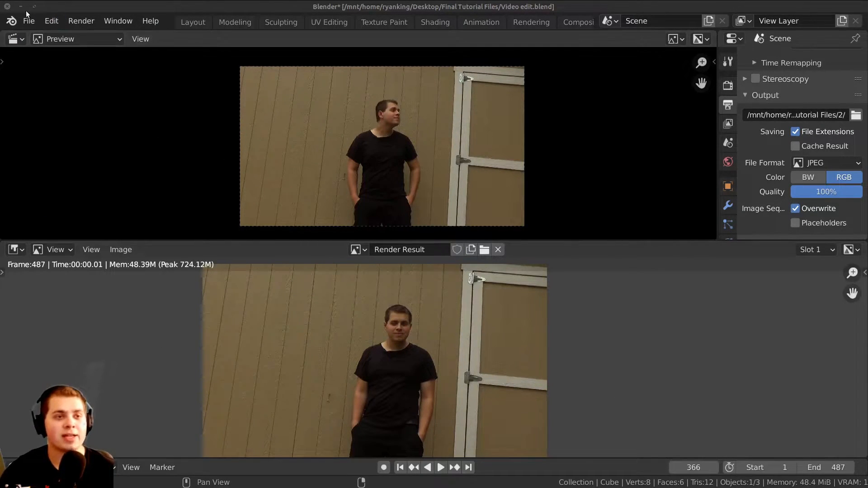
Save the video edit project and create a new General file
left_click(35, 22)
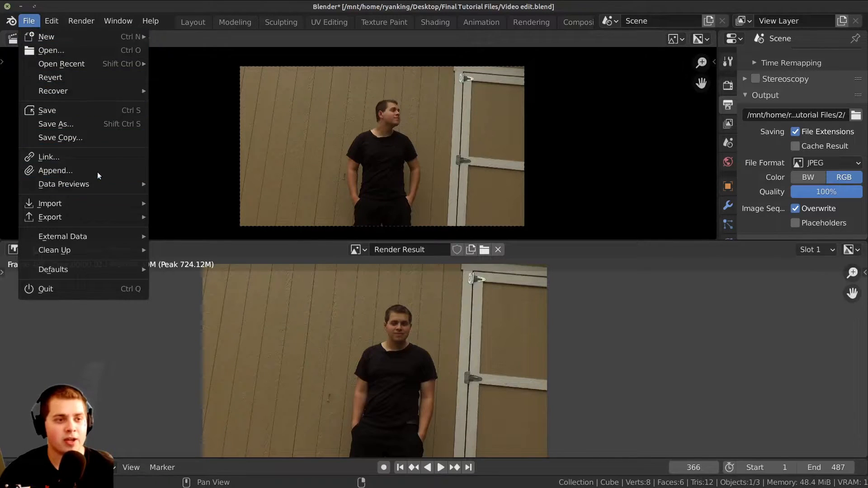
left_click(47, 111)
left_click(29, 20)
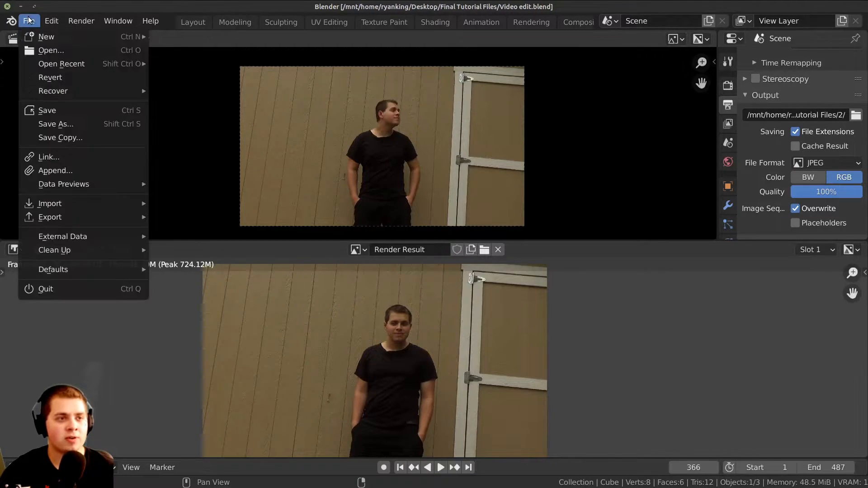
mouse_move(142, 40)
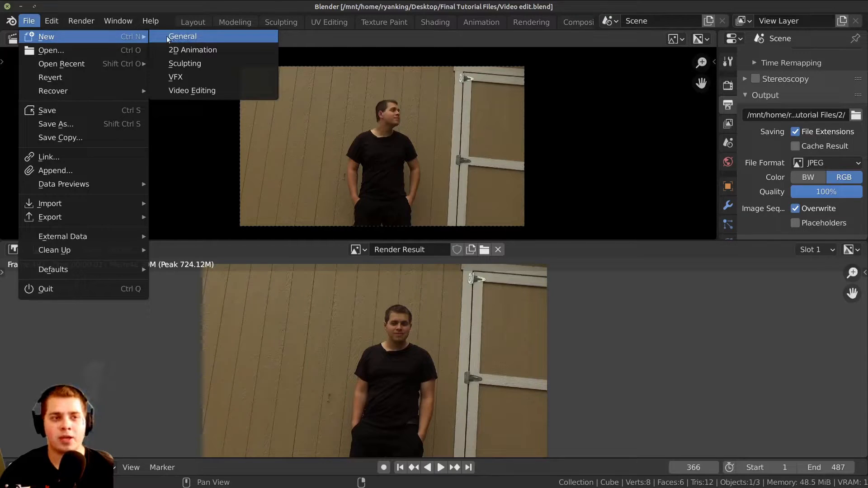
left_click(182, 36)
Switch to the Compositing workspace and enable Use Nodes
scroll(449, 26, "down", 3)
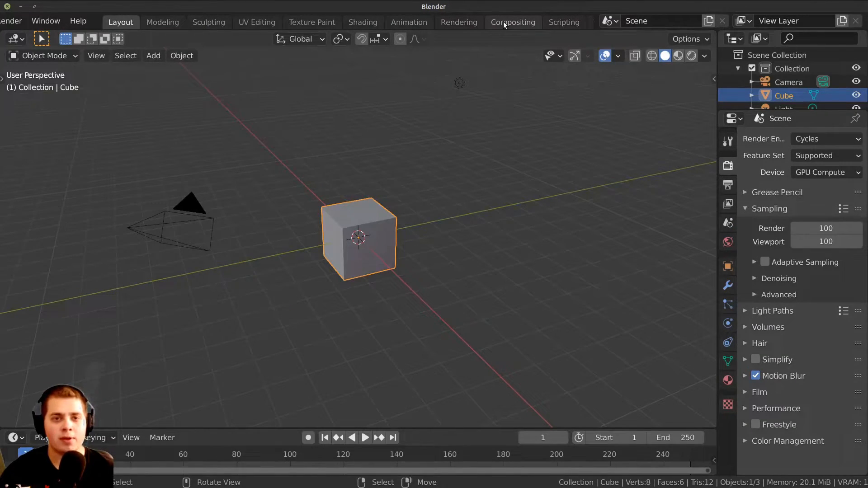
left_click(506, 21)
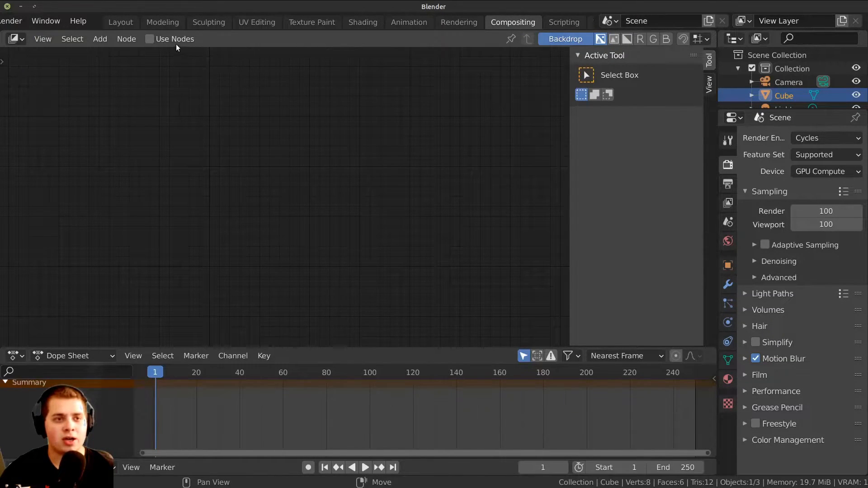
left_click(150, 39)
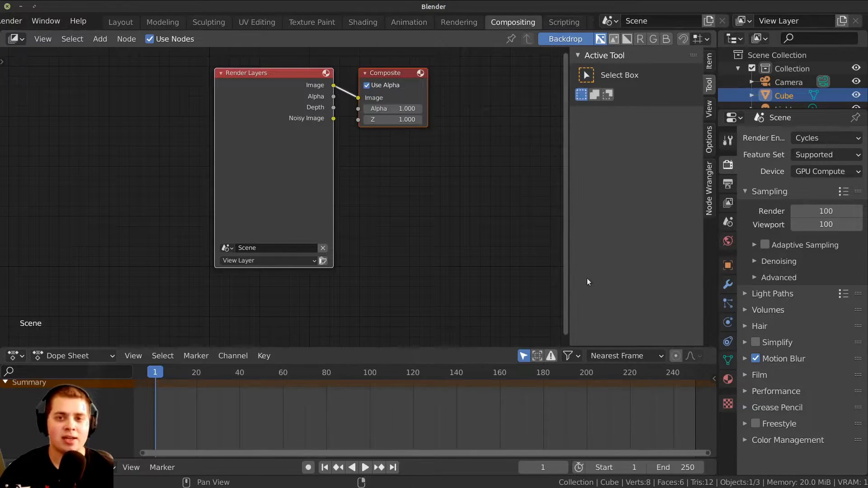
Hide the compositor's sidebar and enlarge the node editor by shrinking the Dope Sheet area
key("n")
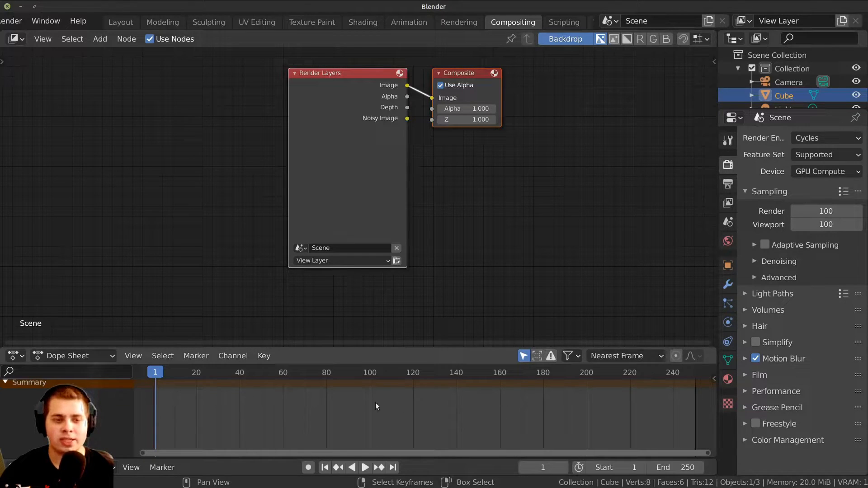
left_click_drag(320, 349, 320, 387)
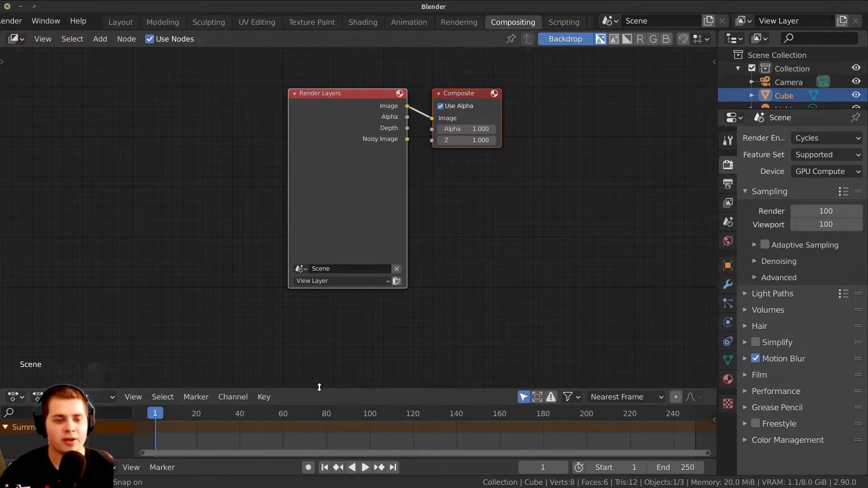
middle_click_drag(422, 253, 445, 295)
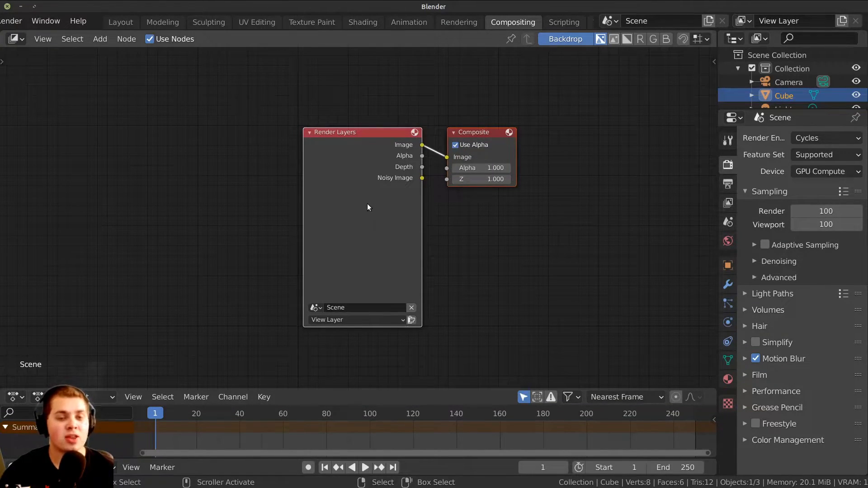
Move the Render Layers node farther away from the Composite node
left_click(360, 189)
left_click_drag(353, 160, 332, 140)
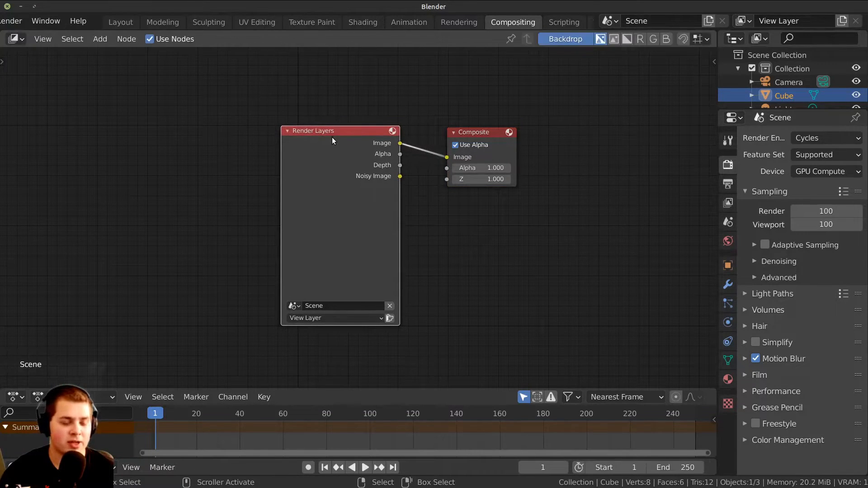
Delete the Render Layers node from the compositor node tree
key("x")
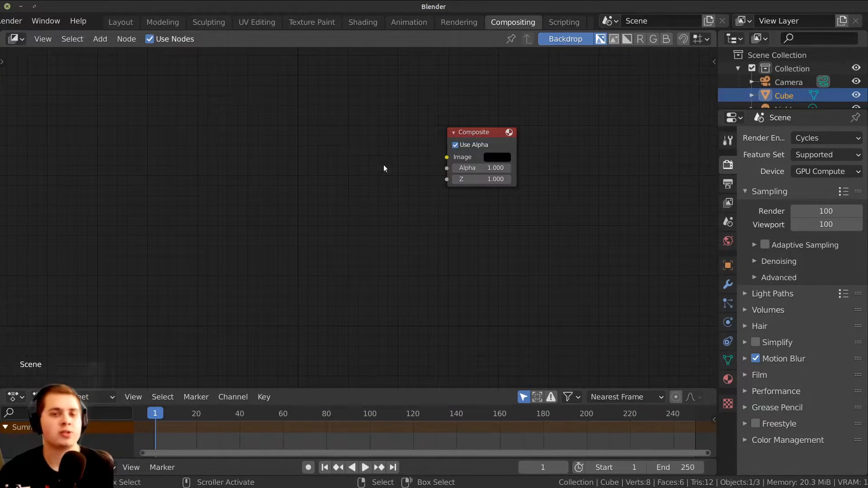
middle_click_drag(381, 148, 430, 149)
scroll(401, 156, "up", 2)
scroll(393, 150, "down", 2)
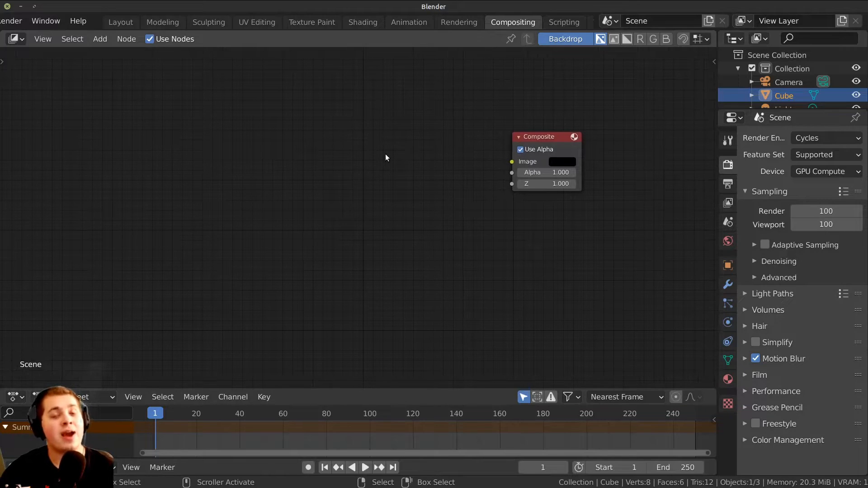
middle_click_drag(403, 152, 419, 151)
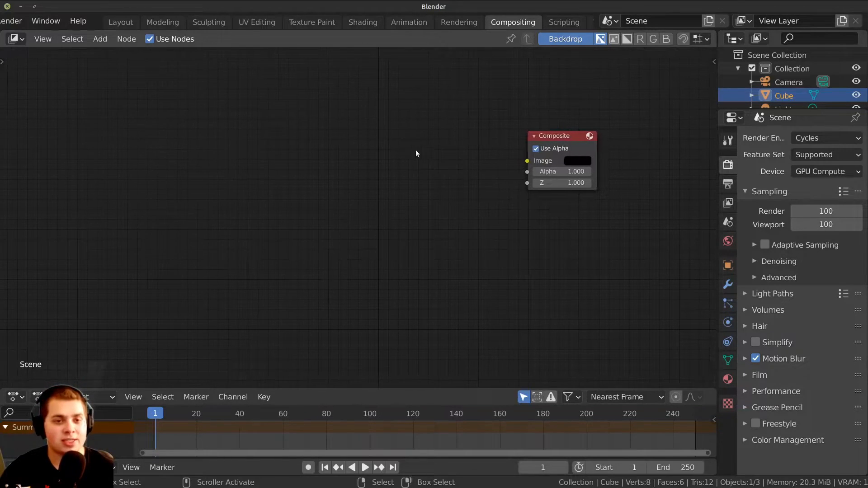
Add an Image node before the Composite node and place a duplicate of it directly below
key("shift+a")
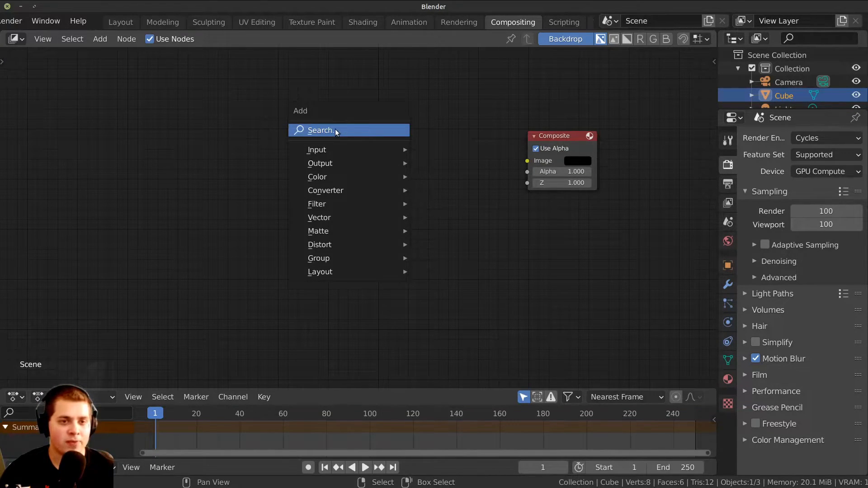
left_click(377, 131)
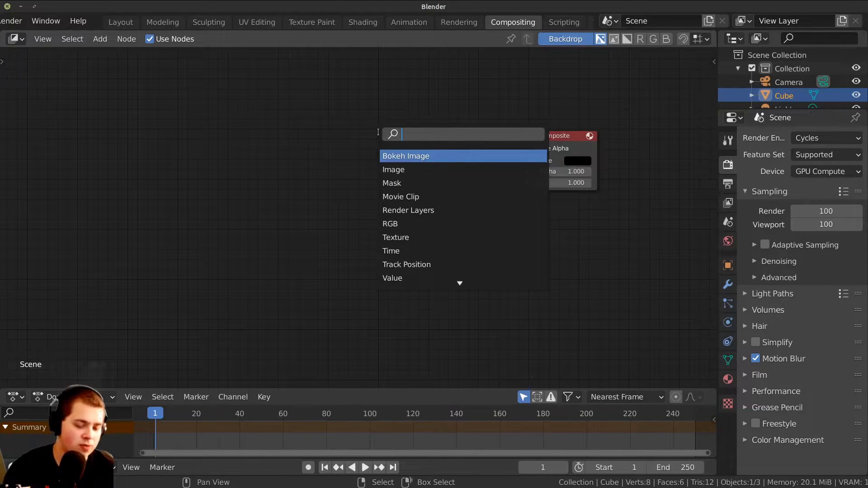
type("im")
left_click(388, 170)
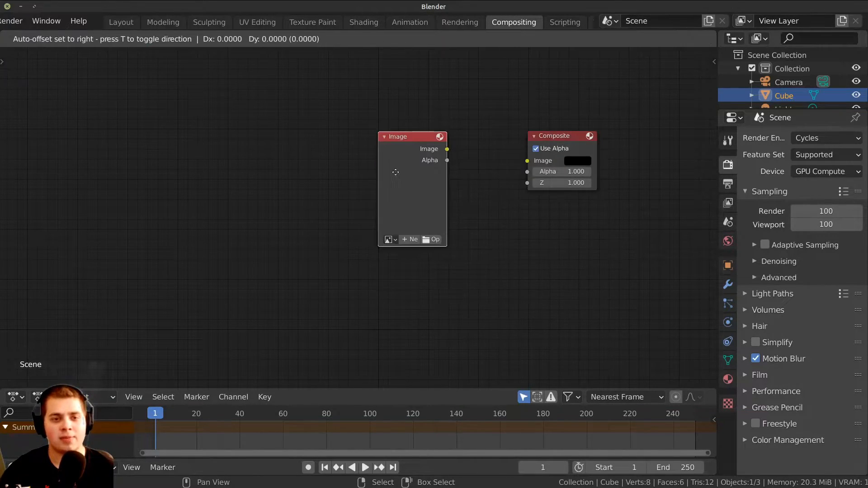
left_click(331, 155)
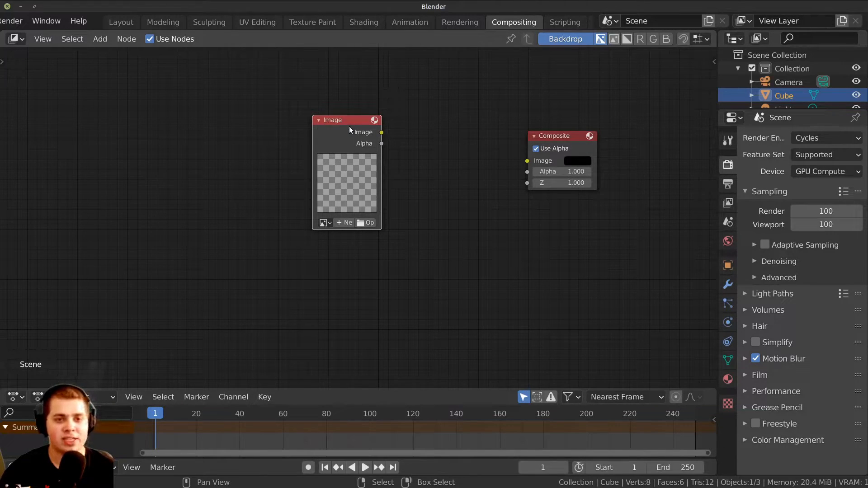
key("shift+d")
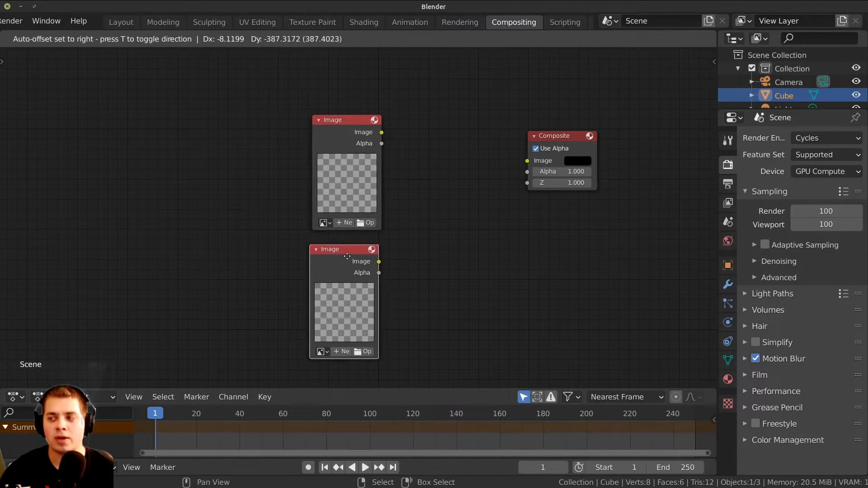
left_click(347, 257)
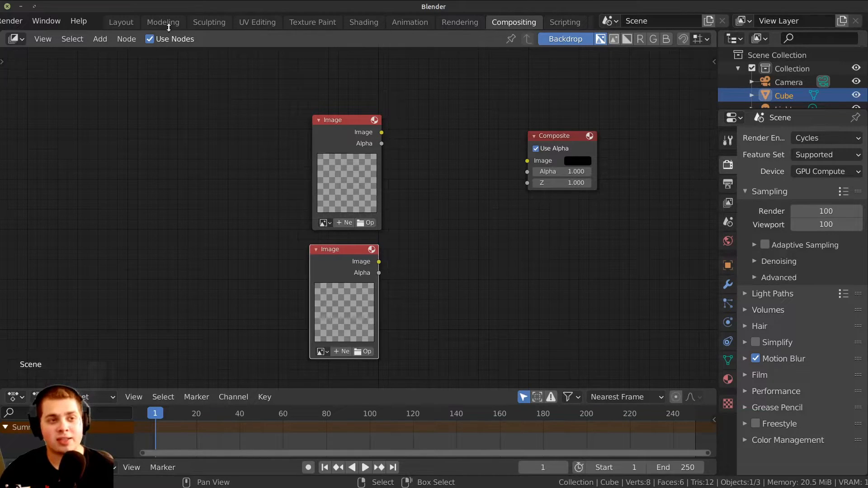
Save the new project as Masking.blend in the Final Tutorial Files folder
scroll(102, 23, "up", 4)
left_click(34, 21)
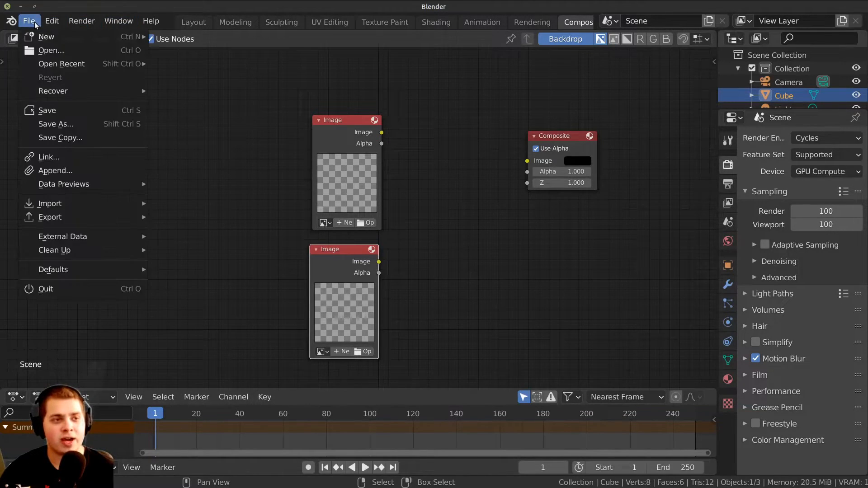
left_click(73, 124)
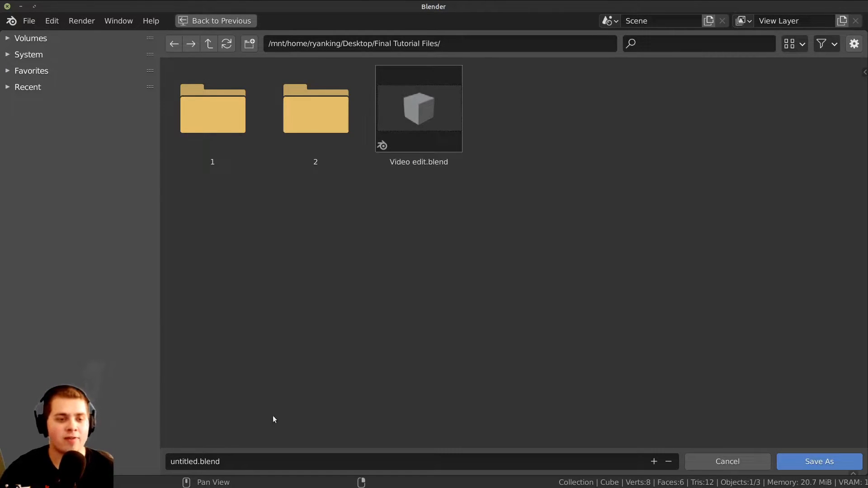
left_click(224, 459)
type("Ma")
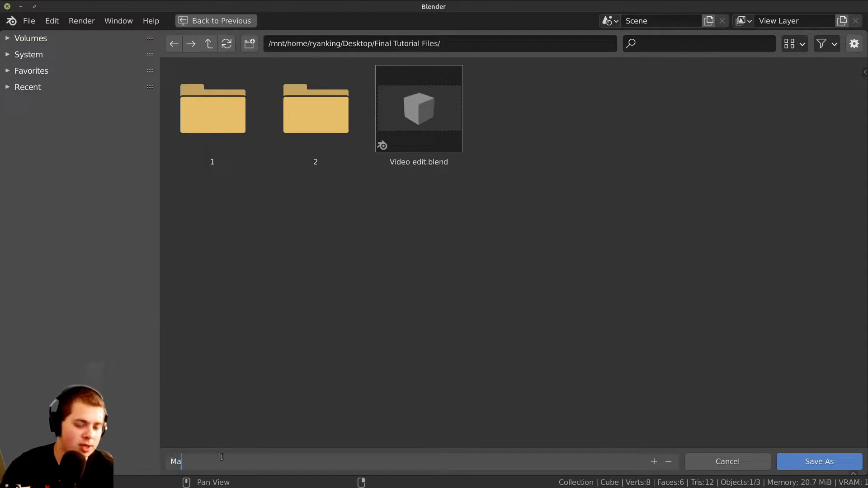
type("sking")
key("Return")
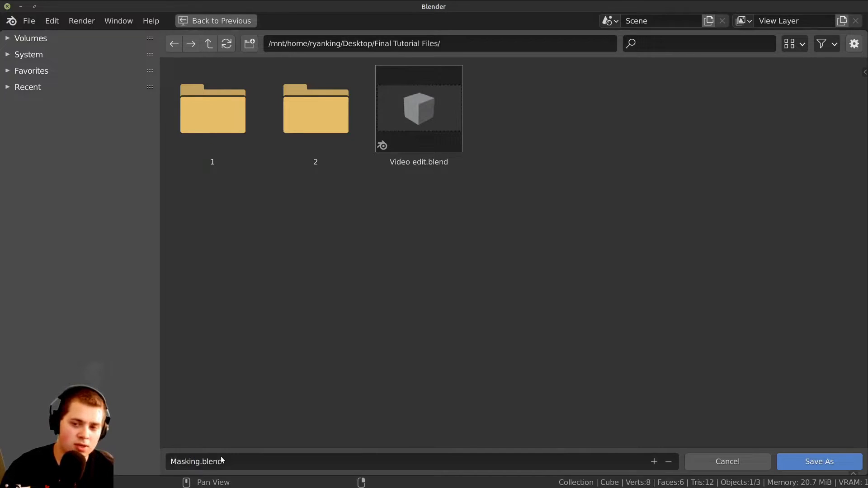
left_click(820, 461)
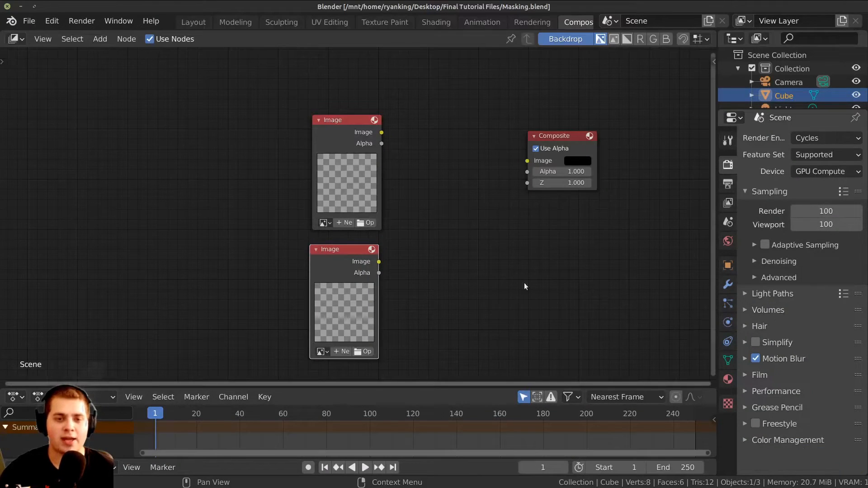
Load all JPEG frames from folder 1 into the upper Image node as an image sequence
left_click_drag(321, 130, 345, 126)
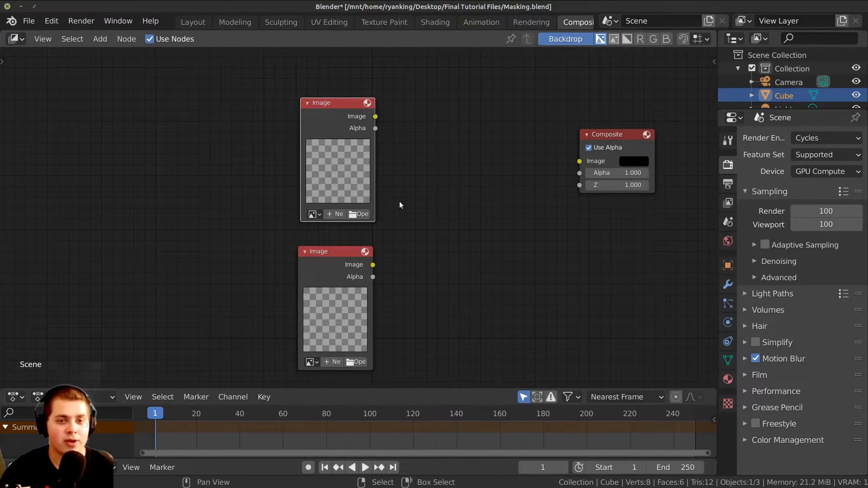
left_click(363, 214)
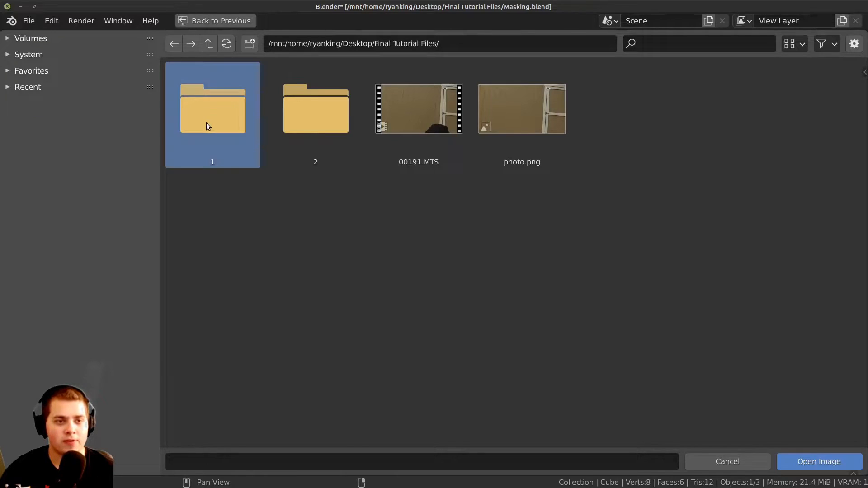
double_click(206, 123)
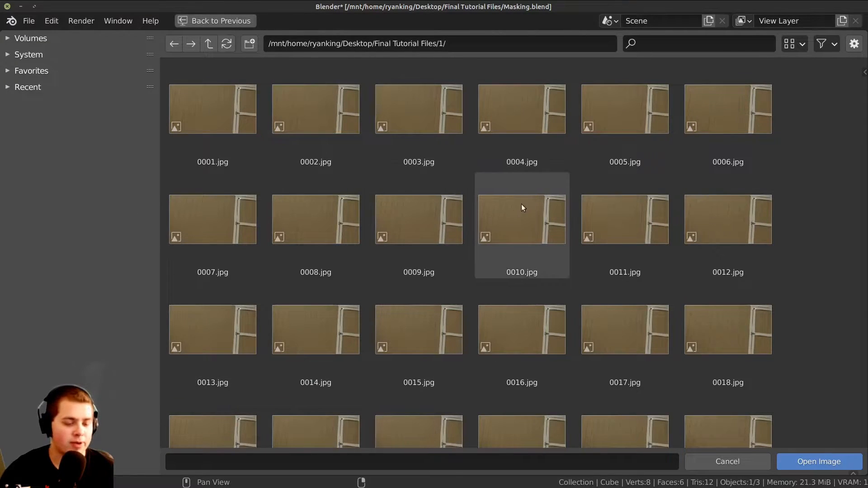
key("a")
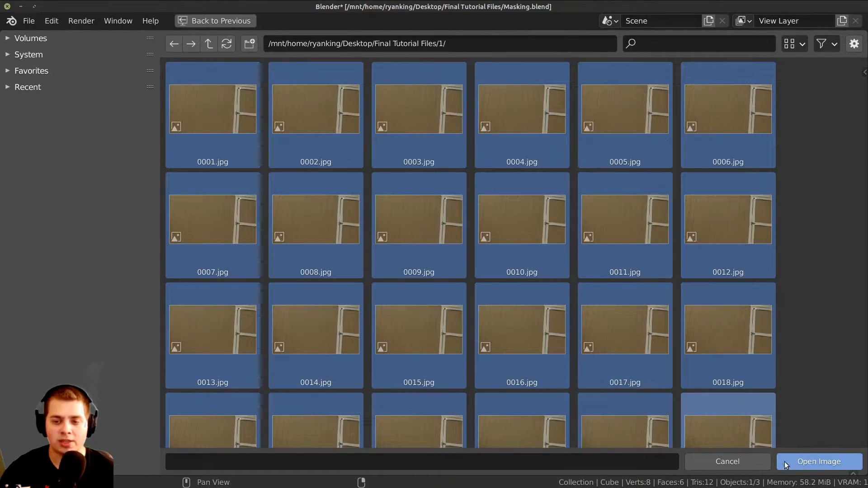
left_click(813, 462)
Reposition the loaded 0001.jpg sequence node away from the empty Image node and move the Composite node farther from it
left_click_drag(330, 156, 423, 92)
scroll(424, 167, "down", 1)
middle_click_drag(435, 202, 380, 258)
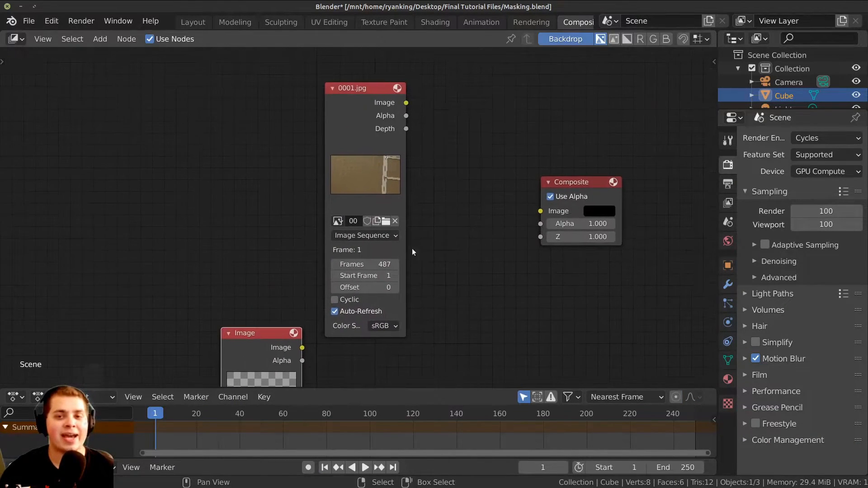
left_click_drag(578, 186, 653, 184)
Set the scene's end frame to 487 to match the image sequence's frame count, and fit the whole range in the timeline
middle_click_drag(348, 268, 347, 258)
scroll(346, 258, "up", 3)
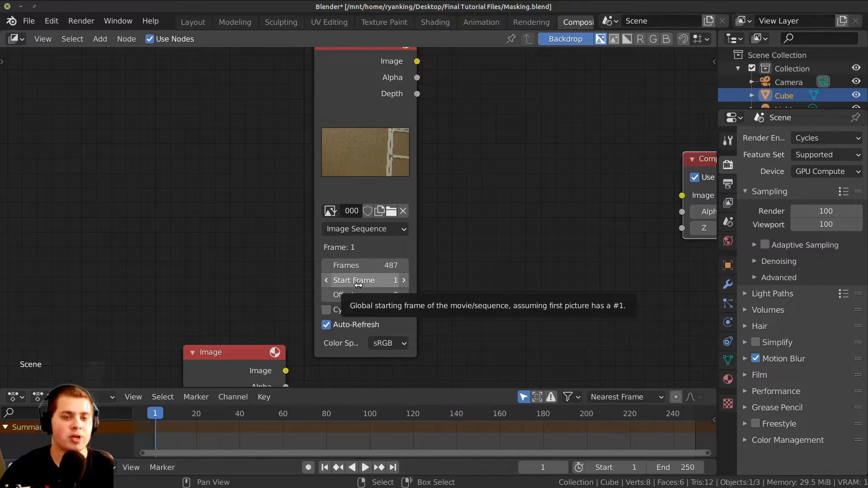
scroll(359, 285, "down", 2)
scroll(360, 272, "up", 3)
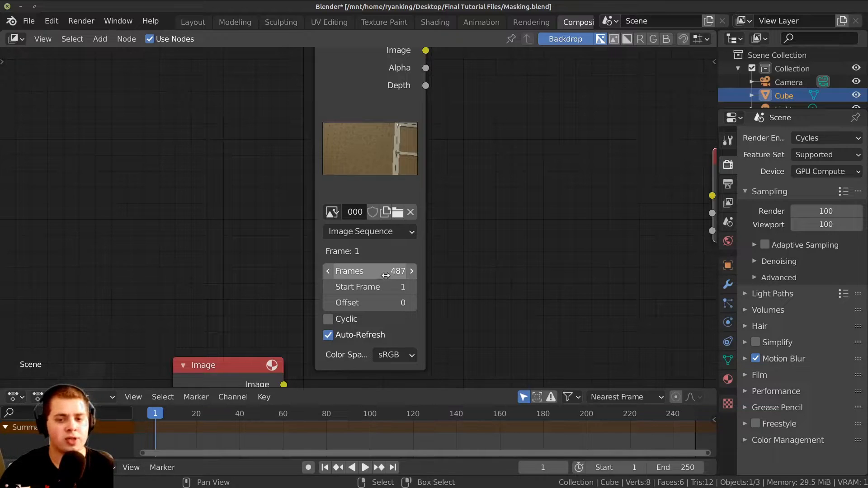
left_click(686, 468)
type("487")
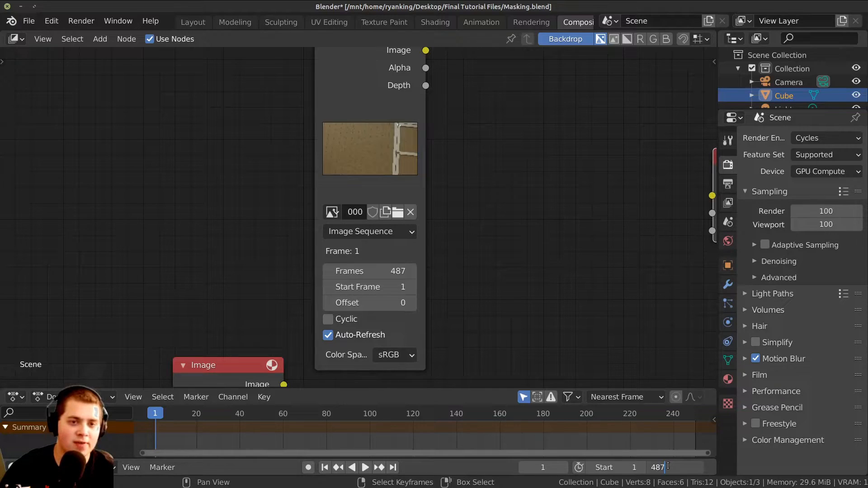
key("Return")
scroll(601, 427, "down", 14)
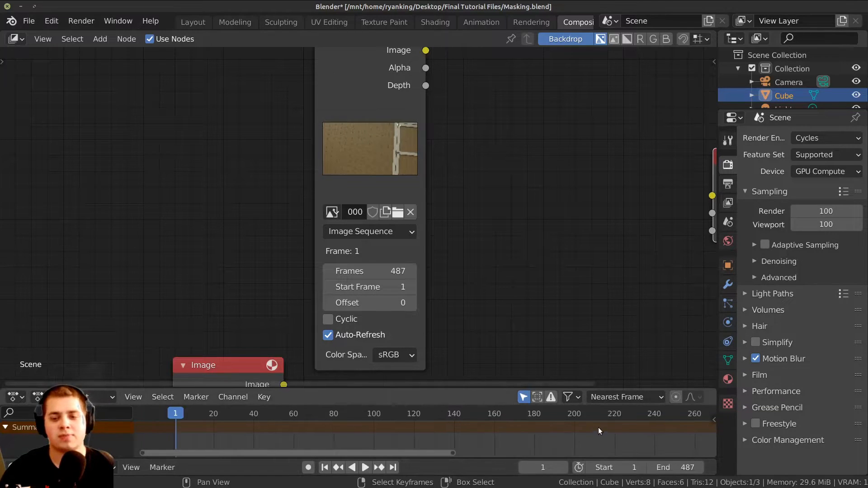
middle_click_drag(550, 428, 455, 429)
scroll(466, 437, "up", 2)
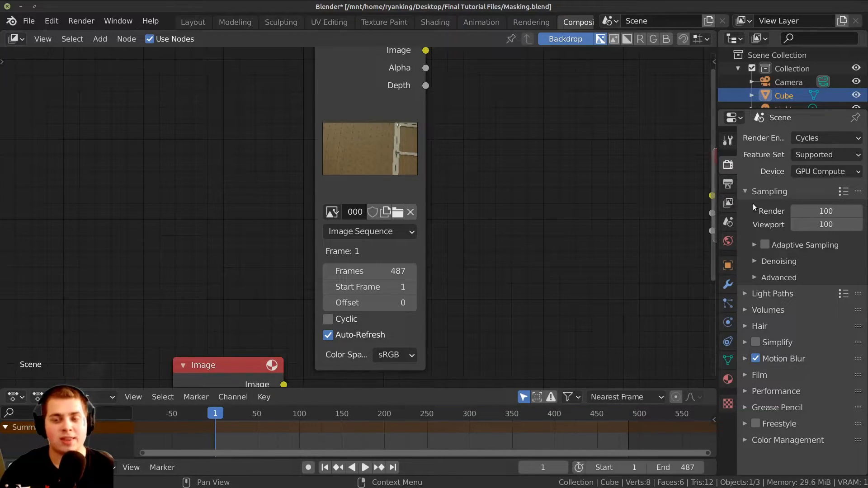
Switch to the Video edit.blend window and check the resolution and frame rate in its output settings
scroll(506, 232, "down", 2)
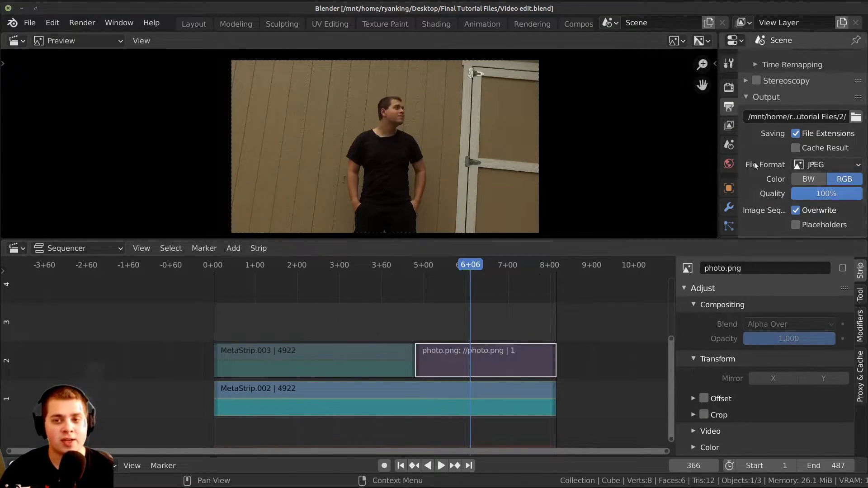
scroll(832, 77, "up", 8)
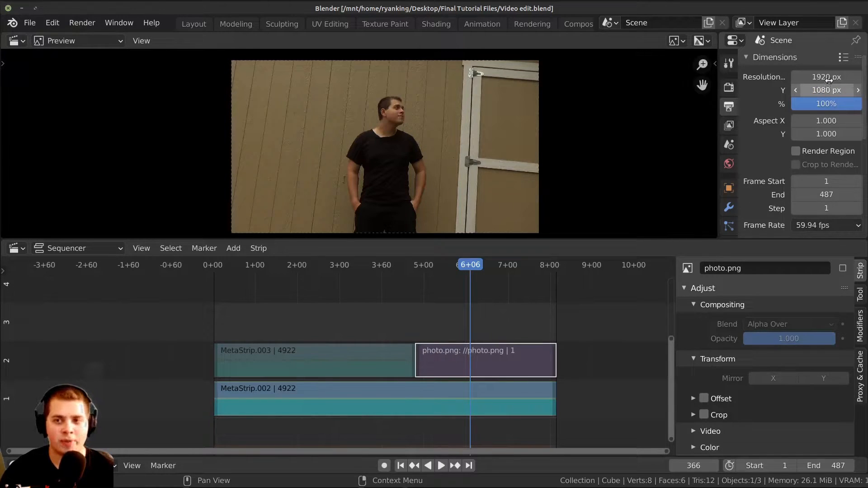
scroll(824, 86, "down", 5)
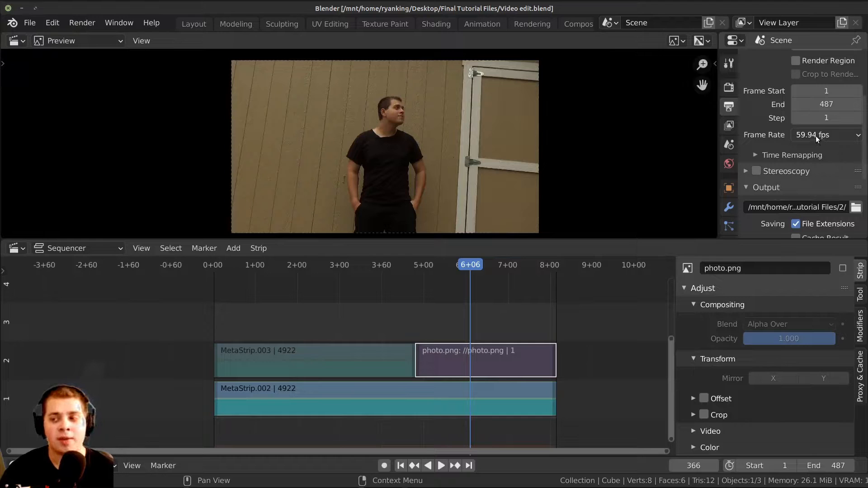
scroll(770, 75, "up", 5)
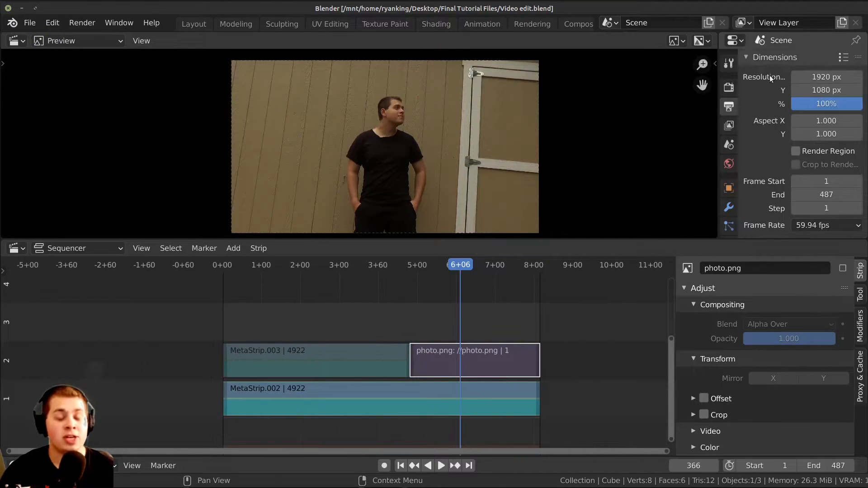
scroll(787, 99, "down", 3)
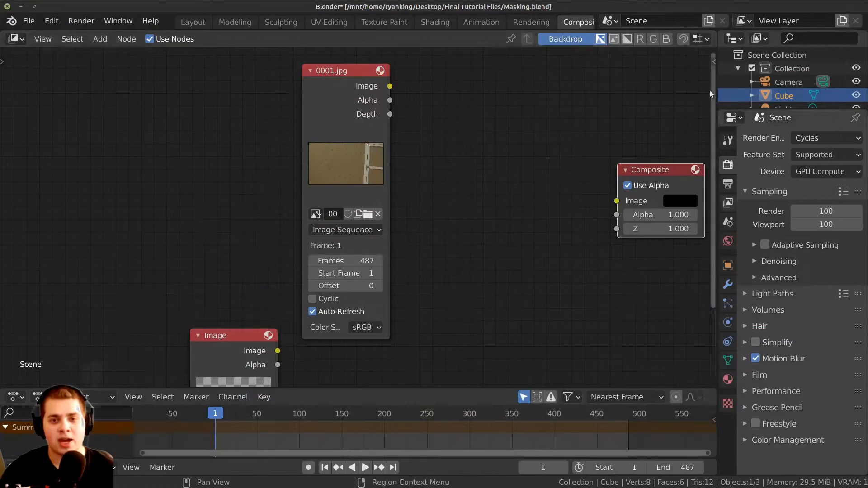
Back in Masking.blend, set the output frame rate to 59.94 fps
middle_click_drag(483, 236, 482, 242)
scroll(367, 170, "down", 3)
left_click_drag(350, 146, 357, 151)
left_click(728, 183)
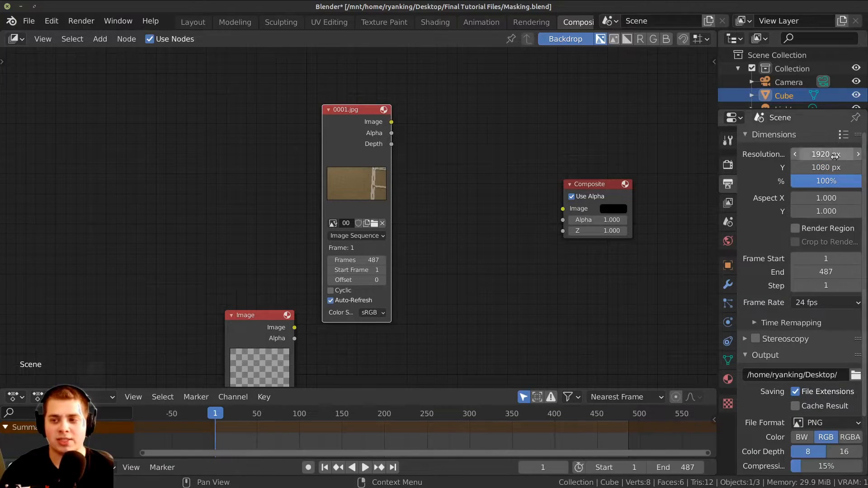
scroll(837, 226, "down", 3)
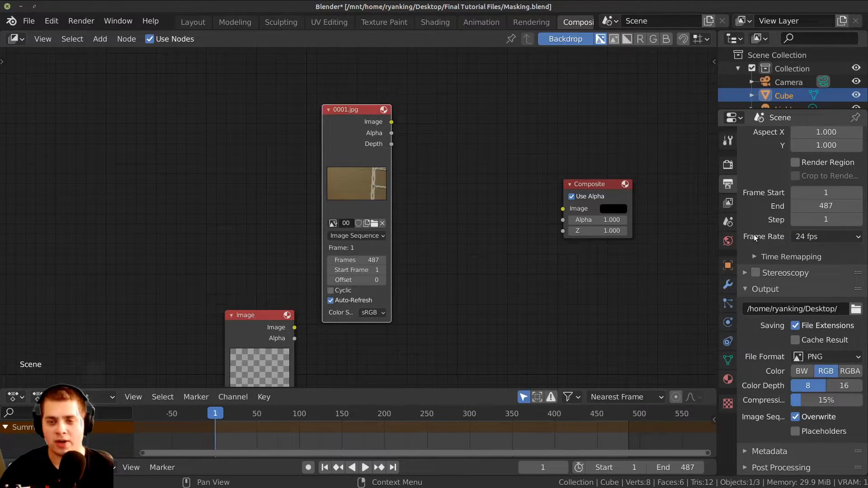
left_click(844, 237)
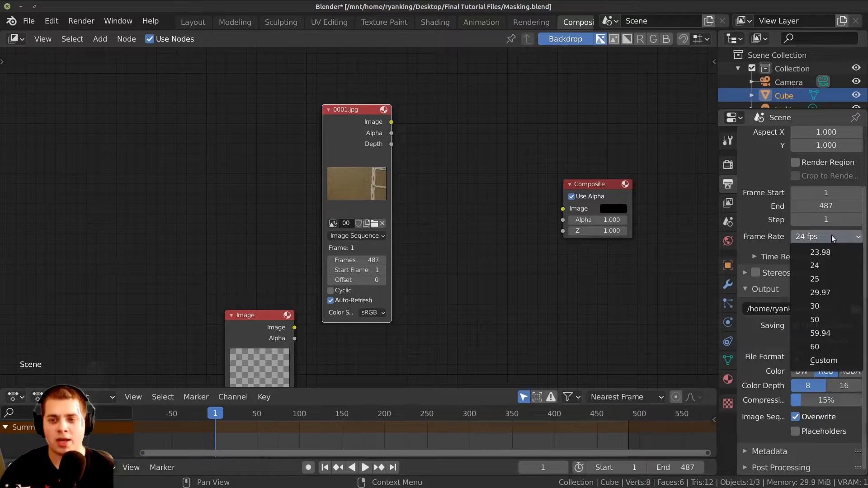
left_click(820, 333)
Load all the images from folder 2 into the empty Image node as a sequence, and reposition that node slightly
middle_click_drag(257, 345, 317, 242)
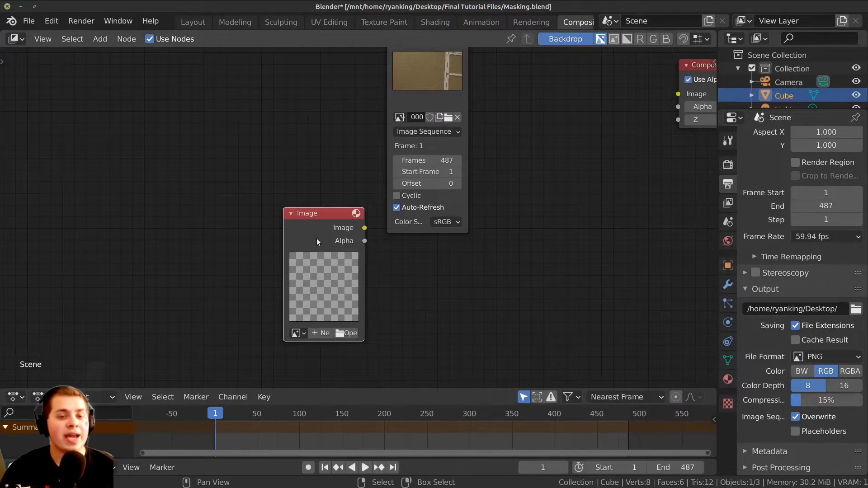
left_click(340, 332)
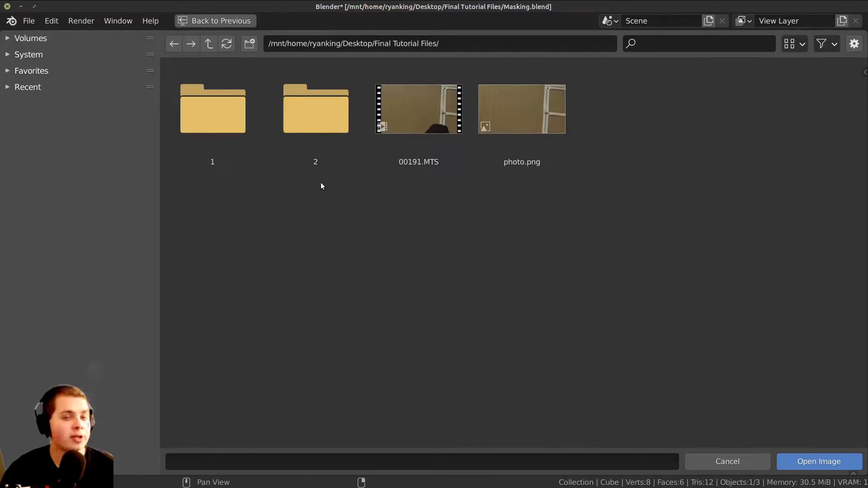
double_click(308, 127)
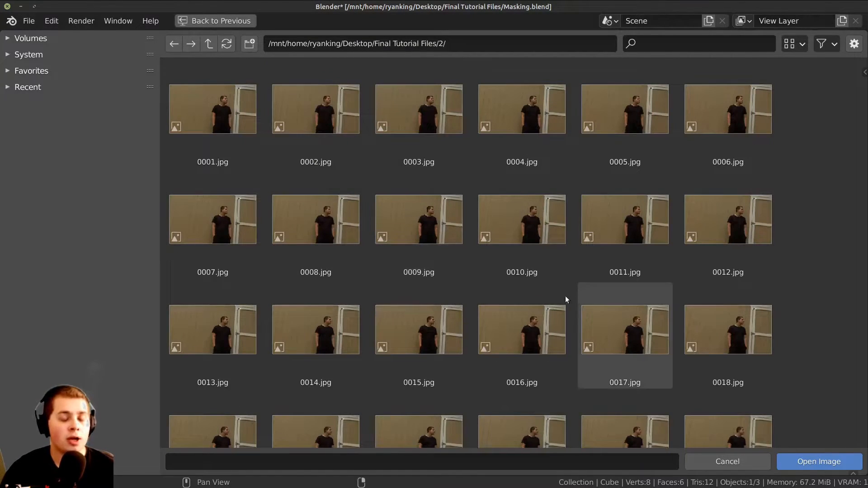
key("a")
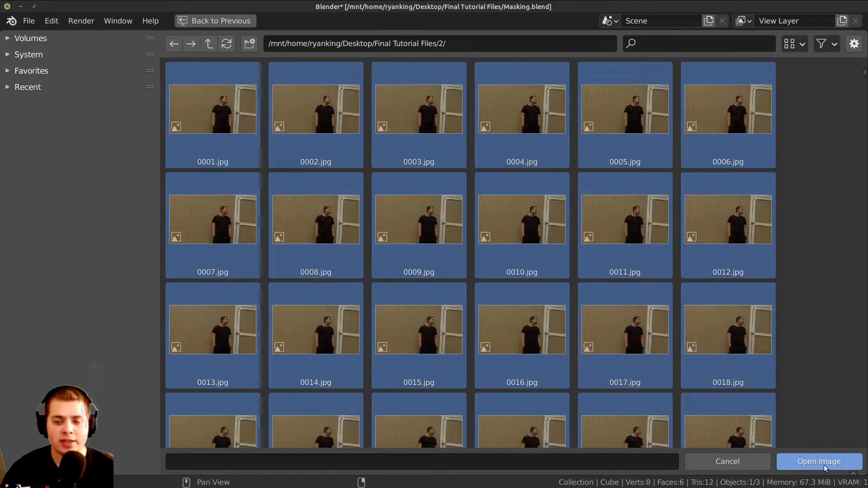
left_click(809, 462)
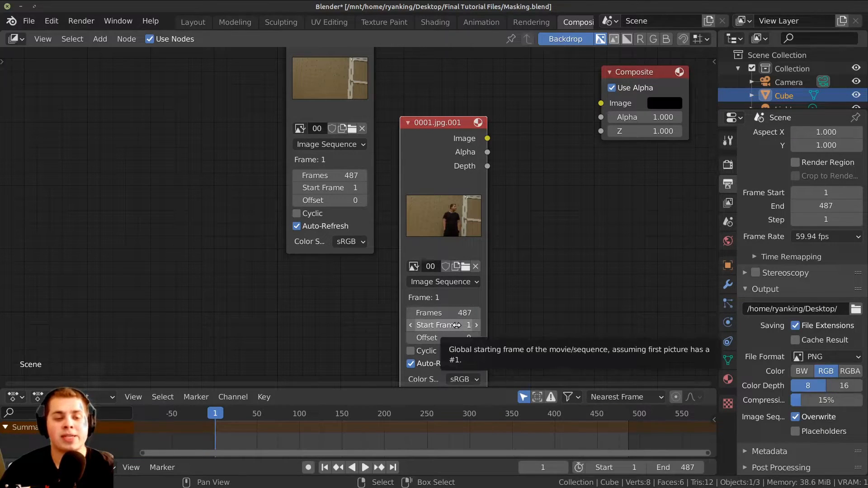
scroll(462, 322, "up", 1)
left_click_drag(456, 144, 453, 164)
scroll(457, 167, "down", 1)
middle_click_drag(464, 169, 454, 266)
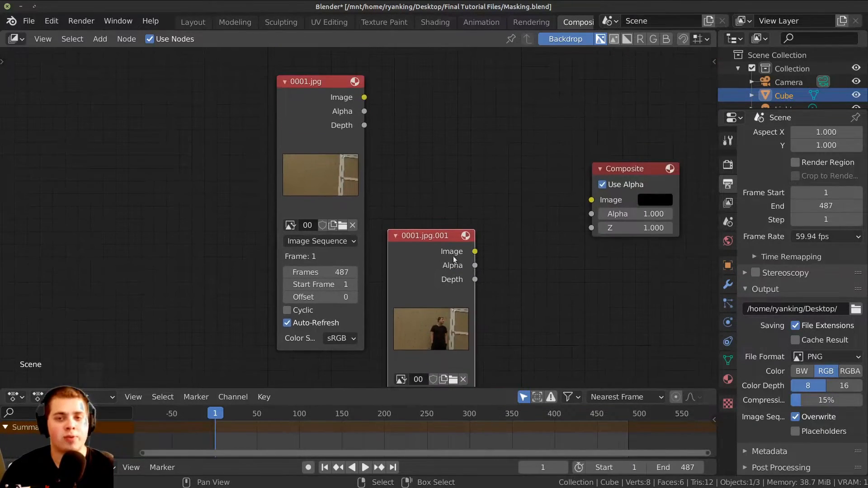
scroll(456, 265, "down", 1)
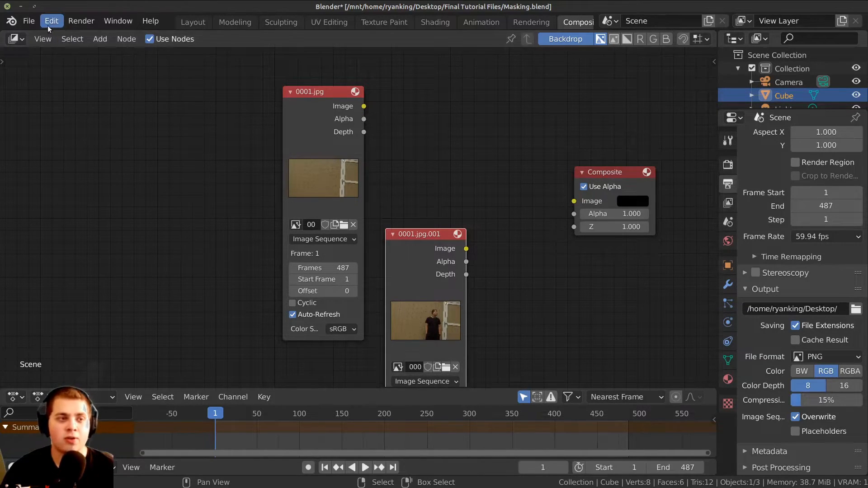
Check in the preferences that the Node Wrangler add-on is enabled, filtering the add-ons by "node"
left_click(29, 23)
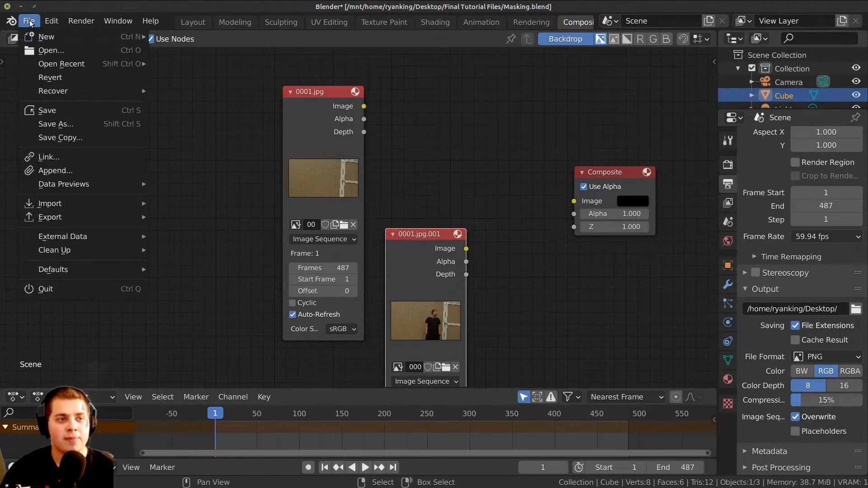
mouse_move(49, 23)
left_click(75, 215)
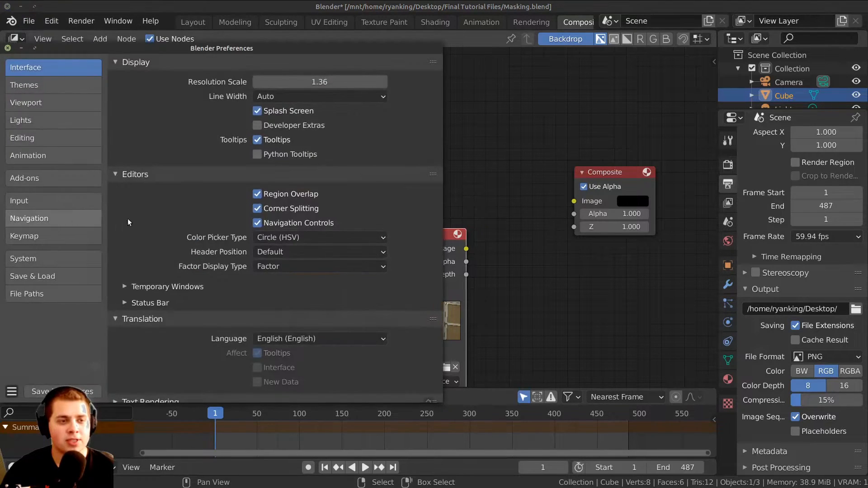
left_click(62, 180)
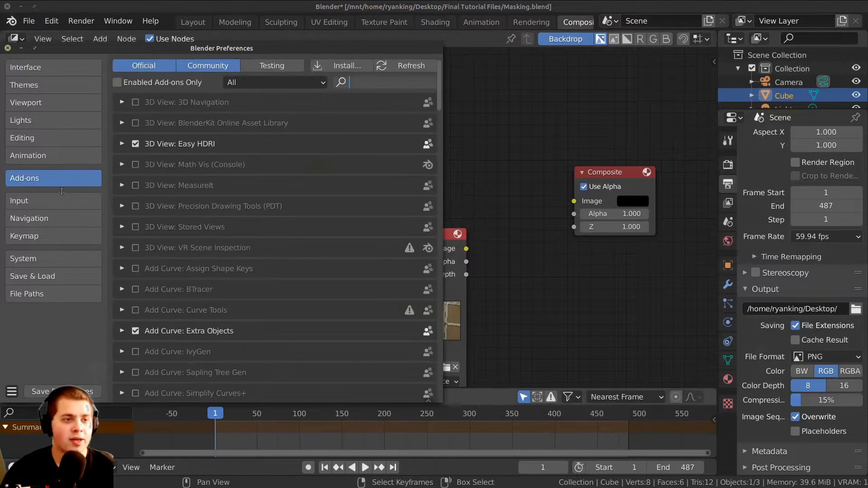
left_click(367, 84)
type("node")
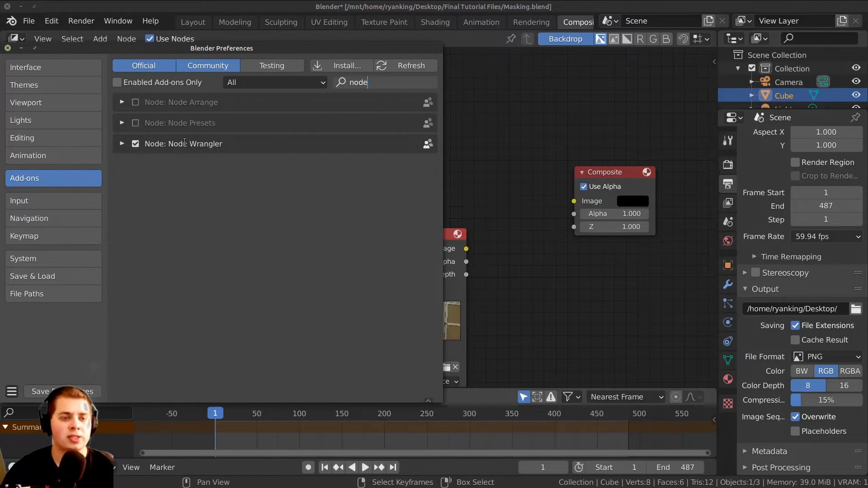
key("Return")
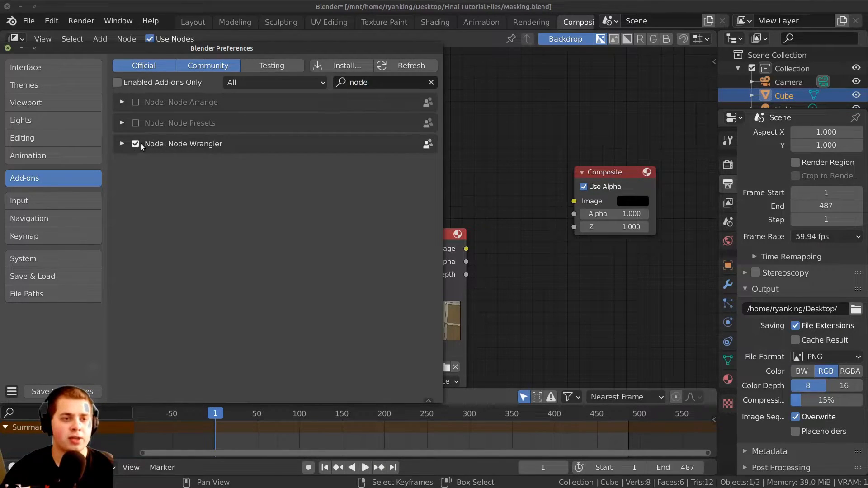
left_click(8, 48)
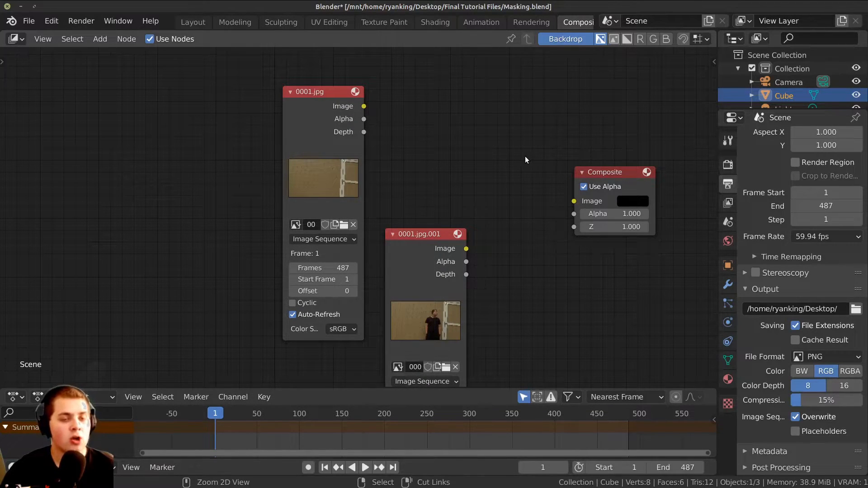
Preview the 0001.jpg sequence through a Viewer node and scale the backdrop so the whole image fits in the node editor
left_click(325, 114, "ctrl+shift")
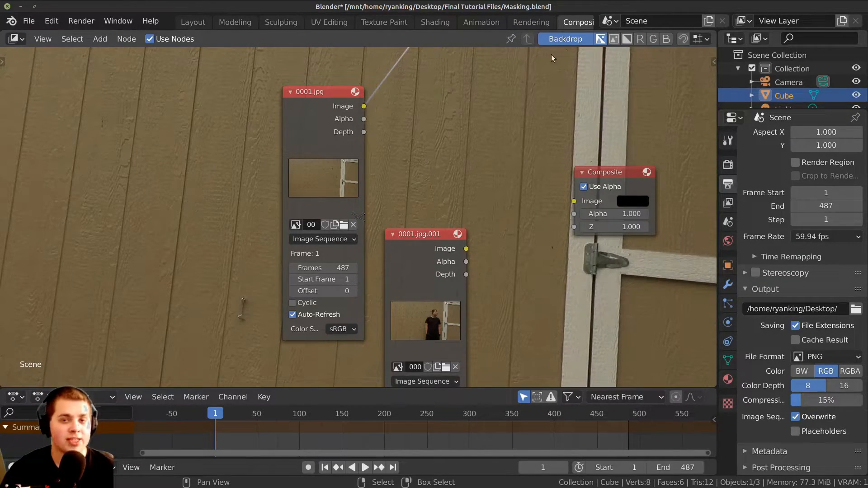
left_click(568, 40)
left_click(569, 41)
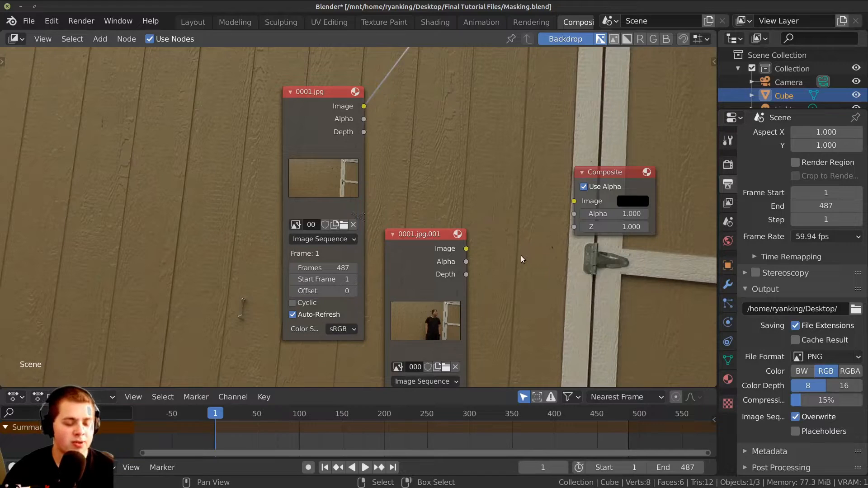
key("v")
key("v")
key("v")
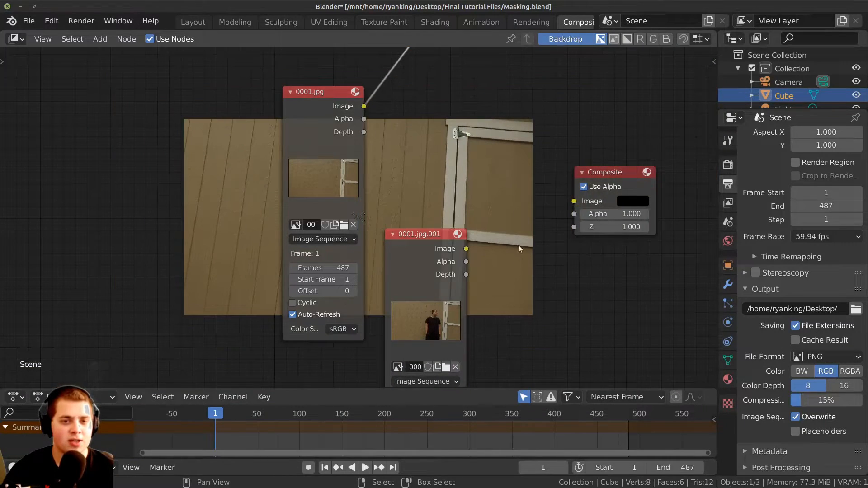
key("alt+v")
key("alt+v")
key("alt+v")
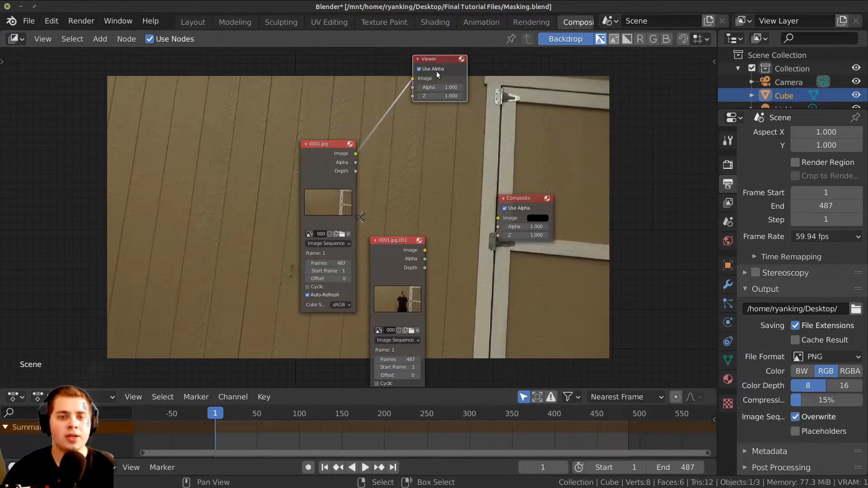
Place the Viewer node just above the Composite node, and insert an Alpha Over node into the link from 0001.jpg to the Viewer
left_click_drag(448, 60, 552, 143)
left_click_drag(523, 199, 537, 199)
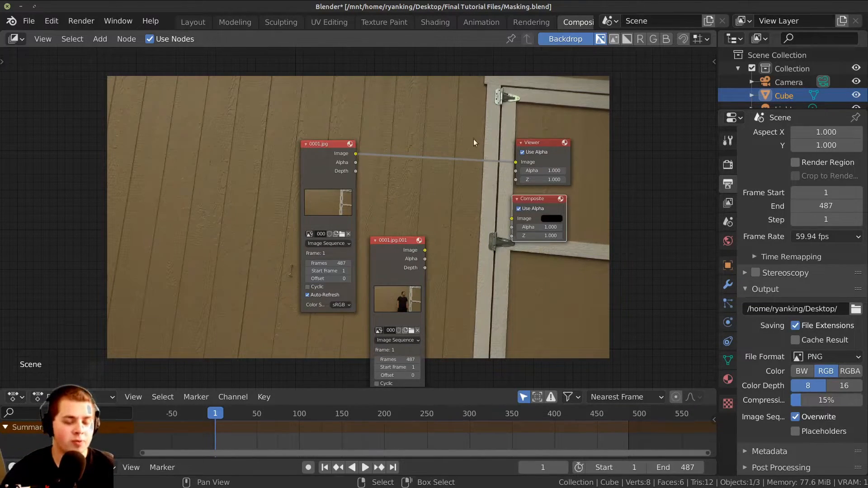
key("shift+a")
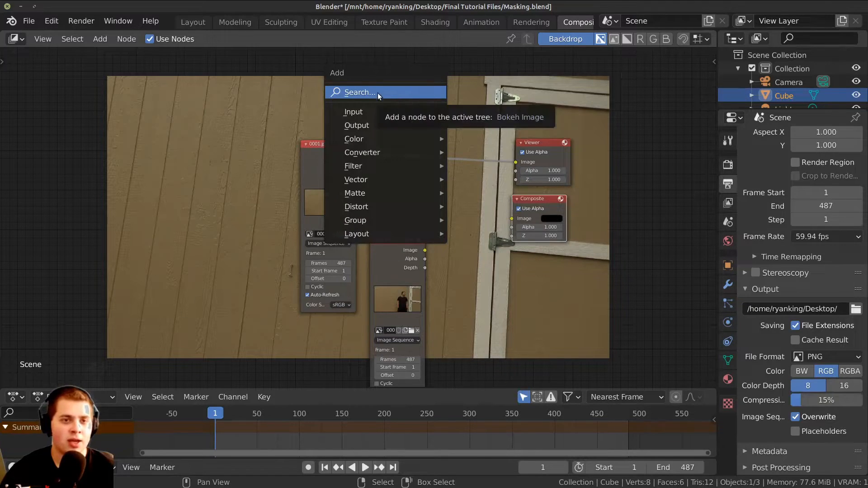
left_click(356, 92)
type("alp")
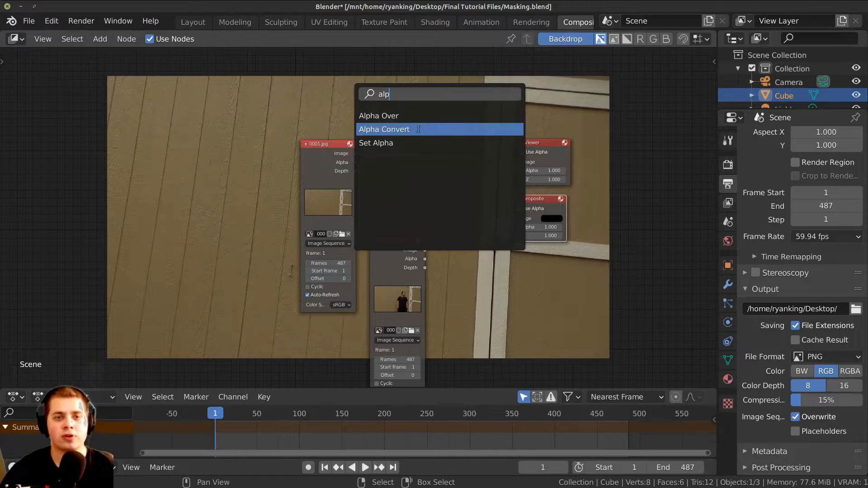
left_click(379, 118)
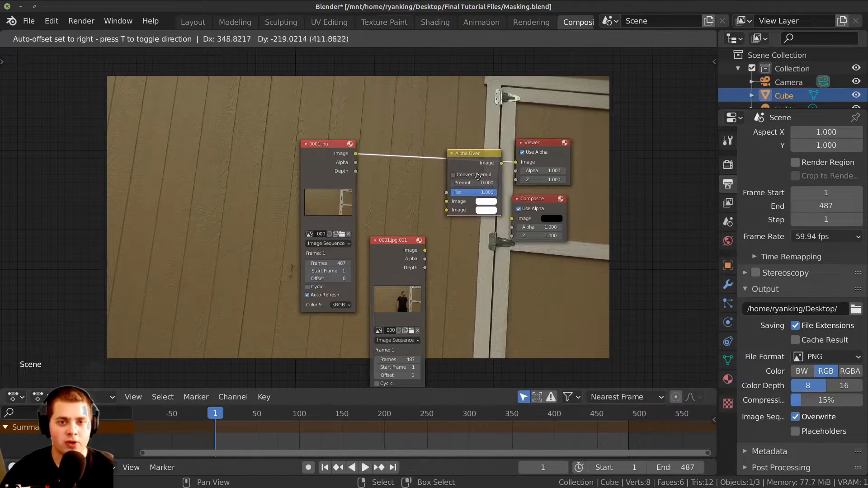
left_click(477, 154)
scroll(477, 154, "up", 1)
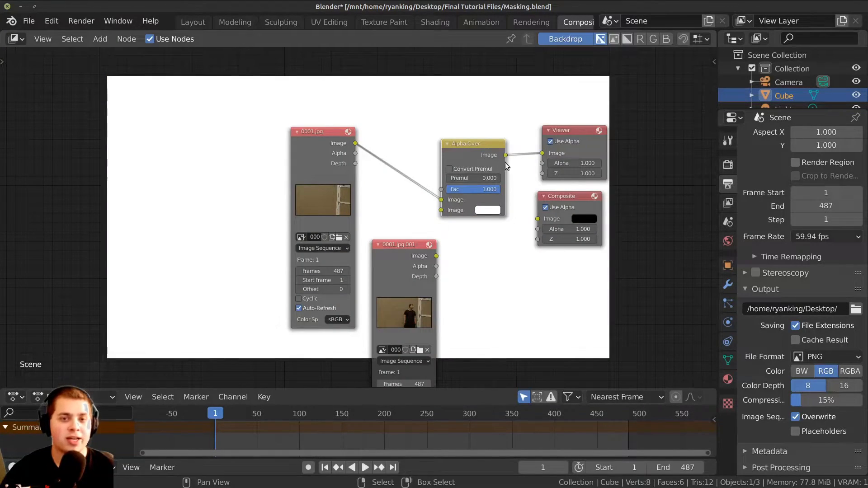
Connect the Alpha Over output to the Composite node's Image input, and space out the Alpha Over, Viewer and Composite nodes
left_click_drag(506, 155, 538, 219)
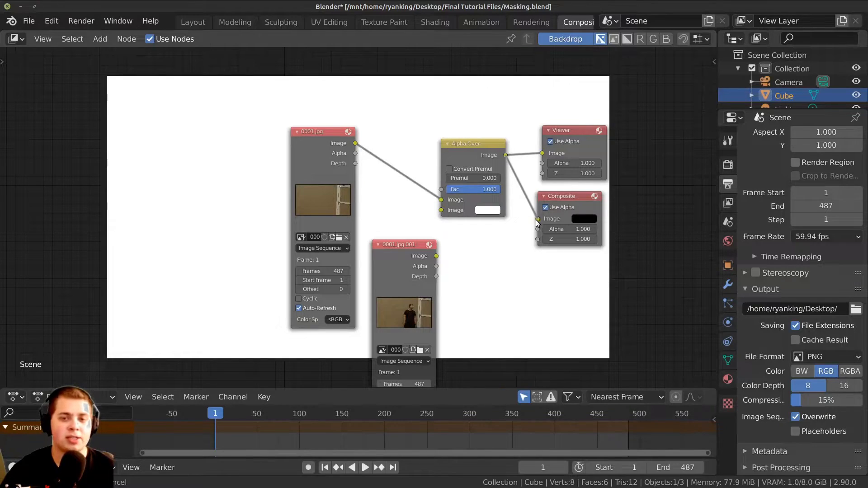
left_click_drag(488, 156, 496, 181)
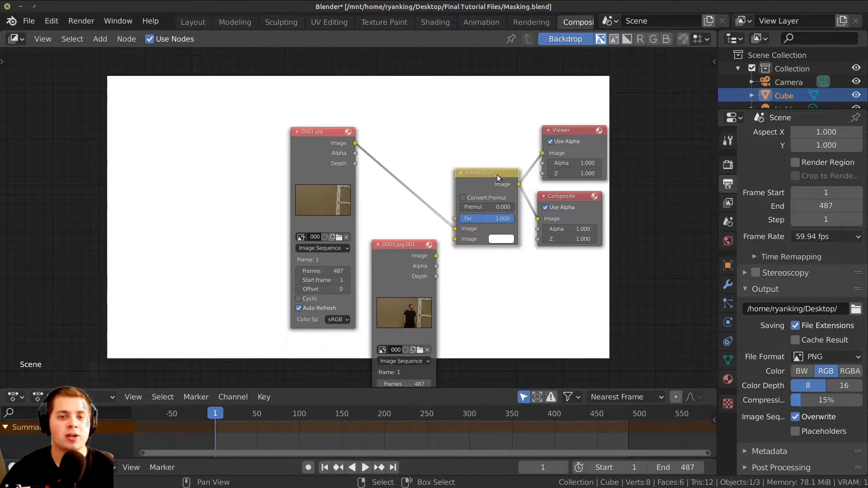
left_click_drag(556, 201, 597, 202)
left_click_drag(565, 130, 606, 131)
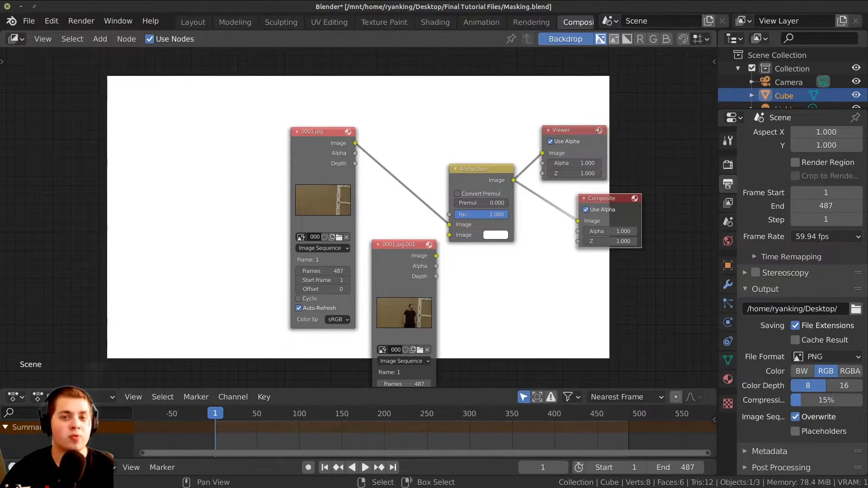
left_click_drag(482, 178, 510, 175)
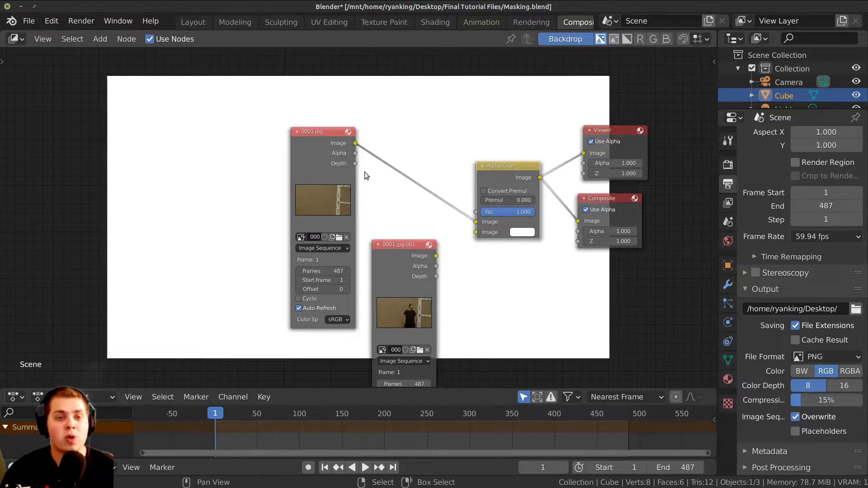
Move both sequence nodes farther from Alpha Over and connect the 0001.jpg.001 Image output to its second Image input
middle_click_drag(345, 190, 446, 174)
left_click_drag(445, 173, 395, 178)
left_click_drag(613, 156, 608, 156)
left_click_drag(508, 256, 454, 270)
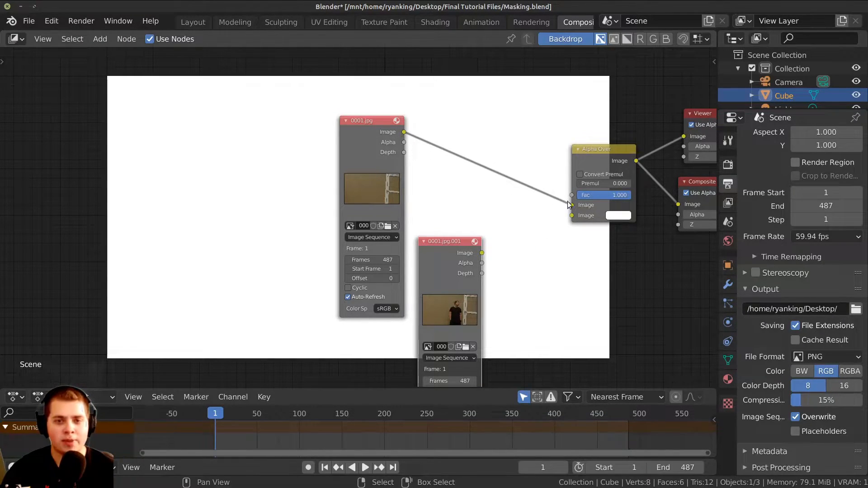
left_click_drag(483, 253, 574, 216)
middle_click_drag(526, 248, 432, 287)
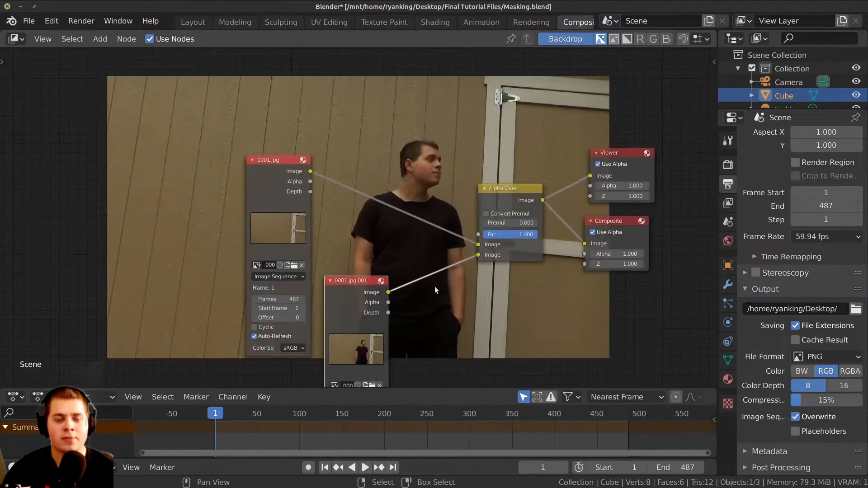
Scrub through the sequence to frame 164 and lower the Alpha Over factor to about 0.483 to blend both clips
scroll(572, 251, "up", 5)
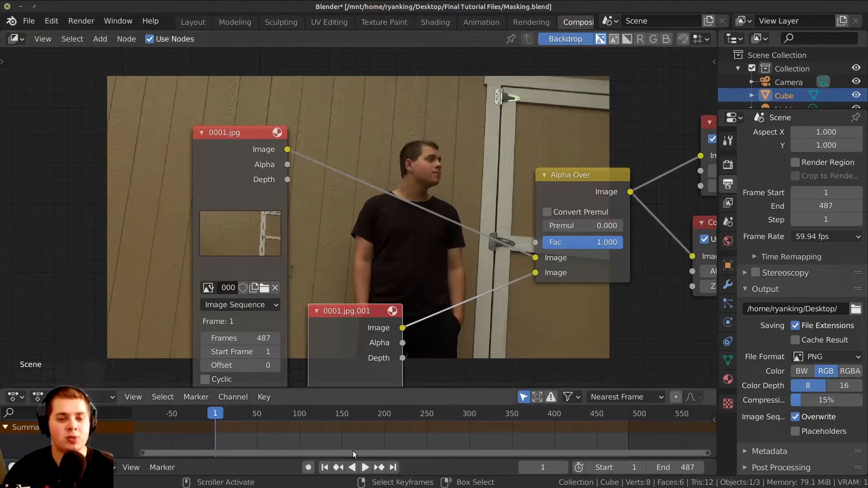
left_click_drag(312, 438, 354, 438)
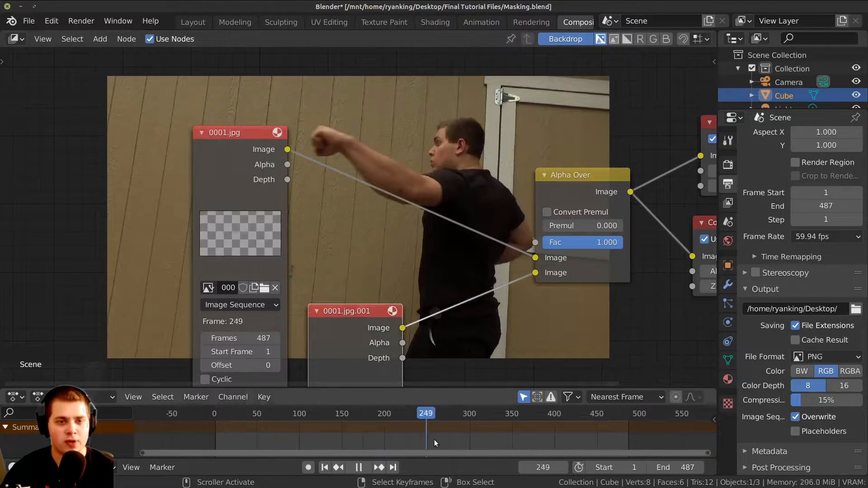
left_click_drag(606, 243, 569, 243)
scroll(398, 251, "down", 1)
middle_click_drag(399, 190, 297, 276)
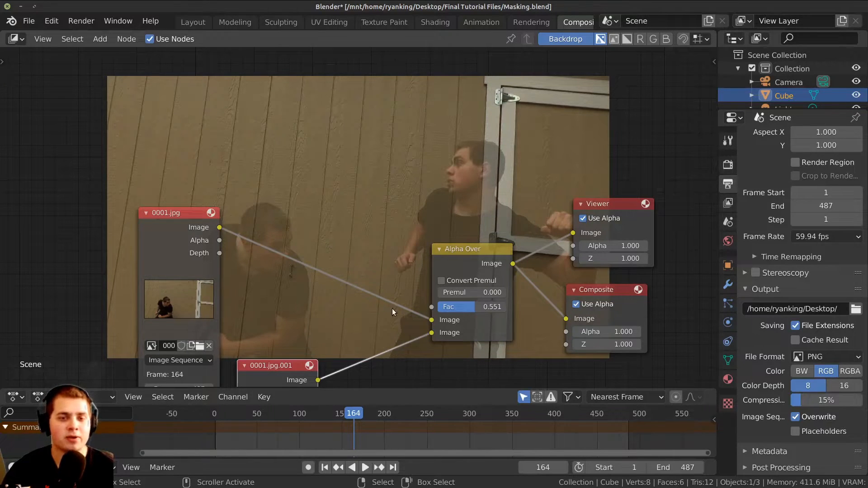
scroll(392, 309, "up", 1)
mouse_move(500, 322)
left_mouse_down()
mouse_move(481, 322)
mouse_move(498, 321)
left_mouse_up()
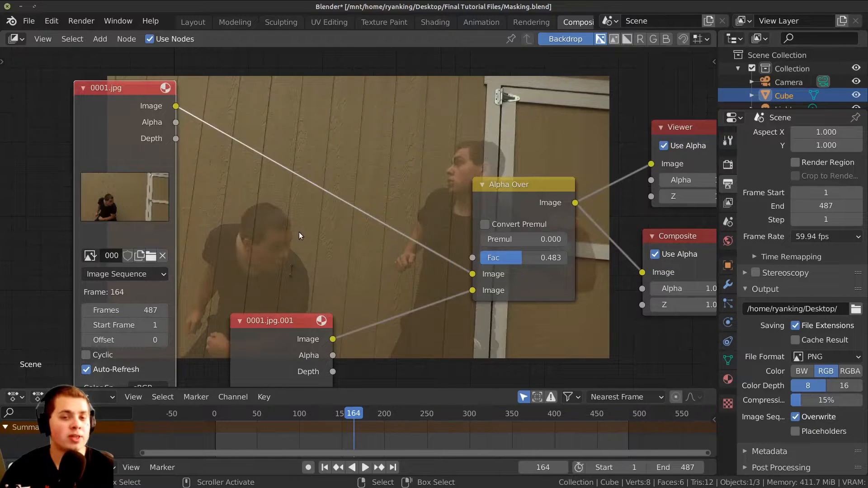
Reposition the 0001.jpg and 0001.jpg.001 sequence nodes to tidy the layout in front of Alpha Over
scroll(299, 232, "down", 2)
middle_click_drag(299, 232, 296, 254)
scroll(300, 267, "down", 2)
left_click_drag(188, 190, 192, 238)
left_click_drag(291, 310, 284, 303)
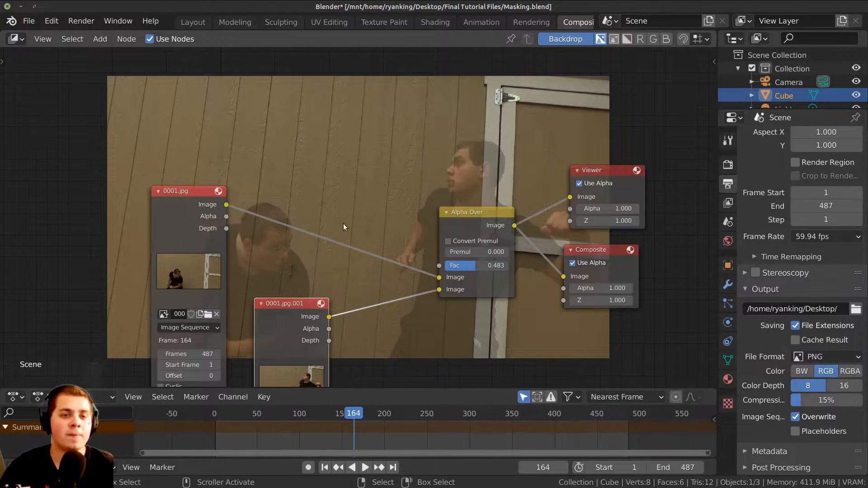
Add a Mask node to the compositor and place it above the two image sequence nodes
scroll(343, 226, "up", 1)
key("shift+a")
left_click(287, 144)
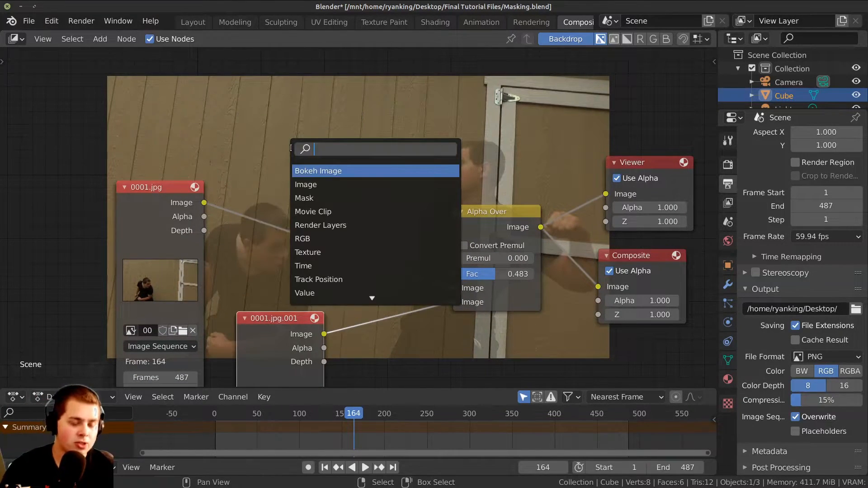
type("mas")
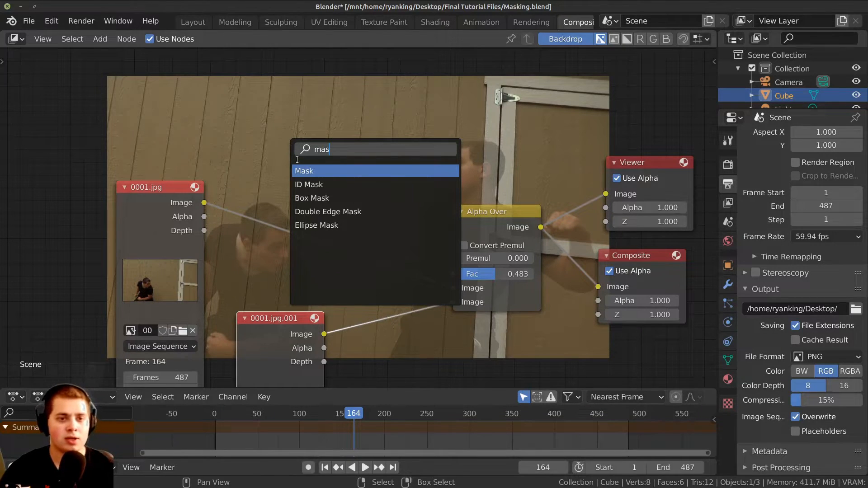
left_click(304, 171)
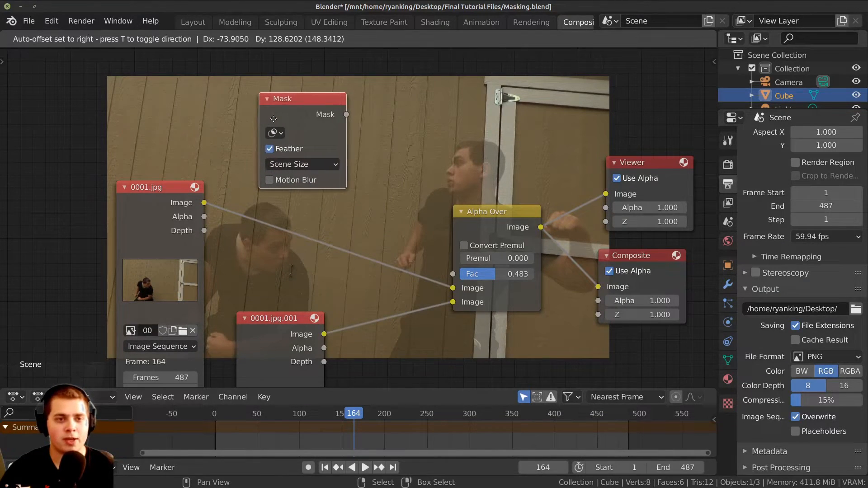
left_click(392, 179)
Connect the Mask output to the Alpha Over node's Fac input and nudge both nodes slightly to tidy the layout
left_click_drag(347, 115, 453, 274)
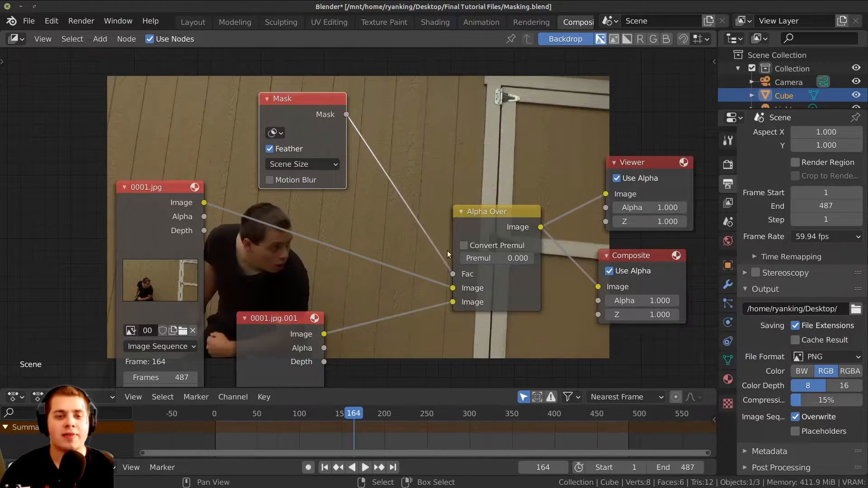
left_click_drag(470, 221, 469, 215)
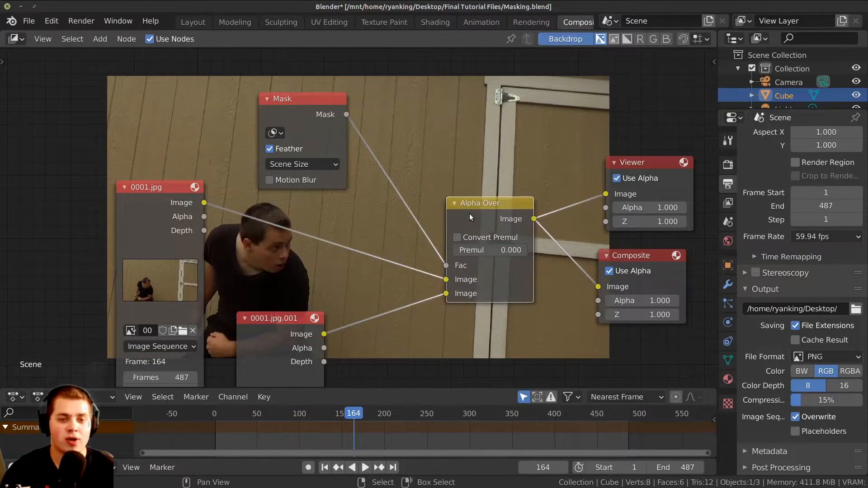
left_click_drag(271, 119, 265, 119)
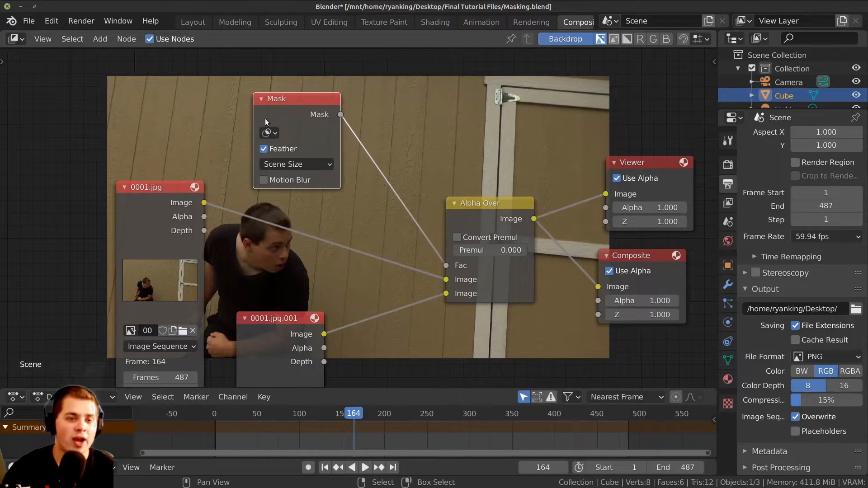
Check the Mask node's list of available masks and add a Masking workspace from the VFX category
scroll(271, 126, "up", 1)
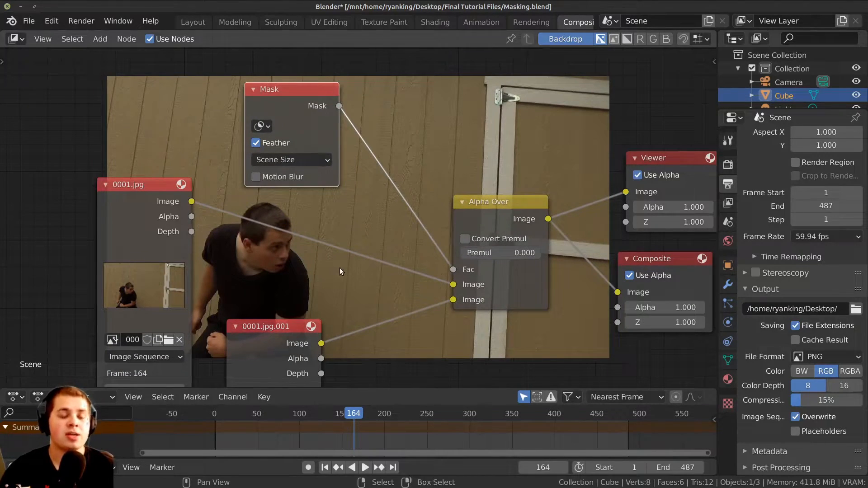
left_click(269, 126)
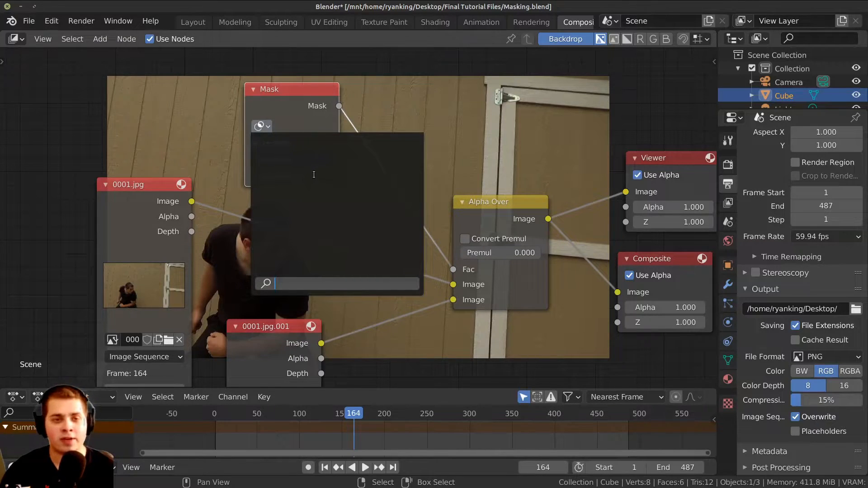
left_click(232, 134)
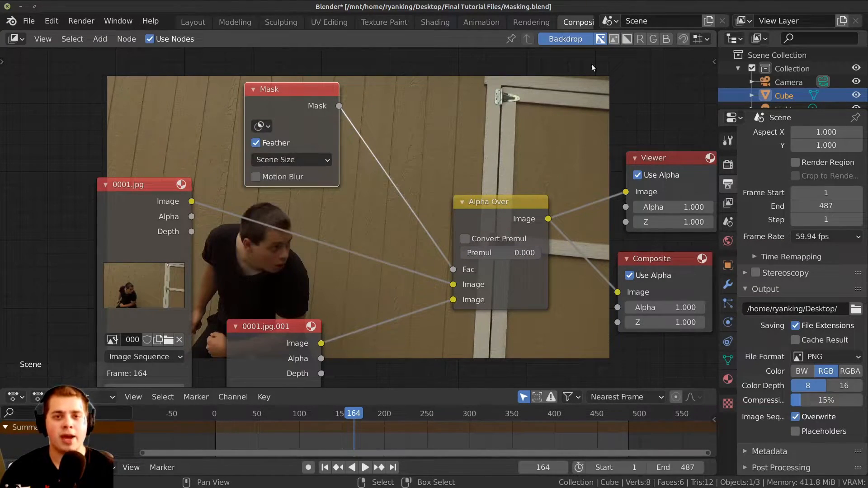
scroll(482, 16, "down", 5)
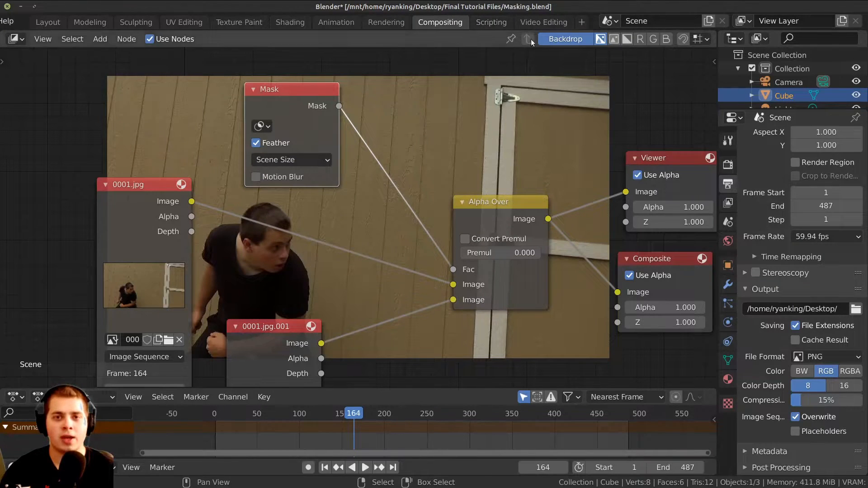
left_click(582, 19)
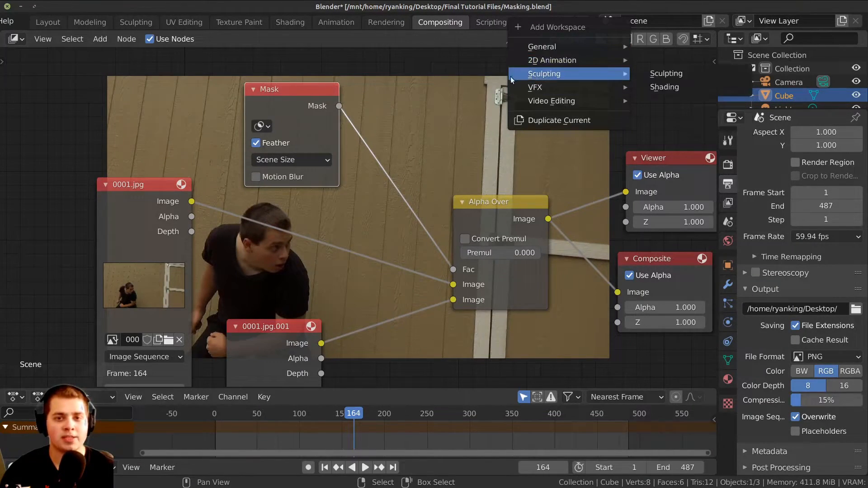
mouse_move(526, 89)
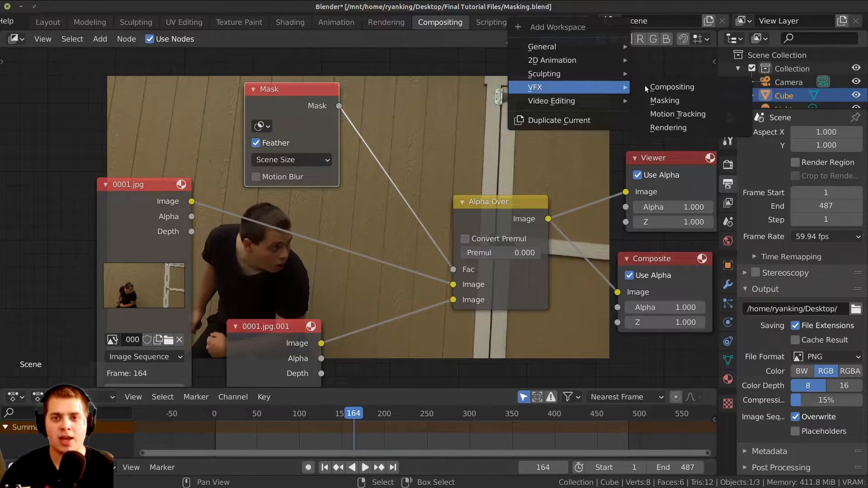
left_click(668, 101)
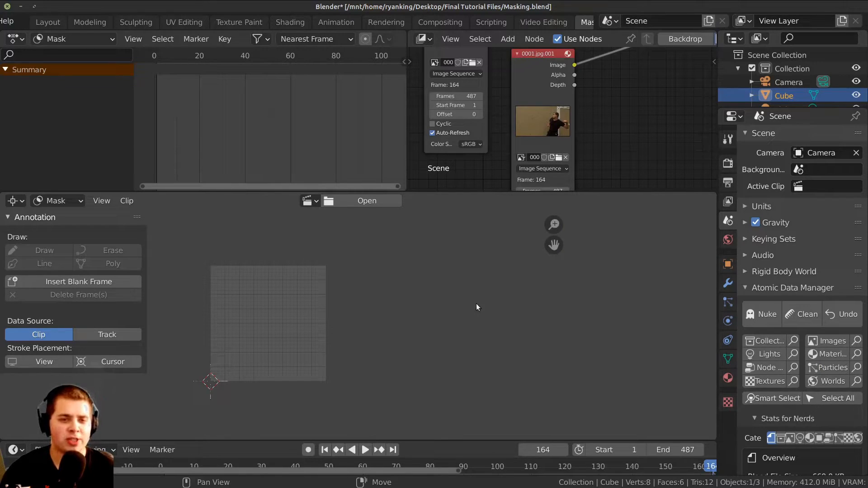
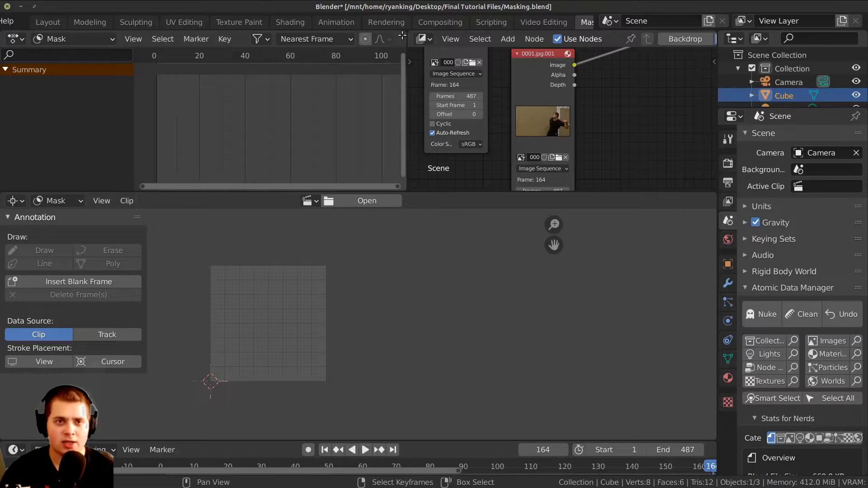
Join the compositor over the mask dope sheet, and join the mask clip editor over the compositor so it fills the area
left_click_drag(520, 60, 333, 72)
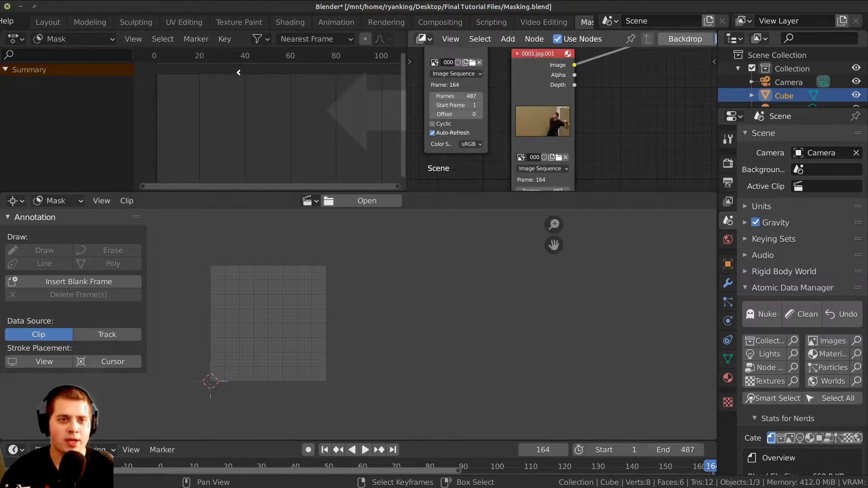
left_click_drag(238, 72, 237, 72)
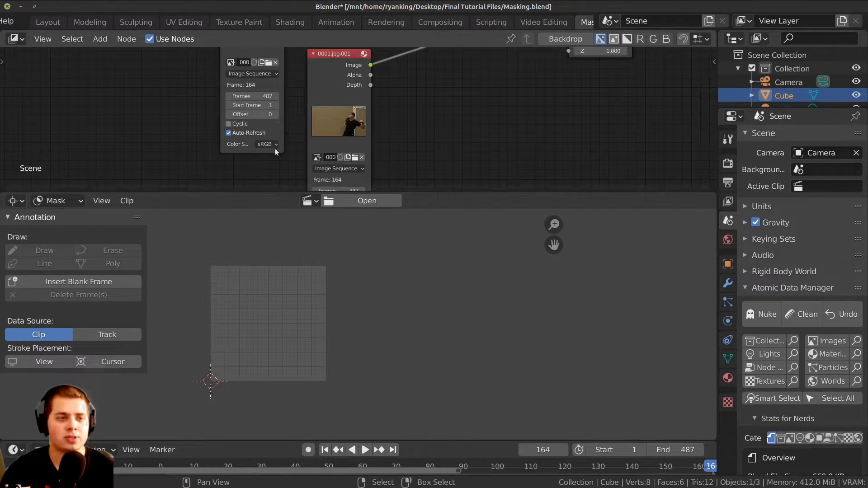
scroll(357, 134, "down", 2)
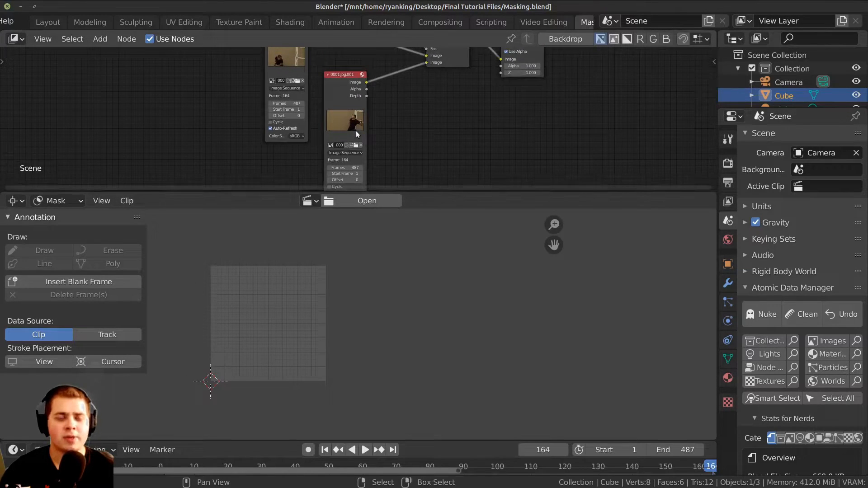
scroll(357, 134, "down", 1)
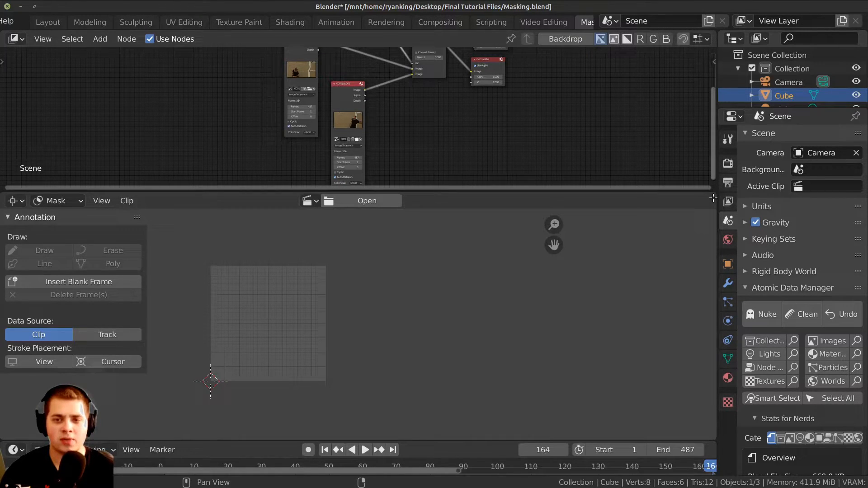
left_click_drag(714, 198, 696, 67)
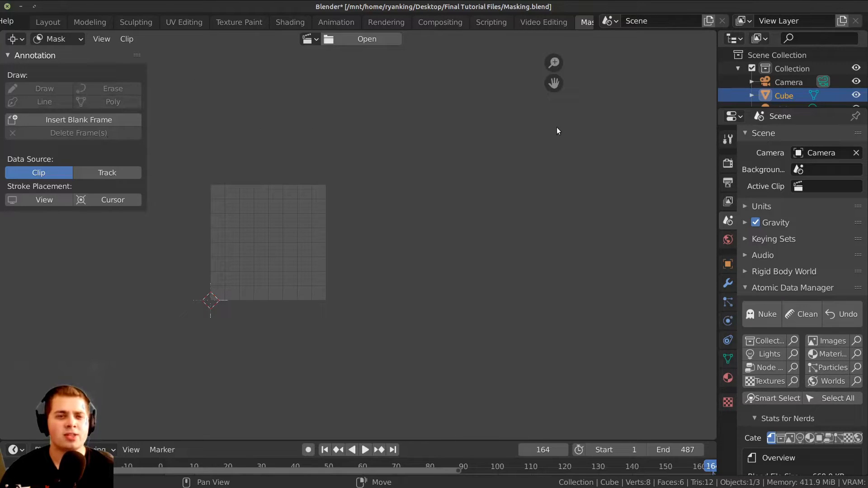
Narrow the Annotation region and the opposite side region of the clip editor to enlarge its mask viewing area
left_click_drag(146, 108, 28, 109)
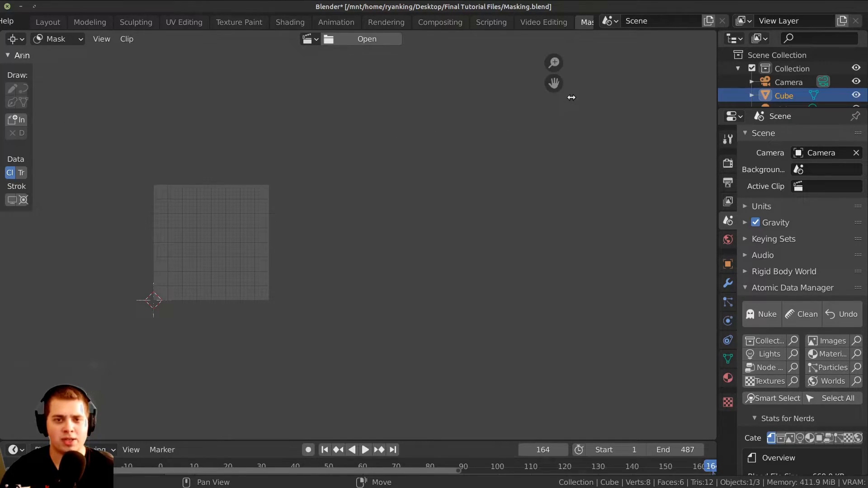
left_click_drag(571, 97, 696, 99)
scroll(501, 204, "up", 1)
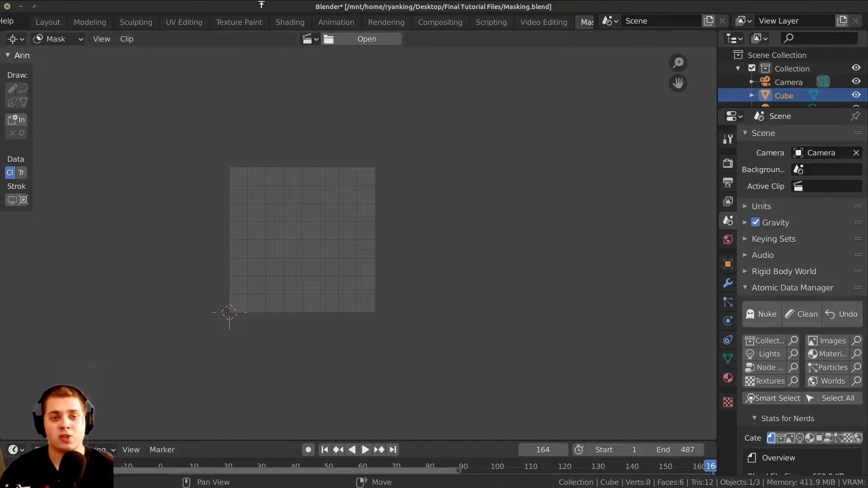
Start opening a clip in the clip editor and select all the JPG frames in folder 2
left_click(359, 43)
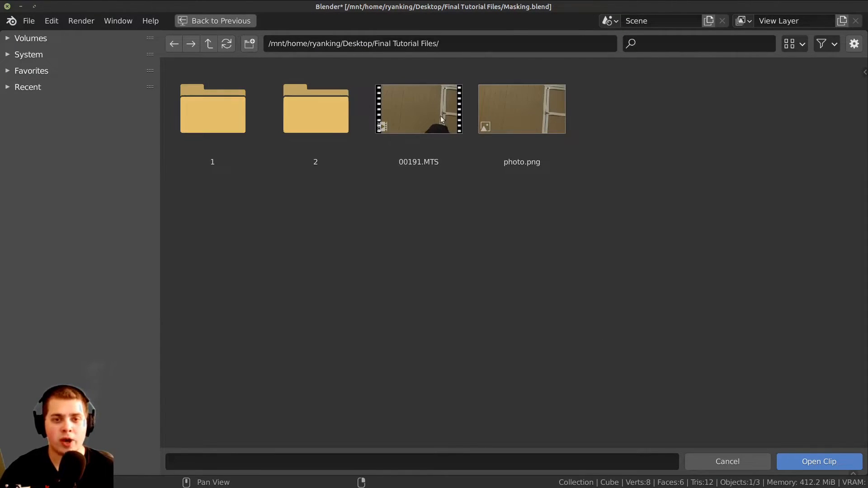
double_click(323, 108)
key("a")
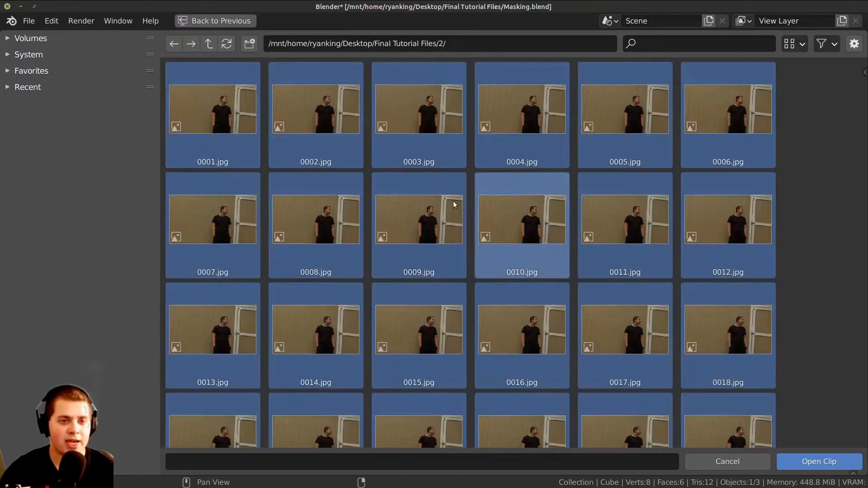
Load the selected JPG image sequence from folder 2 as the movie clip
left_click(822, 465)
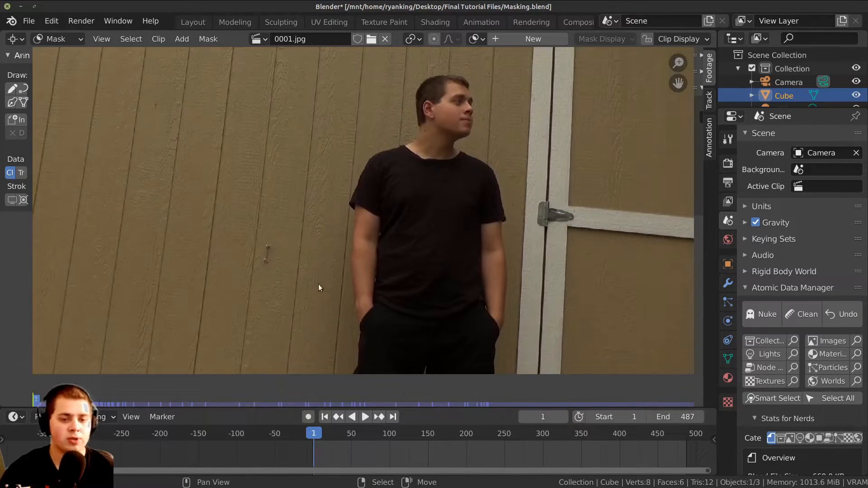
scroll(381, 238, "down", 3)
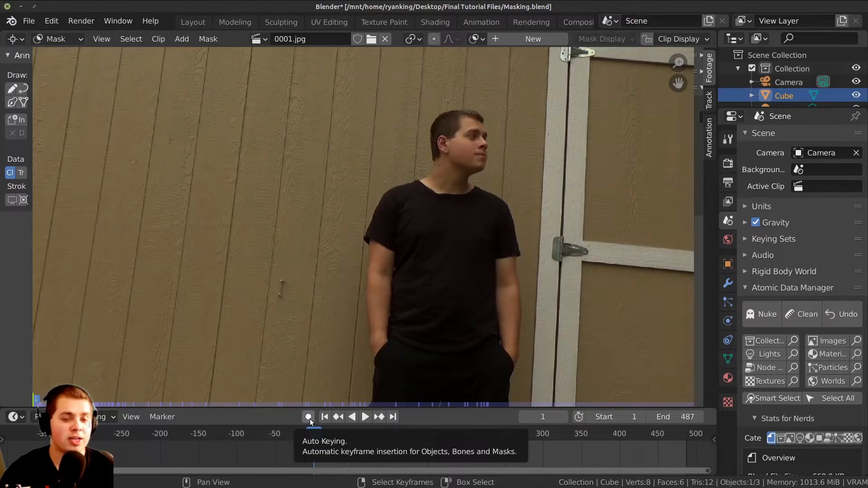
Turn on automatic keyframing and create a new mask for the clip
left_click(310, 418)
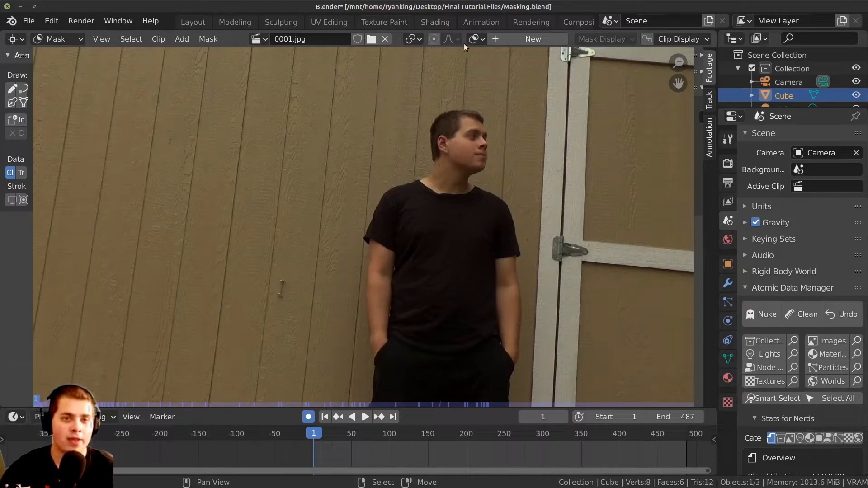
left_click(514, 40)
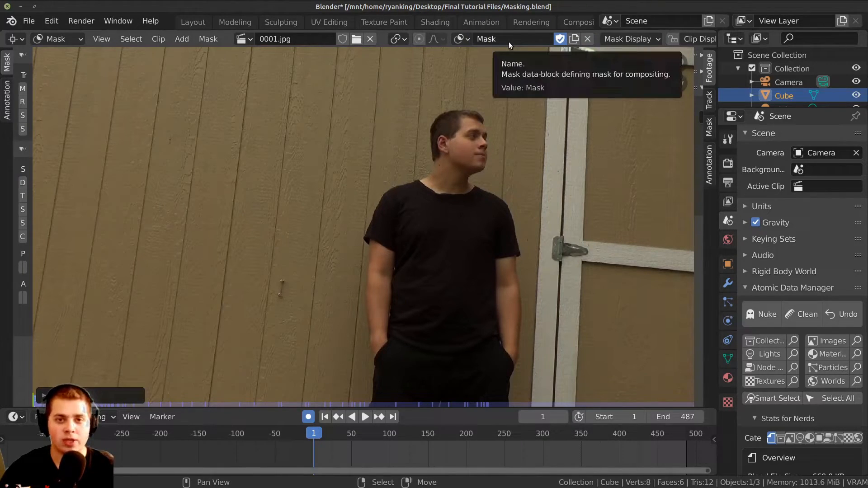
scroll(373, 262, "down", 1)
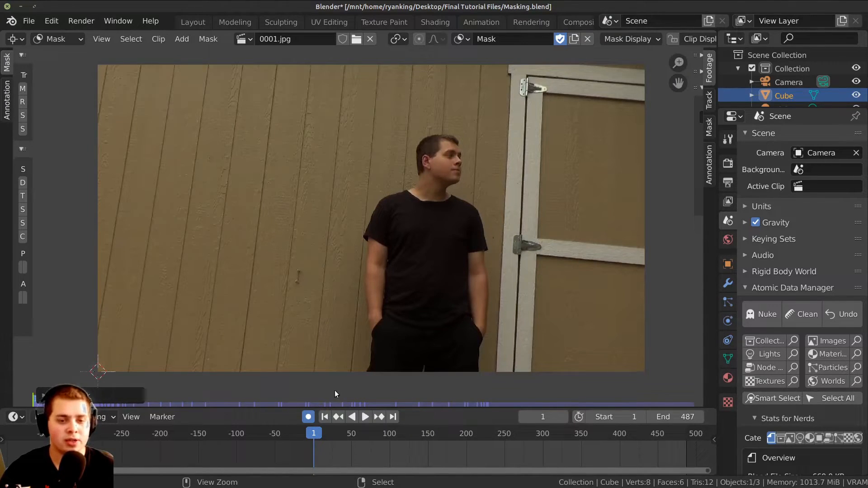
At frame 1, draw a loose mask outline around the man, from below the frame over his head and back under the frame
left_click_drag(347, 336, 342, 253, "ctrl")
left_click(381, 148, "ctrl")
left_click(420, 120, "ctrl")
left_click(444, 116, "ctrl")
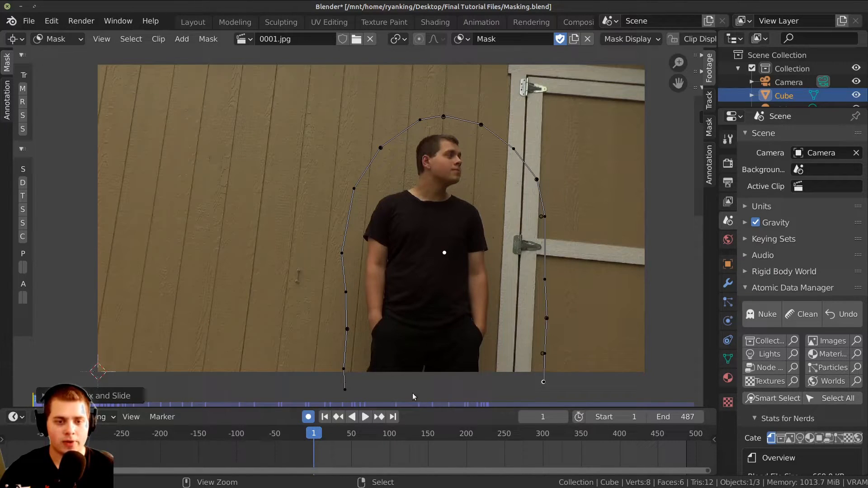
left_click(372, 393, "ctrl")
scroll(371, 393, "up", 2)
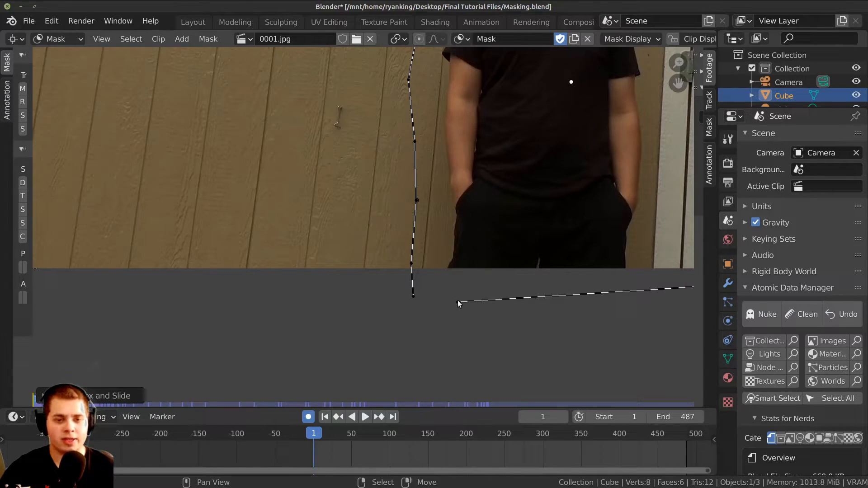
scroll(312, 398, "down", 2)
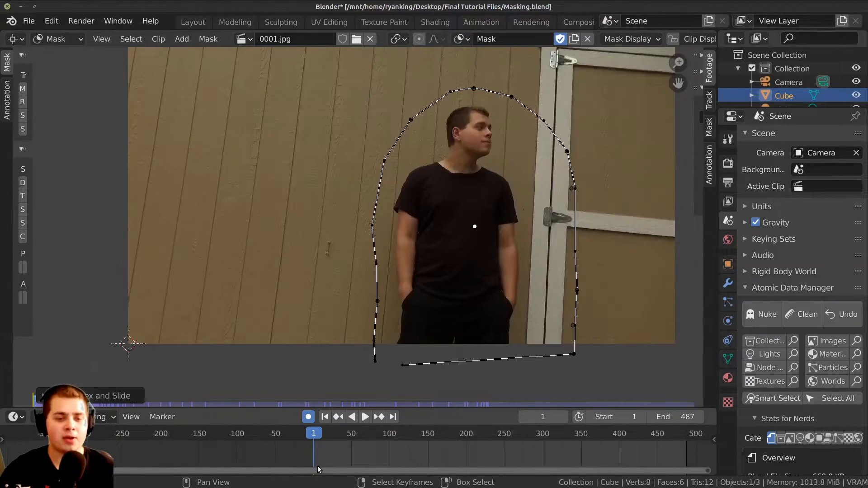
Advance the footage to frame 78 and scale up the whole mask around the man
key("space")
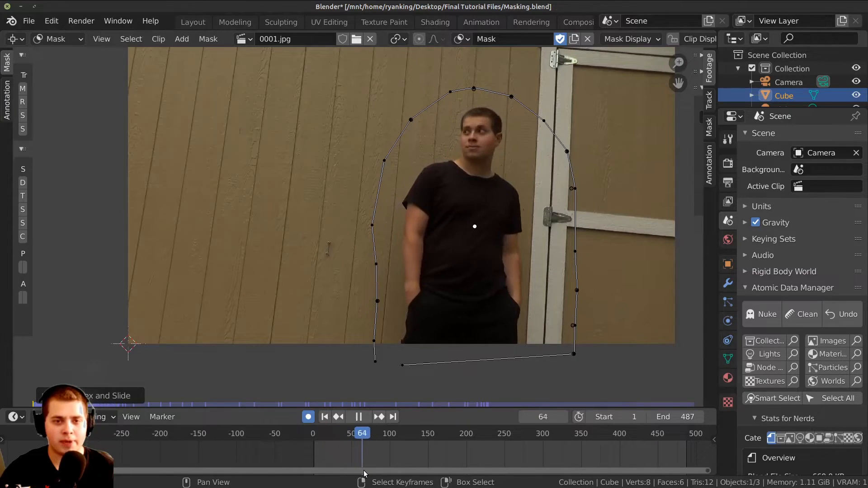
key("space")
key("a")
key("s")
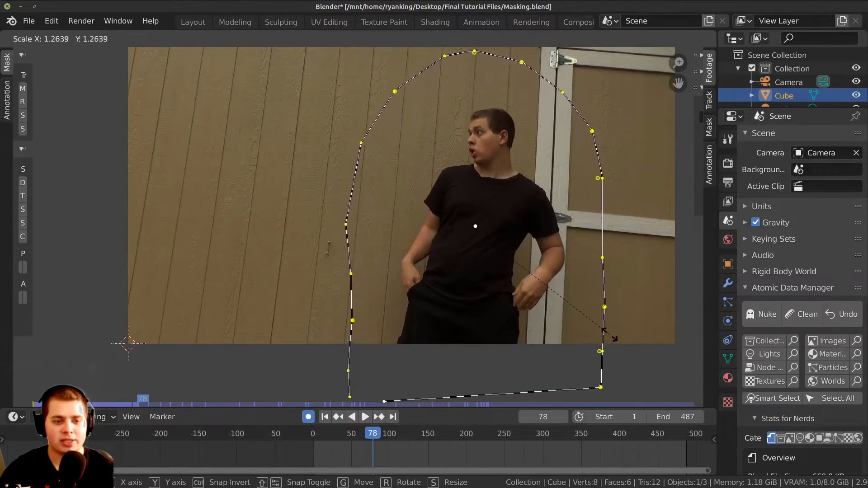
left_click(621, 335)
At frame 78, move and rotate the whole mask so it surrounds the leaning man, and deselect its points
key("g")
left_click(649, 328)
key("r")
left_click(651, 340)
key("g")
left_click(662, 338)
key("g")
left_click(682, 330)
left_click(264, 170)
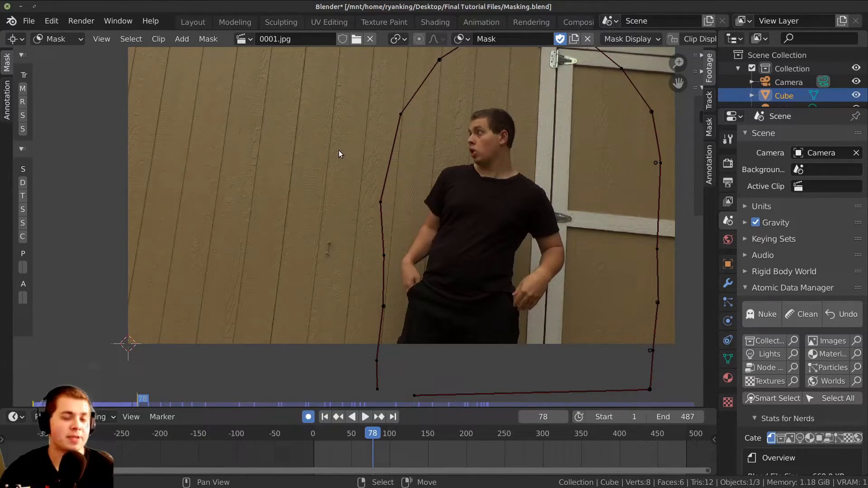
key("a")
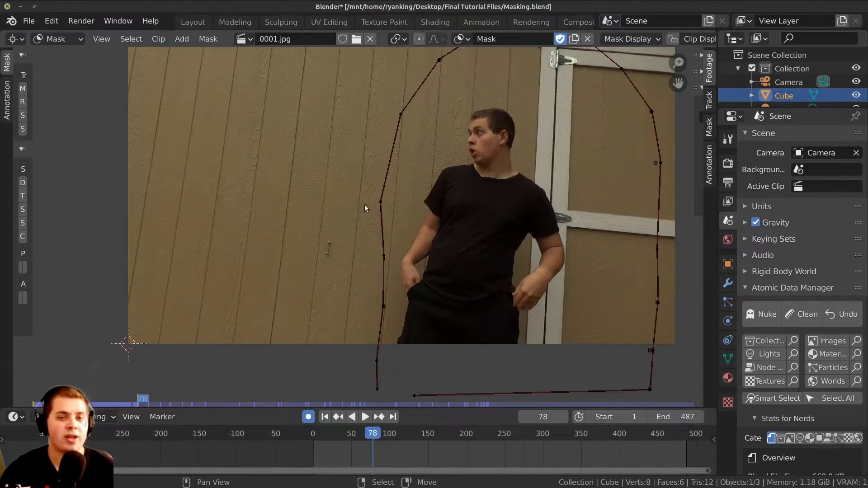
key("alt+a")
scroll(475, 254, "down", 2)
key("a")
key("alt+a")
scroll(484, 259, "up", 2)
scroll(499, 271, "down", 1)
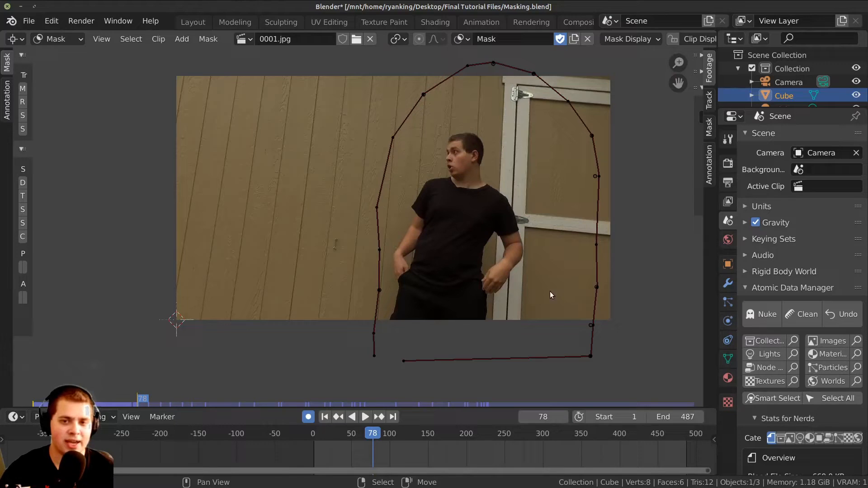
key("a")
key("s")
key("Escape")
key("g")
key("Escape")
key("r")
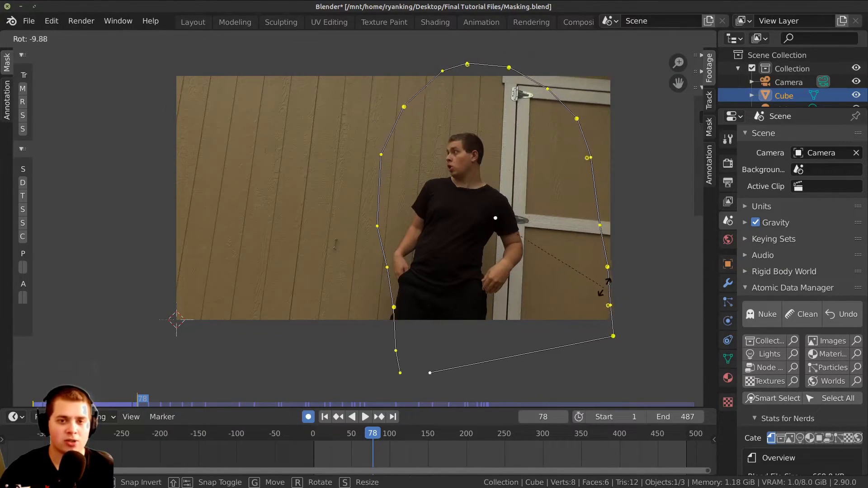
left_click(571, 332)
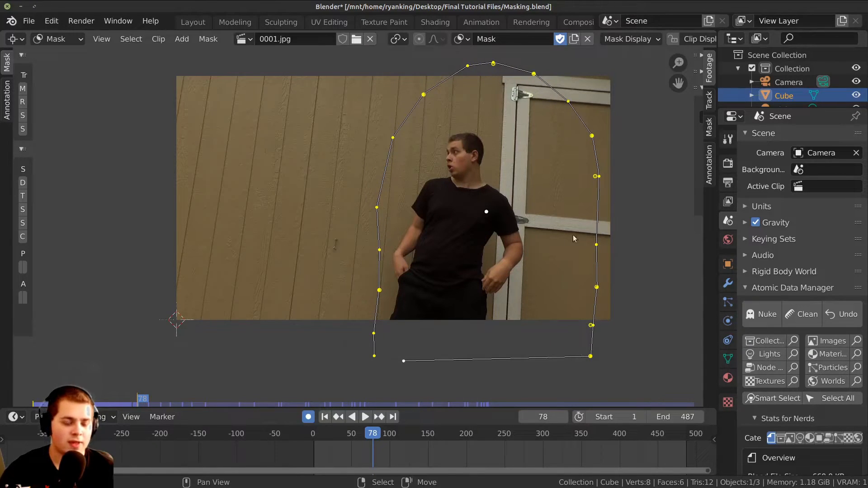
scroll(406, 203, "up", 1)
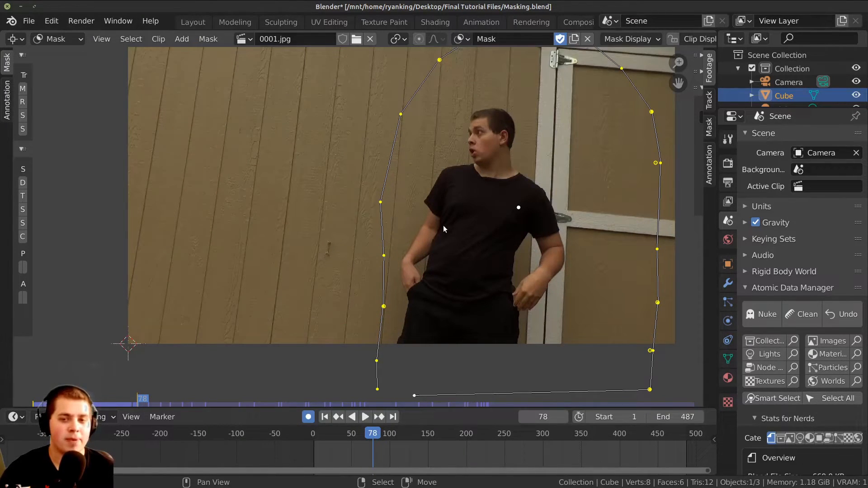
Select the lower points along the mask's left side and move them together at frame 78
left_click(456, 211)
key("b")
mouse_move(492, 133)
left_mouse_down()
mouse_move(358, 314)
mouse_move(336, 410)
left_mouse_up()
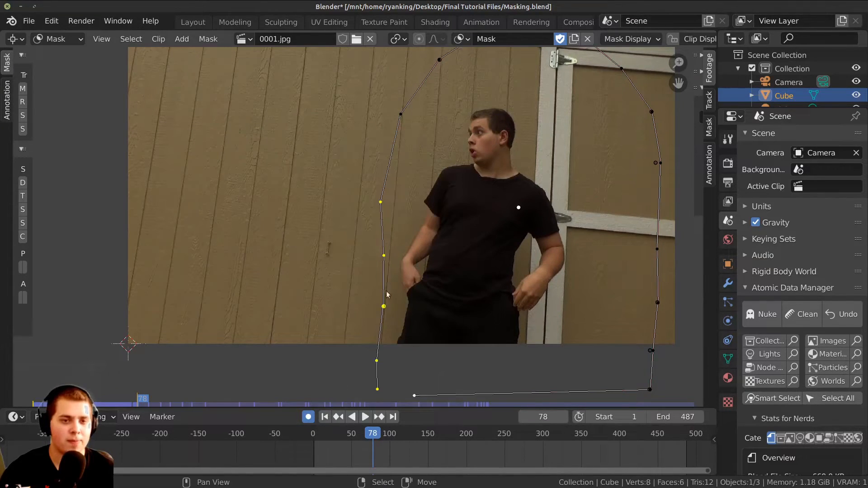
key("g")
left_click(447, 281)
scroll(403, 202, "up", 4)
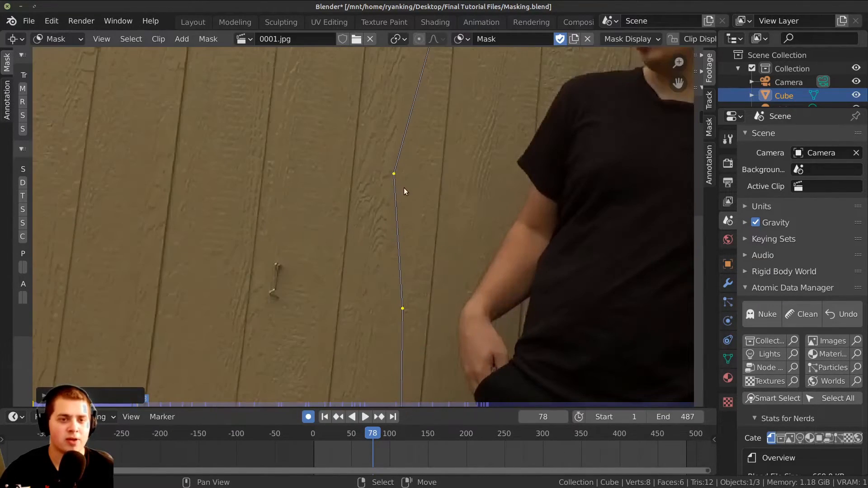
Fine-tune three individual points on the mask's left side beside the man's arm at frame 78
left_click_drag(393, 175, 417, 167)
scroll(417, 166, "down", 3)
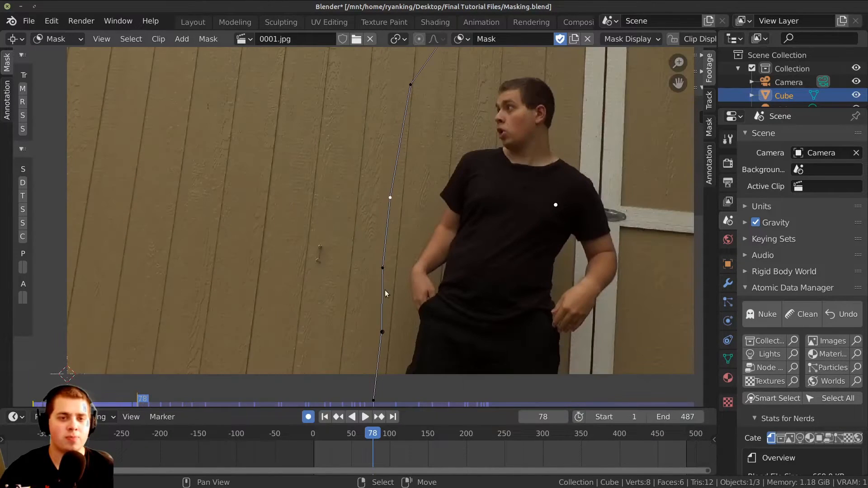
left_click_drag(383, 269, 382, 271)
left_click_drag(381, 335, 379, 335)
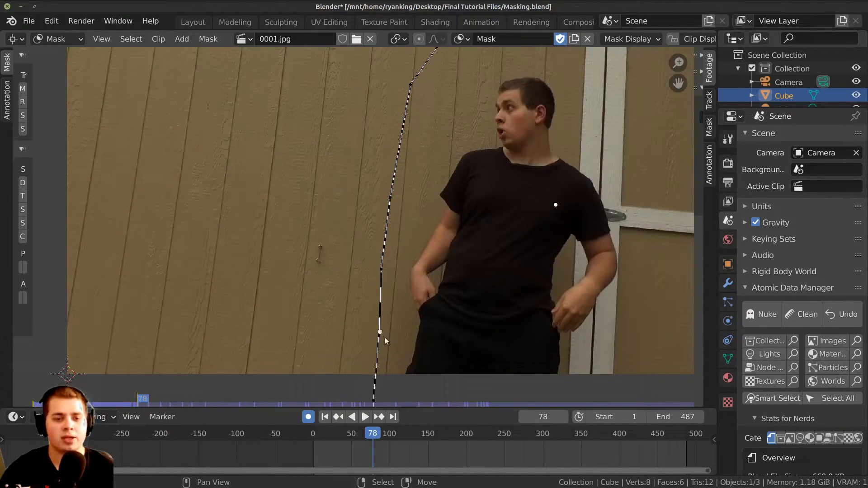
Pull the curve handle of the point on the mask's upper right side inward towards the man
middle_click_drag(535, 294, 270, 319)
scroll(486, 198, "up", 5)
middle_click_drag(534, 138, 392, 256)
left_click_drag(550, 174, 479, 192)
scroll(478, 192, "down", 4)
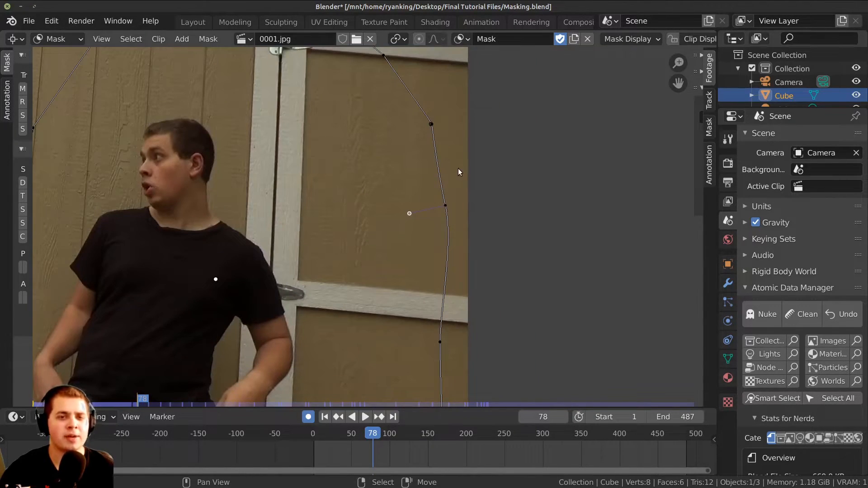
scroll(457, 169, "up", 3)
scroll(404, 229, "down", 4)
scroll(389, 232, "up", 1)
Set the handle type of all mask points to Vector
key("a")
key("a")
middle_click_drag(245, 215, 279, 208)
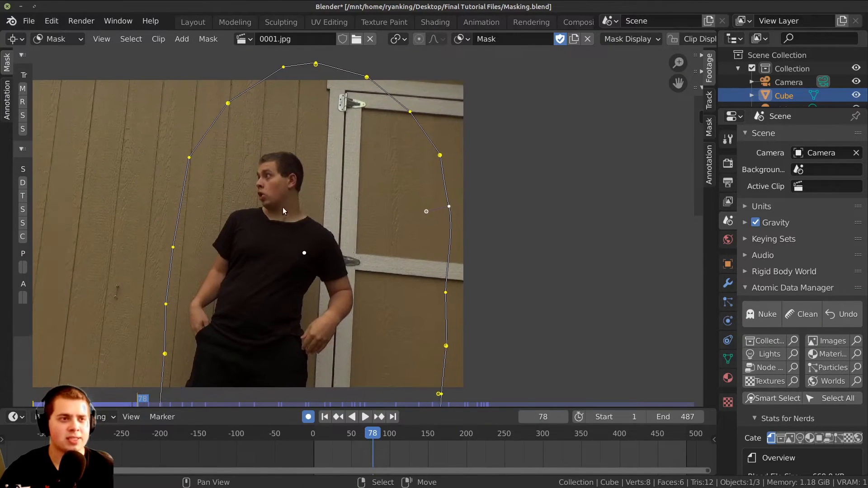
key("v")
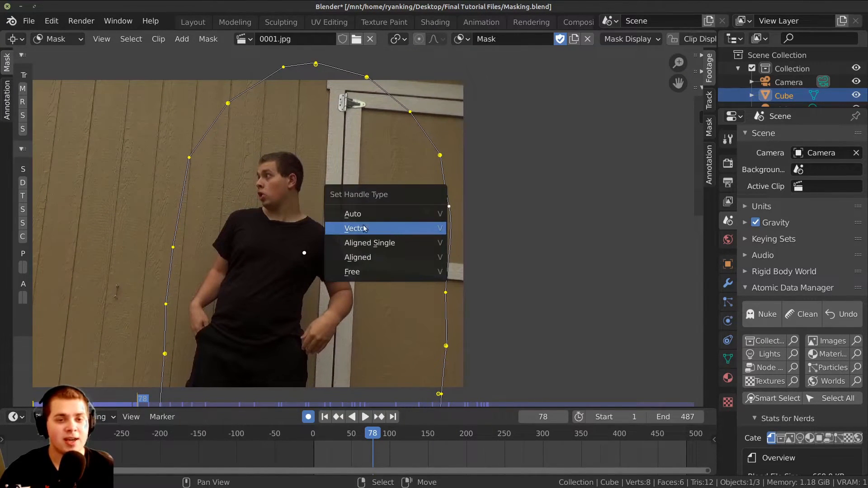
left_click(386, 231)
scroll(415, 181, "up", 2)
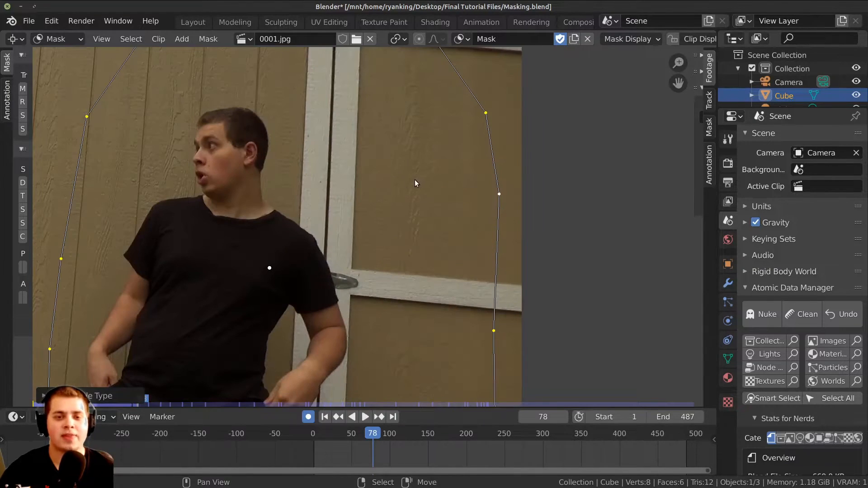
scroll(378, 209, "down", 3)
scroll(307, 285, "up", 2)
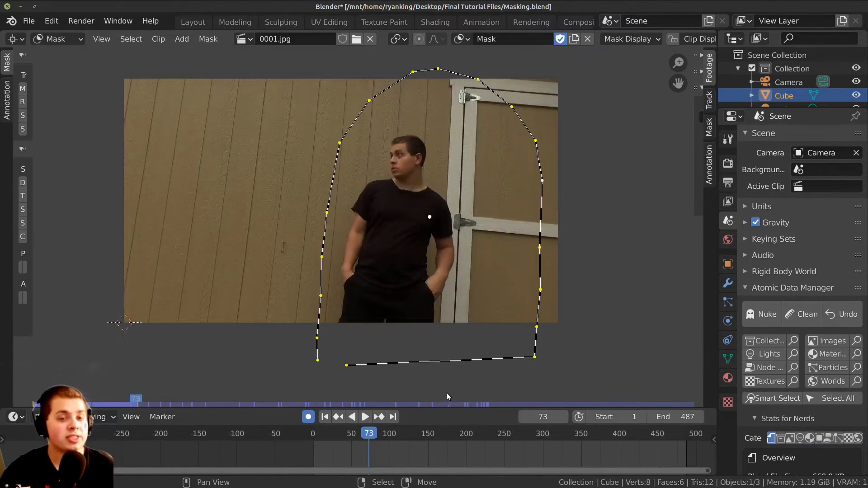
Scrub through frames 73 to 103 to check how the mask fits the moving man
left_click_drag(372, 454, 393, 457)
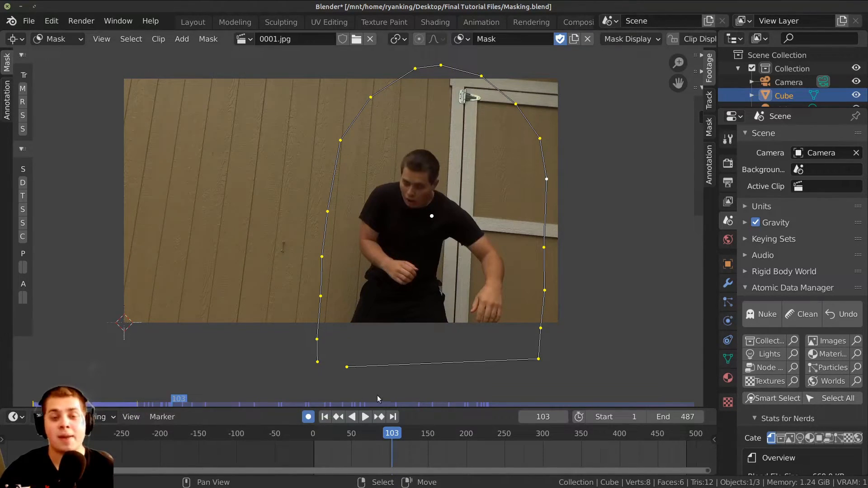
left_click_drag(383, 460, 376, 455)
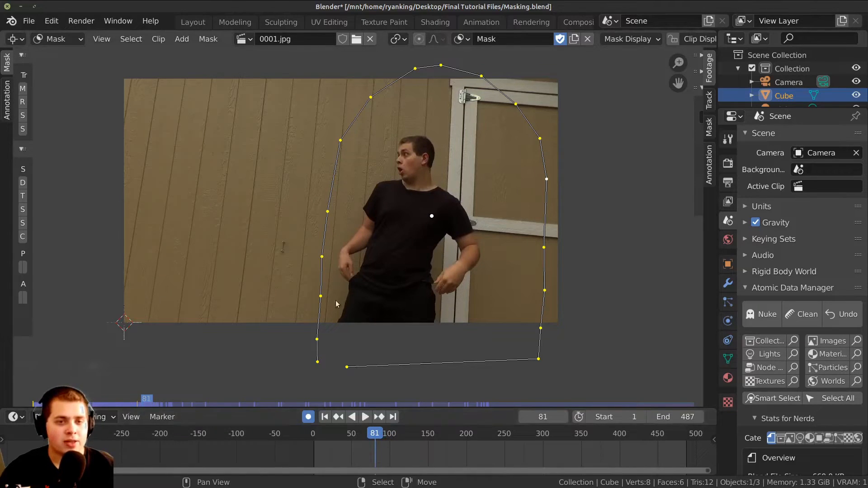
scroll(363, 231, "up", 1)
scroll(369, 247, "down", 1)
key("alt+a")
key("b")
key("Escape")
At frame 94, shift the points on the mask's lower left side outward by about 0.04 to clear the man's hand
key("space")
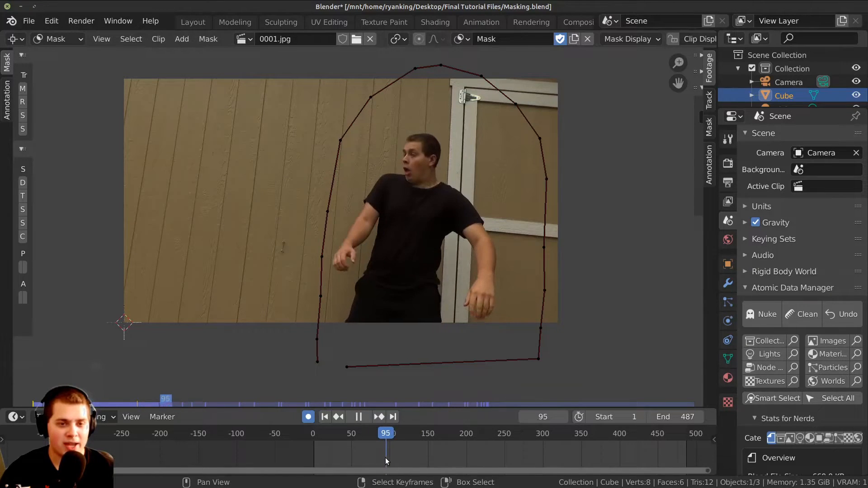
key("space")
scroll(259, 216, "up", 2)
scroll(271, 210, "down", 2)
key("b")
left_click_drag(248, 174, 377, 396)
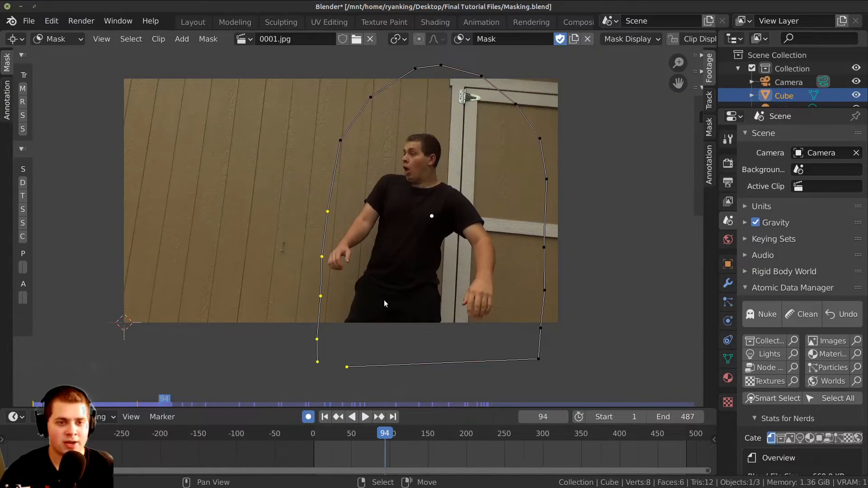
key("g")
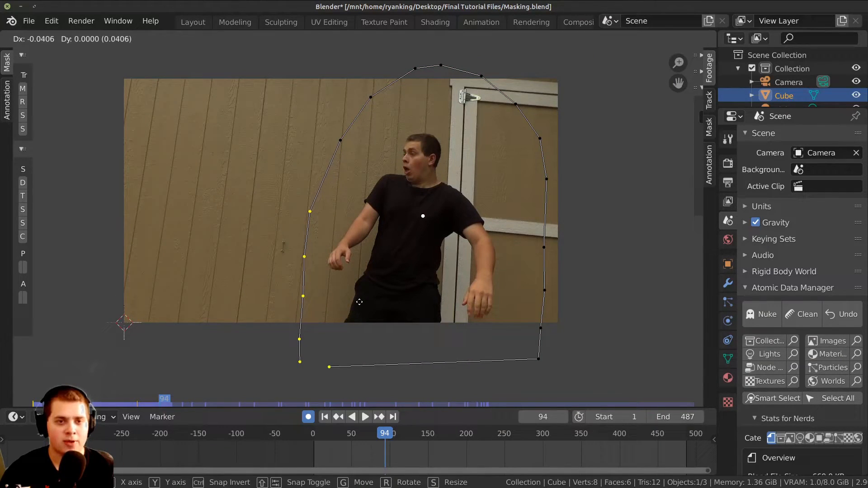
left_click(359, 302)
At frame 118, move the whole mask down so it surrounds the man bending over at the frame's lower edge
left_click_drag(384, 452, 403, 451)
key("a")
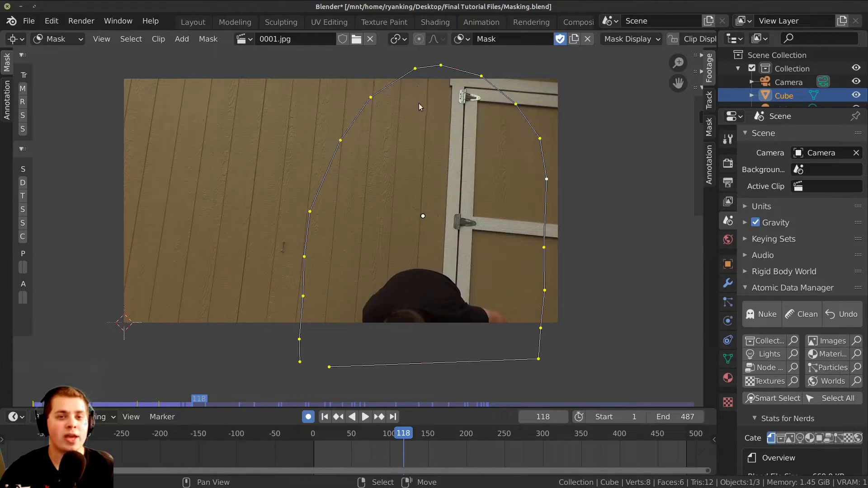
key("g")
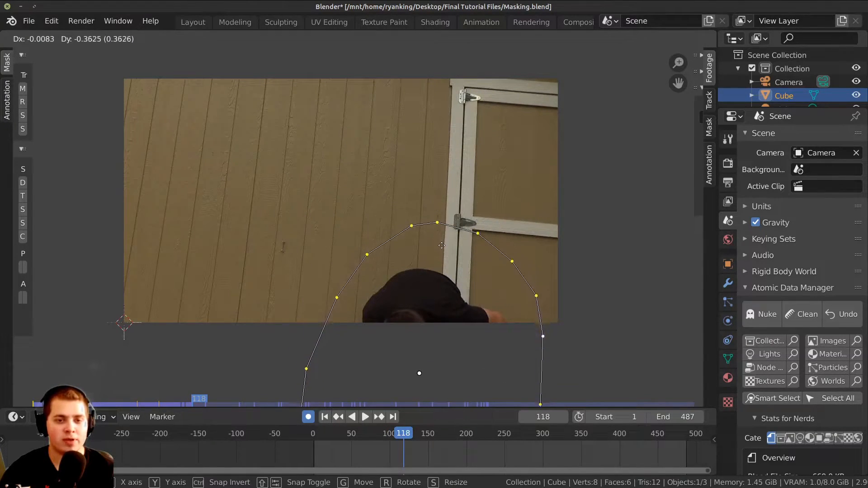
left_click(442, 261)
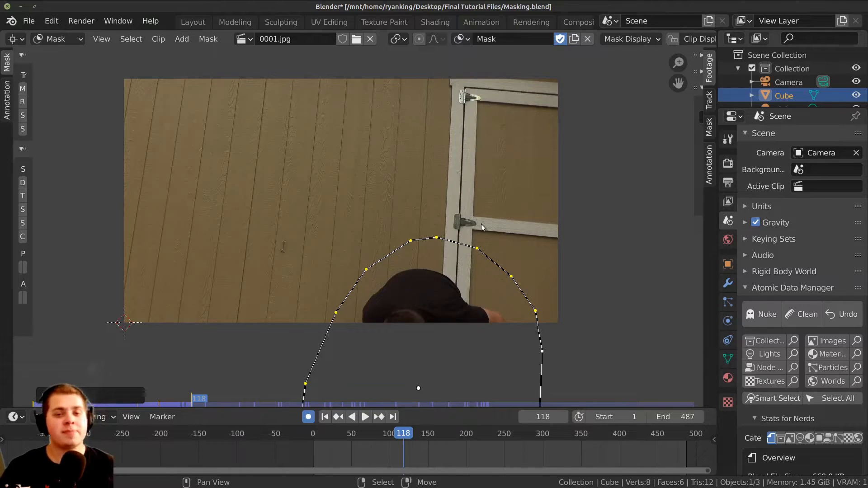
scroll(378, 233, "up", 1)
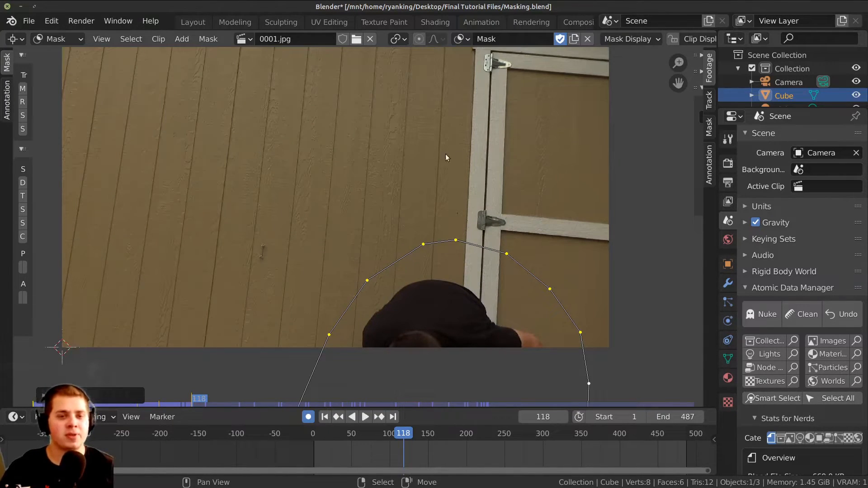
scroll(434, 202, "up", 1)
middle_click_drag(432, 214, 427, 187)
key("g")
left_click(427, 189)
At about frame 132, move the whole mask up so it surrounds the man as he rises at the frame's lower edge
left_click_drag(408, 459, 413, 457)
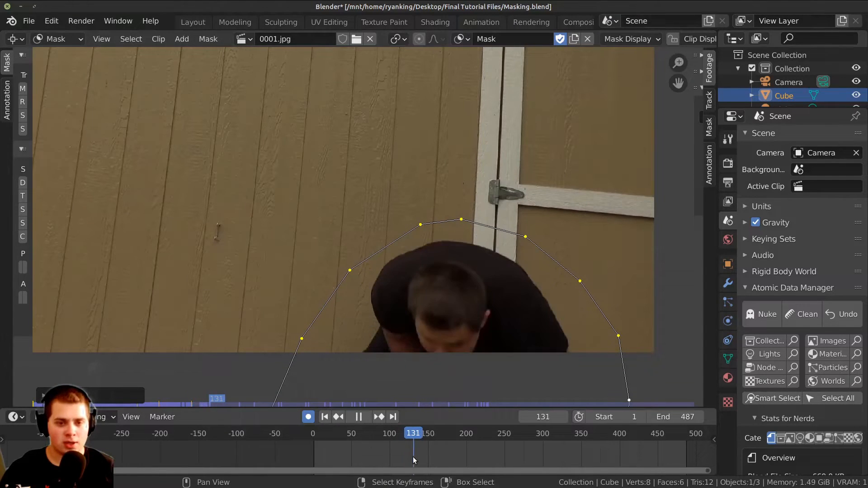
key("g")
left_click(562, 288)
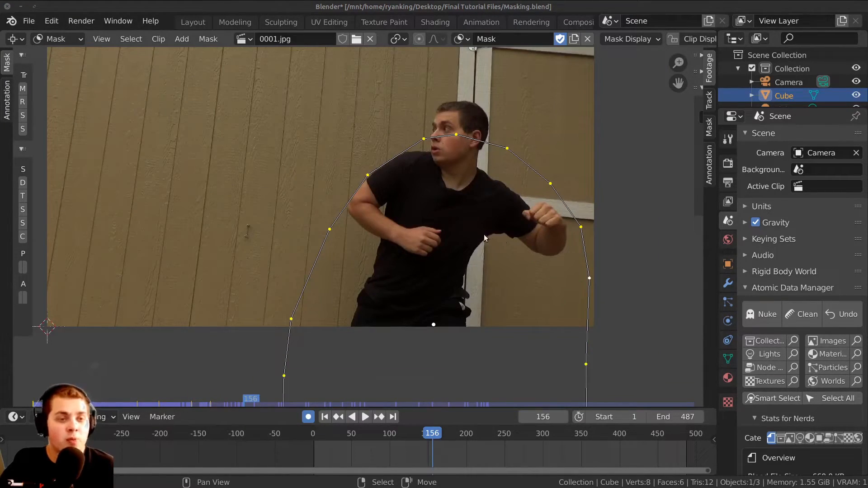
middle_click_drag(484, 234, 483, 251)
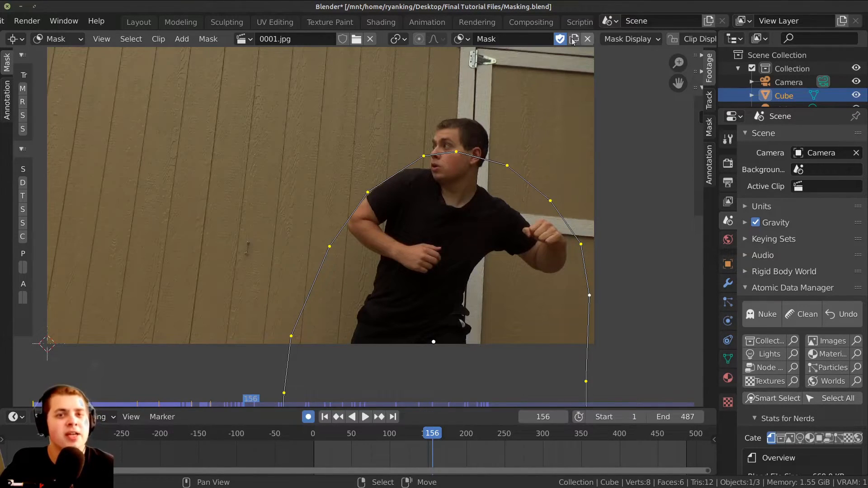
In the Compositing workspace, assign the Mask data to the Mask node and advance to frame 135 to refresh the composite
left_click(530, 24)
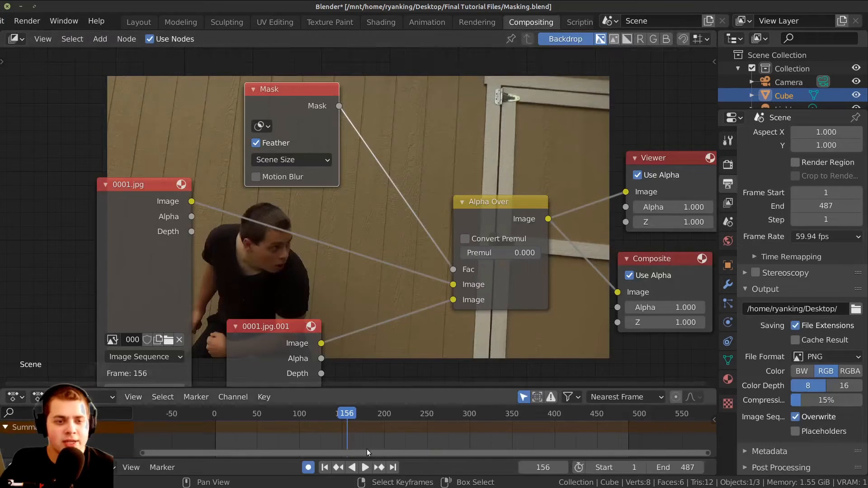
left_click_drag(338, 439, 328, 439)
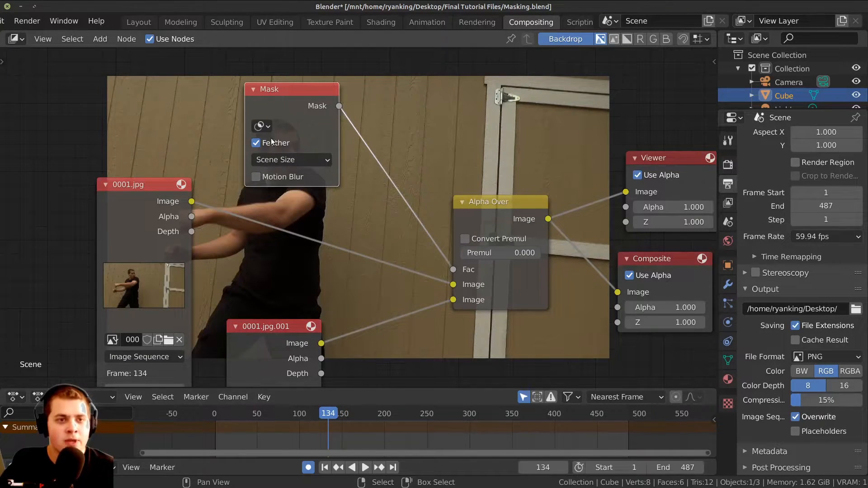
left_click(261, 126)
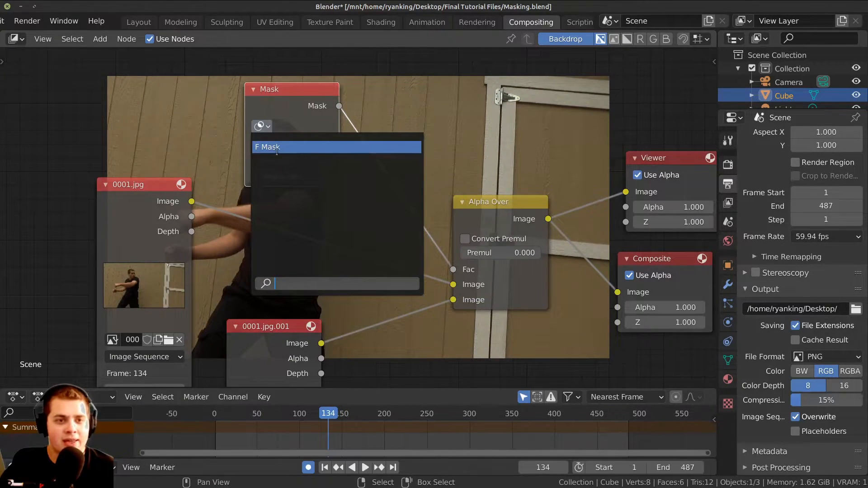
left_click(292, 148)
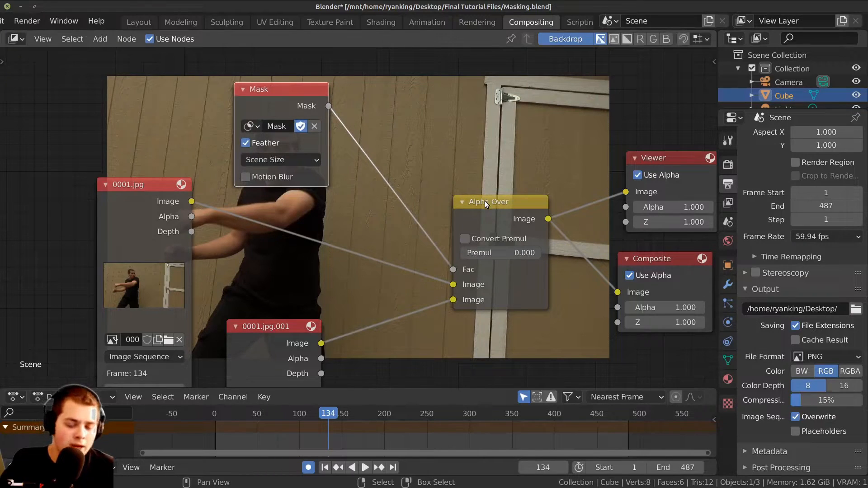
key("Right")
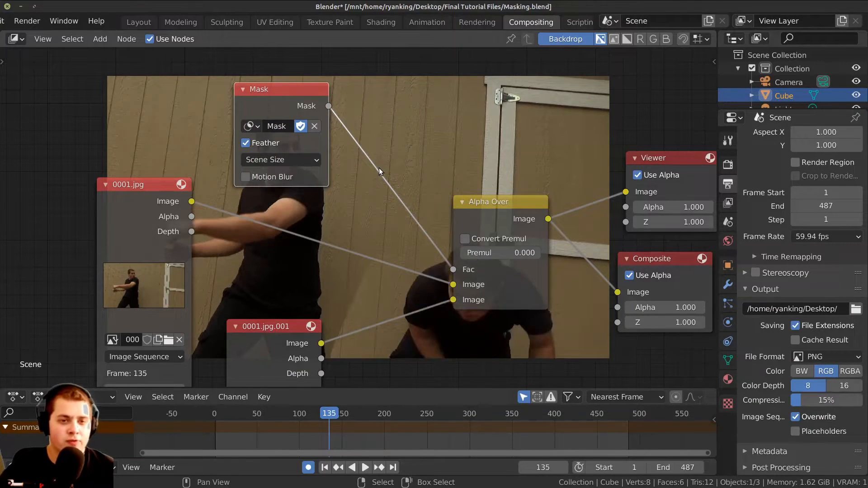
Reposition the Mask node above the 0001.jpg image node so it no longer covers the standing man in the backdrop
middle_click_drag(295, 218, 223, 217)
scroll(223, 218, "up", 1)
middle_click_drag(223, 217, 229, 328)
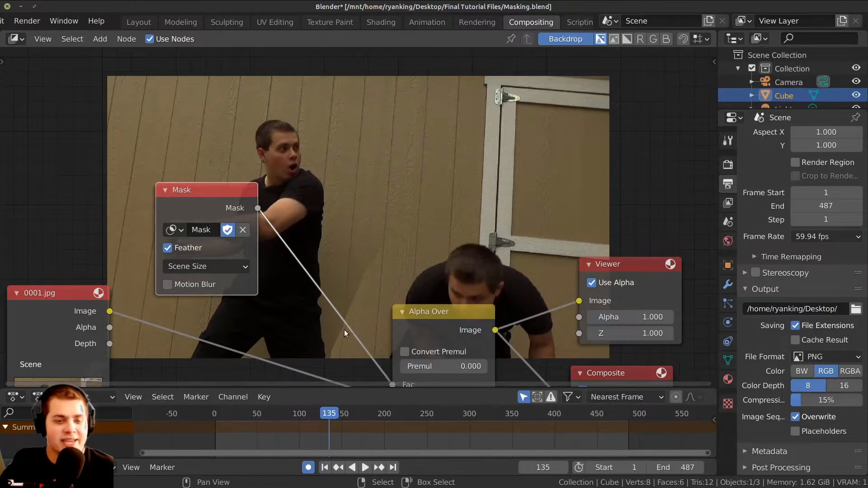
middle_click_drag(343, 331, 345, 296)
scroll(307, 264, "down", 2)
left_click_drag(213, 181, 166, 161)
middle_click_drag(297, 198, 324, 205)
left_click_drag(193, 164, 147, 155)
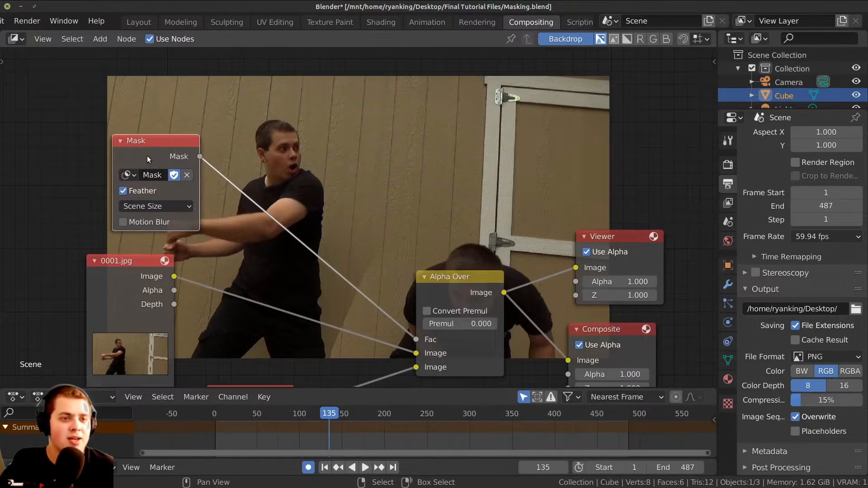
scroll(384, 208, "up", 1)
middle_click_drag(382, 214, 377, 283)
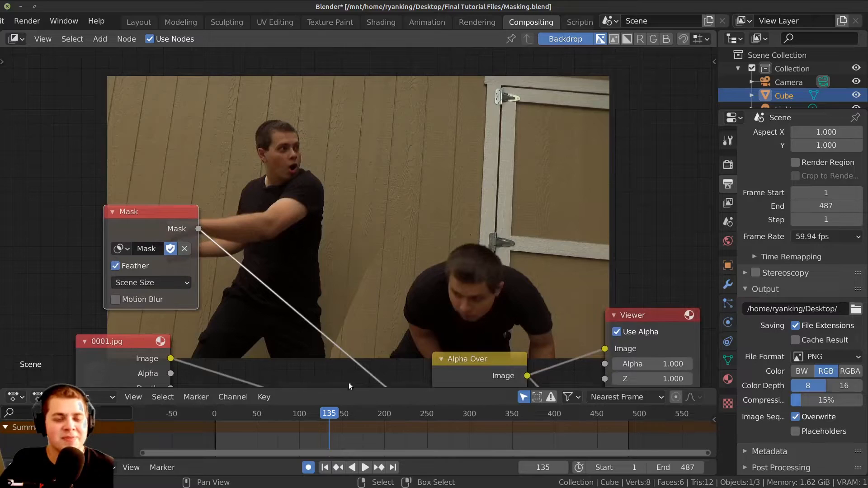
Add a Blur node on the link between the Mask node and the Alpha Over node's Fac input
middle_click_drag(348, 370, 362, 344)
key("shift+a")
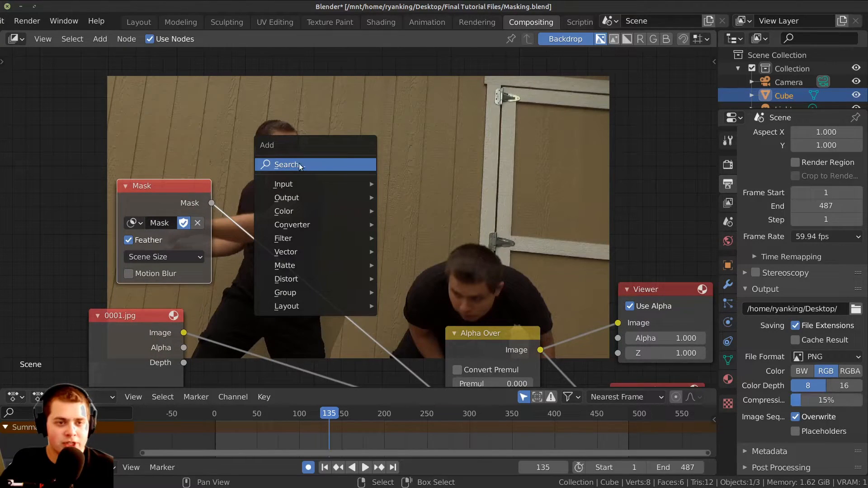
left_click(314, 164)
type("bl")
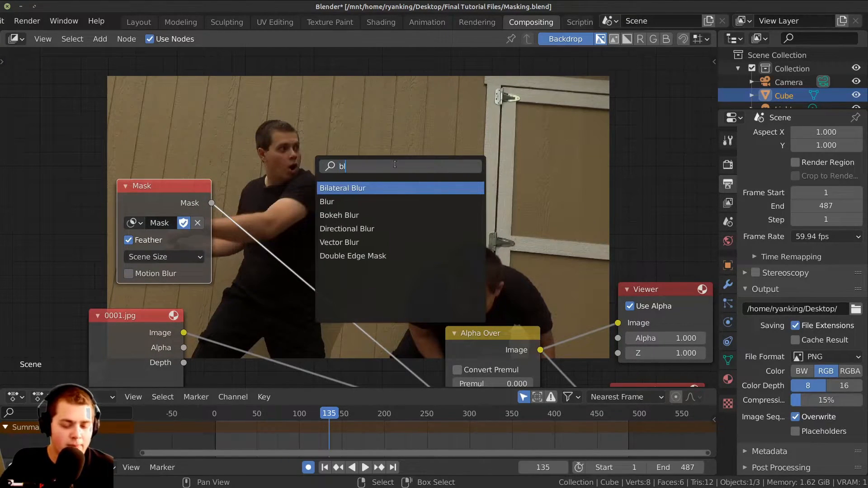
left_click(382, 200)
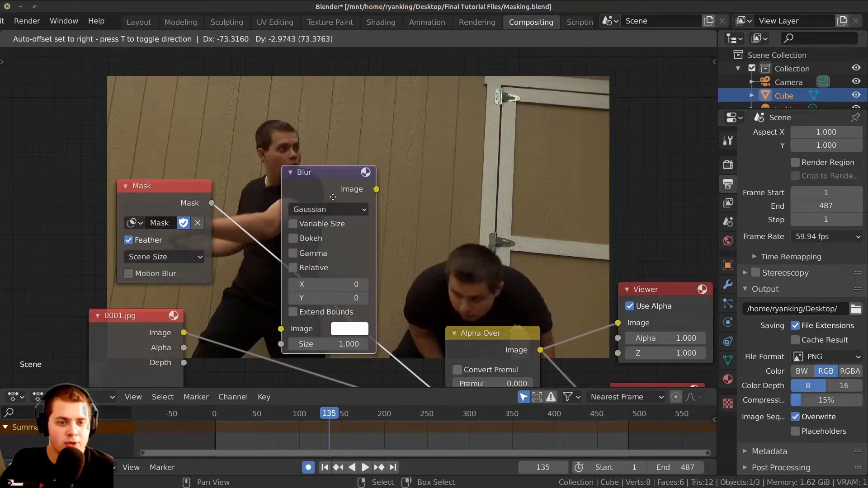
left_click(344, 217)
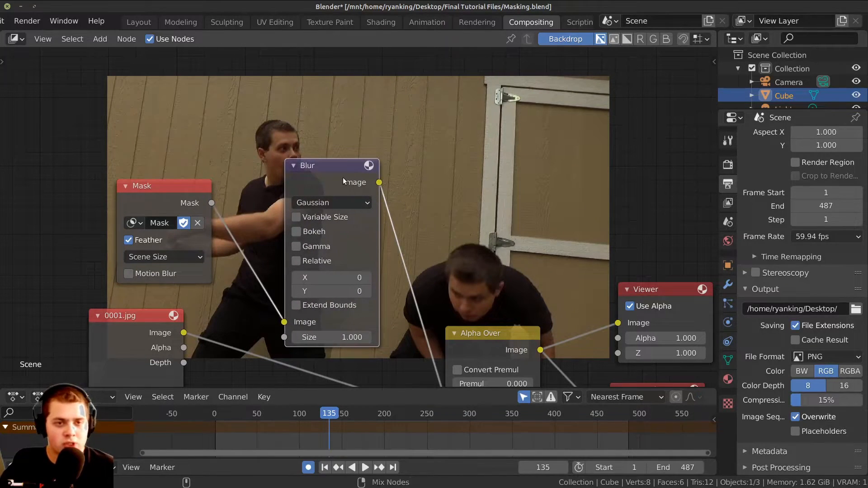
Preview the Blur node's output in the Viewer and set both its X and Y blur sizes to 97
left_click(327, 172, "ctrl+shift")
middle_click_drag(369, 222, 274, 173)
middle_click_drag(410, 257, 426, 329)
middle_click_drag(453, 246, 463, 237)
middle_click_drag(400, 268, 443, 247)
scroll(442, 246, "up", 2)
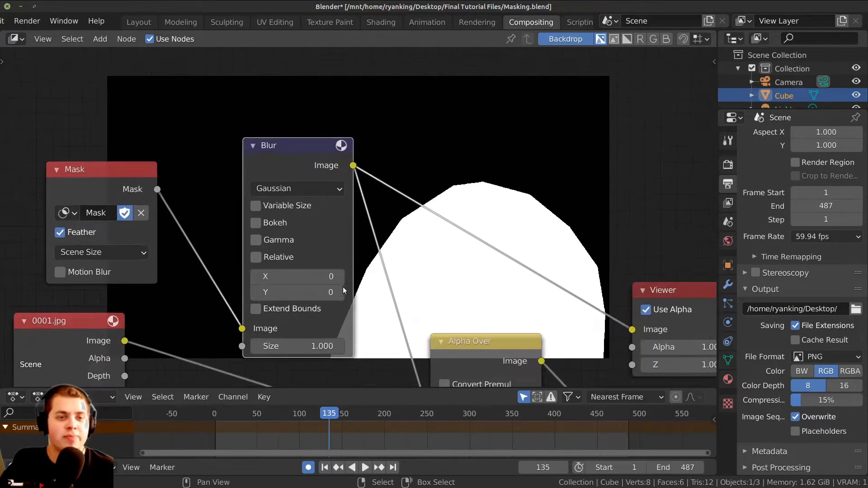
left_click_drag(297, 276, 344, 292)
scroll(485, 266, "down", 1)
middle_click_drag(501, 283, 463, 226)
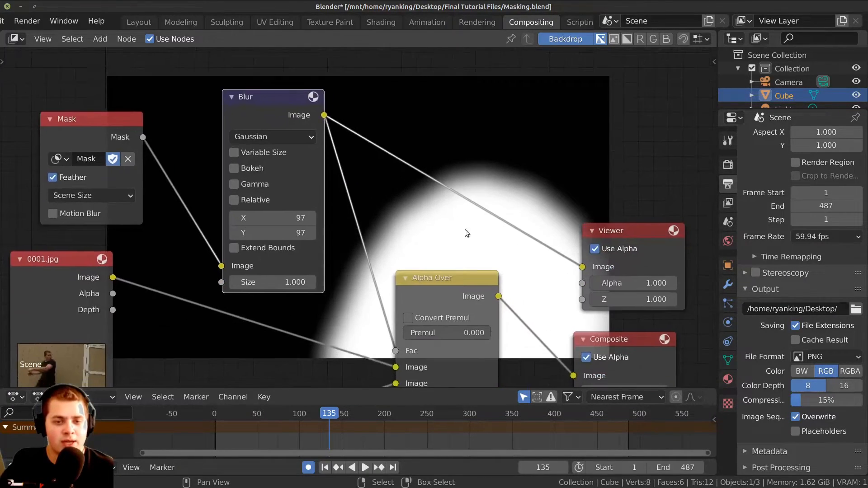
Reconnect the Alpha Over output to the Viewer and examine the blend between the two men at frame 135
left_click(455, 282, "ctrl+shift")
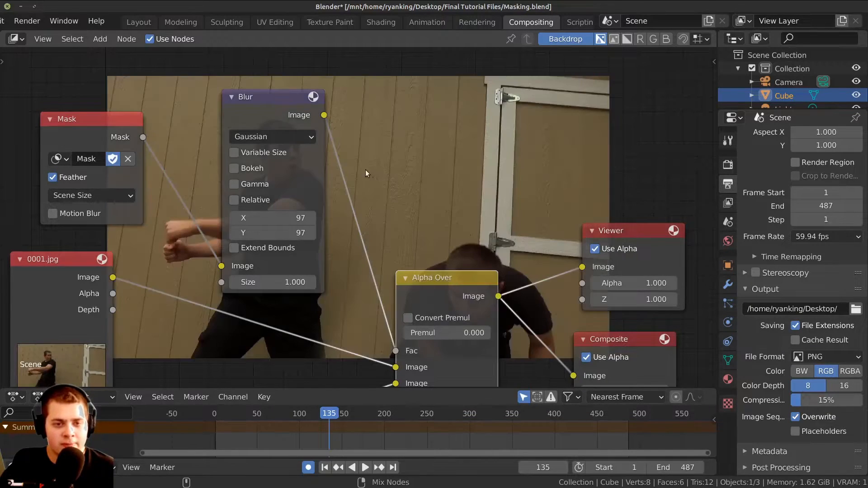
middle_click_drag(348, 199, 265, 287)
middle_click_drag(340, 307, 335, 365)
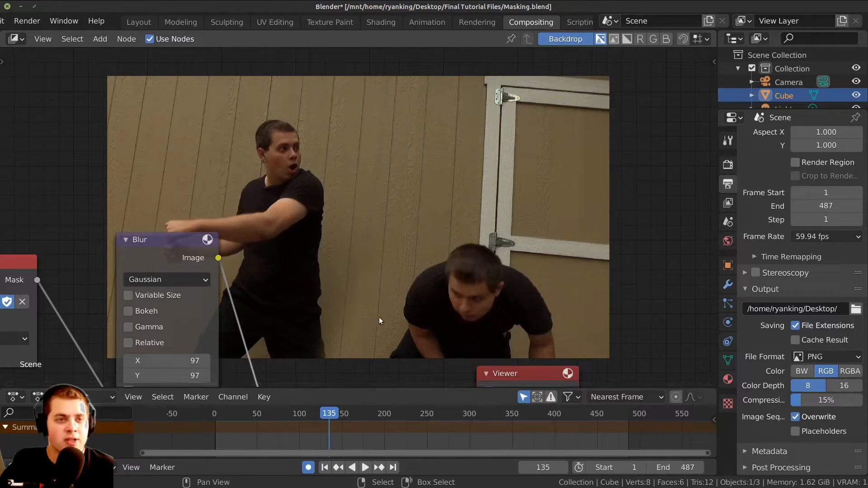
middle_click_drag(340, 279, 357, 206)
scroll(468, 23, "down", 3)
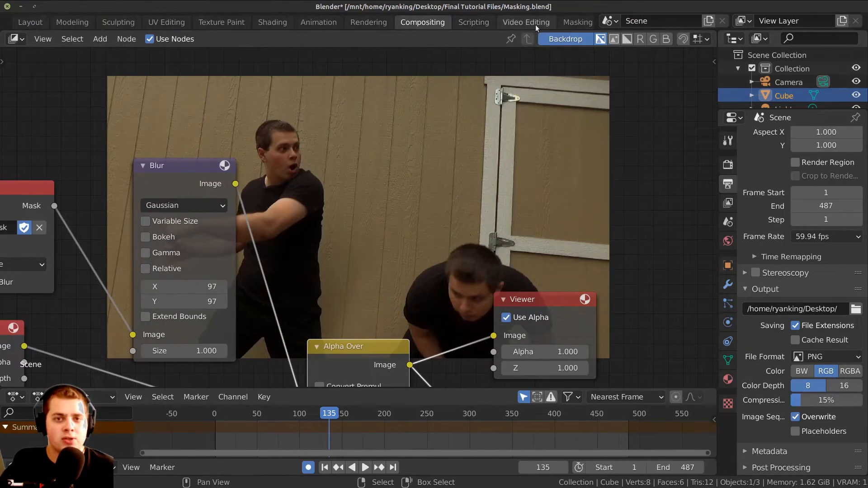
Return to the Masking workspace, select all mask points and go back to frame 132
left_click(542, 23)
middle_click_drag(349, 219, 351, 193)
key("alt+a")
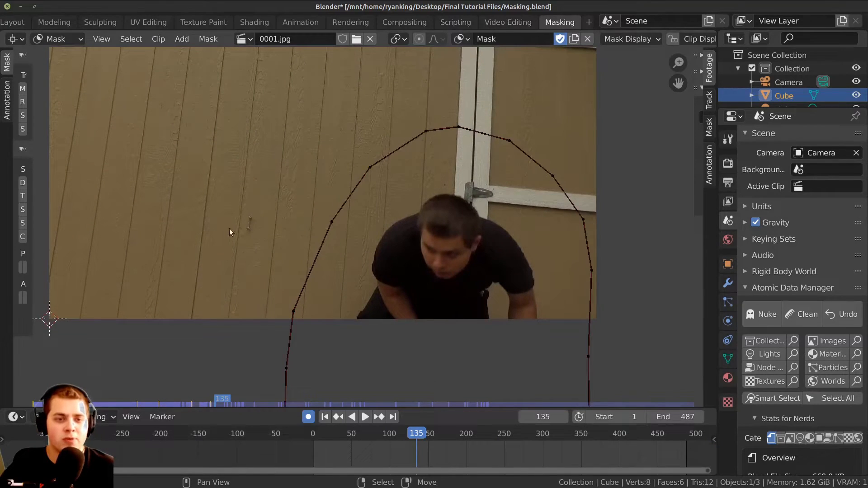
key("a")
scroll(326, 362, "up", 1)
middle_click_drag(327, 362, 337, 307)
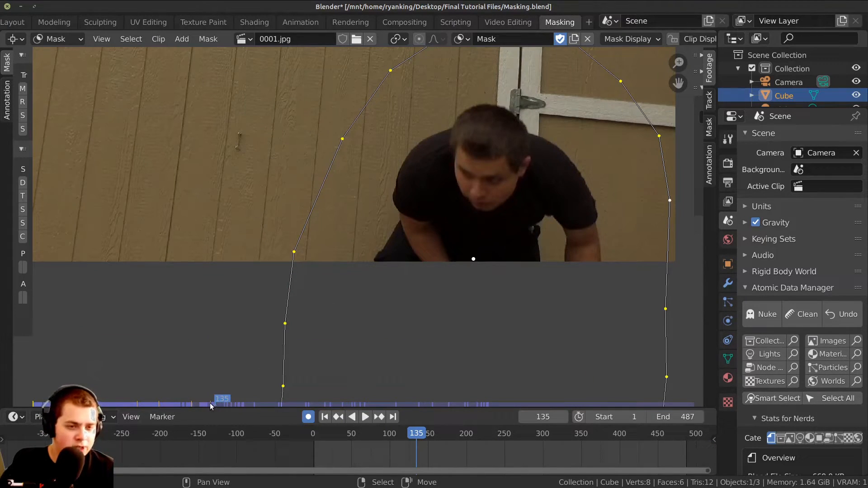
key("Left")
key("Left")
key("Left")
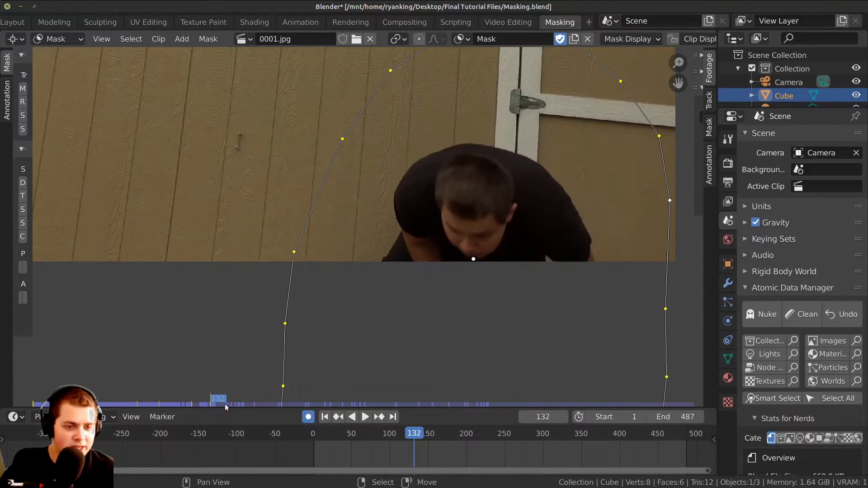
key("g")
right_click(369, 312)
At frame 132, rotate the points along the mask's left side slightly and move them inward, closer to the man
key("alt+a")
key("b")
left_click_drag(376, 120, 217, 413)
scroll(366, 313, "down", 2)
key("r")
left_click(388, 310)
key("g")
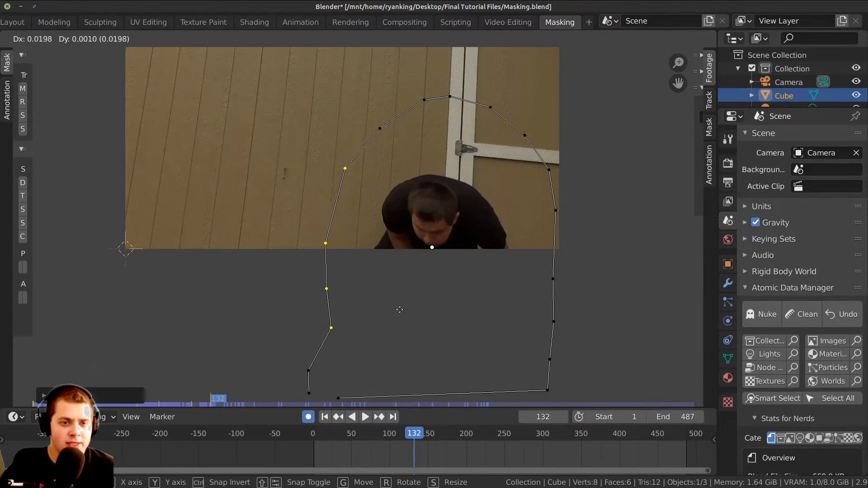
left_click(409, 313)
Move the single mask point beside the man's left-hand shoulder slightly upward to smooth the outline at frame 132
key("alt+a")
key("b")
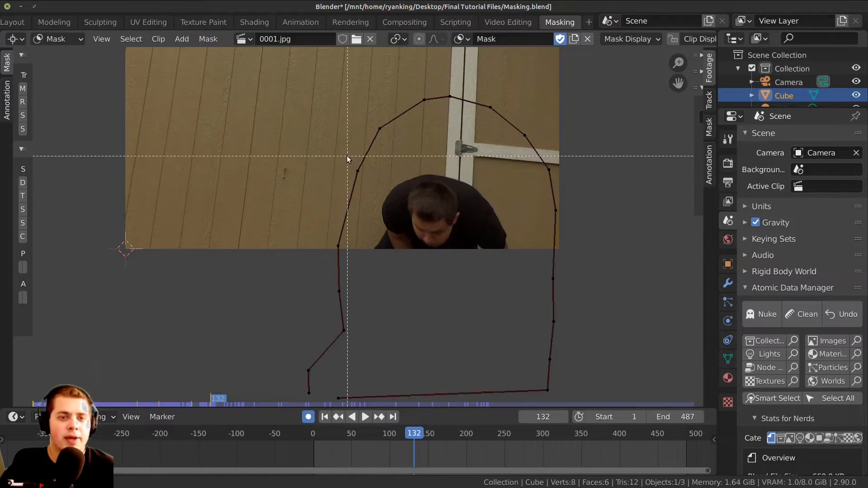
left_click_drag(341, 152, 387, 189)
key("g")
left_click(386, 187)
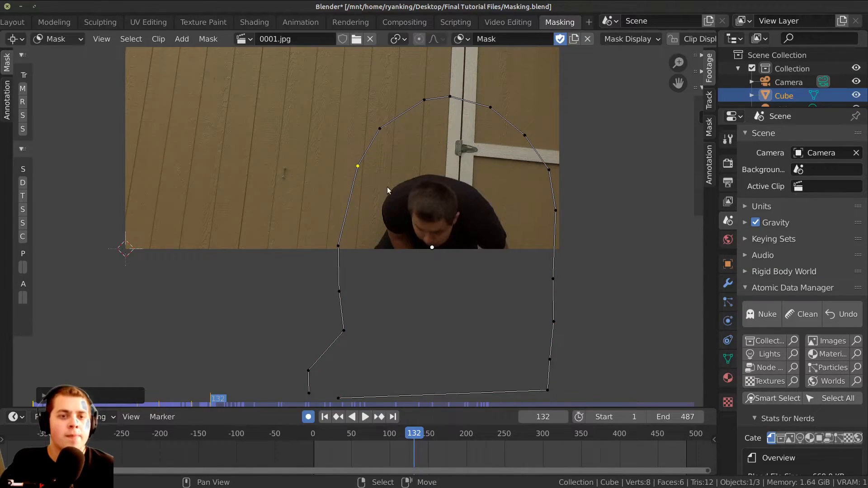
Play the sequence from frame 139 to about 203 and examine how the mask's left edge fits the man at frame 202
middle_click_drag(387, 187, 383, 216)
scroll(360, 222, "up", 1)
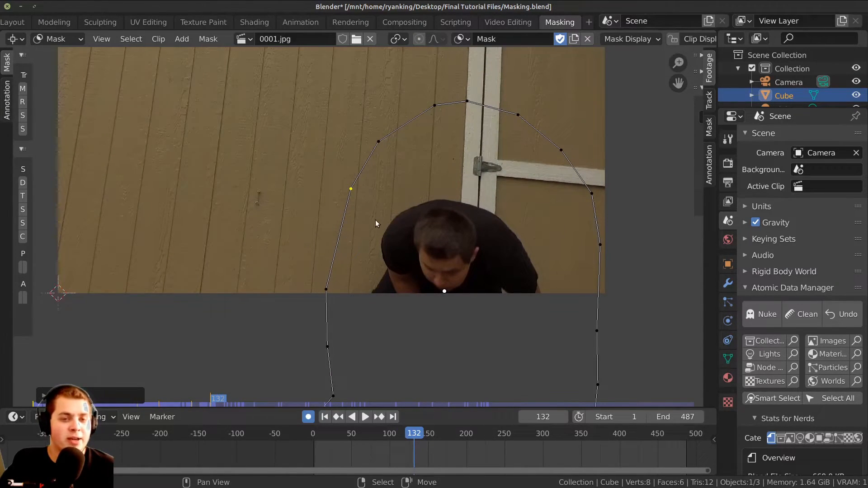
scroll(358, 213, "up", 1)
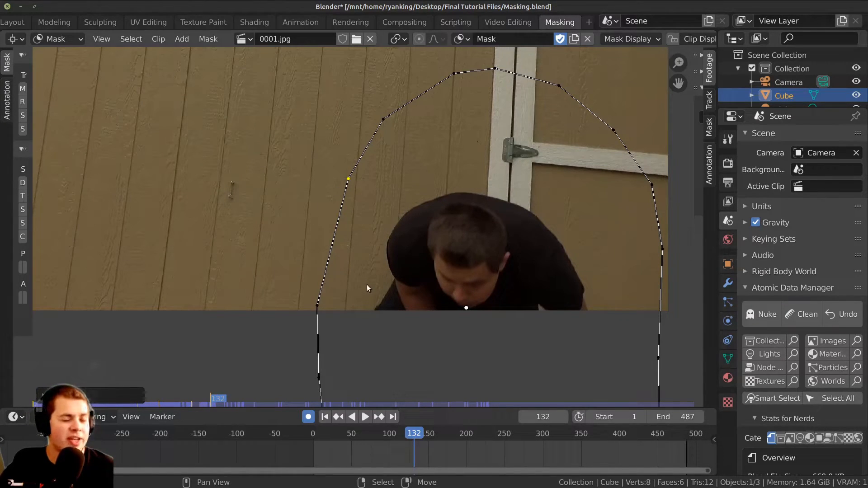
middle_click_drag(457, 226, 480, 220)
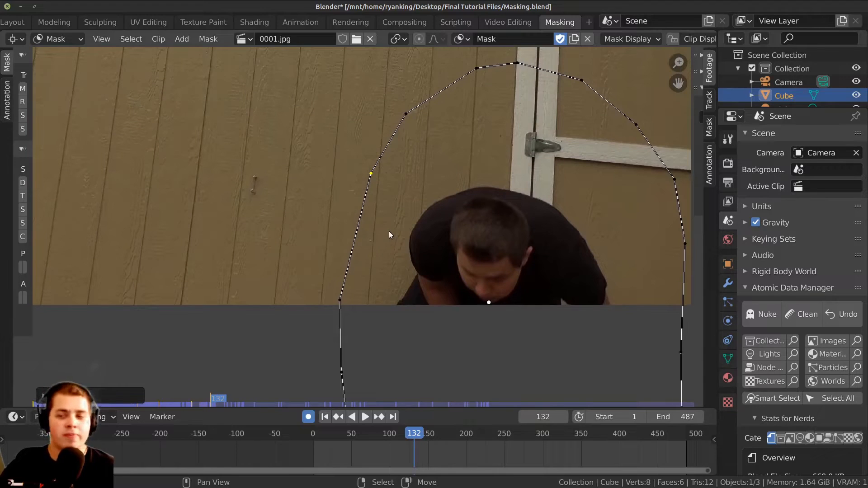
scroll(390, 231, "up", 1)
scroll(257, 226, "down", 1)
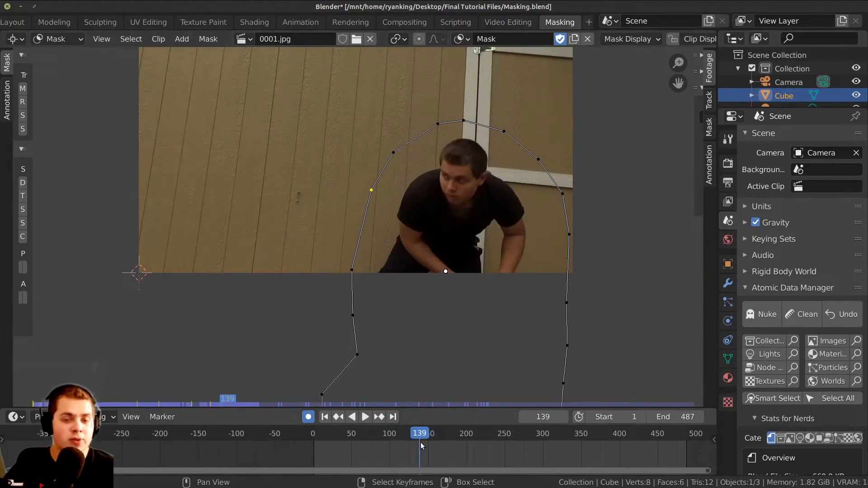
key("space")
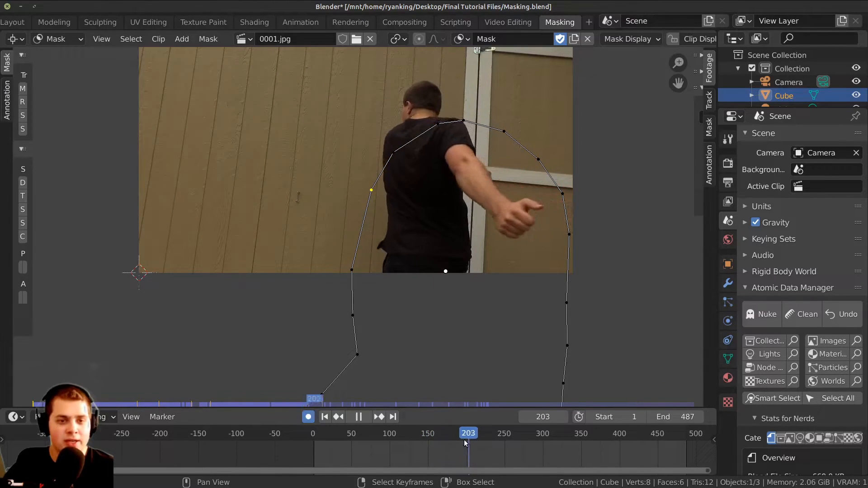
key("space")
scroll(443, 309, "up", 3)
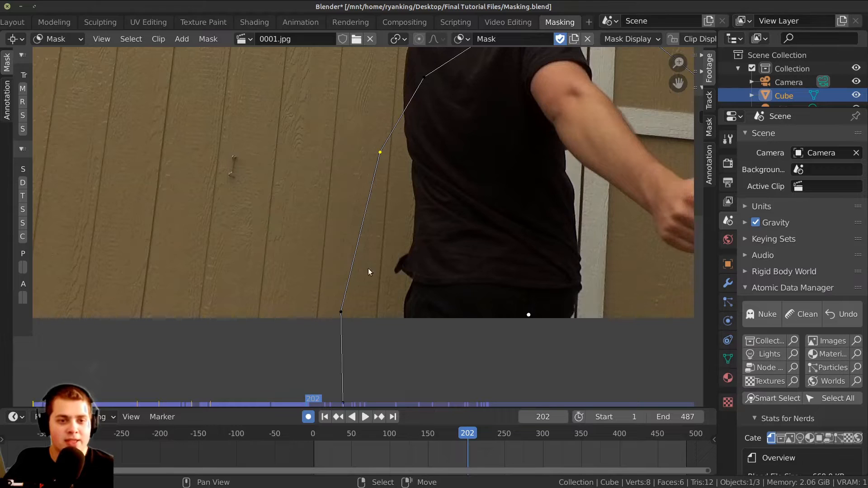
scroll(368, 254, "up", 2)
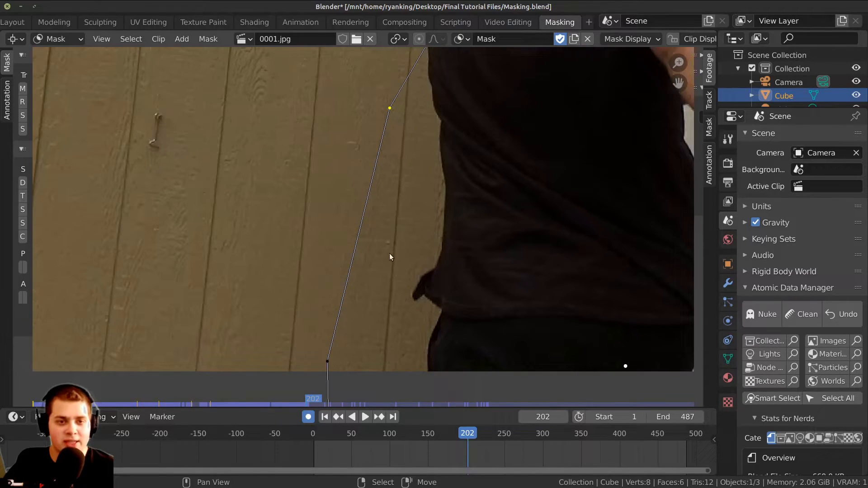
scroll(456, 219, "down", 4)
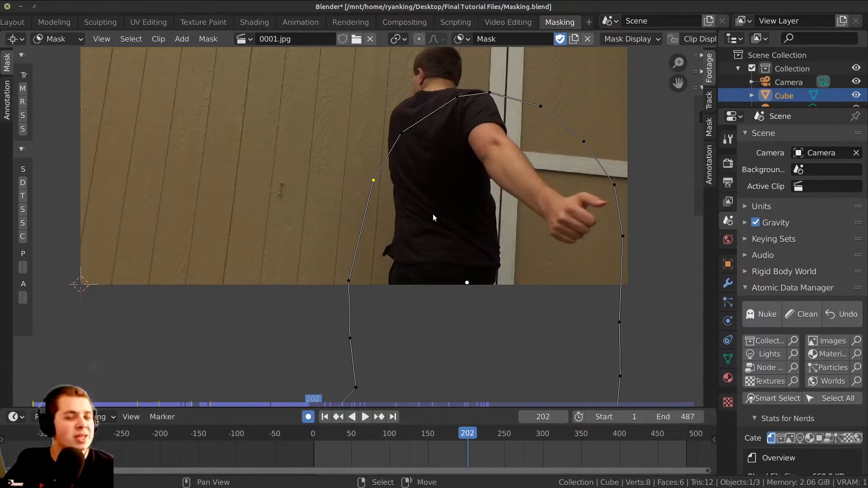
scroll(435, 214, "up", 3)
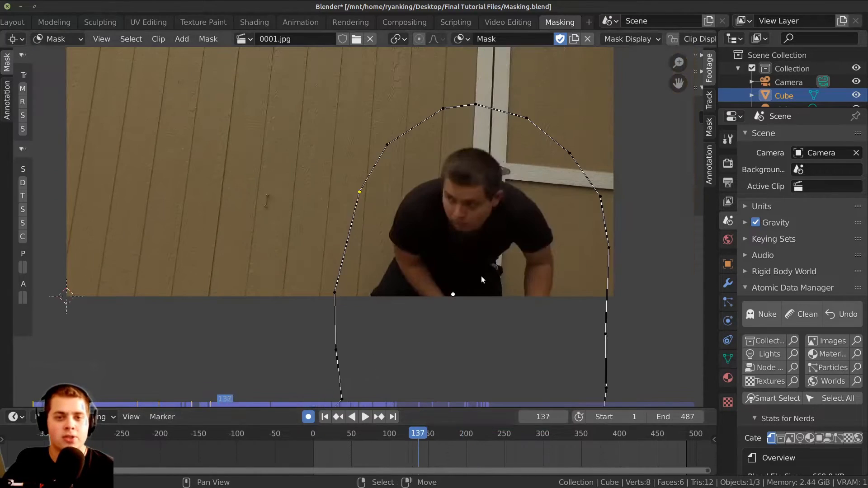
At frame 141, select all mask points and move the whole mask upward to follow the man as he rises
key("Right")
key("Right")
key("Right")
key("Right")
key("a")
scroll(489, 281, "down", 1)
key("a")
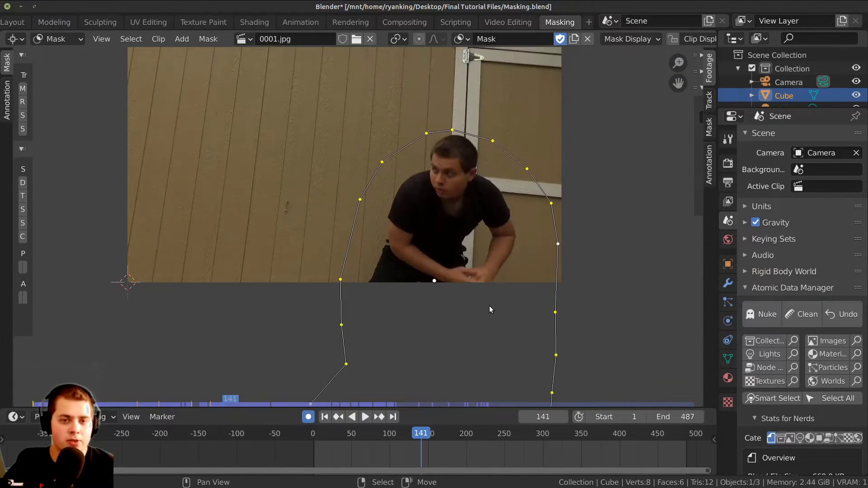
key("g")
left_click(499, 275)
At frame 141, move individual points along the mask's left side inward, closer to the man's arm and shoulder
scroll(397, 257, "up", 5)
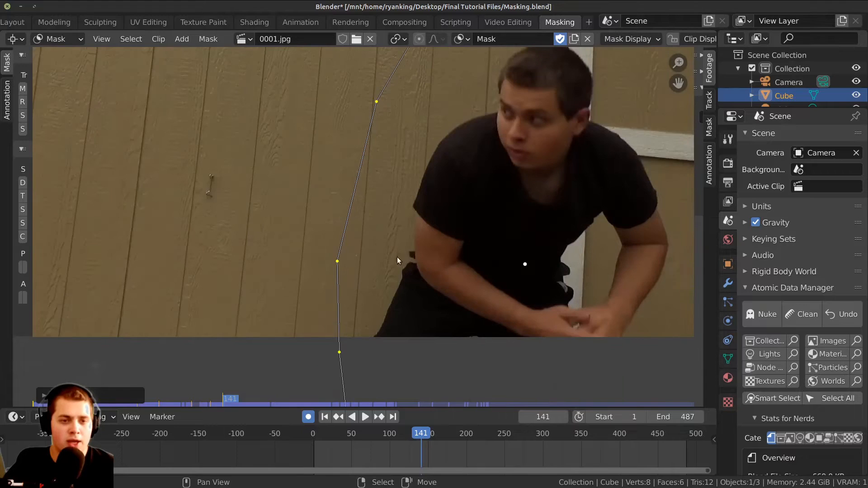
left_click_drag(325, 281, 359, 281)
scroll(359, 281, "down", 2)
scroll(354, 321, "up", 1)
middle_click_drag(334, 370, 384, 158)
left_click_drag(386, 173, 402, 173)
middle_click_drag(400, 78, 409, 357)
scroll(409, 357, "up", 1)
left_click_drag(426, 326, 426, 323)
scroll(426, 323, "up", 1)
middle_click_drag(473, 38, 457, 170)
left_click(458, 170)
scroll(429, 246, "down", 7)
At frame 151, select the mask's upper and right-side points and move them slightly upward to leave room above the man's head
key("Right")
key("Right")
key("Right")
key("Right")
key("Right")
key("Right")
key("Right")
key("Right")
key("Right")
key("Right")
scroll(395, 227, "up", 2)
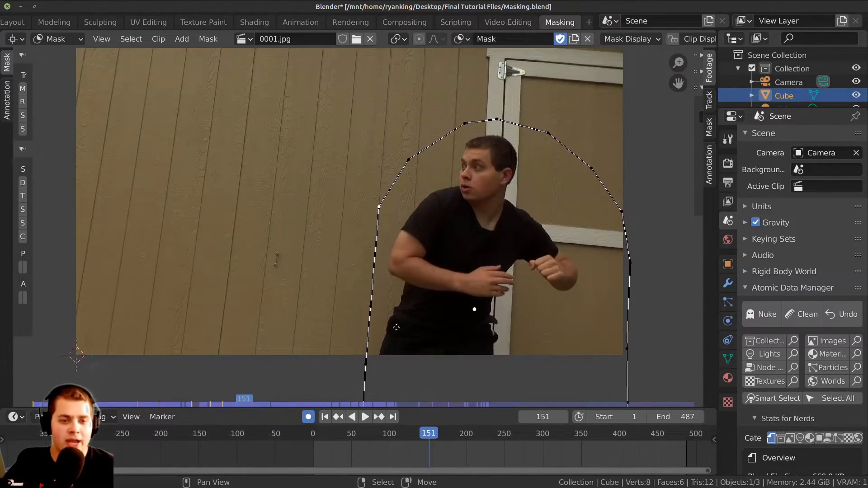
middle_click_drag(392, 343, 407, 300)
left_click_drag(421, 137, 349, 348)
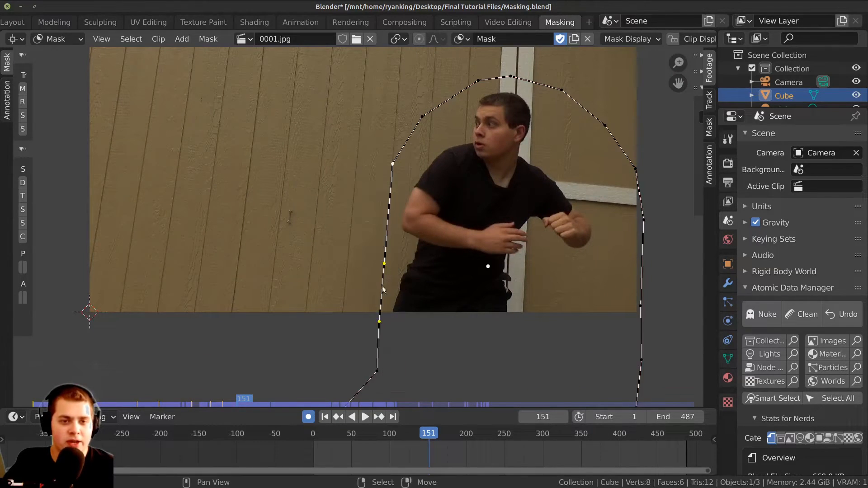
scroll(380, 299, "up", 2)
scroll(411, 175, "down", 2)
key("alt+a")
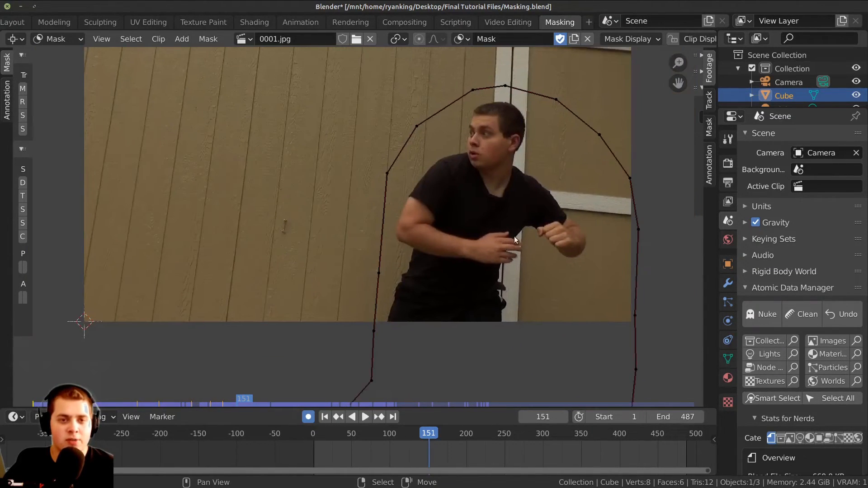
left_click_drag(403, 68, 694, 379)
key("g")
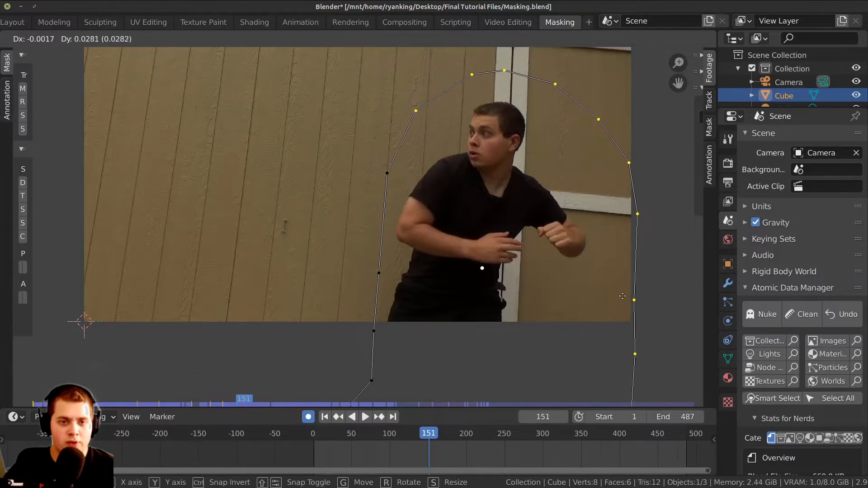
left_click(623, 296)
Play on to frame 158 and examine how the mask's left edge fits the man's elbow
key("space")
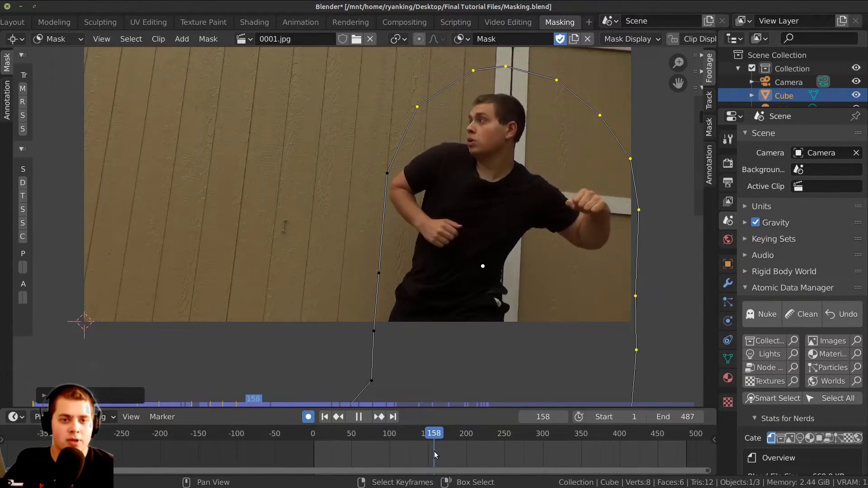
key("space")
scroll(412, 144, "up", 3)
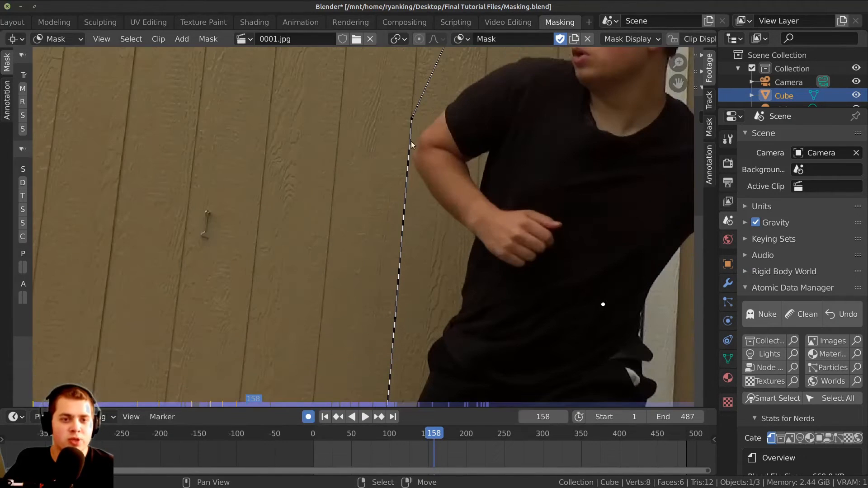
scroll(489, 84, "down", 3)
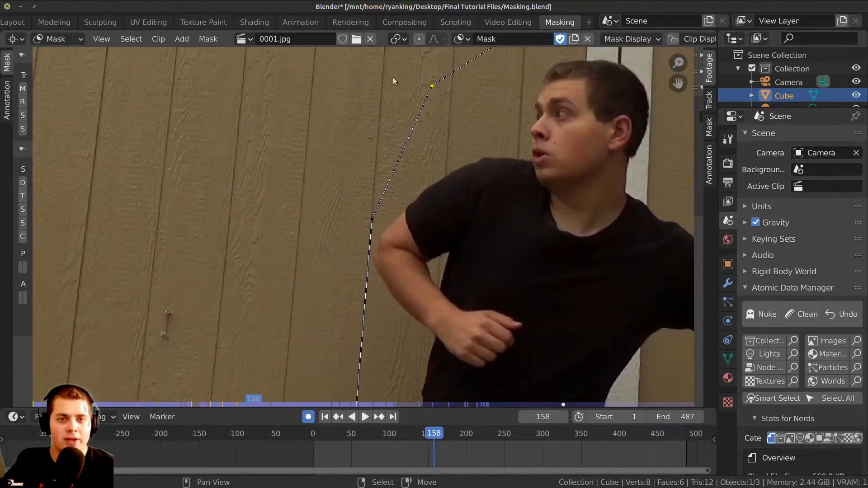
In the Compositing workspace at frame 159, preview the Blur node's output, and return the Viewer to the Alpha Over result
left_click(389, 23)
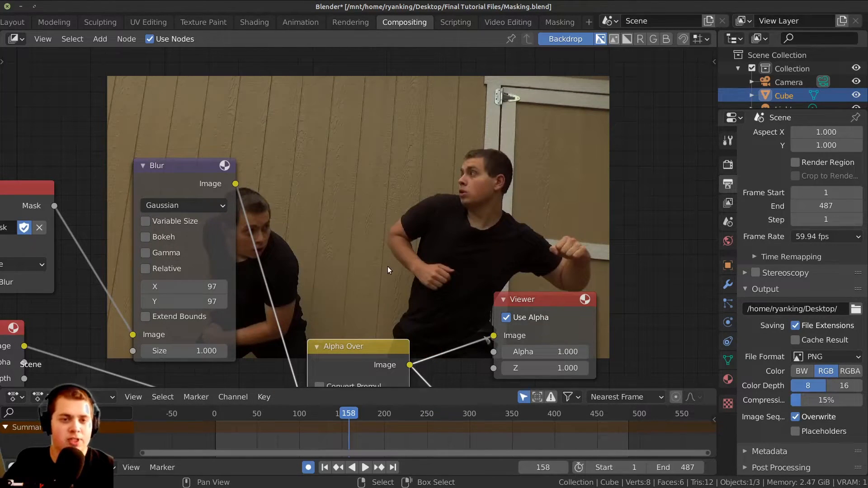
key("Right")
middle_click_drag(389, 266, 428, 192)
left_click(222, 109, "ctrl+shift")
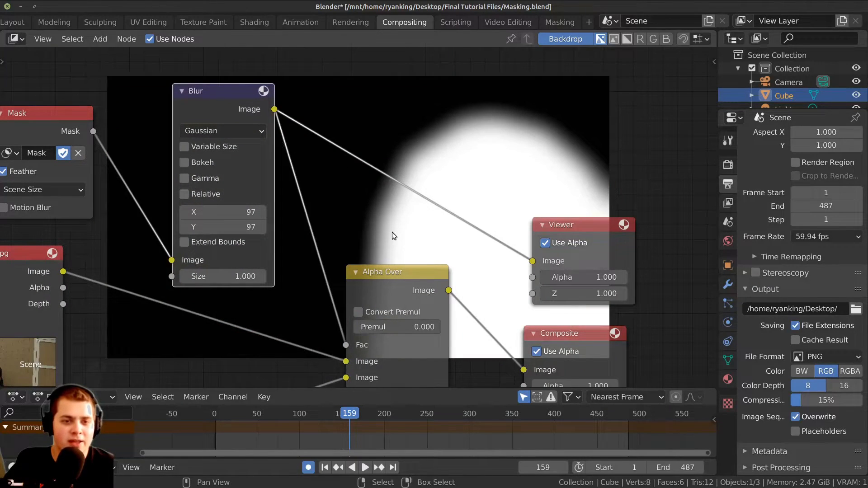
left_click(396, 270, "ctrl+shift")
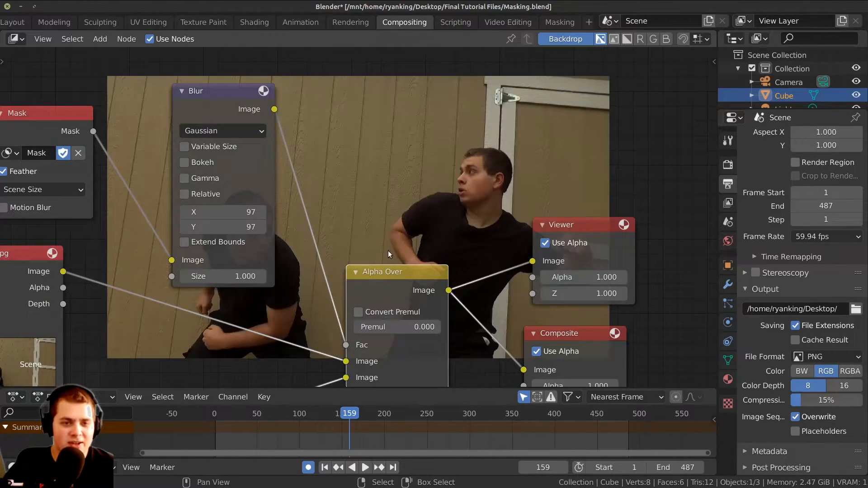
middle_click_drag(371, 266, 475, 221)
middle_click_drag(404, 183, 426, 213)
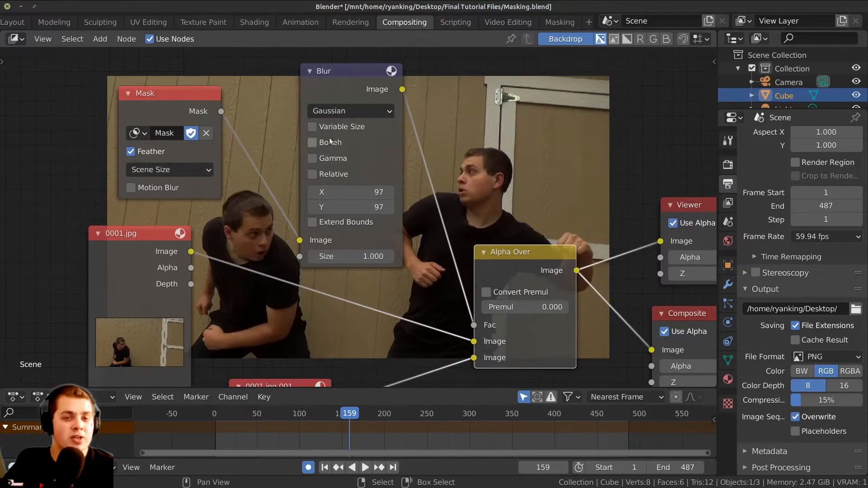
middle_click_drag(353, 196, 367, 138)
middle_click_drag(432, 251, 426, 311)
scroll(427, 310, "down", 1)
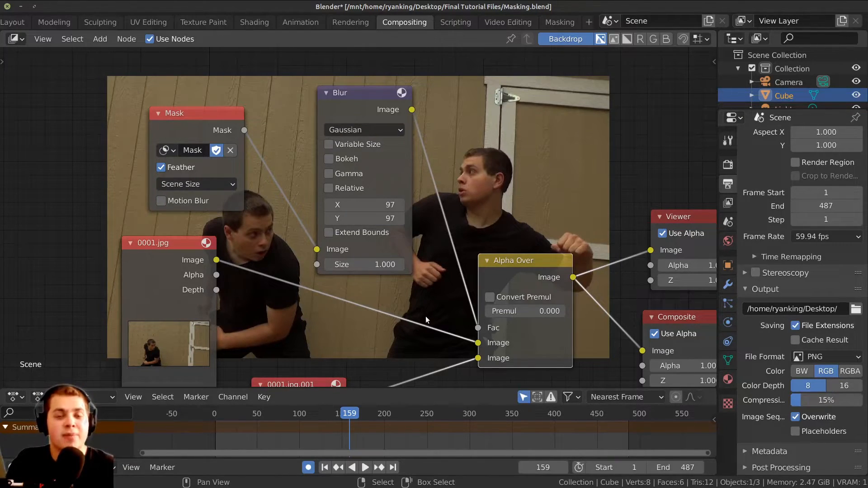
scroll(425, 312, "up", 2)
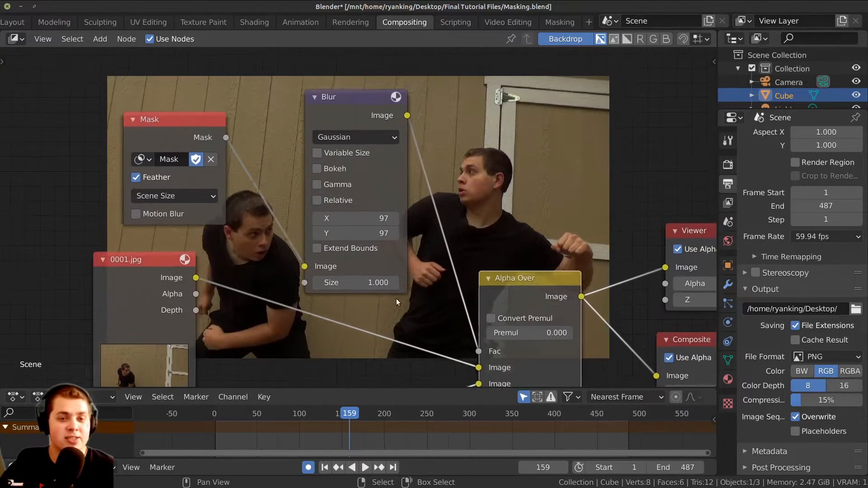
At frame 135, set the Blur node's X and Y sizes to 127 and insert keyframes on both values
left_click_drag(342, 438, 328, 440)
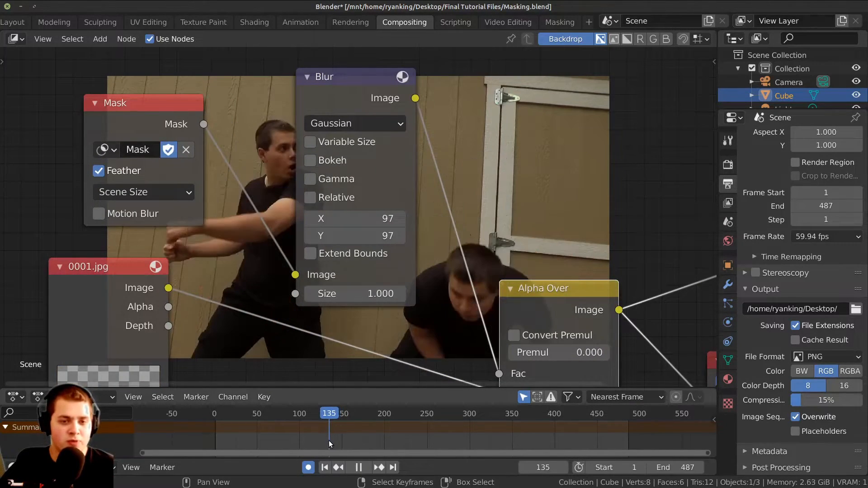
key("space")
key("space")
middle_click_drag(370, 278, 491, 240)
left_click_drag(474, 180, 489, 177)
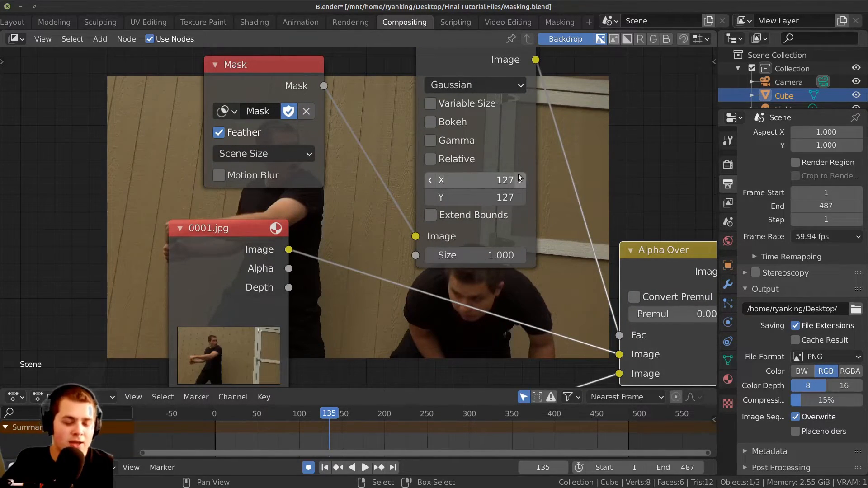
key("i")
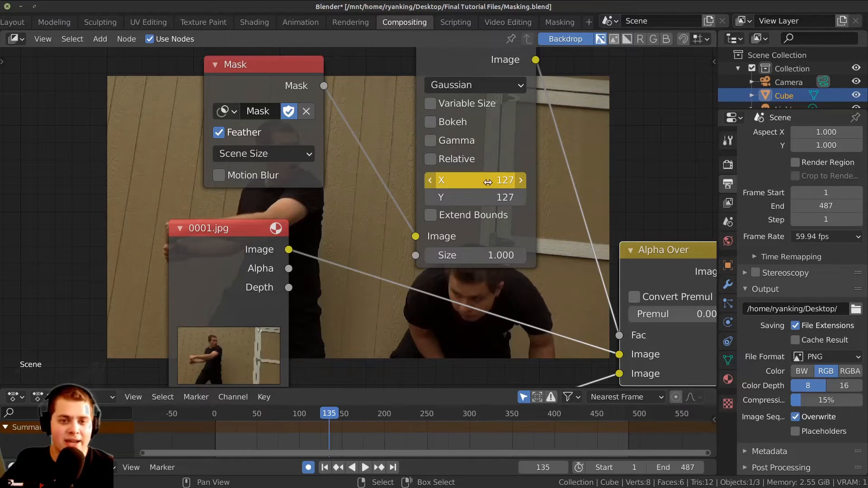
key("i")
scroll(453, 115, "down", 2)
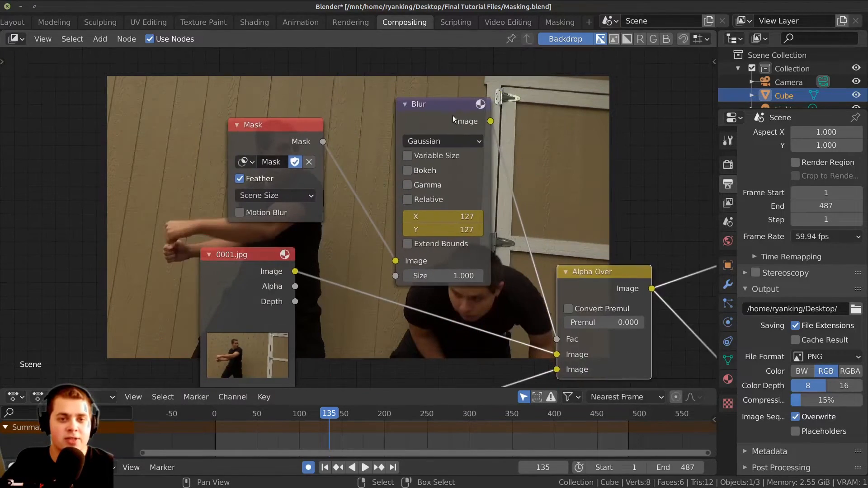
left_click(449, 113, "ctrl+shift")
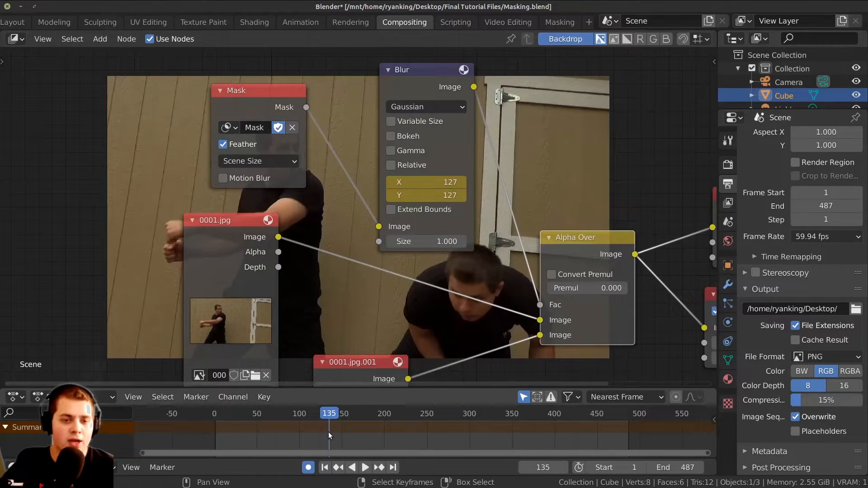
At frame 155, set the Blur node's X and Y sizes to 6 as a second keyframe and select the node
key("space")
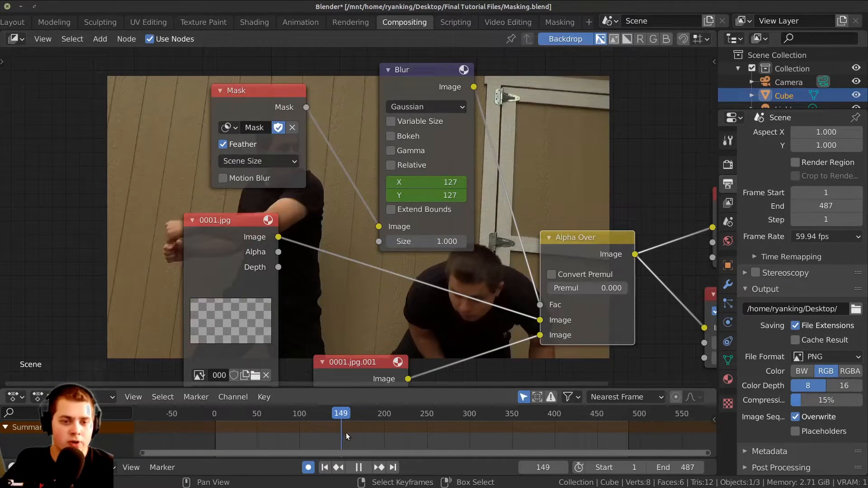
key("space")
scroll(362, 322, "down", 1)
middle_click_drag(362, 322, 369, 273)
middle_click_drag(431, 213, 409, 249)
scroll(409, 249, "up", 2)
double_click(482, 154)
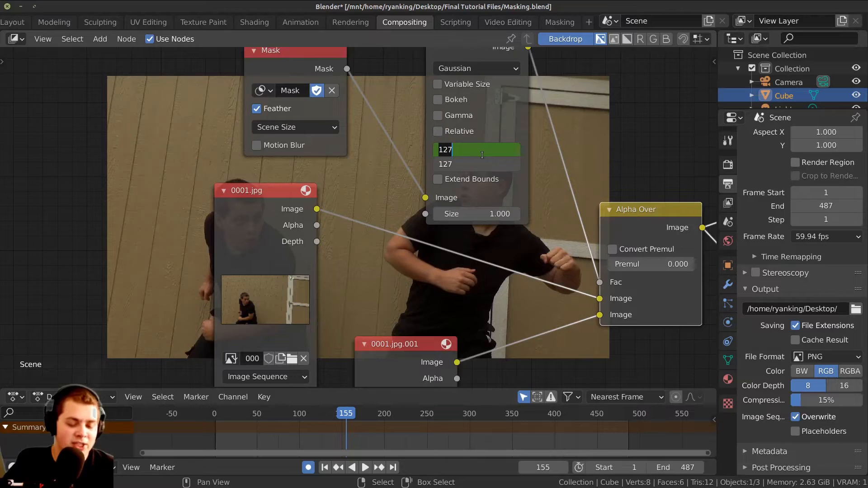
type("6")
key("Return")
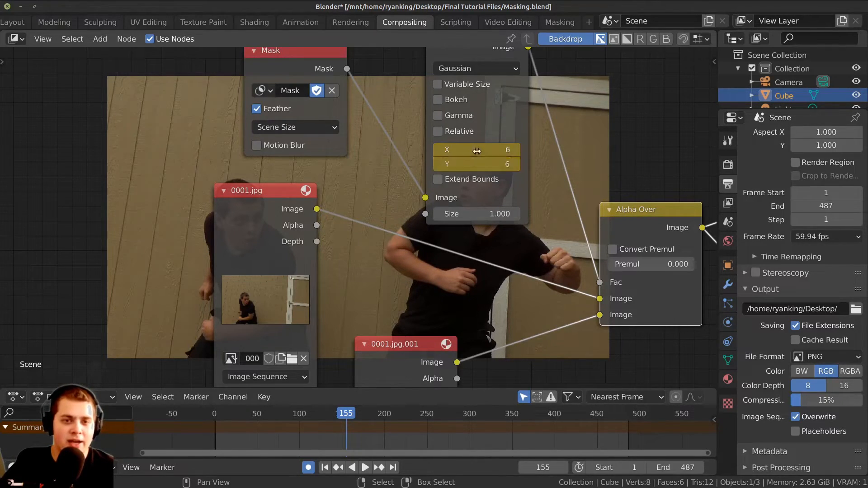
middle_click_drag(475, 158, 456, 203)
left_click_drag(446, 94, 434, 99)
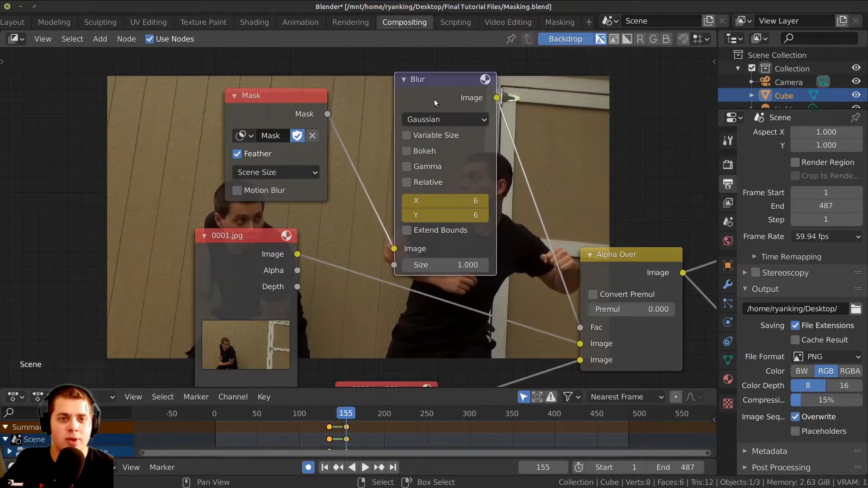
scroll(441, 86, "up", 1)
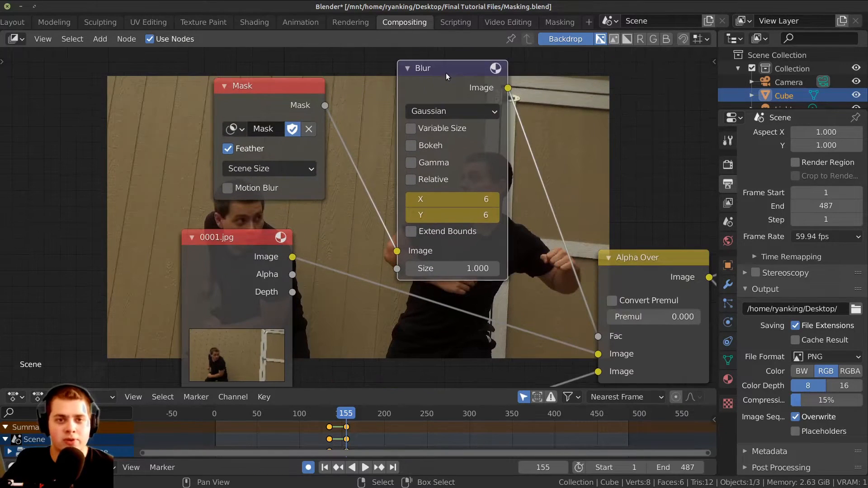
In the Masking workspace at frame 170, move the mask points around the man's head slightly upward and to the left
left_click(555, 23)
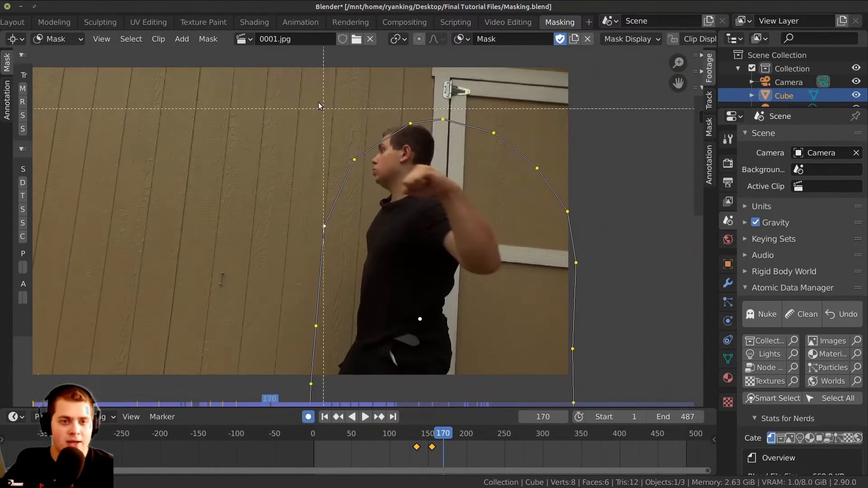
left_click_drag(318, 100, 495, 212)
key("g")
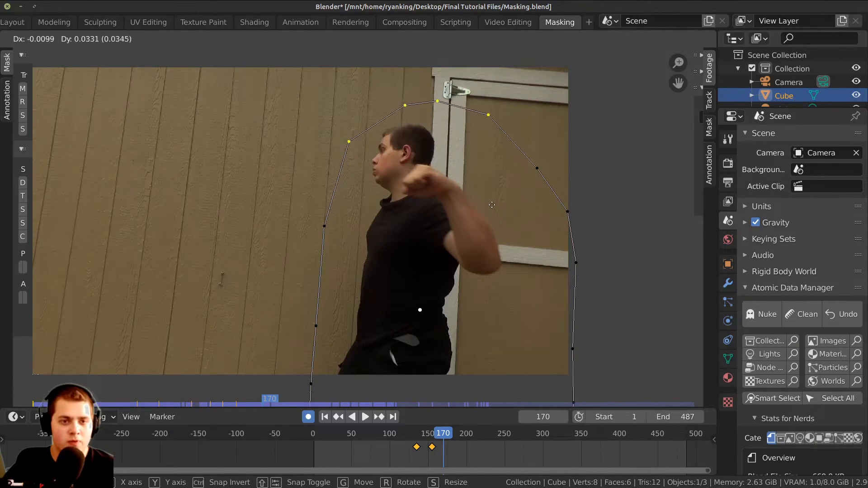
left_click(486, 205)
Advance from frame 170 to frame 176 and examine where the man's punching arm crosses the mask's left edge
middle_click_drag(393, 264, 422, 193)
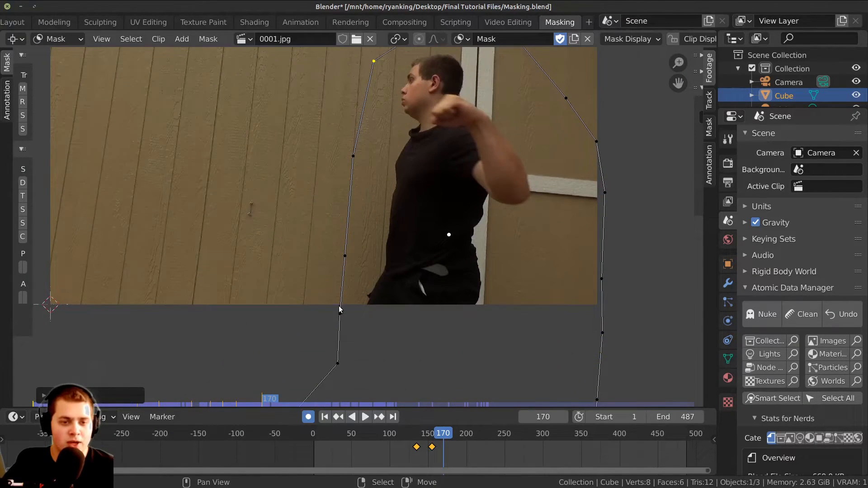
scroll(361, 185, "up", 2)
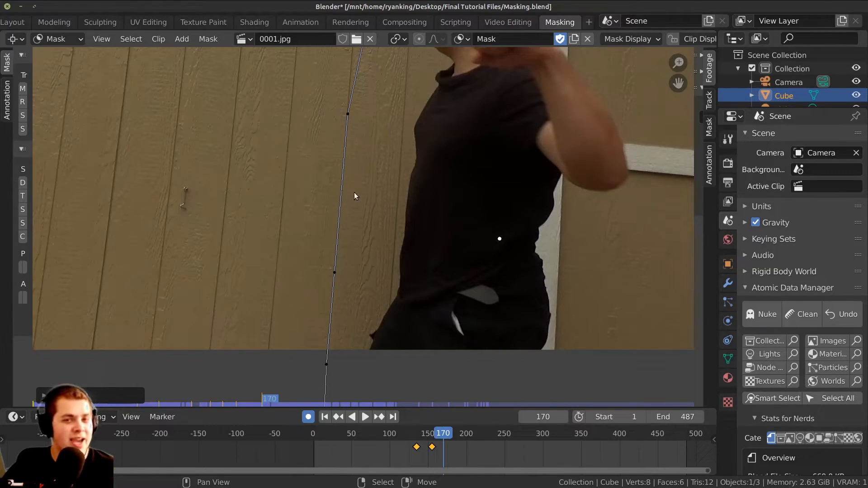
middle_click_drag(351, 179, 360, 206)
scroll(419, 195, "down", 1)
middle_click_drag(419, 195, 401, 263)
scroll(401, 262, "down", 1)
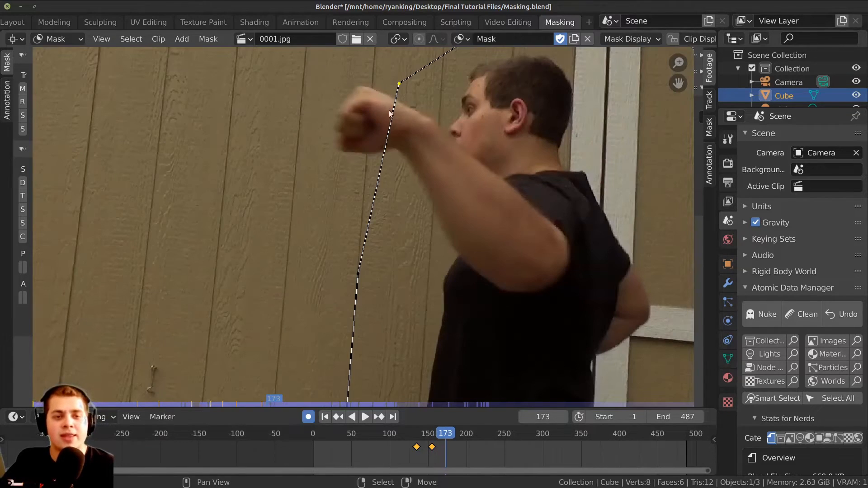
middle_click_drag(407, 150, 415, 240)
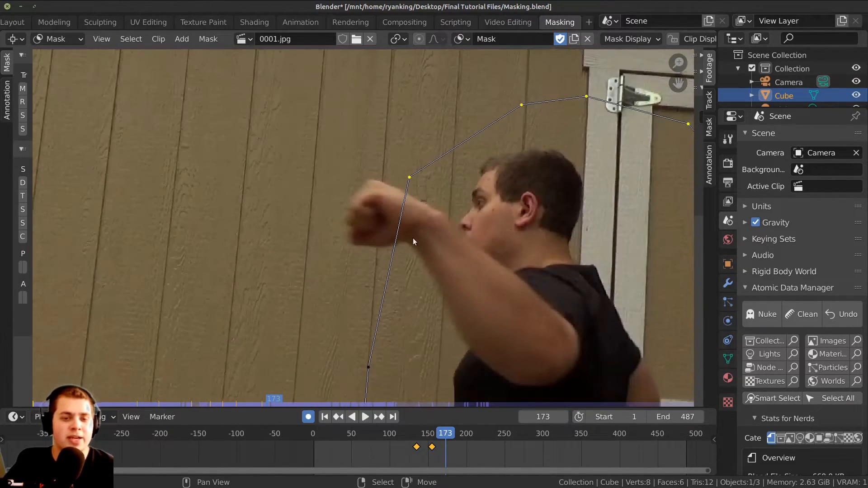
key("Right")
key("Right")
key("Right")
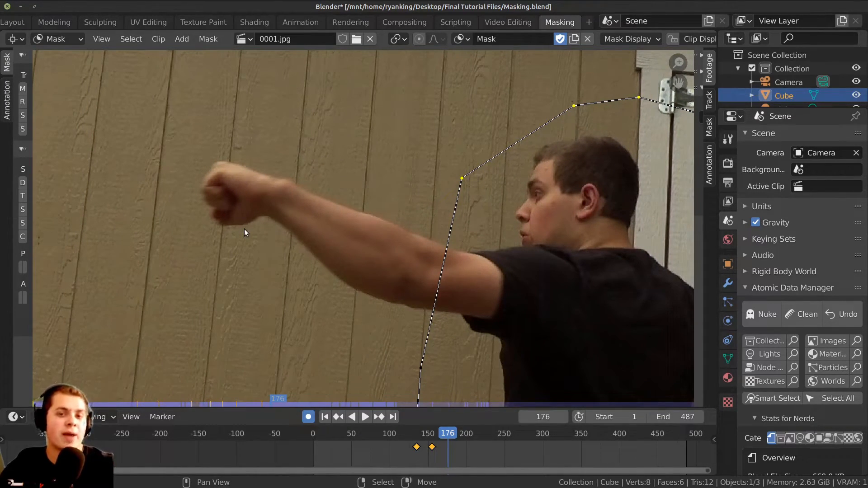
At frame 176, add mask points that extend the outline around the man's outstretched fist and forearm, and render the frame
scroll(405, 232, "down", 1)
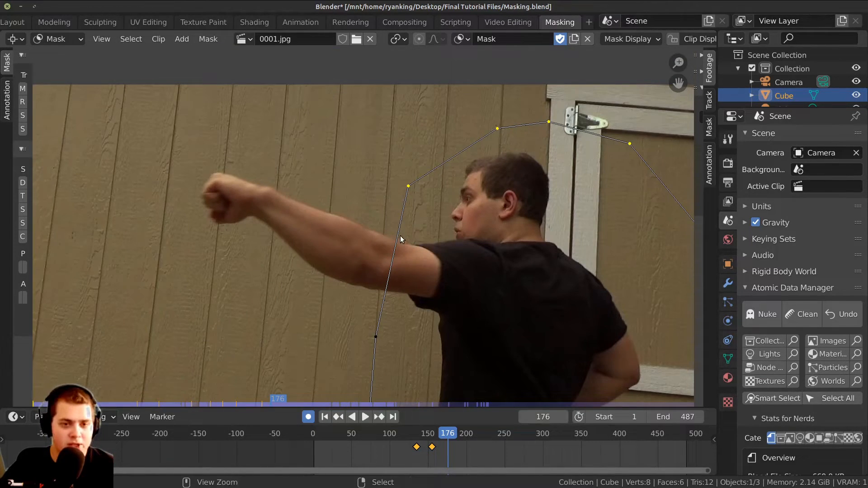
left_click_drag(397, 238, 395, 235, "ctrl")
left_click_drag(353, 207, 203, 163)
left_click_drag(233, 194, 209, 228, "ctrl")
left_click_drag(245, 253, 267, 240, "ctrl")
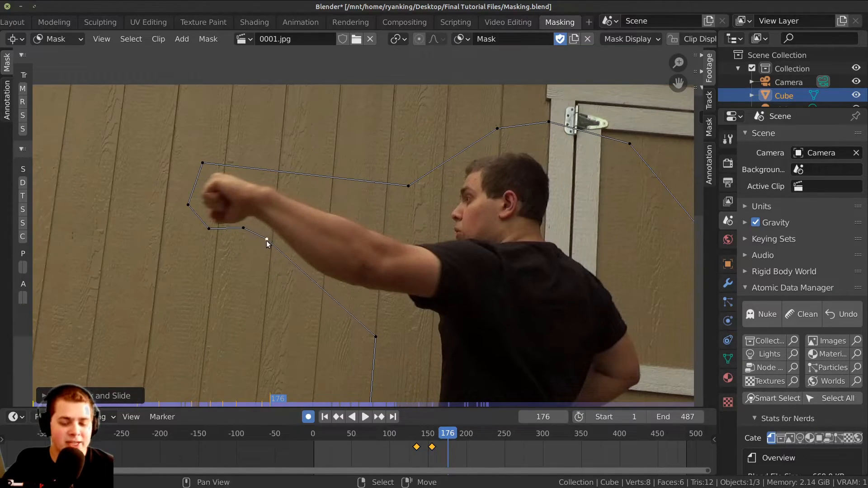
key("F12")
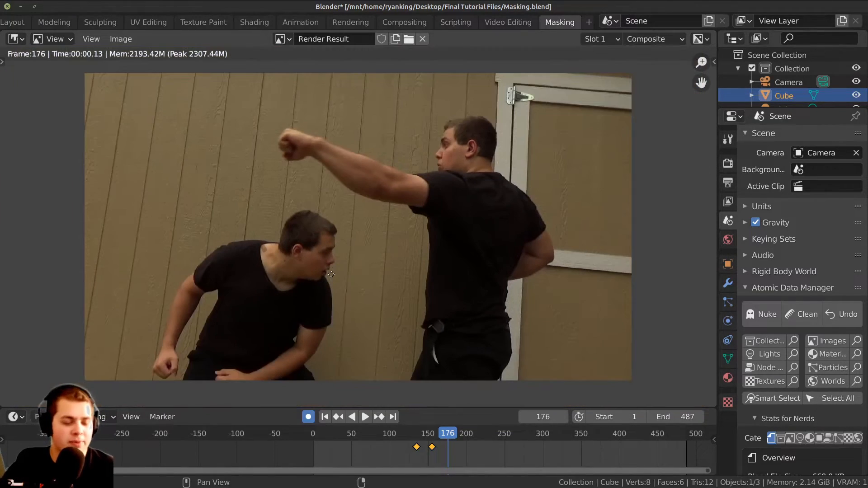
At frame 178, move the mask points beside and above the man's fist closer to it, and render the frame
key("Escape")
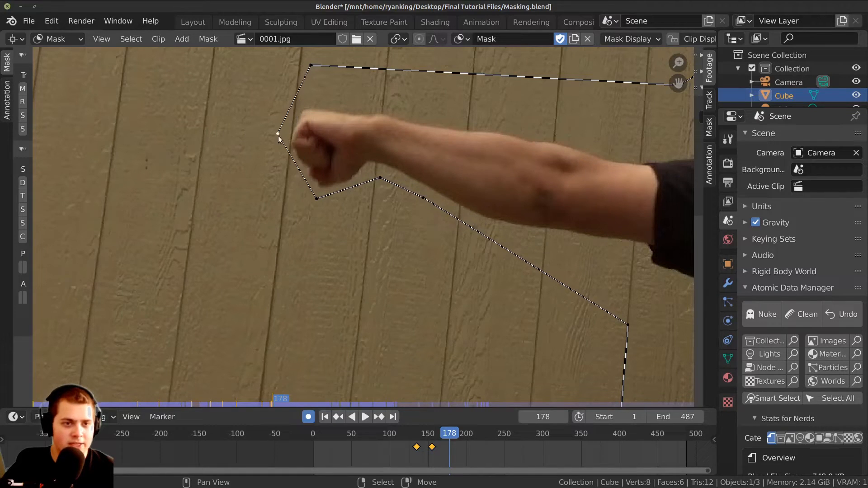
left_click_drag(312, 78, 306, 97)
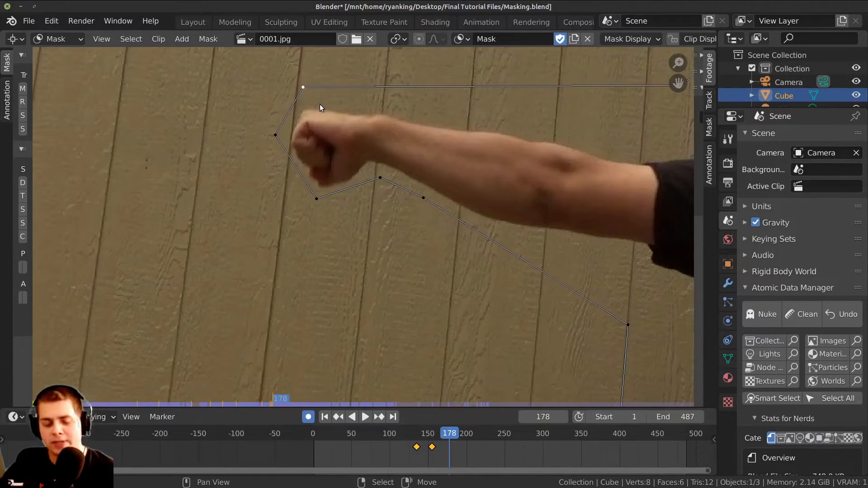
key("F12")
key("Escape")
At frame 179, reposition the mask points below, in front of and above the fist to follow the lowered arm
middle_click_drag(305, 162, 306, 171)
key("Right")
scroll(335, 168, "up", 2)
left_click_drag(394, 161, 394, 207)
left_click_drag(289, 198, 314, 233)
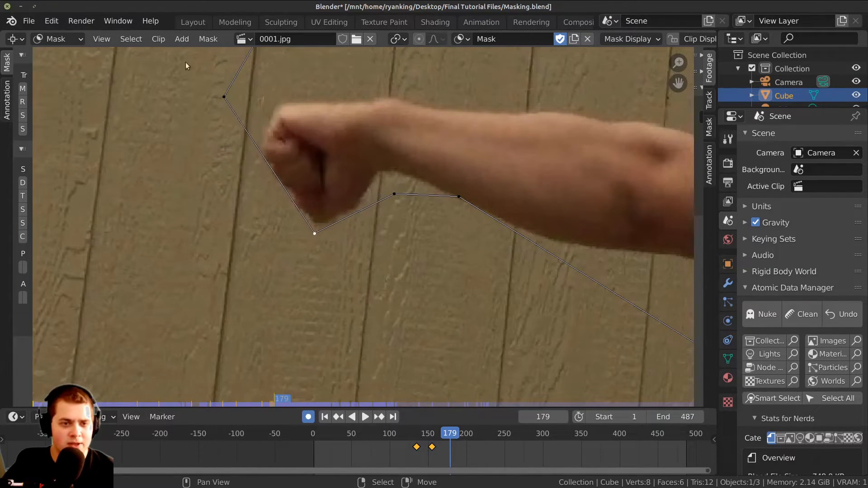
left_click_drag(226, 98, 223, 121)
scroll(244, 108, "down", 1)
middle_click_drag(276, 54, 265, 118)
left_click_drag(274, 129, 295, 170)
At frame 180, fit the mask tightly around the man's fist and wrist, adding points along the forearm's upper edge
key("Right")
key("F12")
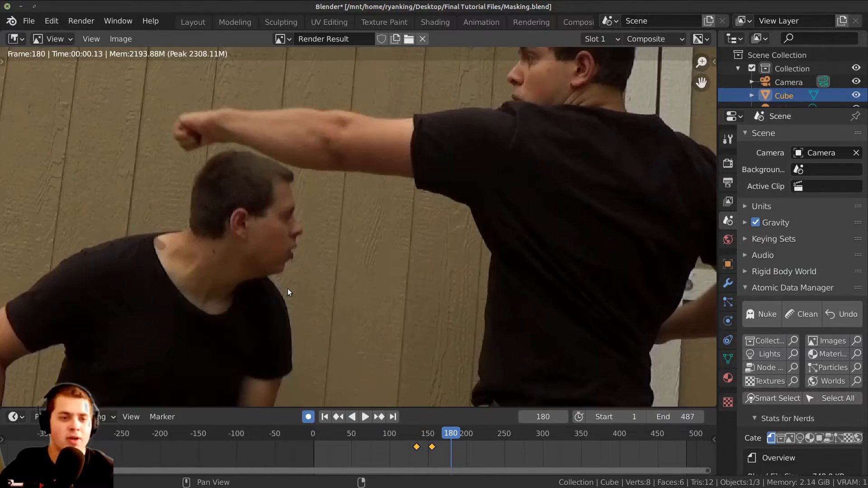
middle_click_drag(211, 138, 235, 142)
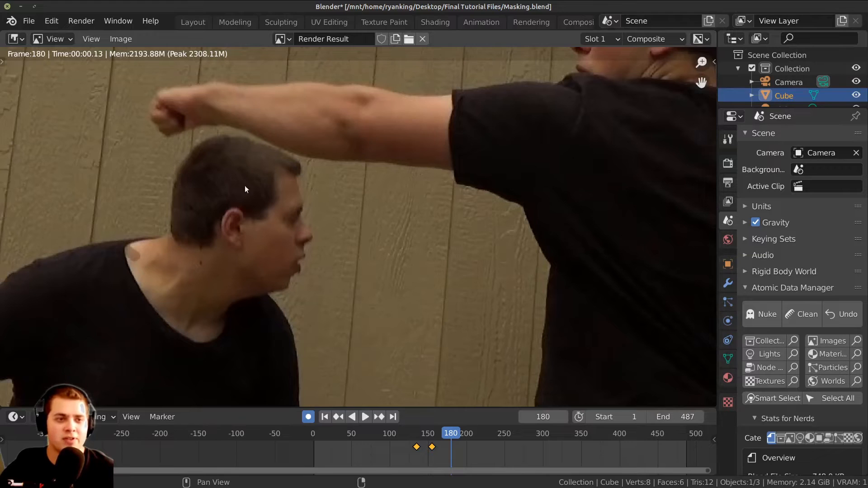
key("Escape")
scroll(312, 226, "up", 4)
left_click_drag(392, 194, 425, 213)
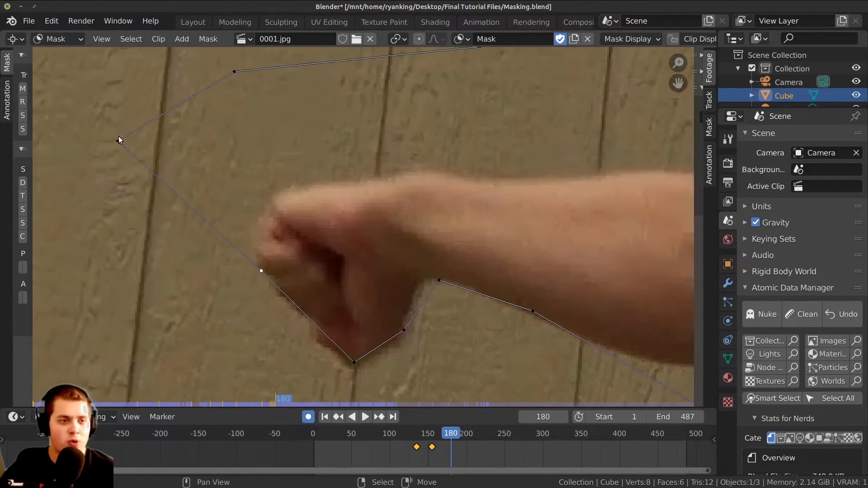
left_click_drag(243, 201, 256, 232)
left_click_drag(229, 79, 279, 188)
left_click(382, 165, "ctrl")
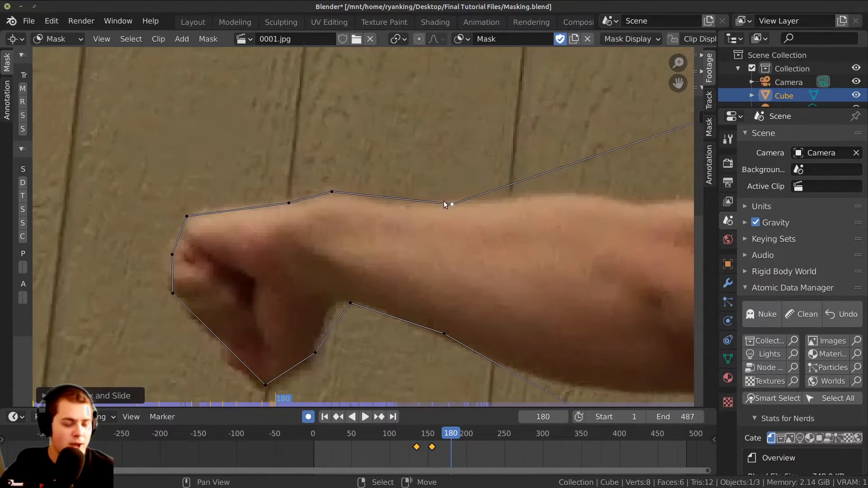
left_click_drag(566, 164, 559, 189, "ctrl")
scroll(559, 190, "down", 4)
middle_click_drag(525, 294, 526, 265)
At frame 181, rotate and move the arm's mask points together to match the new position of the fist
key("Right")
key("a")
scroll(525, 266, "up", 2)
key("r")
left_click(431, 220)
key("g")
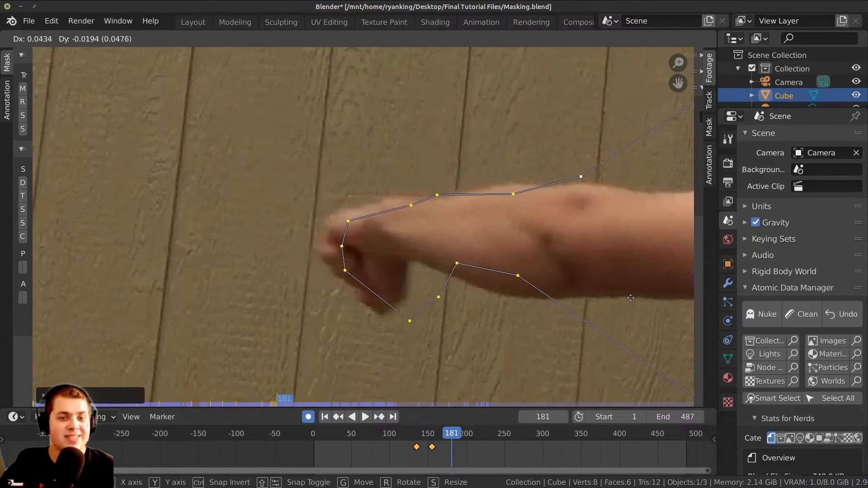
left_click(525, 262)
At frame 181, move individual mask points onto the outline of the fist and forearm
scroll(571, 243, "up", 2)
left_click_drag(582, 245, 554, 230)
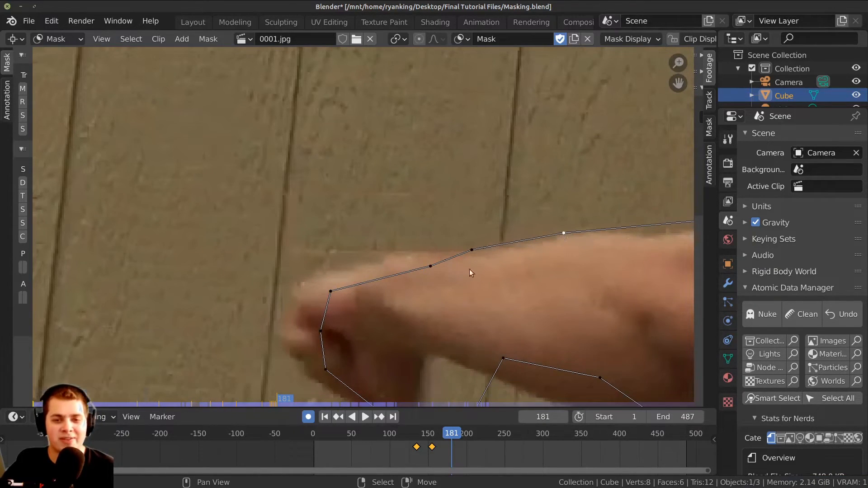
middle_click_drag(346, 306, 407, 274)
left_click_drag(388, 264, 355, 259)
left_click_drag(492, 236, 405, 235)
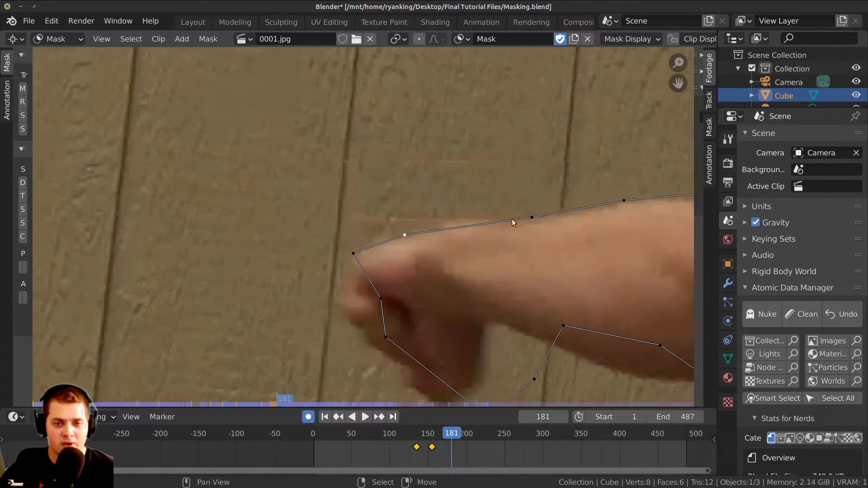
left_click_drag(531, 218, 480, 219)
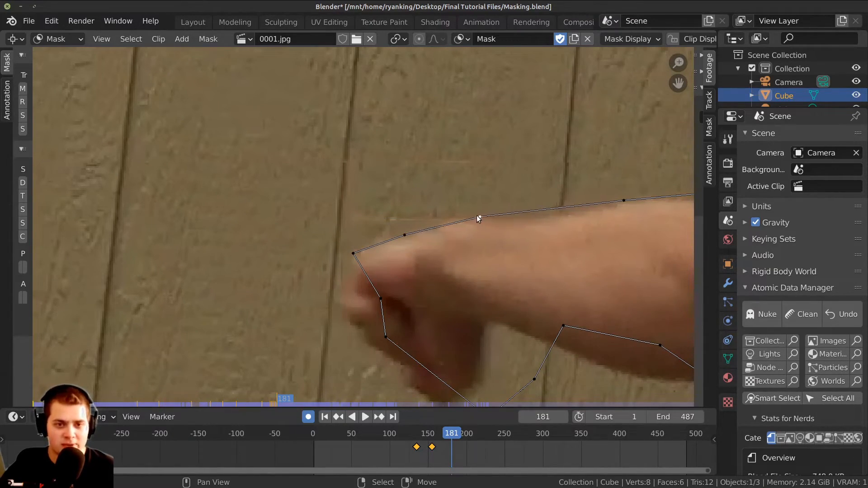
scroll(519, 186, "down", 6)
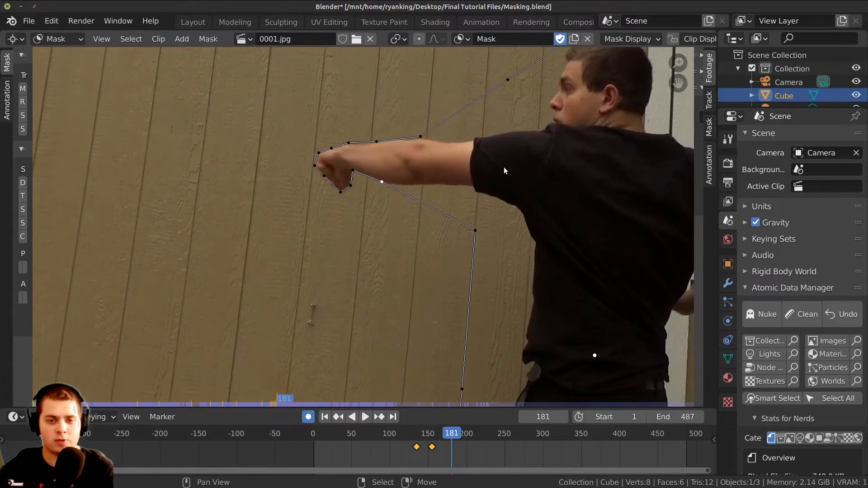
Render frame 181 and examine the mask edge where the fist overlaps the other man's head
key("F12")
middle_click_drag(346, 187, 390, 182)
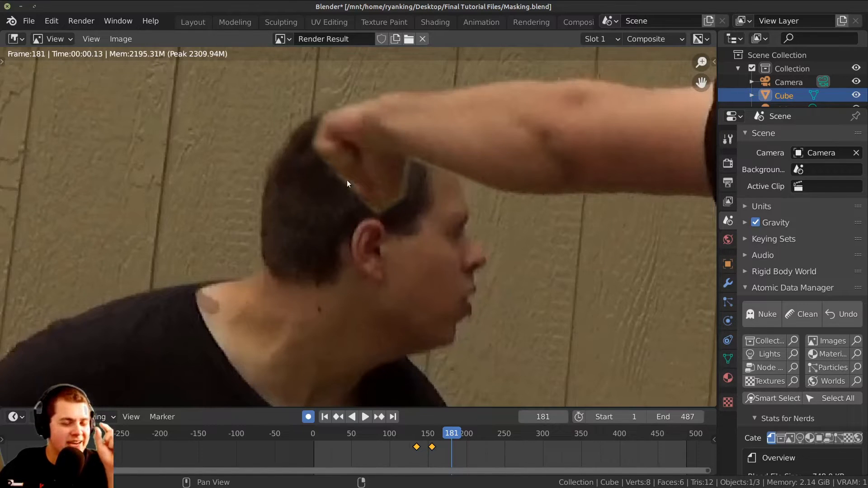
middle_click_drag(347, 184, 361, 184)
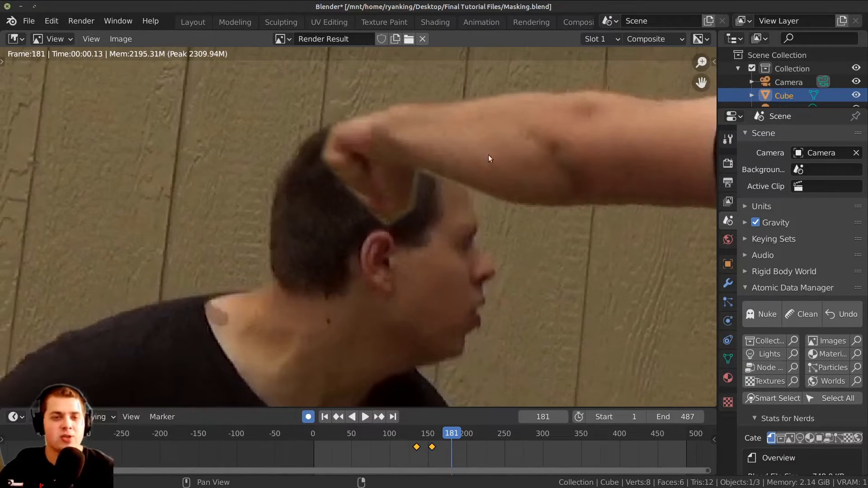
scroll(462, 190, "up", 6)
scroll(453, 211, "down", 6)
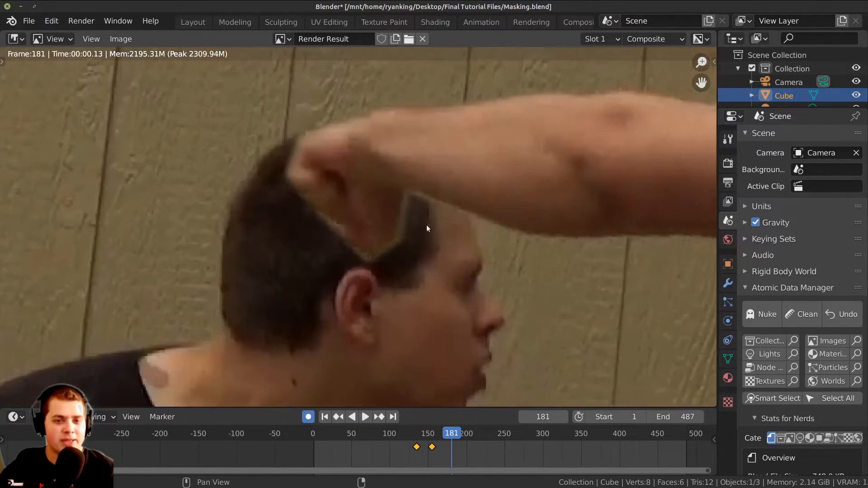
middle_click_drag(440, 266, 431, 284)
key("Escape")
Scale the fist's mask points down slightly, move them closer to the hand, and render frame 181 again
key("alt+a")
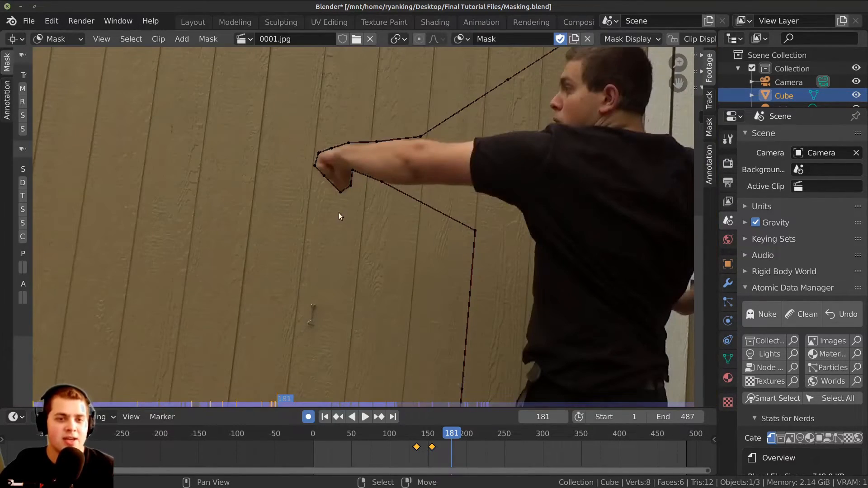
scroll(344, 199, "up", 2)
key("b")
left_click_drag(363, 71, 262, 217)
scroll(430, 220, "up", 1)
middle_click_drag(430, 221, 451, 306)
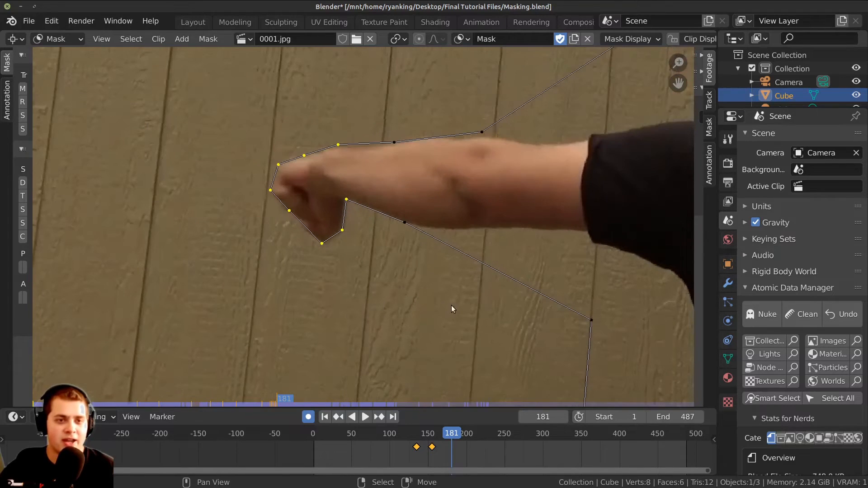
key("s")
left_click(431, 298)
key("g")
left_click(431, 297)
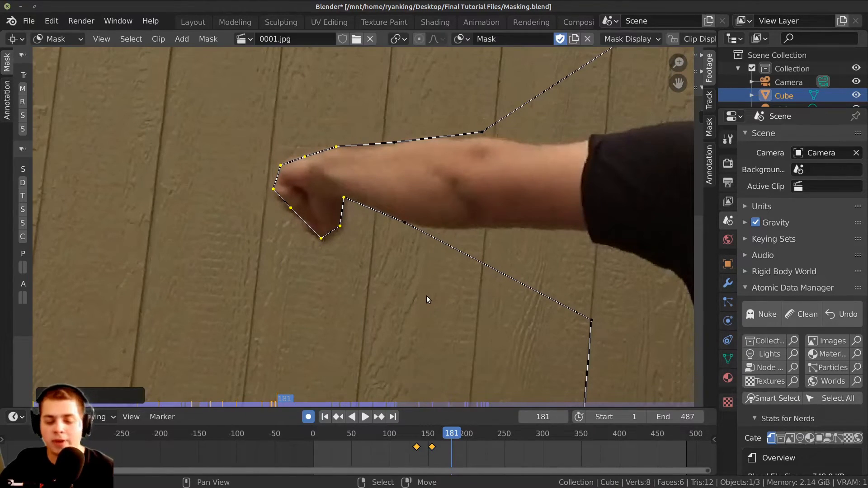
key("F12")
scroll(477, 223, "down", 3)
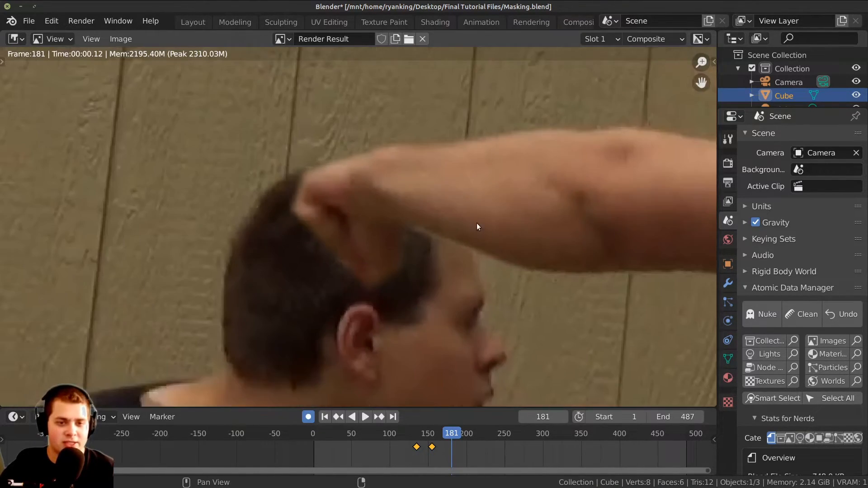
key("Escape")
At frame 182, reshape the mask points to follow the bent fist and the underside of the forearm
scroll(430, 226, "up", 3)
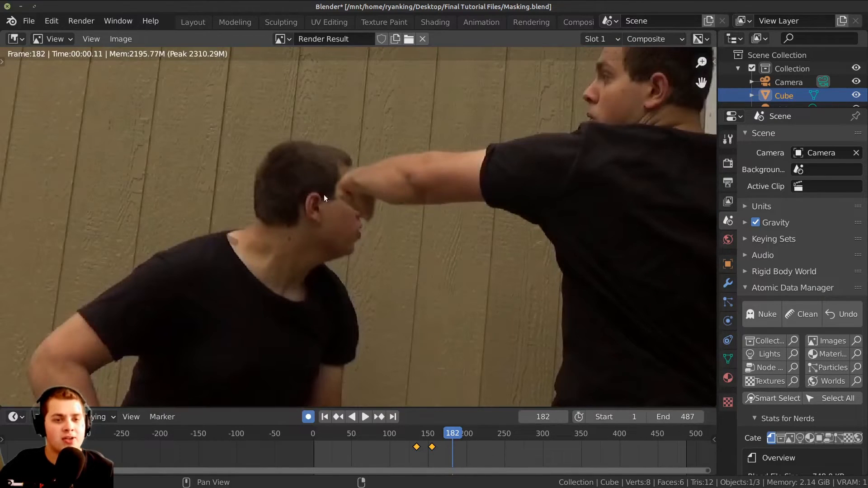
key("Escape")
scroll(362, 190, "up", 6)
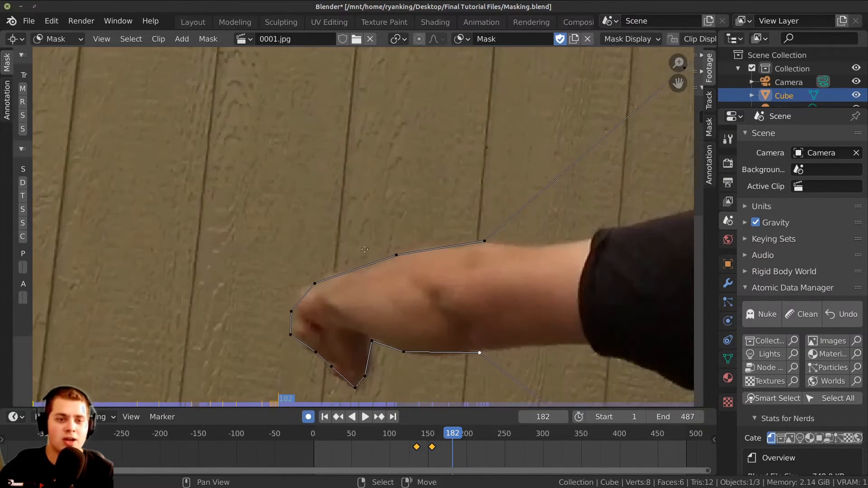
middle_click_drag(374, 196, 371, 237)
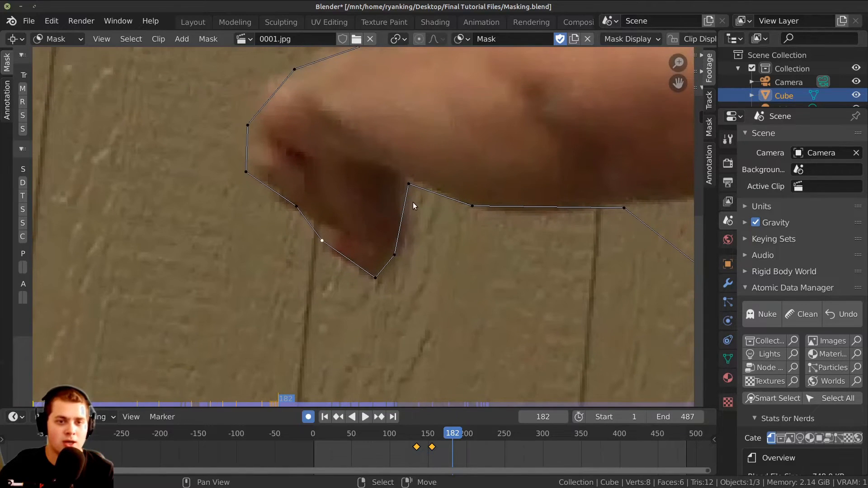
middle_click_drag(413, 202, 402, 228)
scroll(403, 229, "down", 4)
At frame 183, select the mask points around the arm and move them together over the retracting fist
key("Right")
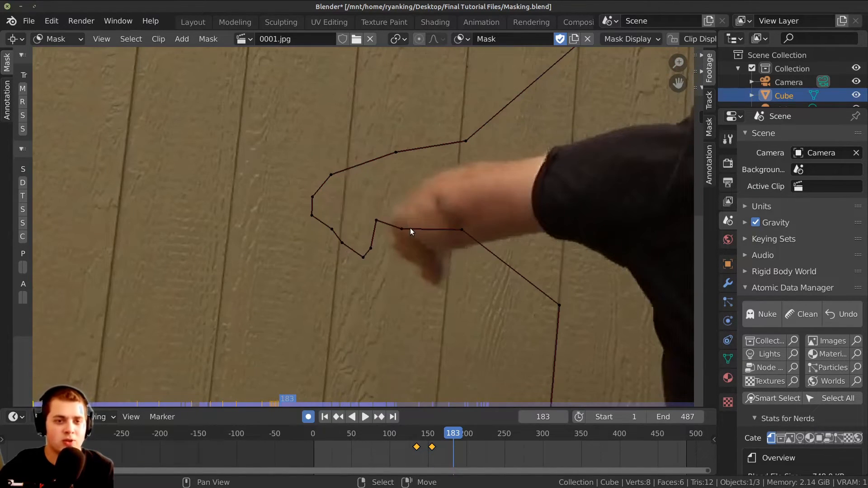
key("n")
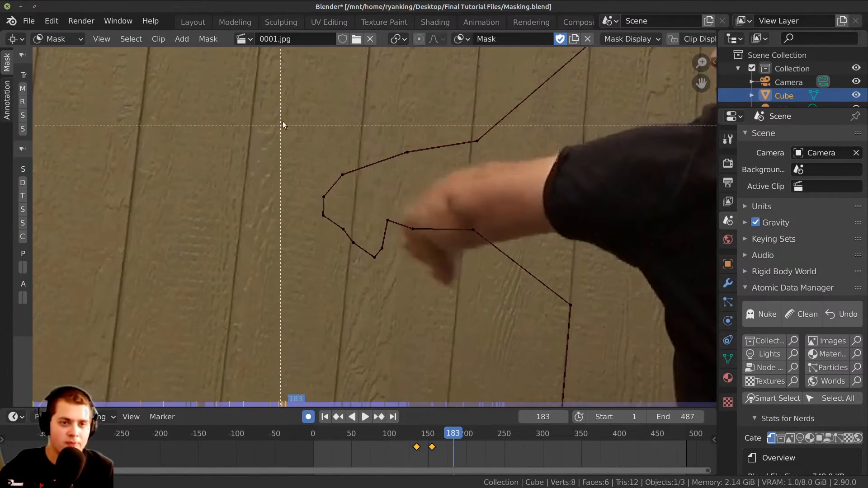
key("a")
key("g")
left_click(557, 134)
scroll(543, 204, "up", 2)
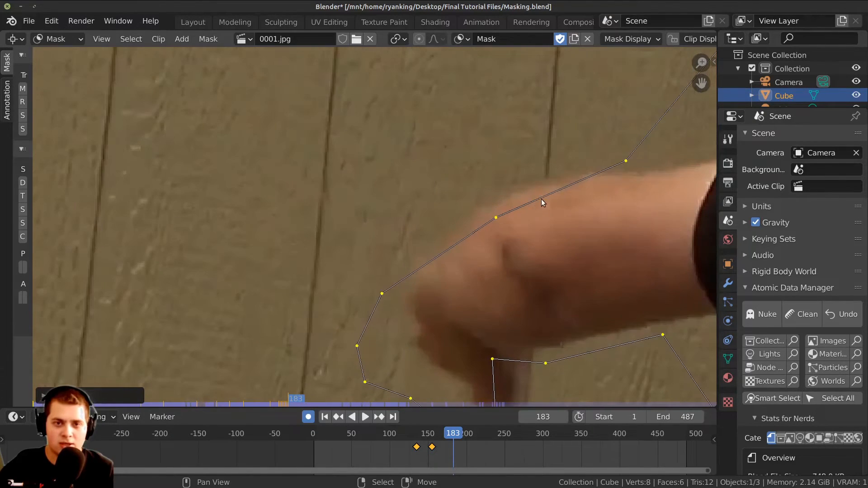
Move individual mask points onto the outline of the fist and forearm at frame 183, and render the frame
left_click_drag(625, 162, 622, 176)
left_click_drag(496, 218, 517, 194)
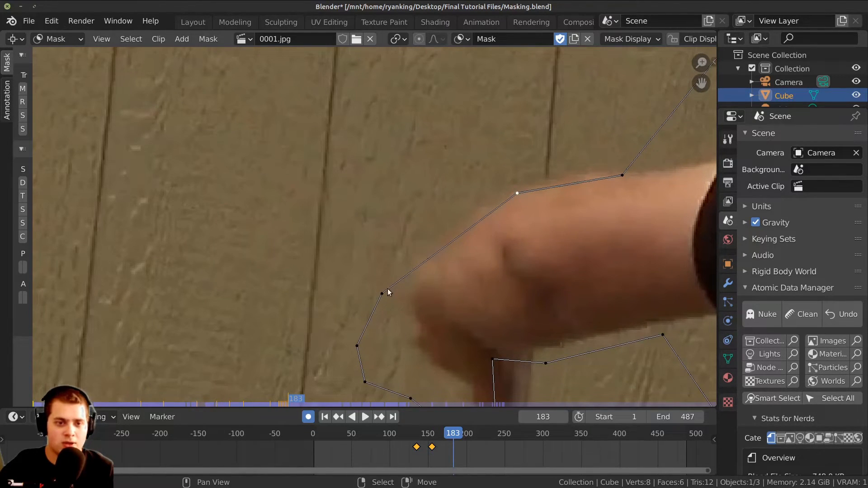
scroll(412, 233, "up", 2)
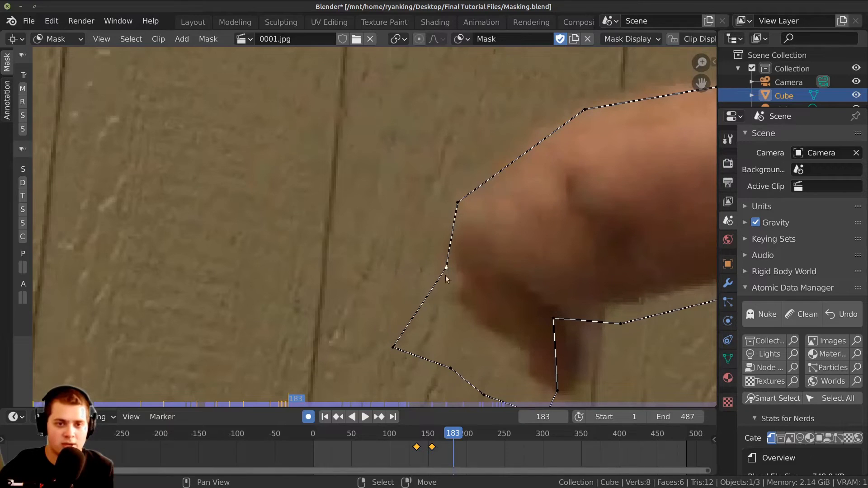
left_click_drag(458, 299, 466, 298)
middle_click_drag(458, 339, 441, 308)
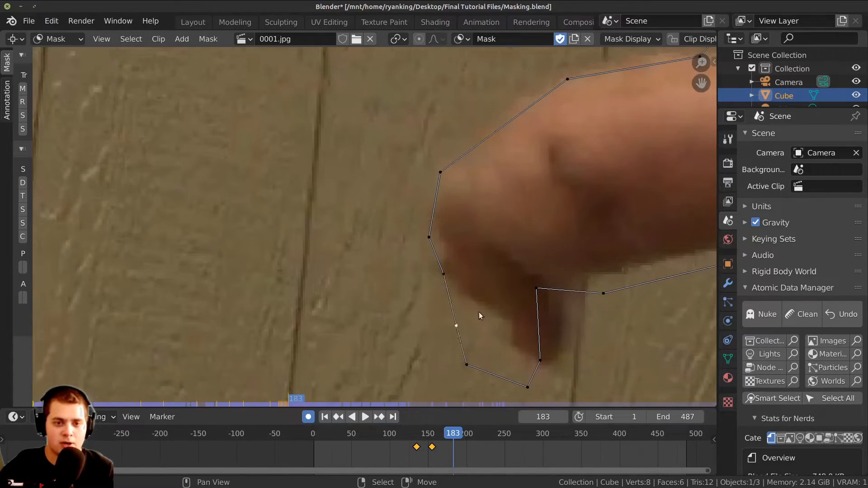
key("F12")
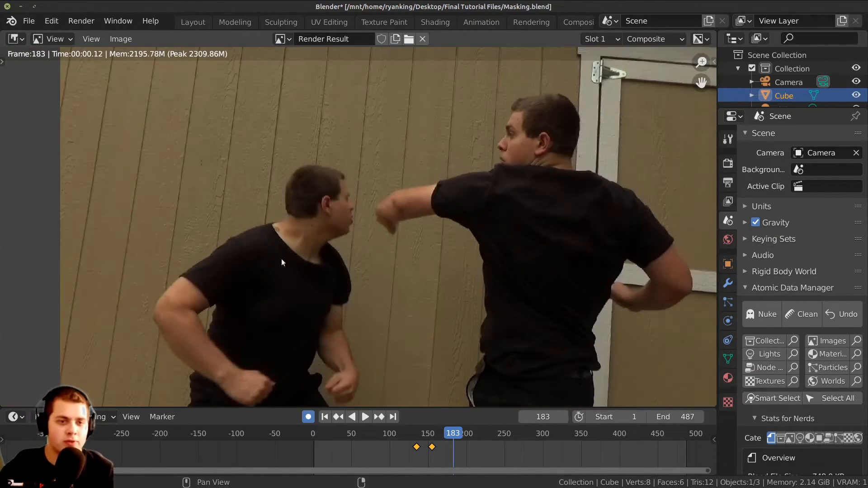
scroll(394, 269, "down", 2)
key("Escape")
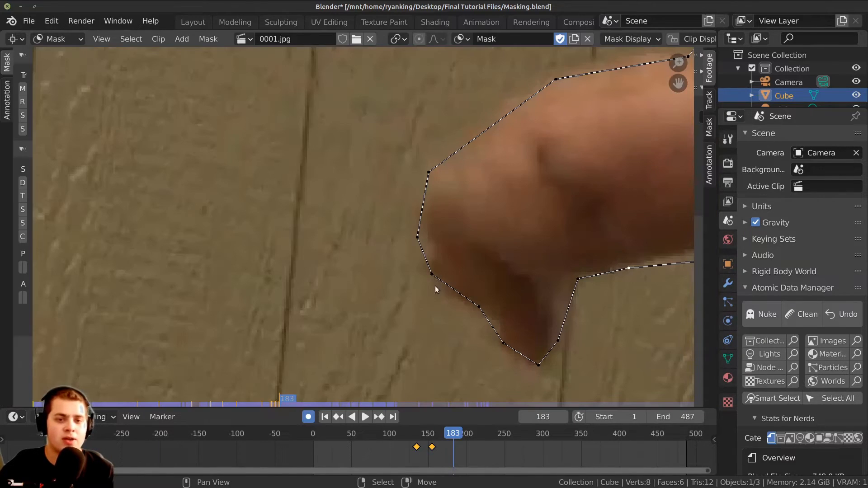
At frame 184, move the arm's mask points to enclose the man's bent elbow and lowered hand
scroll(436, 286, "down", 6)
key("Right")
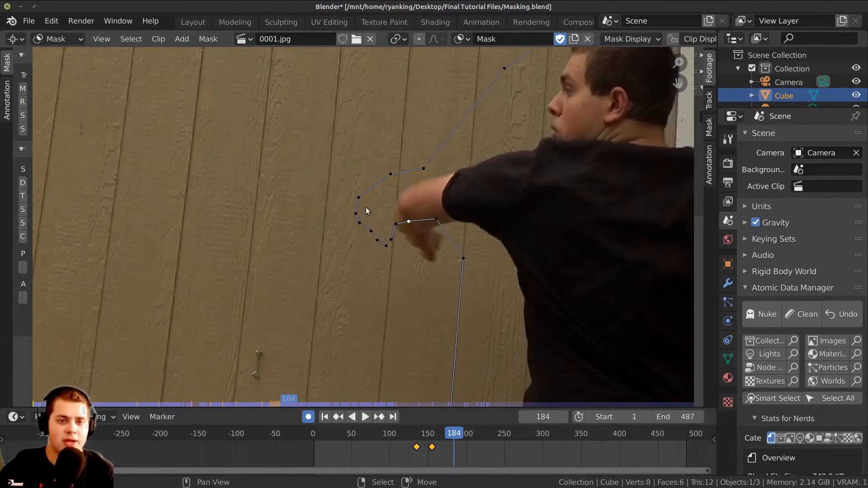
key("alt+a")
left_click_drag(386, 210, 452, 228)
key("g")
left_click(469, 295)
left_click_drag(464, 258, 460, 287)
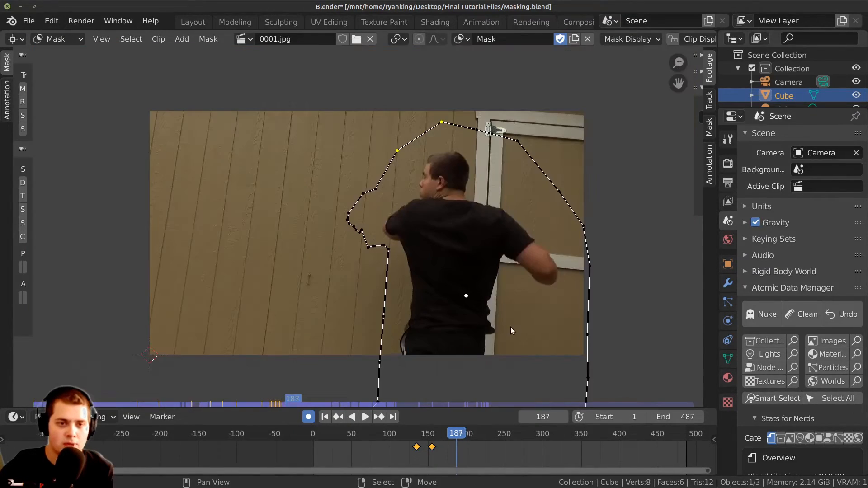
Advance frame by frame to frame 205 and examine whether the man stays inside the mask
key("Right")
key("Right")
key("Right")
key("Right")
key("Right")
key("Right")
key("Right")
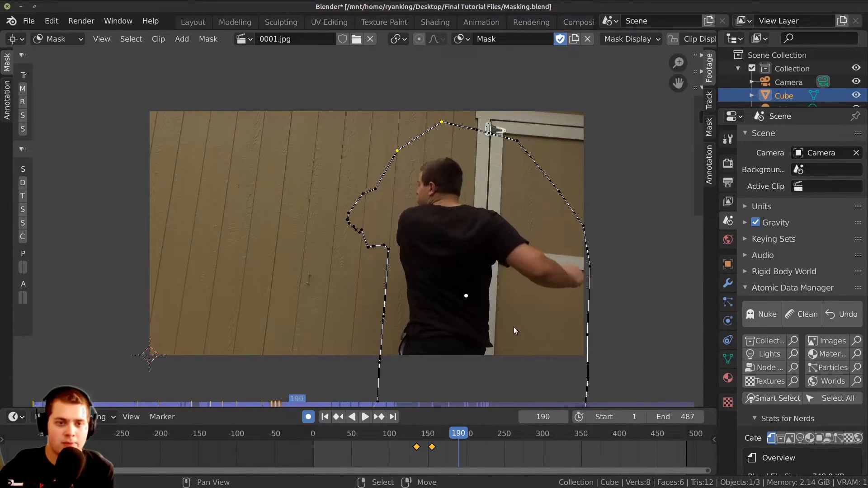
key("Right")
key("Right")
key("Right")
key("Right")
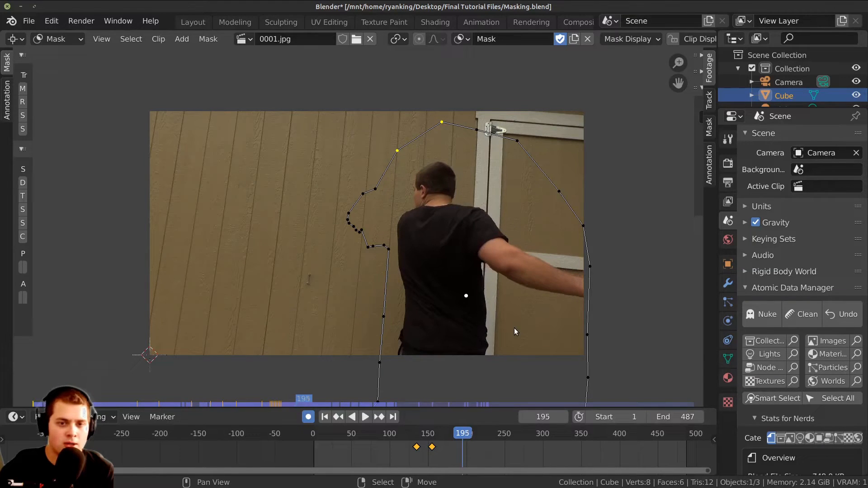
key("Right")
key("Right")
key("Right")
key("Right")
key("Right")
key("Right")
key("Right")
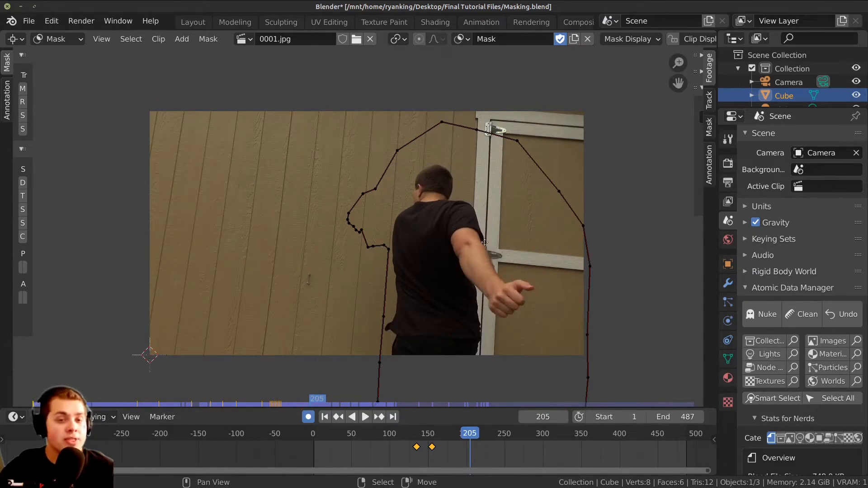
At frame 205, select the mask points on the wall side of the man, move them farther away from his back and squash them along X
scroll(481, 246, "up", 5)
scroll(403, 240, "down", 5)
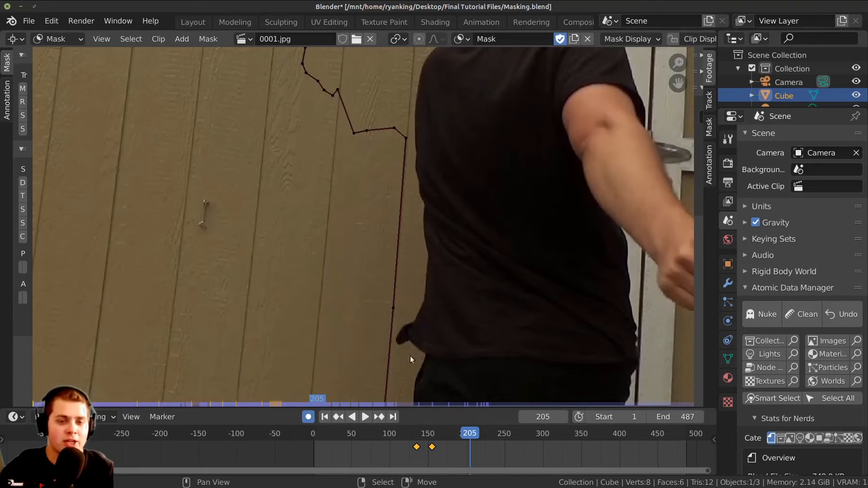
left_click_drag(406, 81, 280, 365)
key("g")
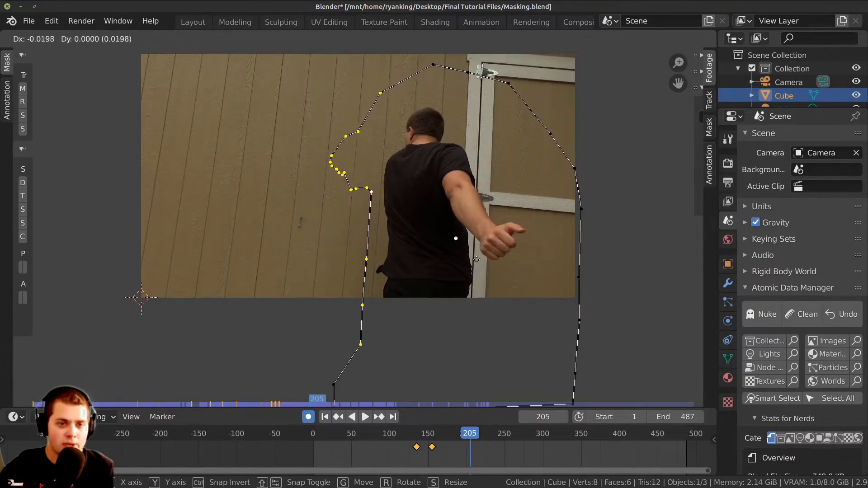
left_click(321, 176)
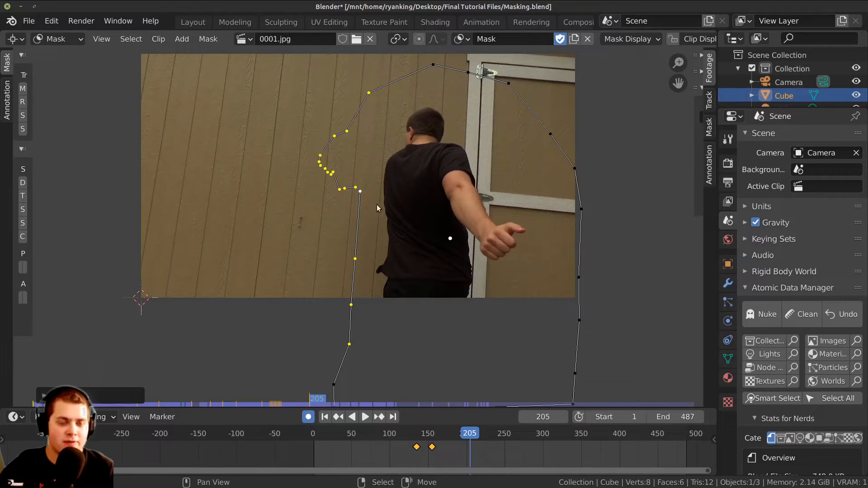
scroll(497, 215, "up", 3)
key("s")
key("x")
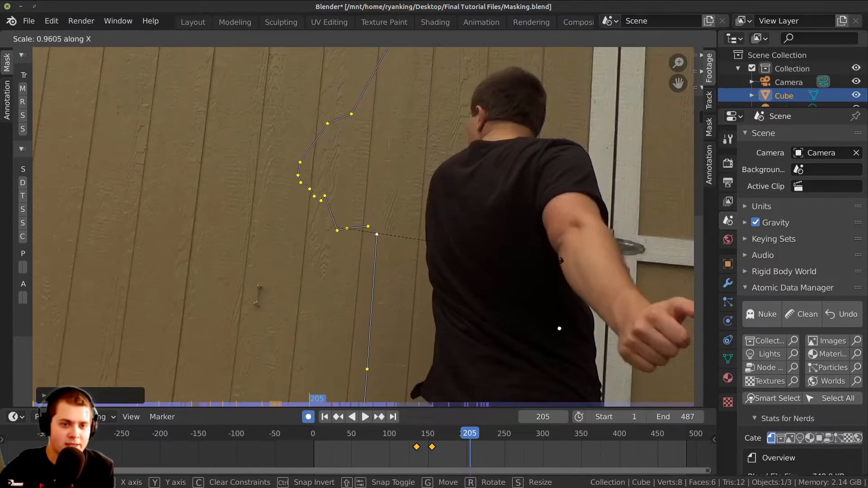
left_click(366, 244)
Move the individual mask points of the former arm bulge so they run down in a smoother line beside the man at frame 205
scroll(367, 244, "up", 2)
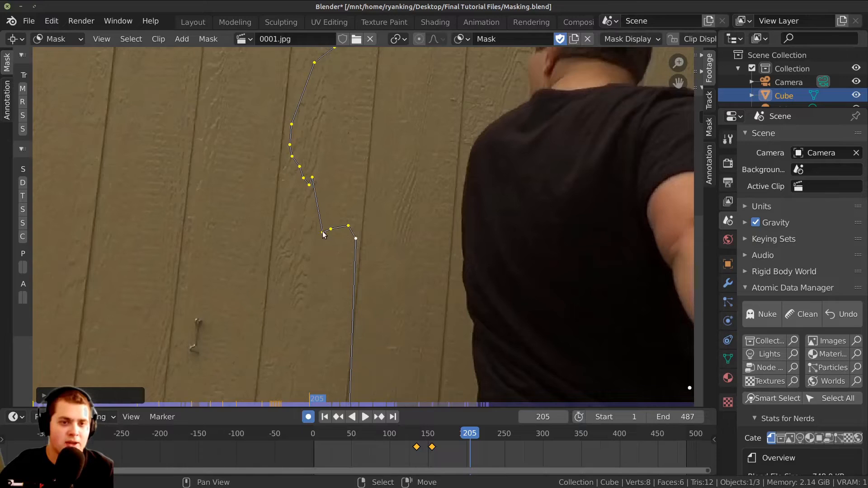
left_click_drag(324, 235, 334, 203)
left_click_drag(356, 238, 355, 275)
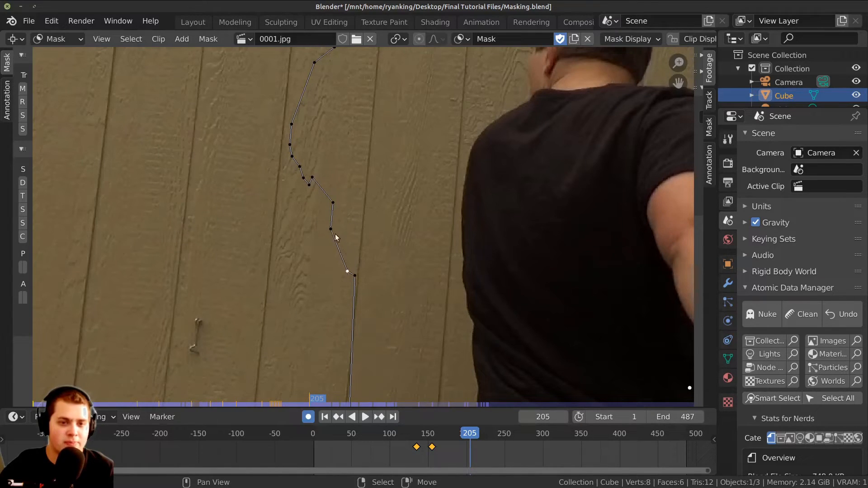
left_click_drag(331, 231, 339, 228)
middle_click_drag(339, 228, 345, 258)
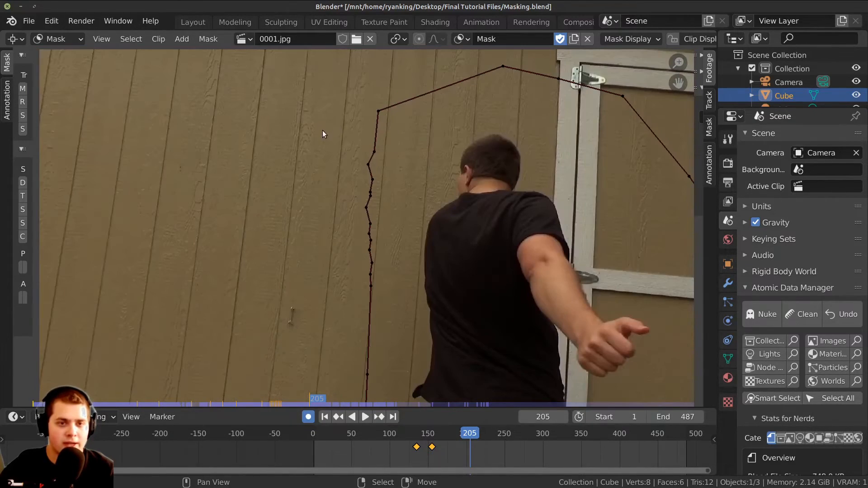
Select the uneven mask points beside the man and scale them along X into a nearly straight vertical edge
left_click_drag(322, 130, 395, 270)
key("s")
key("x")
left_click(403, 271)
scroll(407, 265, "down", 3)
middle_click_drag(432, 237, 443, 197)
key("a")
key("a")
key("a")
Render frame 205 and examine the composite between the two men for visible mask edges
scroll(443, 198, "up", 1)
key("F12")
scroll(453, 239, "up", 5)
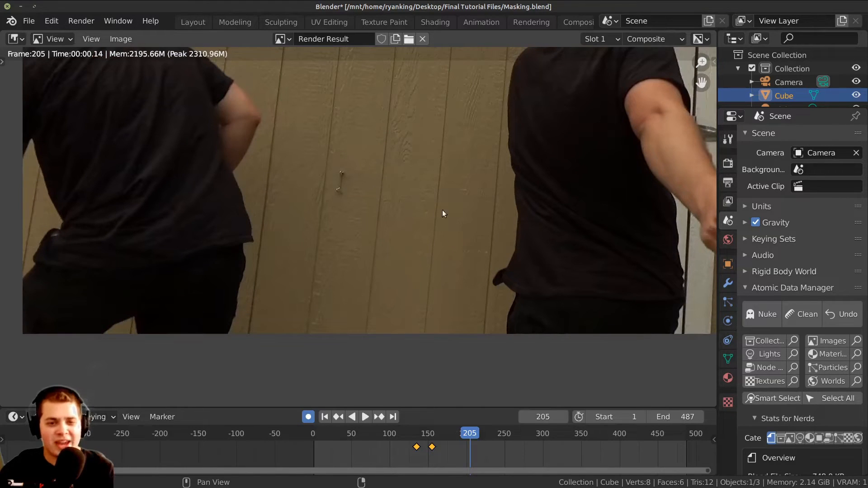
scroll(452, 199, "down", 1)
middle_click_drag(462, 207, 458, 239)
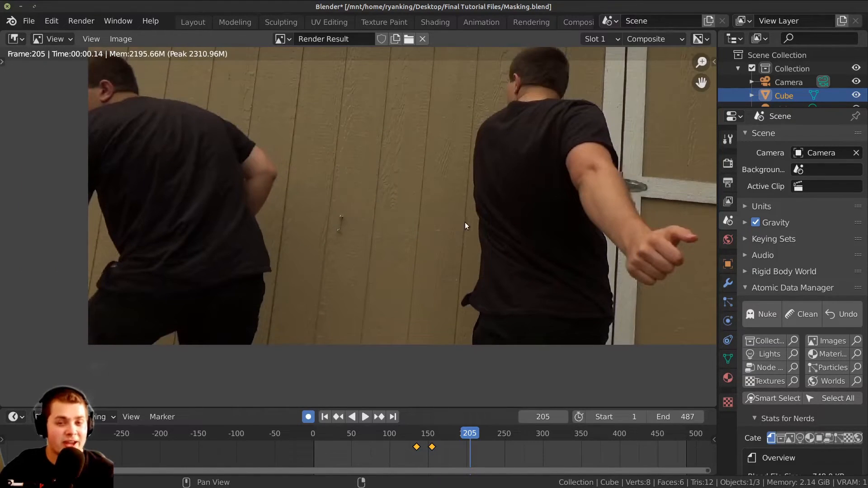
key("Escape")
Scrub between frames 189 and 206 and check how the mask follows the man
mouse_move(467, 451)
left_mouse_down()
mouse_move(449, 454)
mouse_move(471, 457)
left_mouse_up()
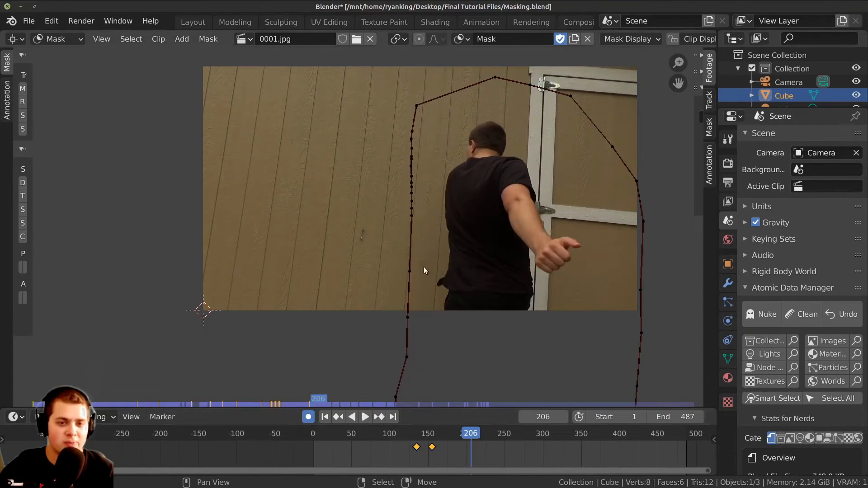
scroll(445, 265, "up", 2)
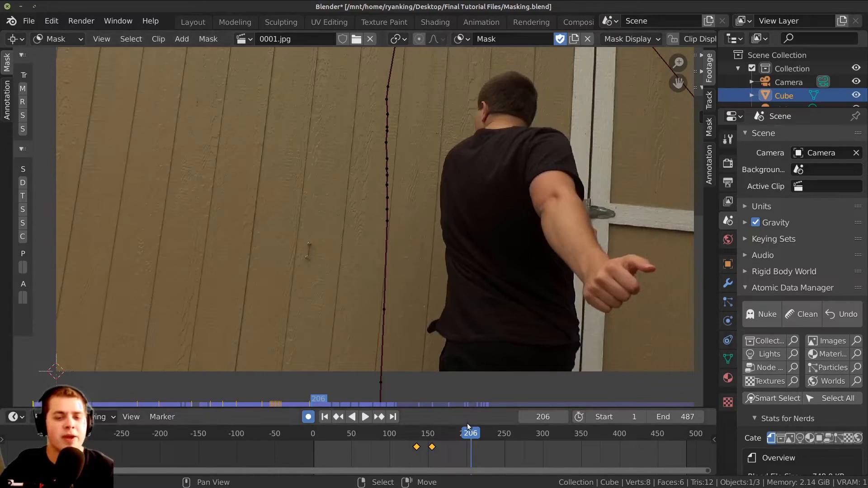
left_click_drag(472, 438, 466, 466)
scroll(488, 22, "down", 2)
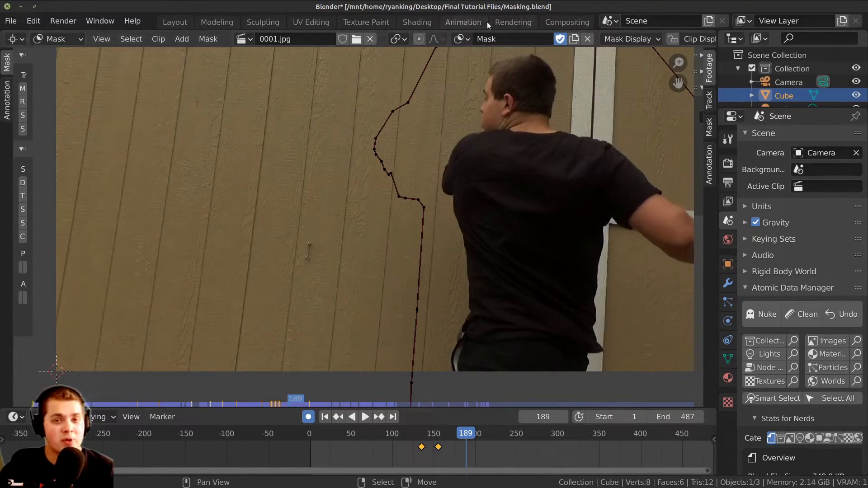
left_click_drag(468, 460, 474, 432)
scroll(524, 22, "down", 2)
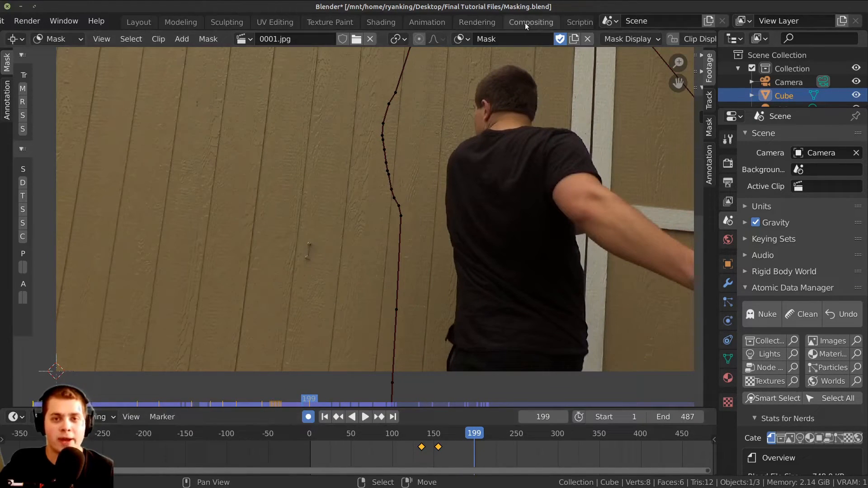
In the Compositing workspace, keyframe the Blur node's X and Y at 6 on frame 184
left_click(527, 25)
middle_click_drag(464, 226, 492, 229)
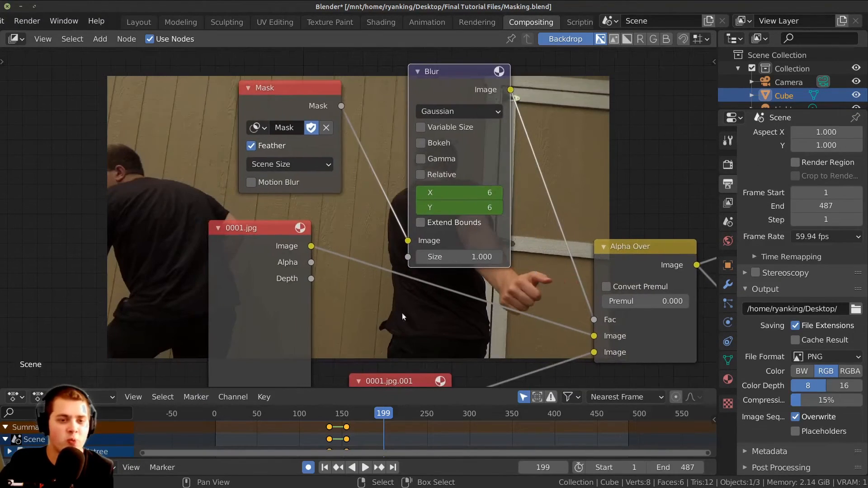
left_click_drag(384, 437, 367, 439)
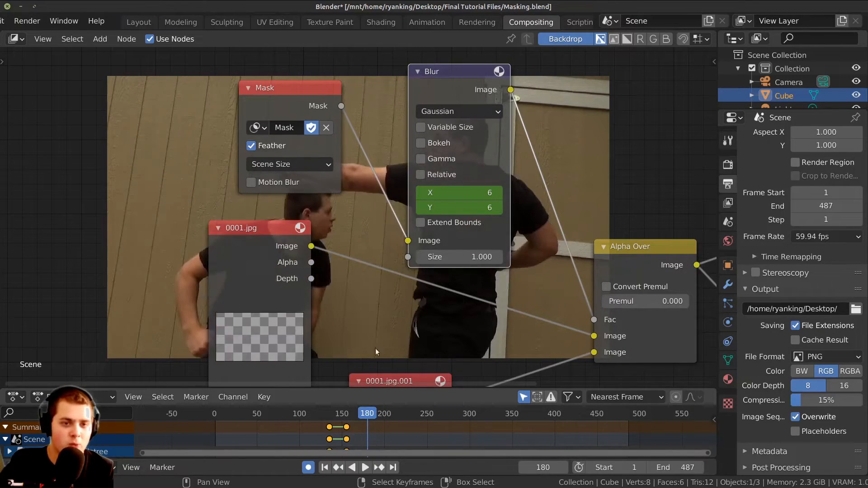
scroll(362, 217, "down", 1)
key("Right")
key("Right")
key("Right")
key("Right")
middle_click_drag(362, 237, 400, 162)
key("i")
key("i")
scroll(407, 212, "down", 1)
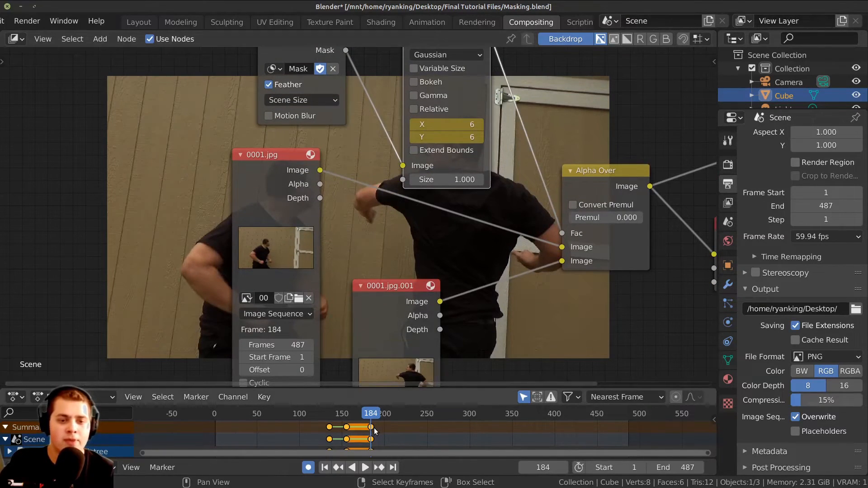
At frame 212, set the Blur node's X and Y to 100 and keyframe them
key("space")
key("space")
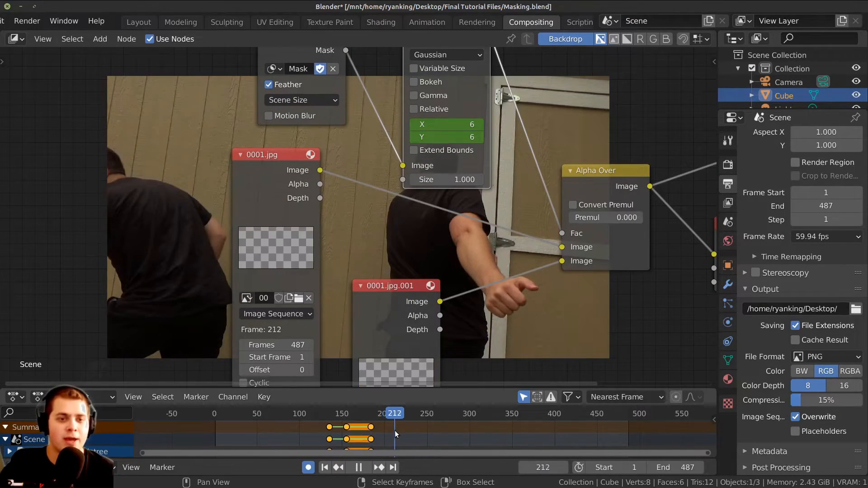
middle_click_drag(458, 107, 440, 229)
left_click_drag(425, 247, 425, 259)
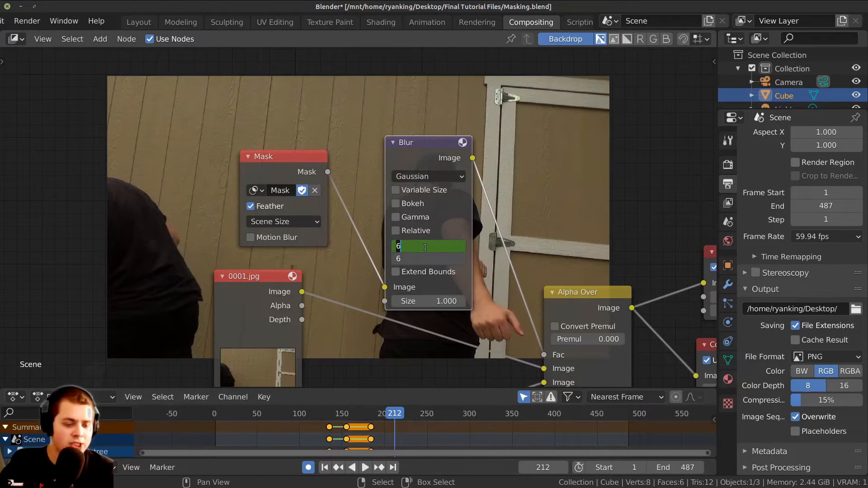
type("100")
key("Return")
key("i")
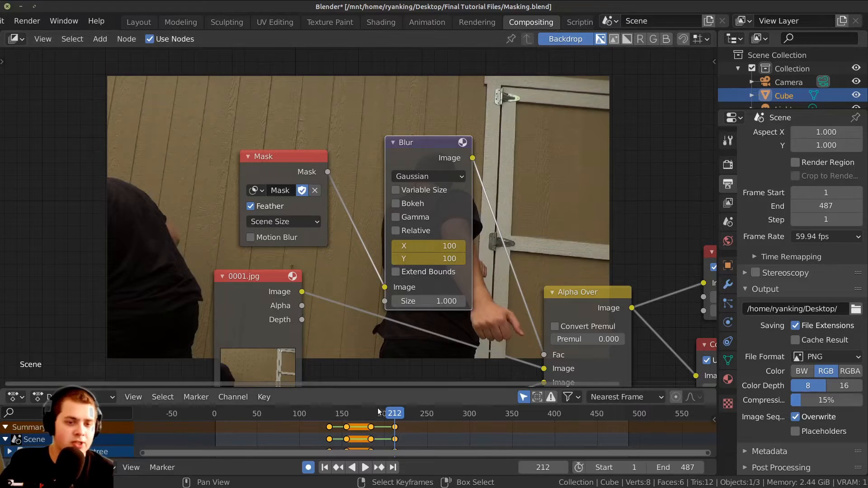
Preview the blurred mask around frame 212 and raise the Blur node's X and Y to 150 there
left_click_drag(383, 388, 383, 379)
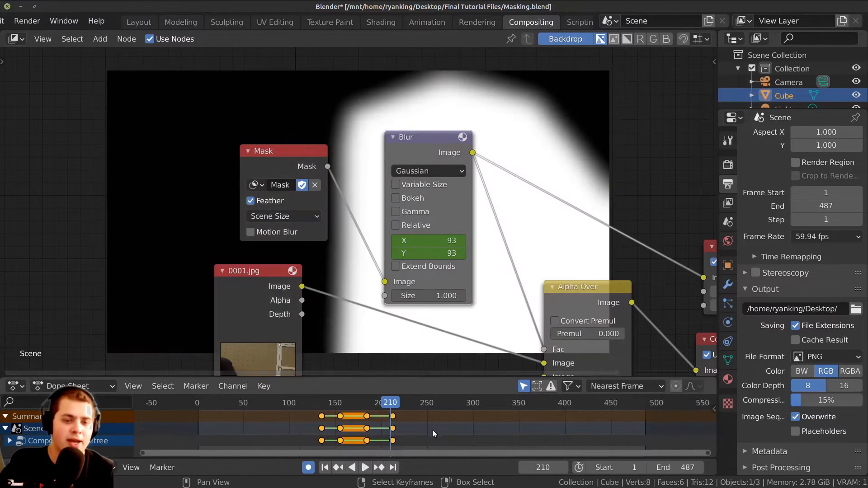
scroll(433, 430, "up", 4)
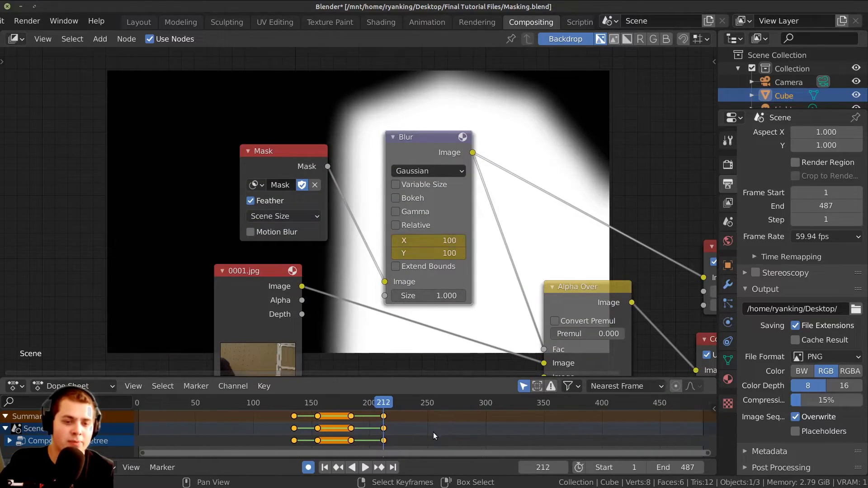
left_click_drag(436, 241, 439, 255)
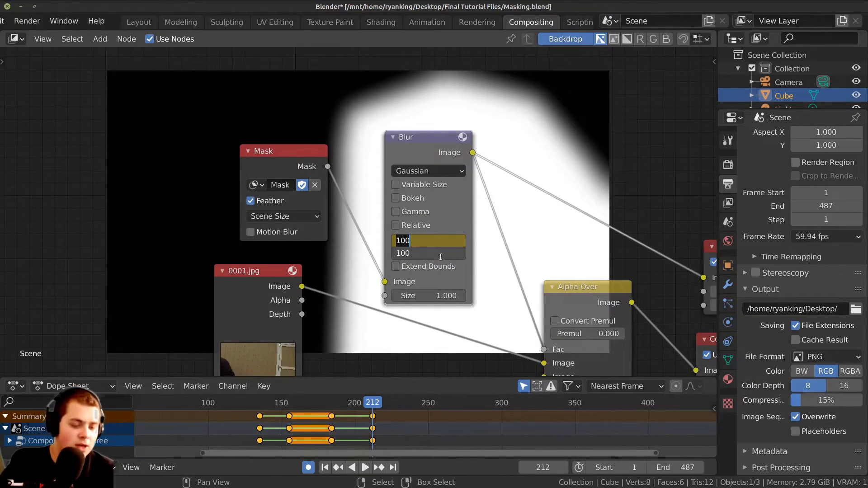
type("150")
key("Return")
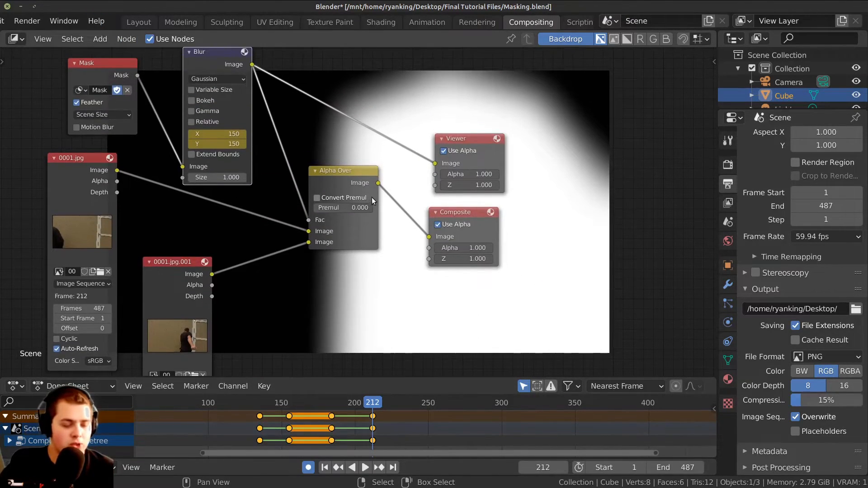
Show the Alpha Over output in the Viewer node
left_click(372, 209, "ctrl+shift")
scroll(415, 181, "up", 1)
middle_click_drag(371, 209, 313, 89)
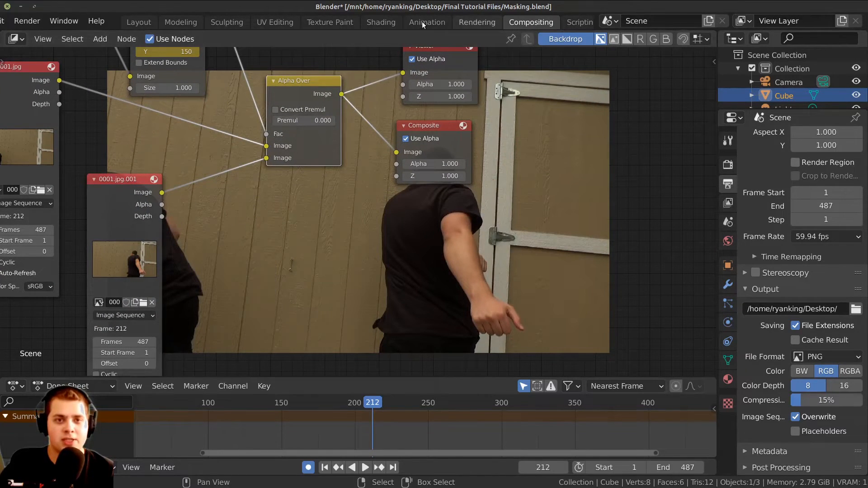
In the Masking workspace, advance past frame 224, select all mask points, scale them along X and shift the mask around the man
scroll(475, 22, "down", 5)
left_click(556, 23)
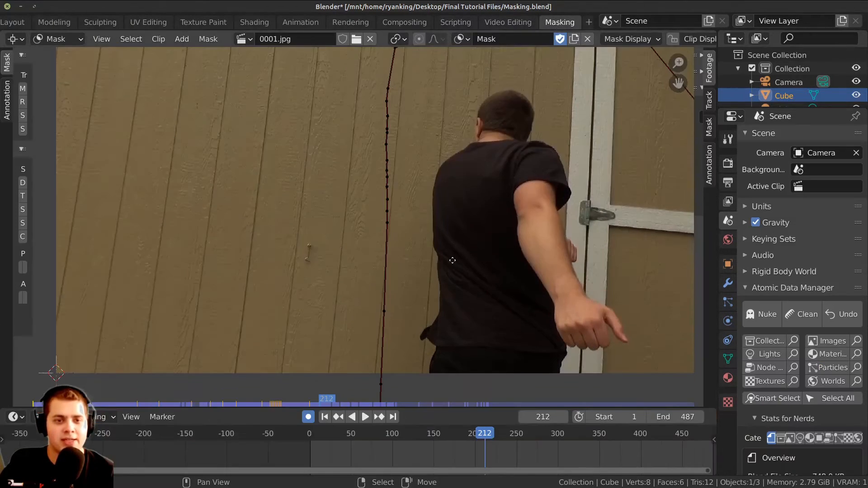
left_click_drag(478, 453, 488, 453)
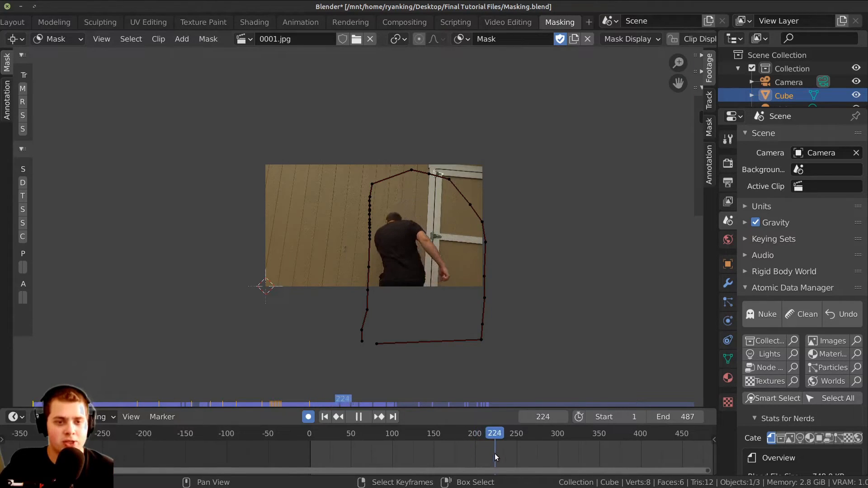
key("space")
scroll(472, 289, "up", 3)
key("a")
key("s")
key("x")
left_click(645, 285)
key("g")
left_click(599, 276)
At frame 260, move the whole mask toward the wall side so it gives the man's outstretched arm more room
left_click_drag(493, 441, 524, 443)
left_click(634, 274)
key("g")
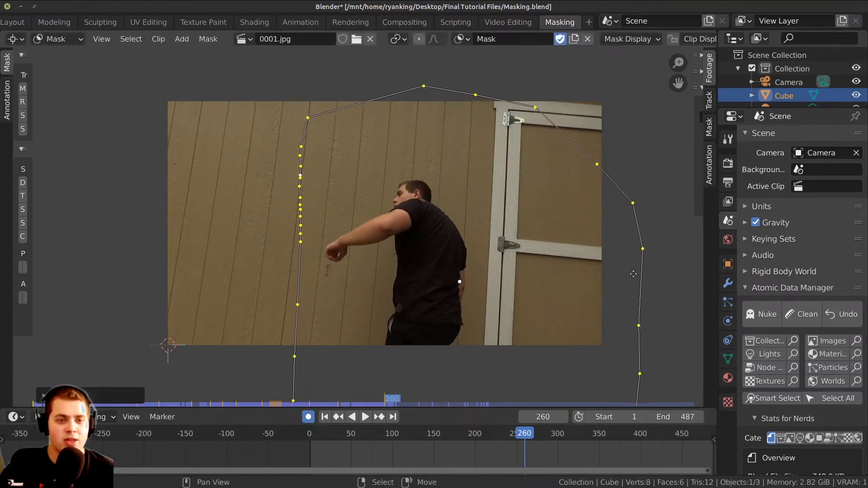
left_click(602, 270)
Play and scrub through the frames after 260 to check that the man stays inside the mask
key("space")
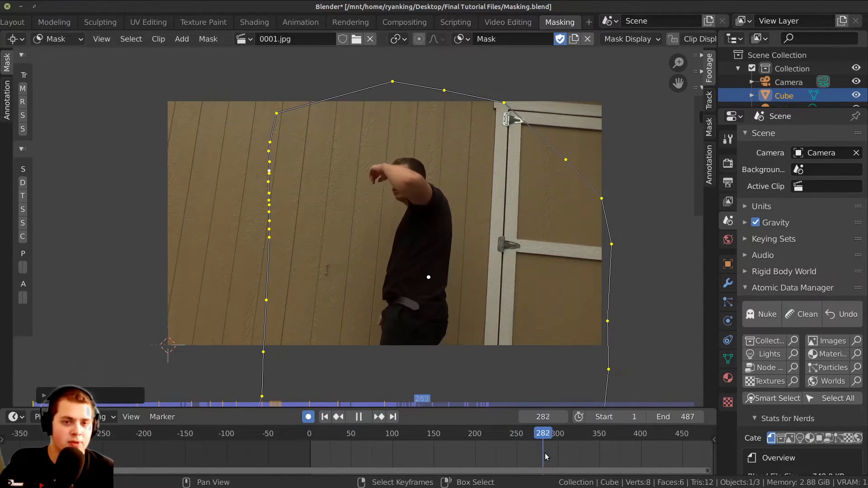
key("space")
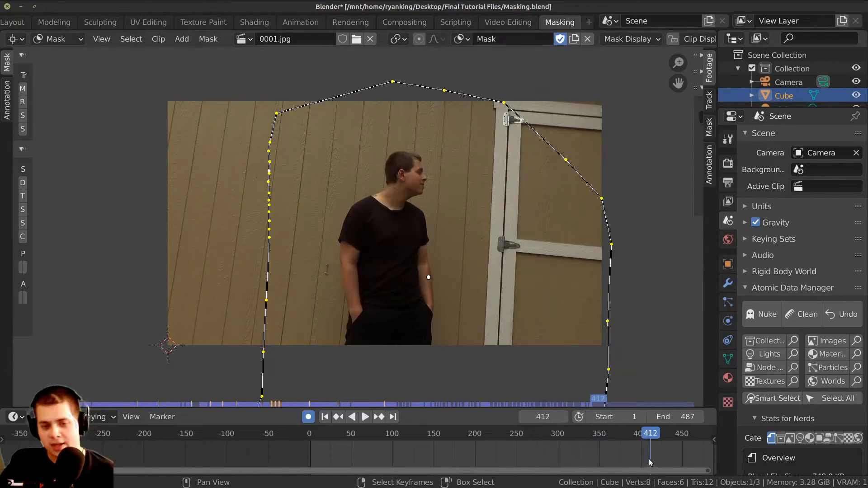
scroll(633, 459, "down", 4)
middle_click_drag(596, 456, 552, 455)
left_click(574, 454)
scroll(489, 251, "up", 1)
scroll(488, 250, "down", 2)
middle_click_drag(472, 215, 467, 220)
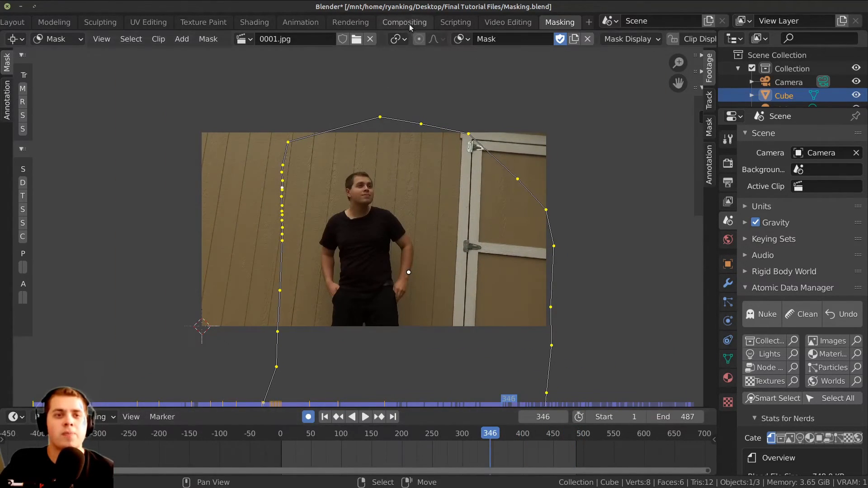
Return to the Compositing workspace, turn off automatic keyframing and play back the composite
left_click(409, 22)
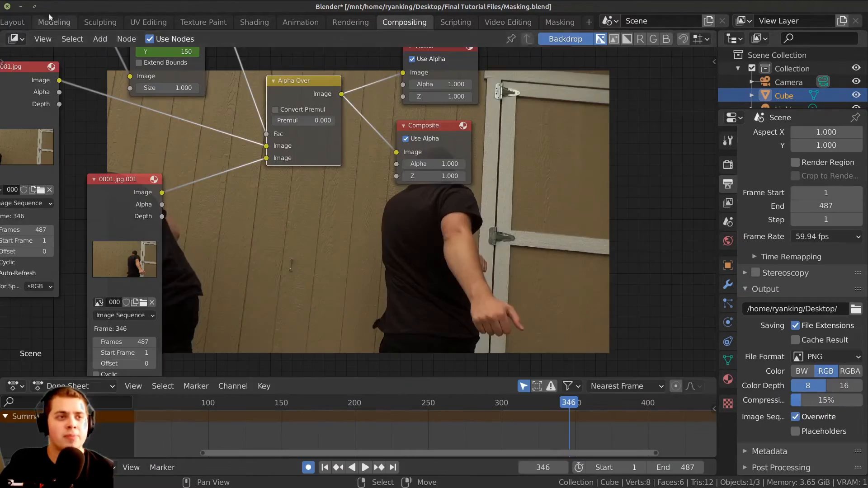
left_click(10, 21)
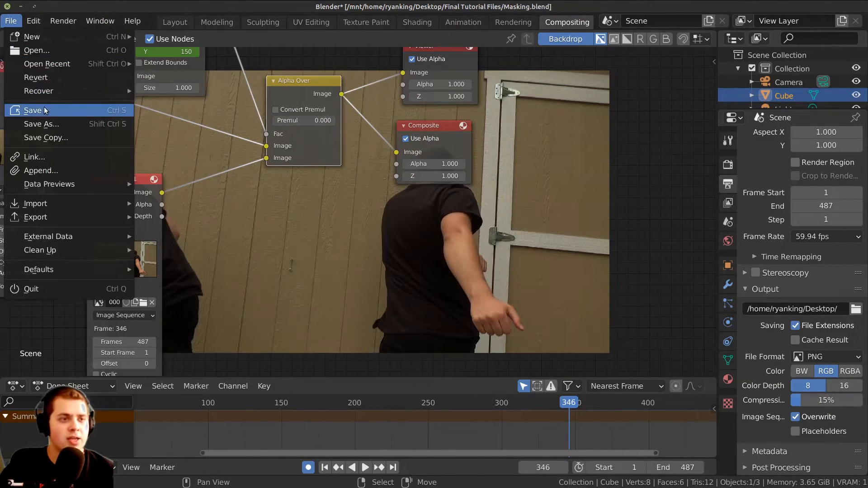
key("Escape")
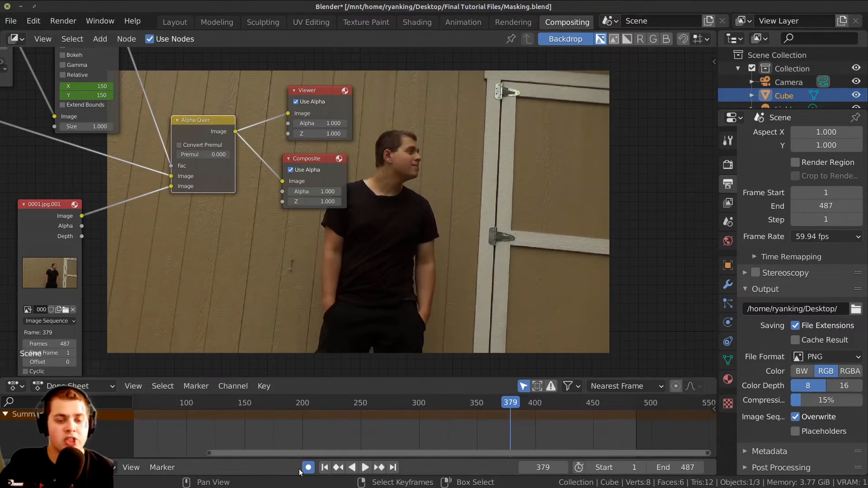
left_click(308, 470)
key("space")
key("space")
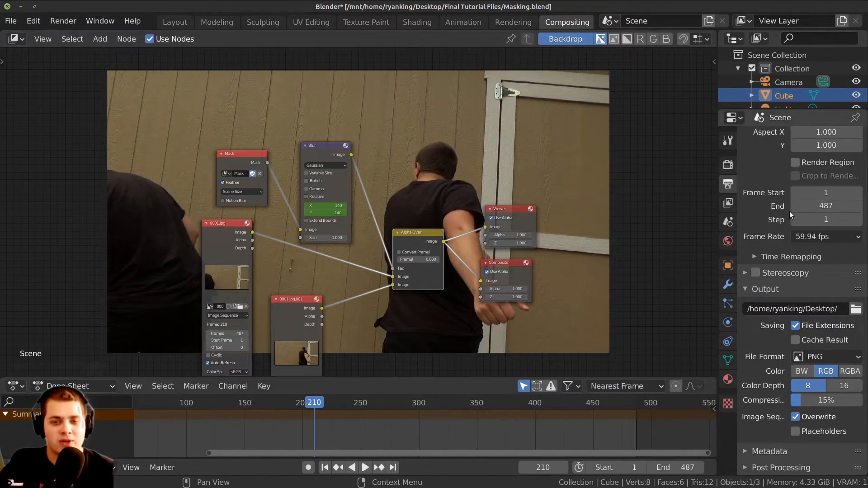
Create a folder named "final images" inside Final Tutorial Files and set it as the render output folder
left_click(855, 310)
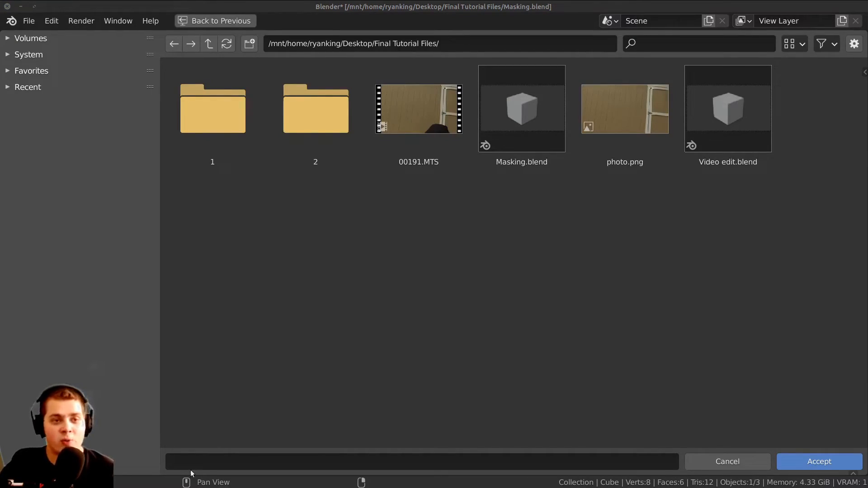
left_click(249, 45)
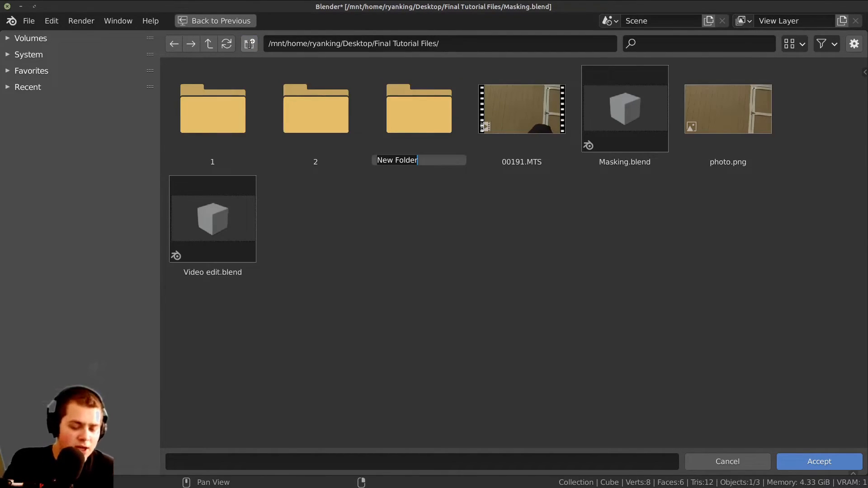
type("final rend")
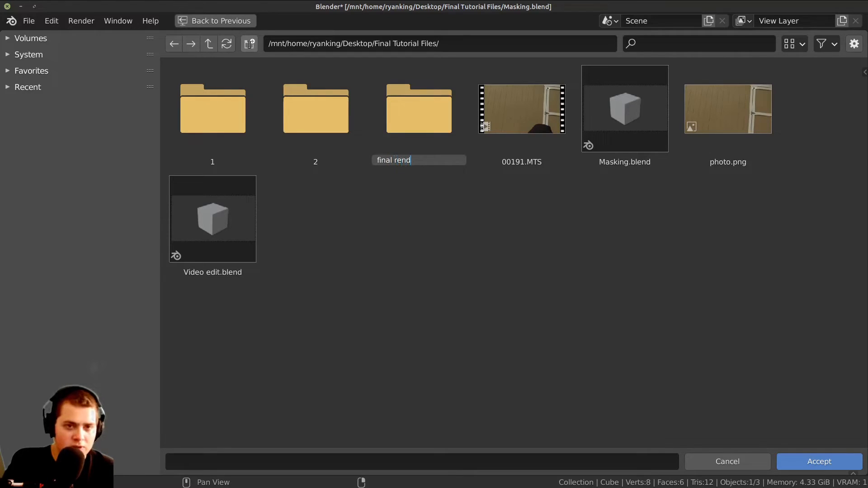
type("images")
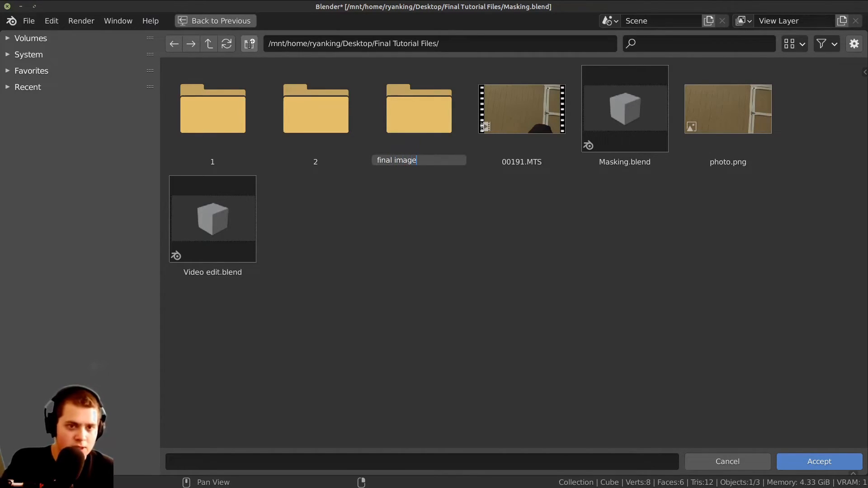
key("Return")
double_click(437, 105)
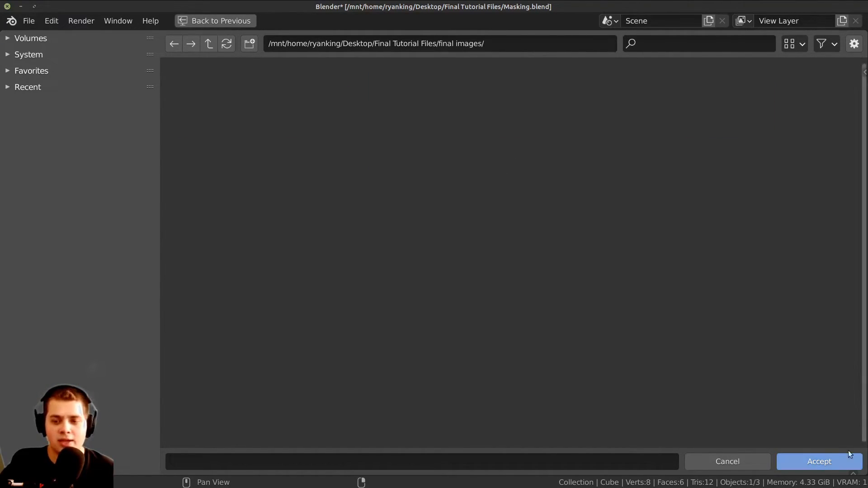
left_click(819, 462)
Set the render output format to JPEG with 100% quality
scroll(819, 335, "down", 4)
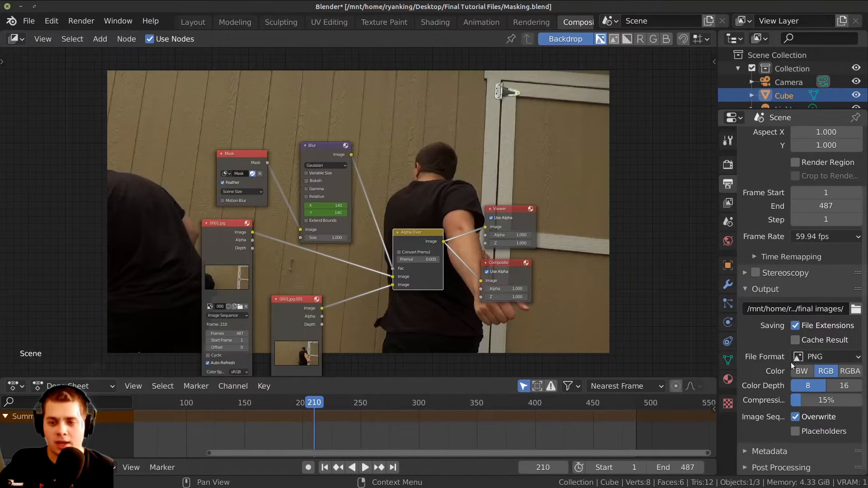
left_click(811, 357)
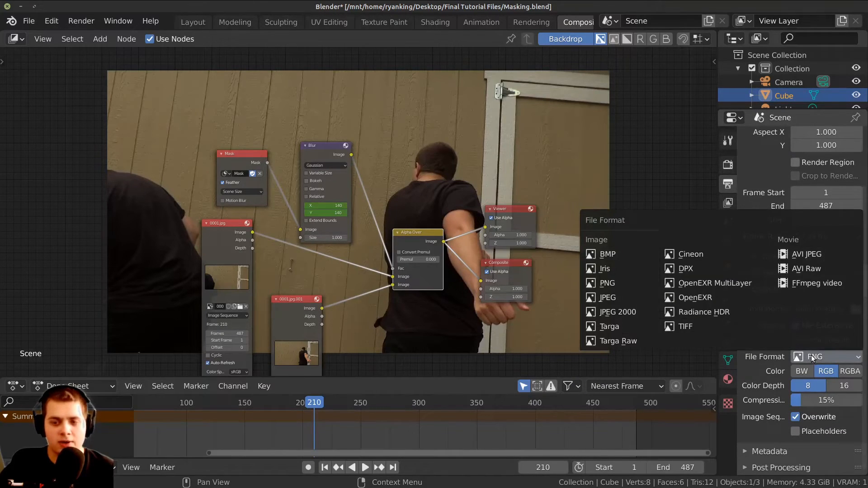
left_click(610, 298)
left_click_drag(813, 399, 861, 400)
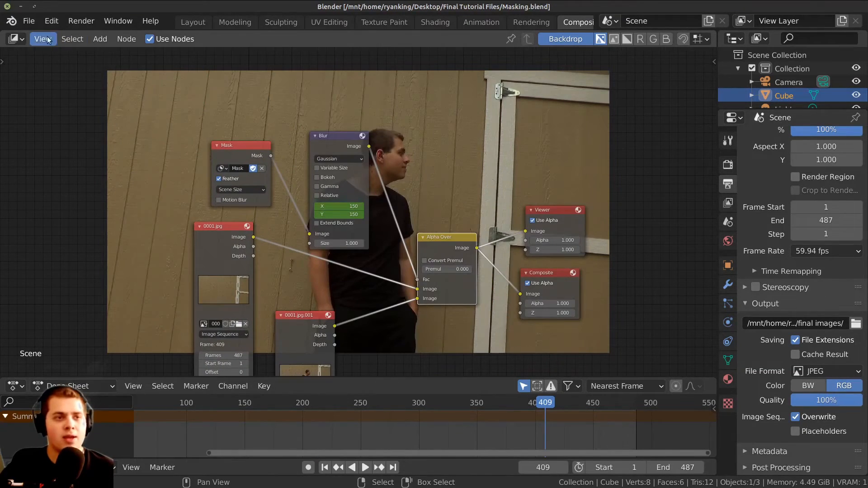
Save Masking.blend and render the full composite animation
left_click(28, 21)
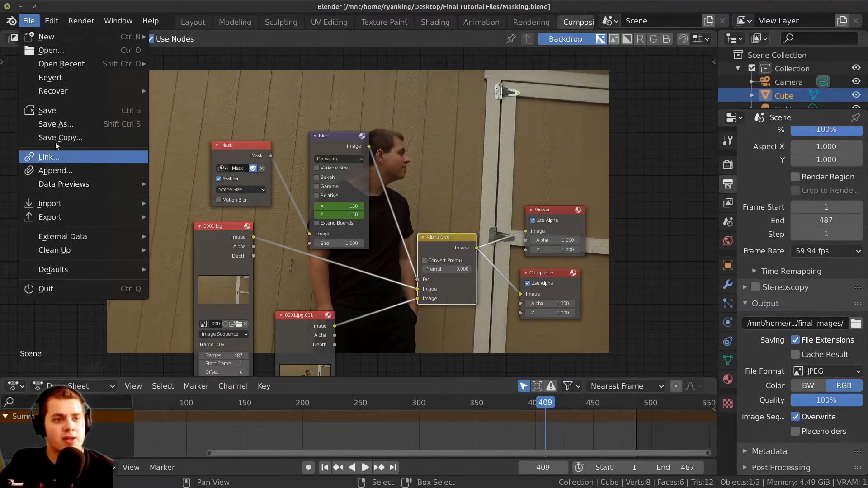
left_click(47, 112)
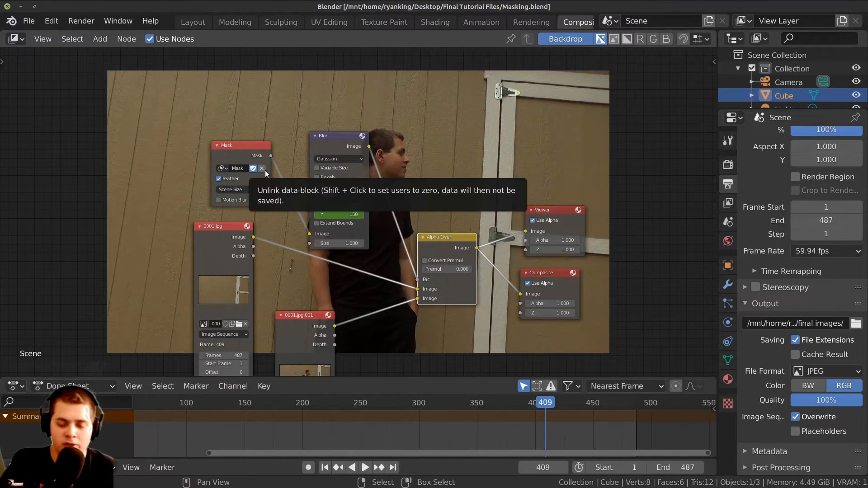
key("ctrl+F12")
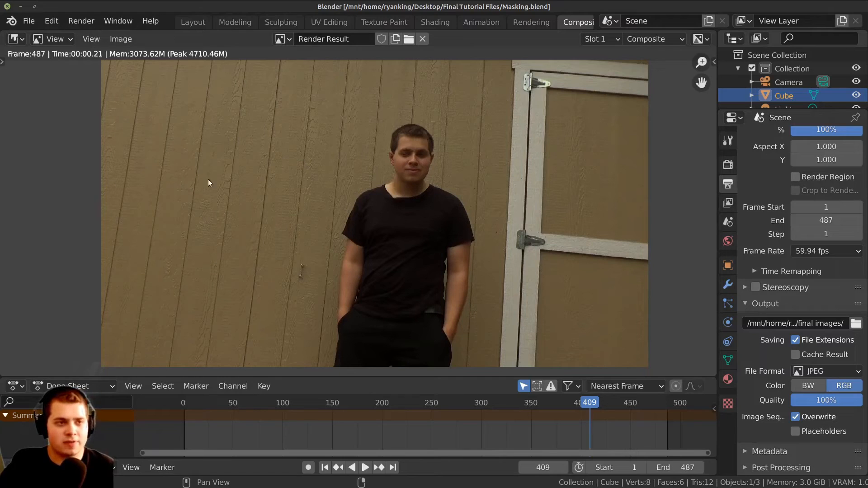
Save Masking.blend again and open Video edit.blend from the Final Tutorial Files folder in the file manager
left_click(29, 21)
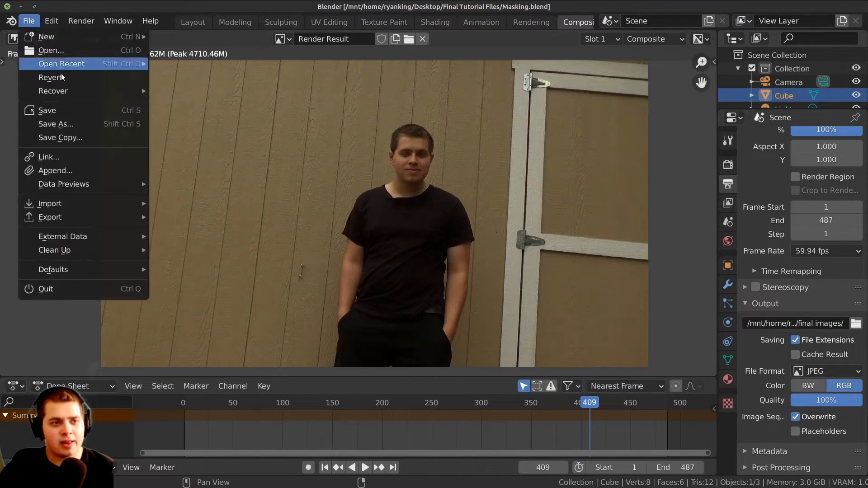
left_click(65, 111)
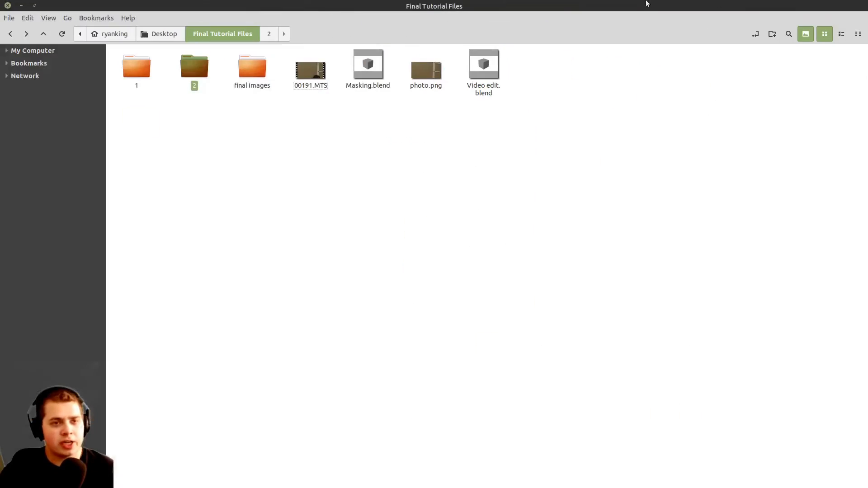
double_click(487, 69)
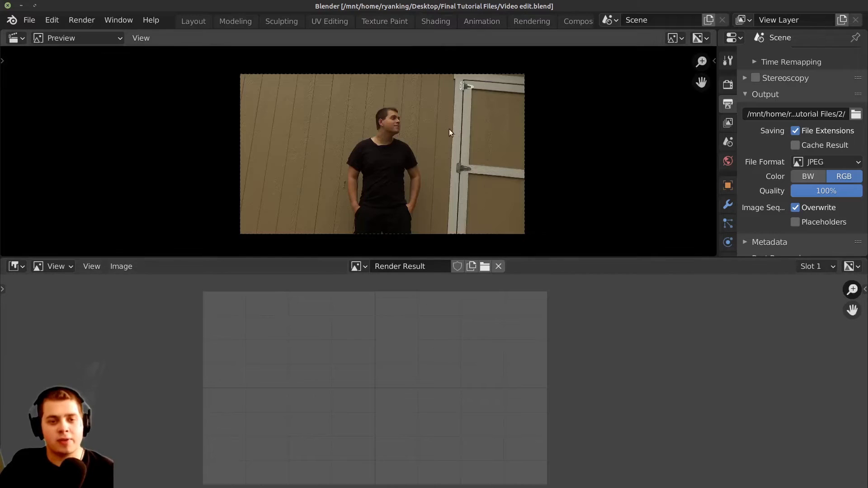
Leave the render result view and add all rendered images from the "final images" folder as an image sequence strip starting at frame 1
key("Escape")
scroll(399, 380, "up", 1)
middle_click_drag(404, 348, 362, 356)
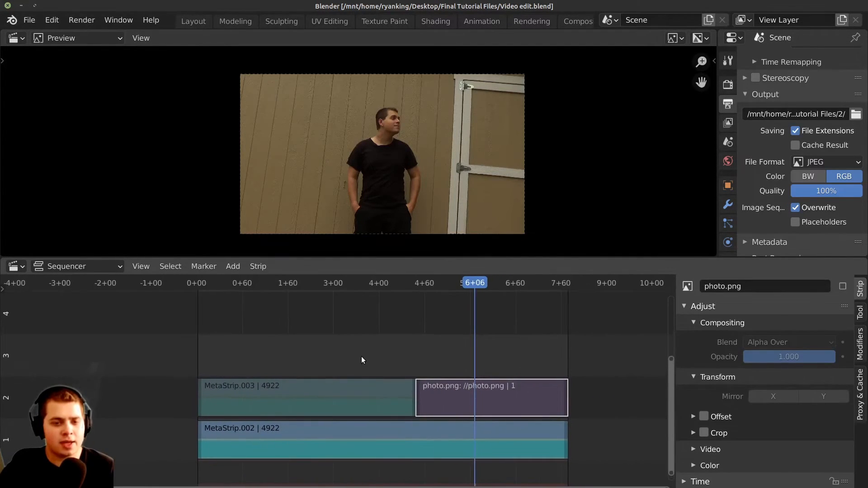
key("shift+Left")
key("Home")
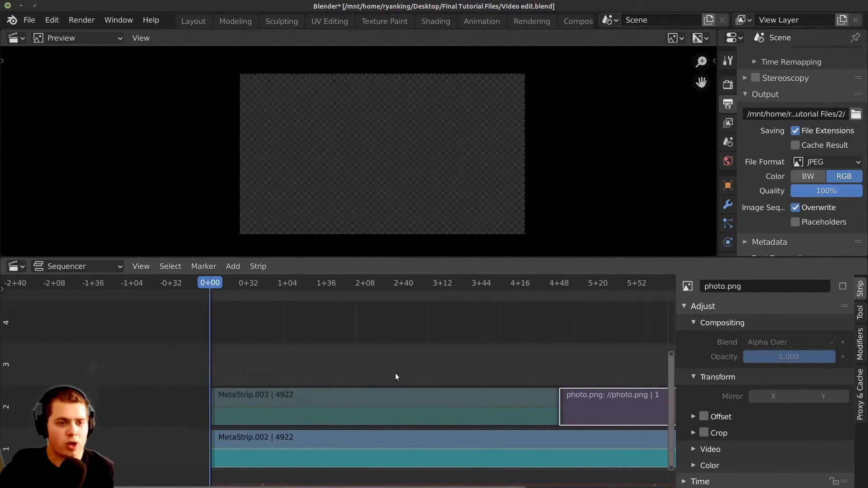
key("shift+a")
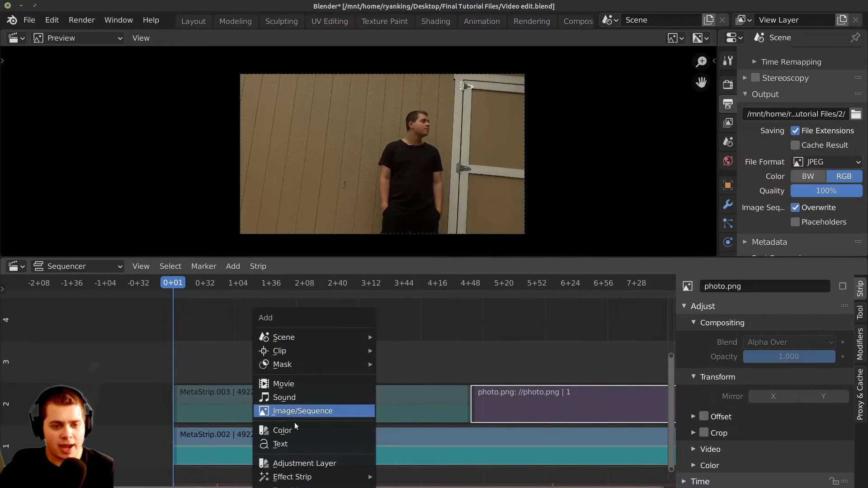
left_click(324, 410)
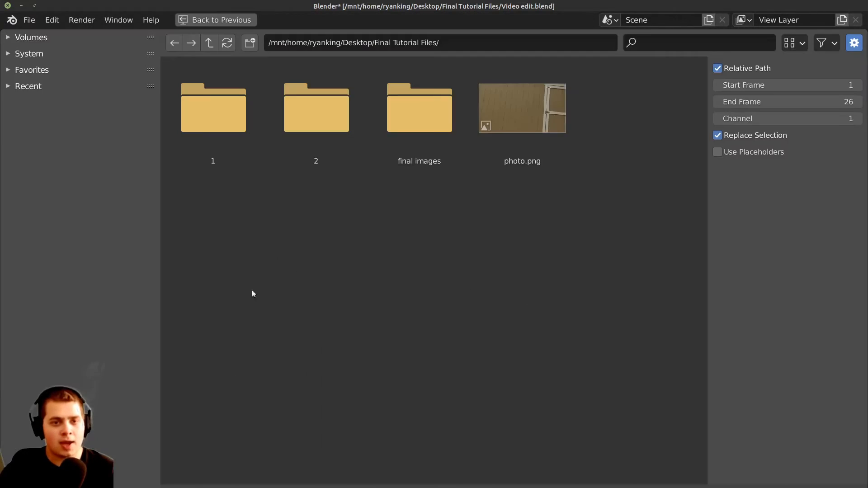
left_click(419, 143)
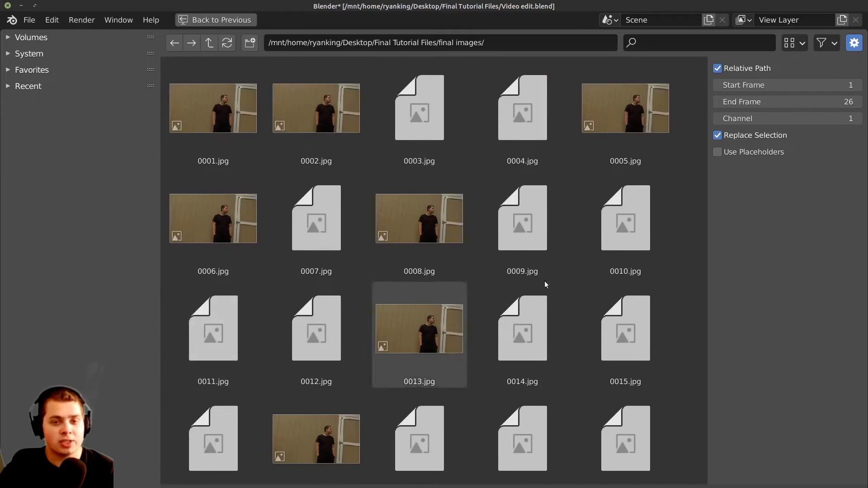
key("a")
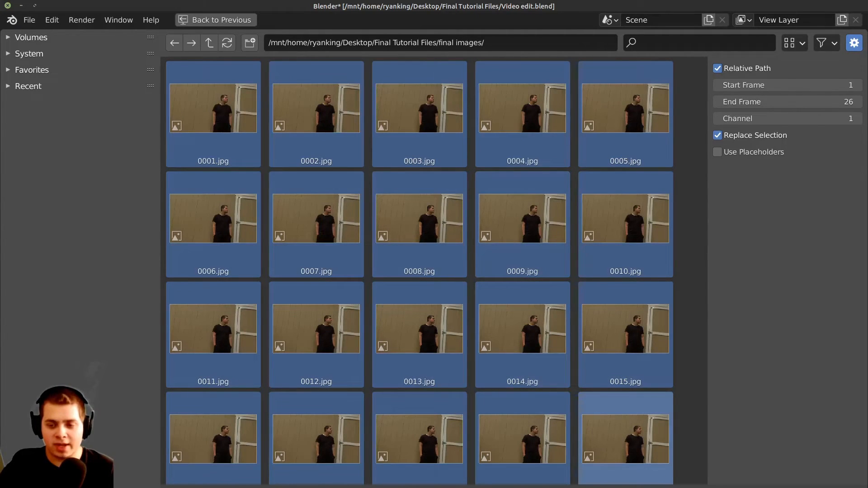
key("Return")
Play the new image sequence in a maximized preview, and scrub back to 2+17 to examine both men in the composite
scroll(476, 386, "down", 10)
key("space")
key("space")
key("space")
key("ctrl+space")
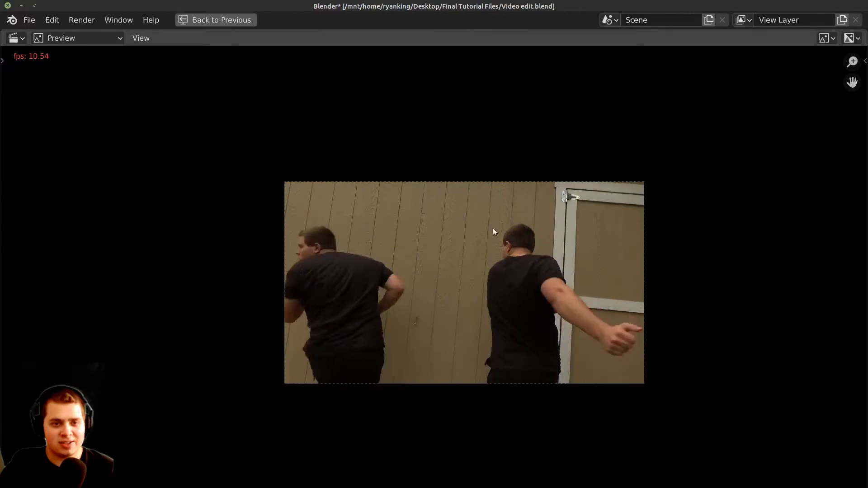
key("space")
key("ctrl+space")
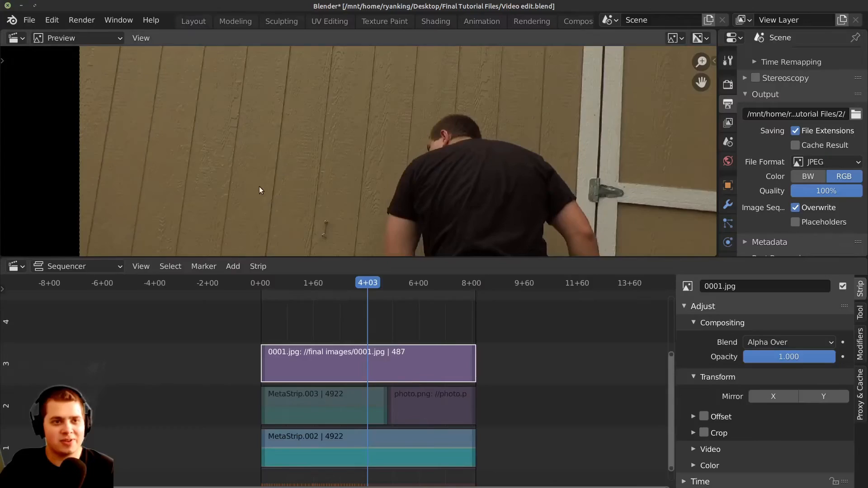
left_click_drag(358, 316, 292, 302)
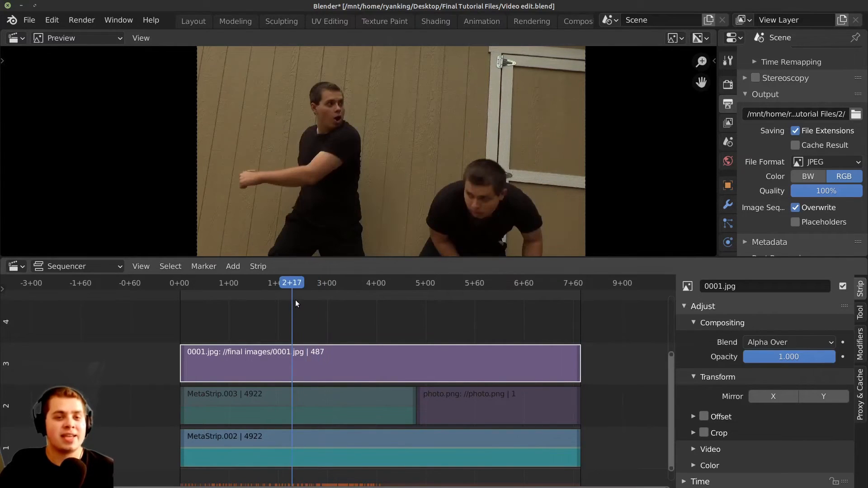
scroll(411, 156, "down", 3)
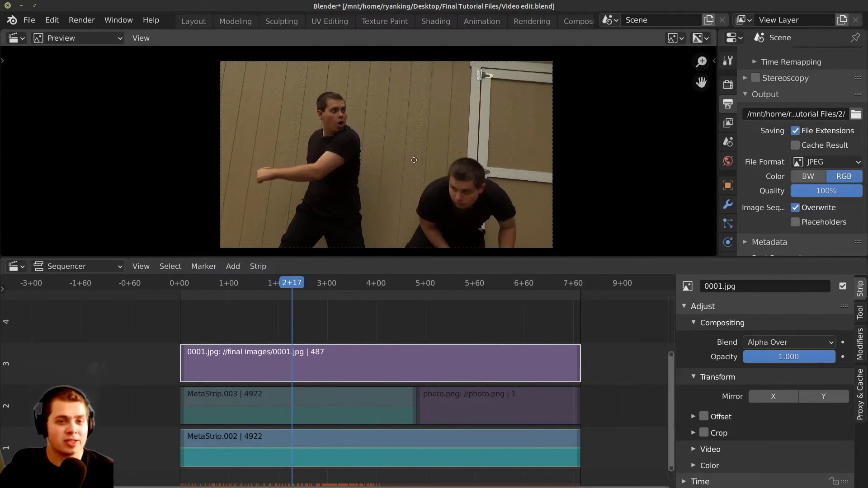
scroll(414, 156, "up", 1)
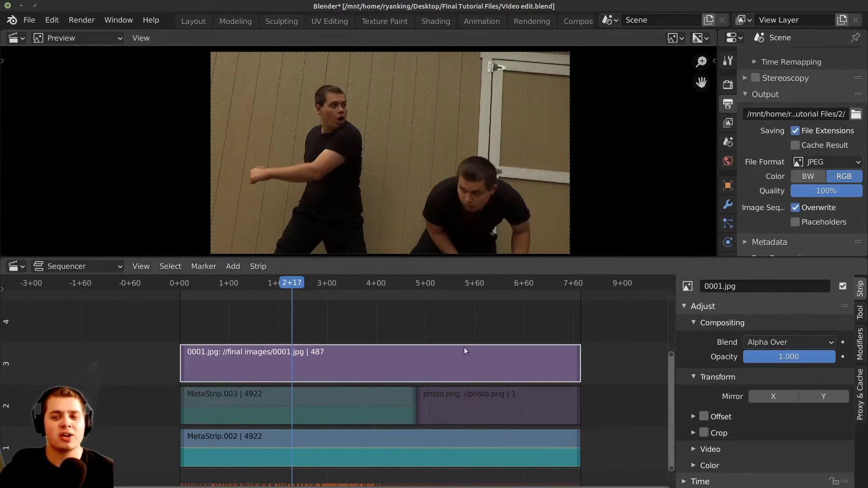
scroll(383, 375, "up", 2)
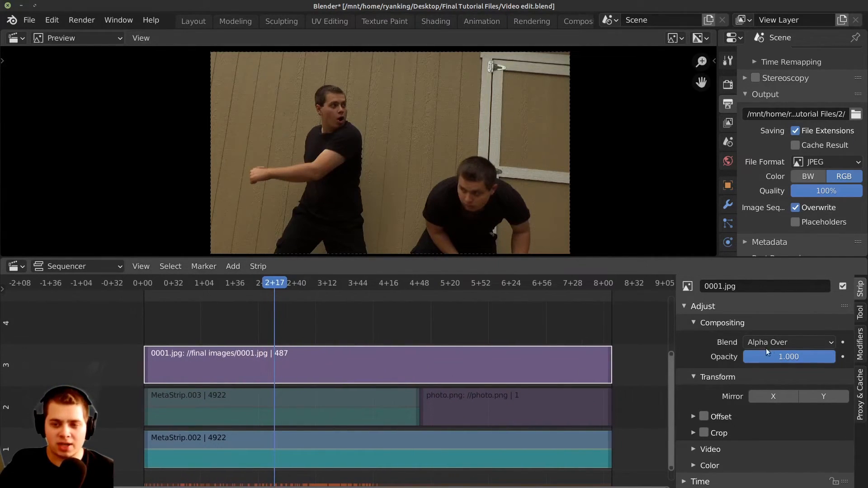
Add a Curves modifier to the image sequence strip and shape its combined curve with raised midtones and a lower point holding the shadows
left_click(860, 344)
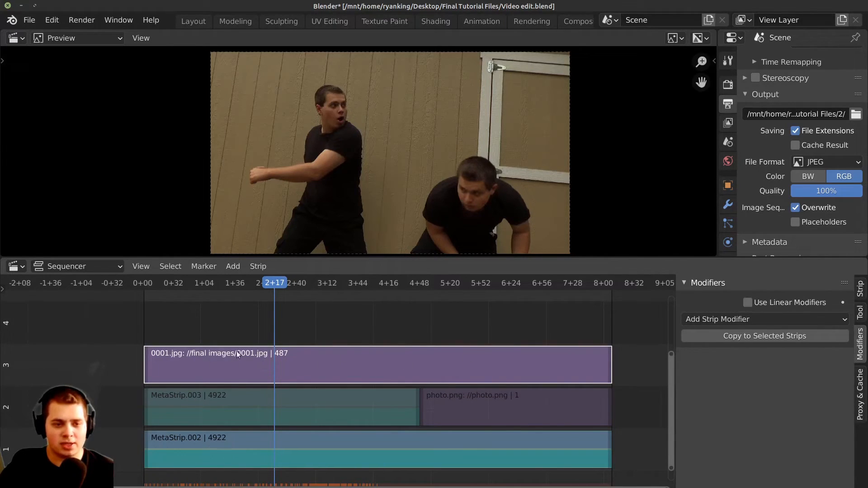
left_click(734, 319)
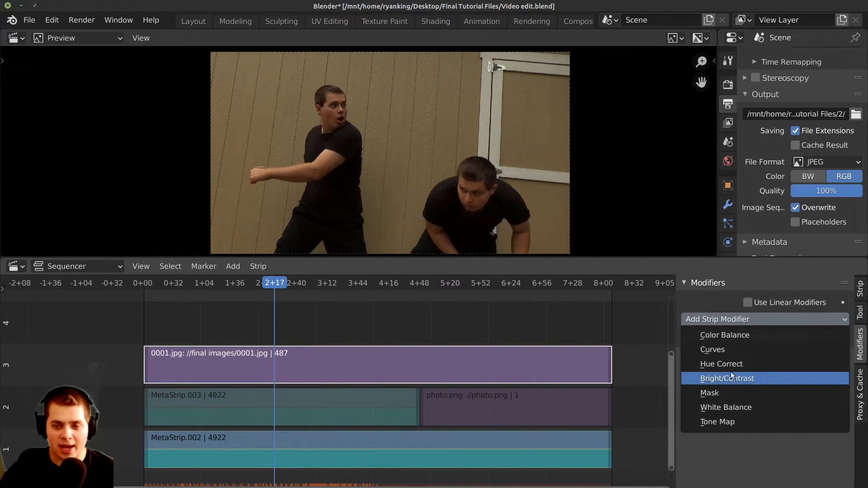
left_click(723, 351)
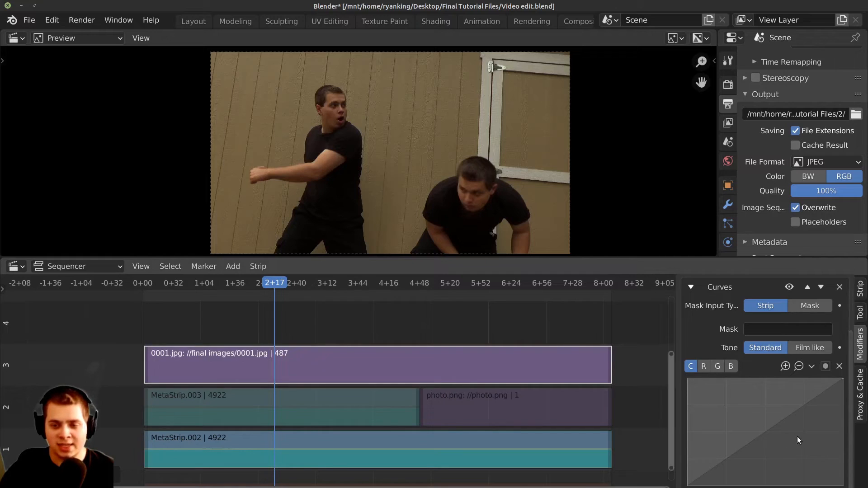
left_click_drag(783, 423, 774, 413)
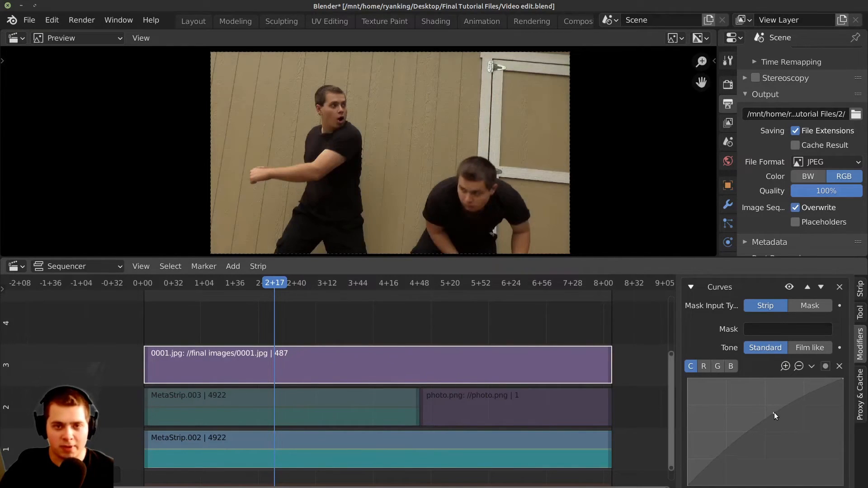
left_click(733, 444)
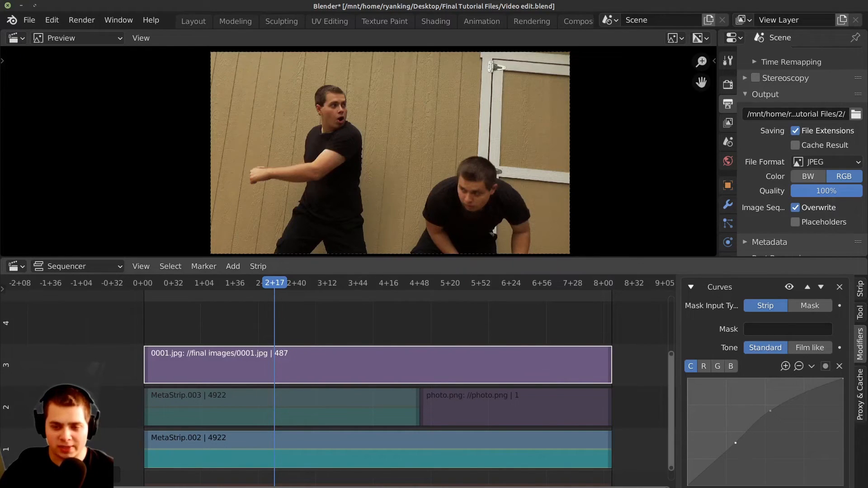
In the Curves modifier, fine-tune the red channel with a near-neutral midpoint and raise the blue channel's midtones slightly
left_click(704, 367)
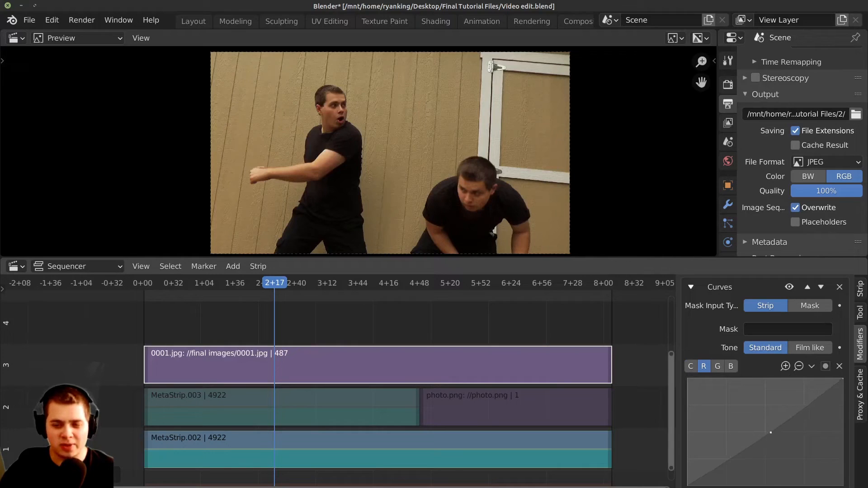
left_click(768, 430)
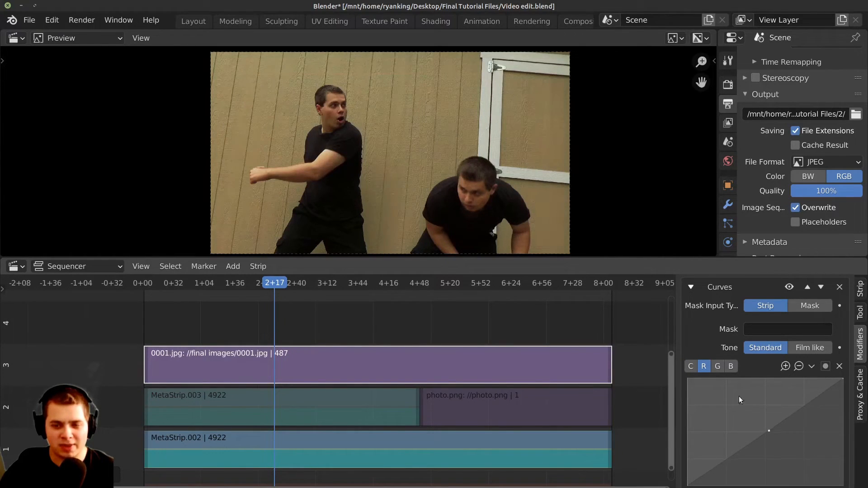
left_click(731, 366)
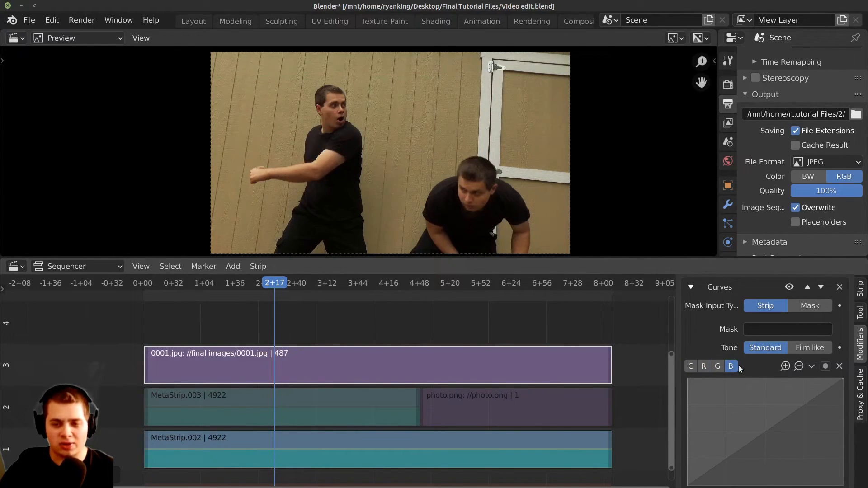
left_click(762, 428)
middle_click_drag(374, 425, 402, 409)
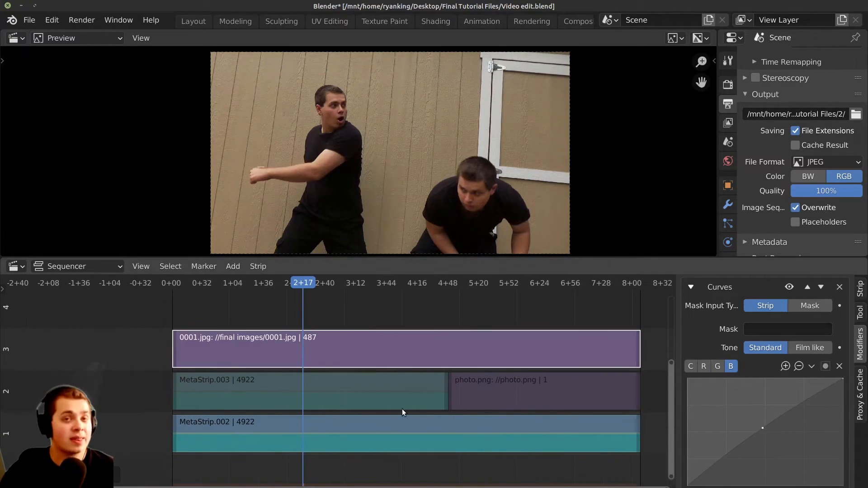
Unmute the MetaStrip.003 strip and the photo.png strip on channel 2 of the sequencer
left_click(390, 401)
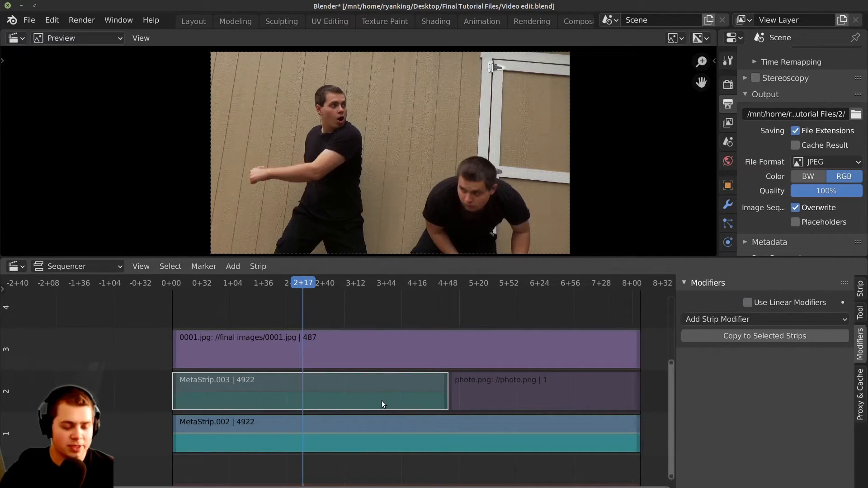
key("alt+h")
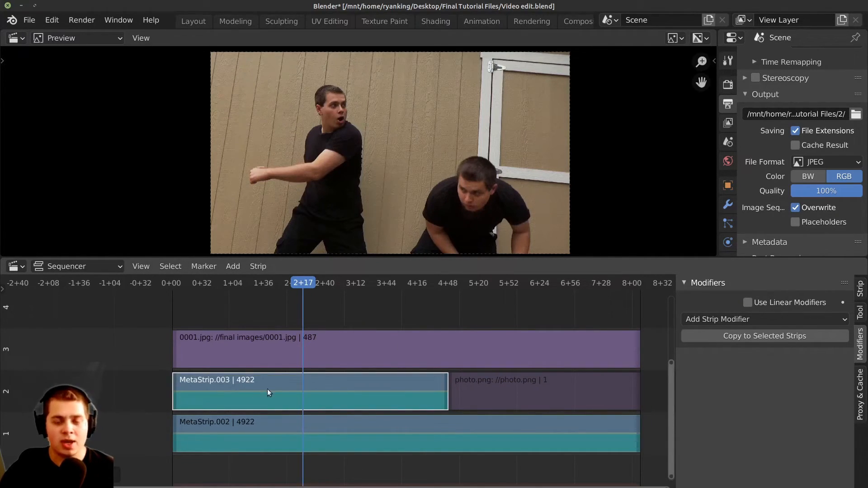
key("Home")
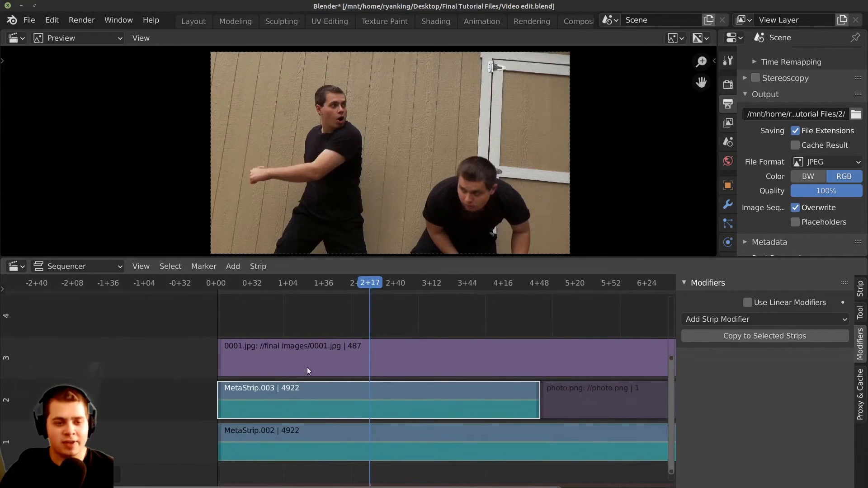
scroll(400, 420, "down", 2)
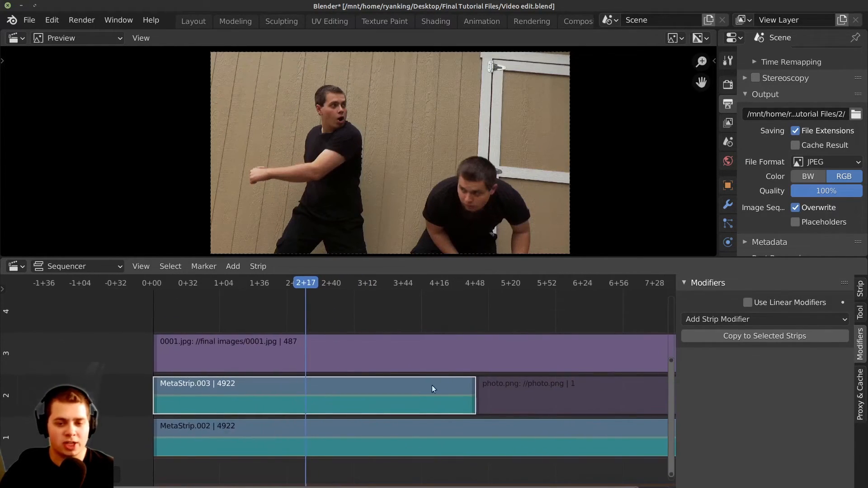
left_click(522, 400)
key("alt+h")
scroll(395, 365, "down", 1)
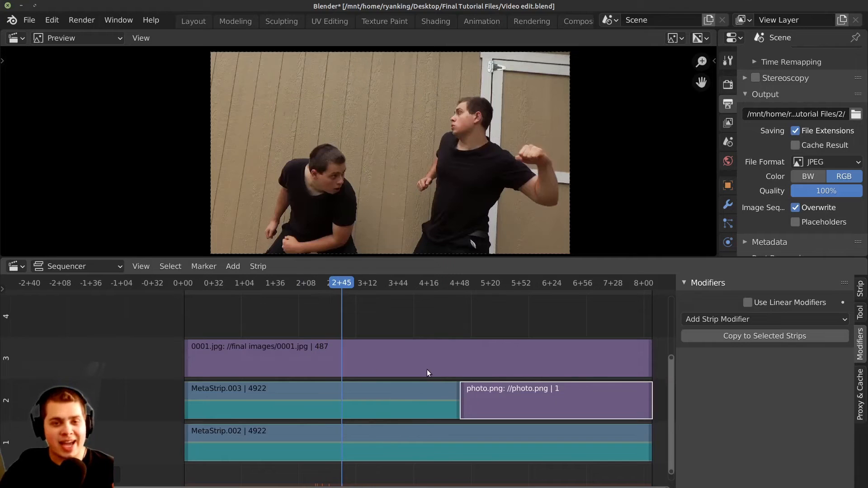
scroll(419, 359, "down", 3)
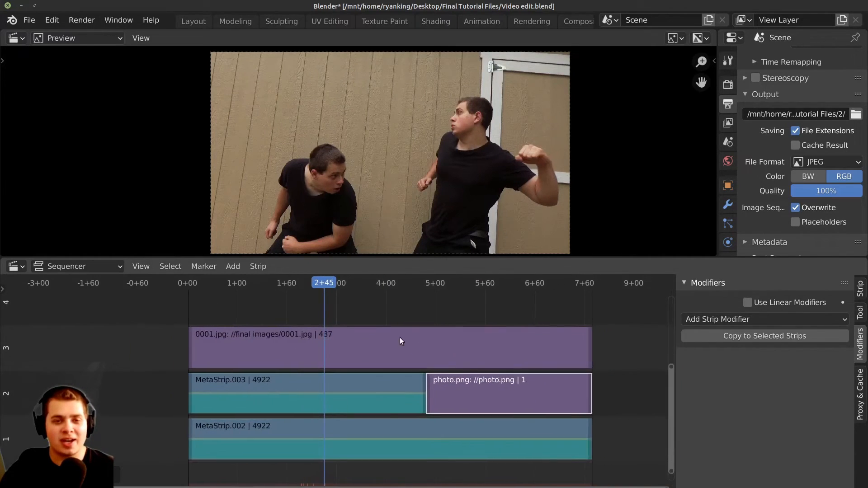
scroll(399, 338, "up", 3)
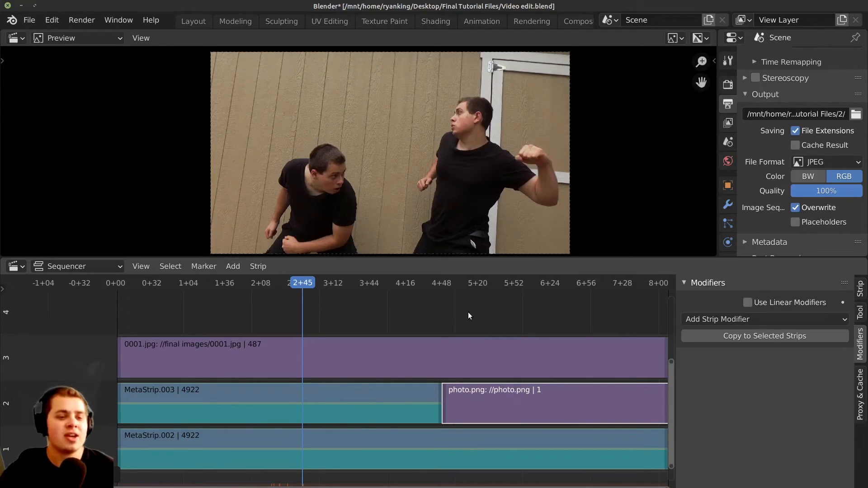
Switch to Firefox and open freesound.org in the new tab
key("alt+Tab")
left_click(108, 31)
type("freesound.org/")
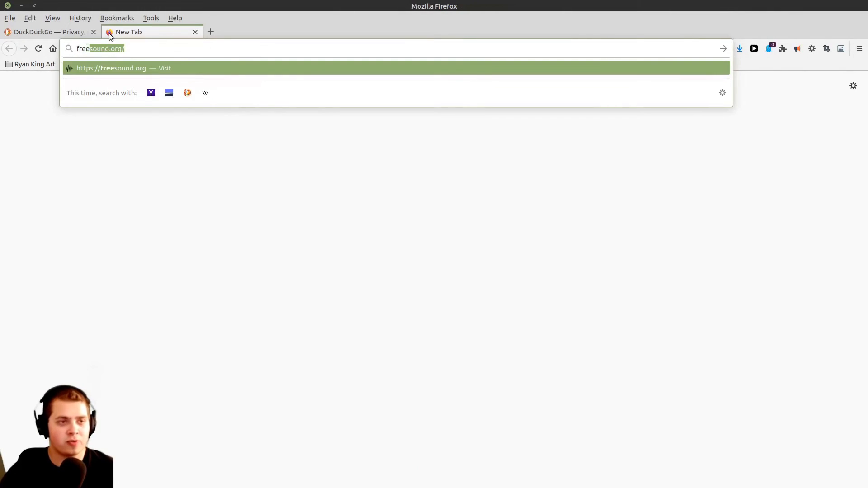
key("Return")
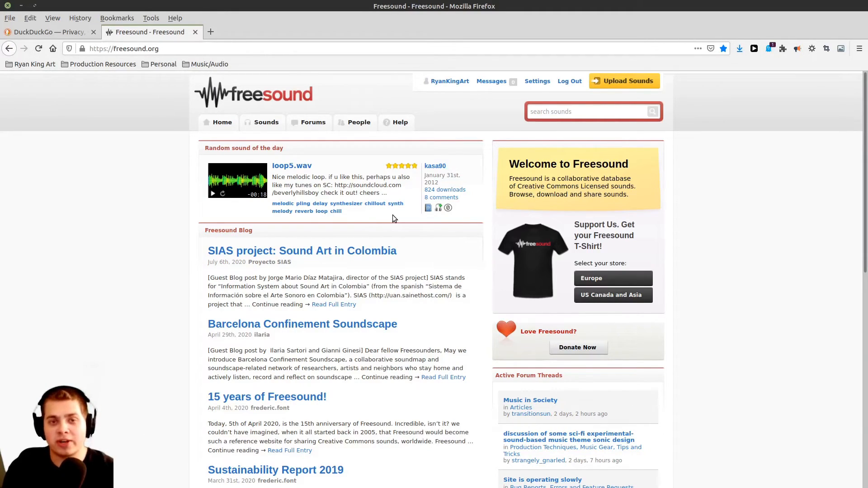
Search Freesound for "punch" and filter the results to the Creative Commons 0 license
left_click(557, 112)
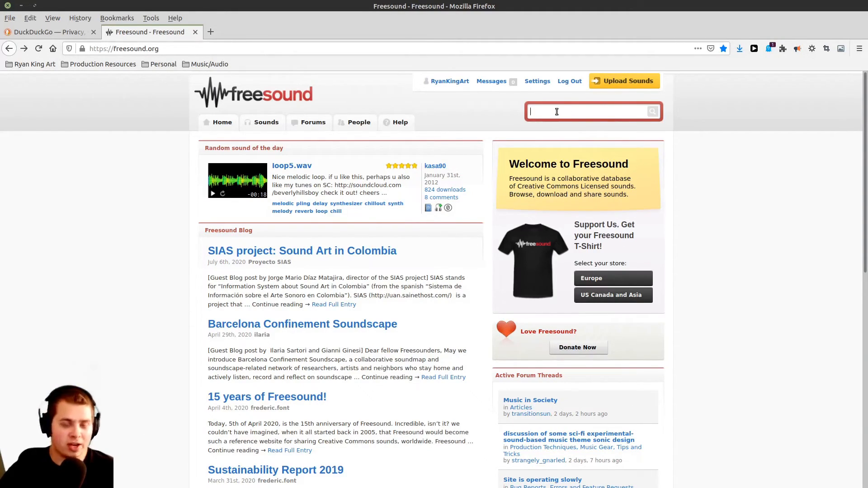
type("punch")
key("Return")
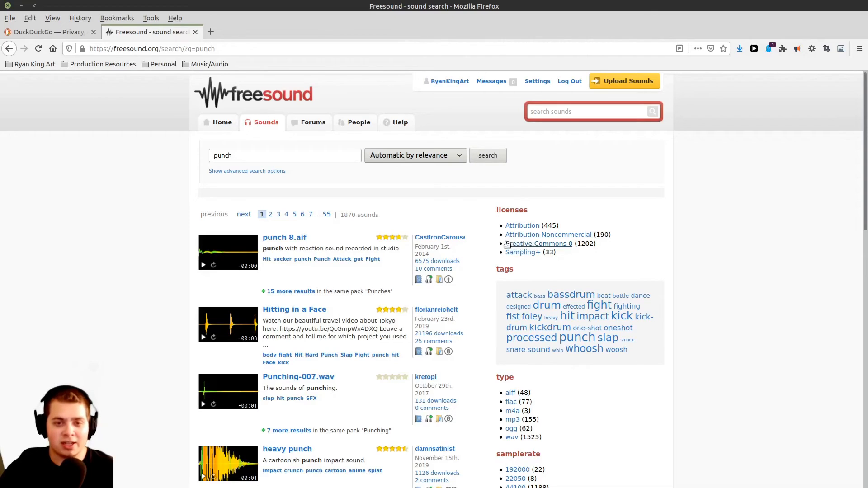
left_click(551, 246)
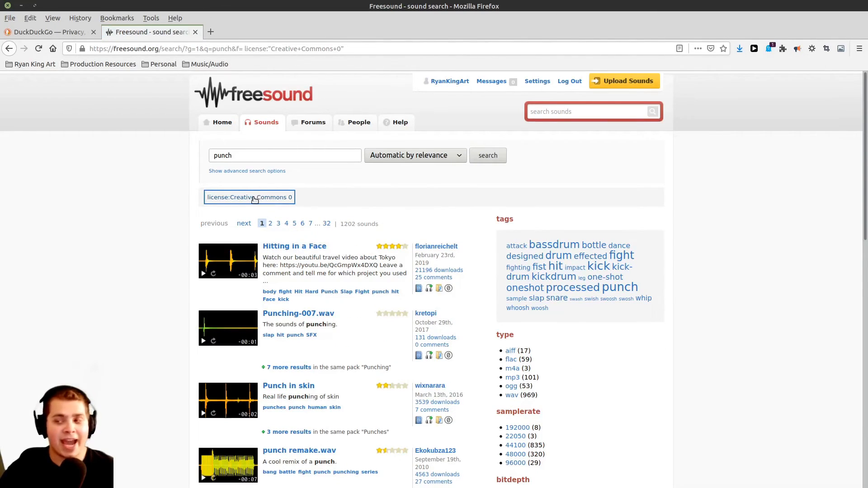
scroll(290, 275, "down", 1)
scroll(289, 276, "up", 1)
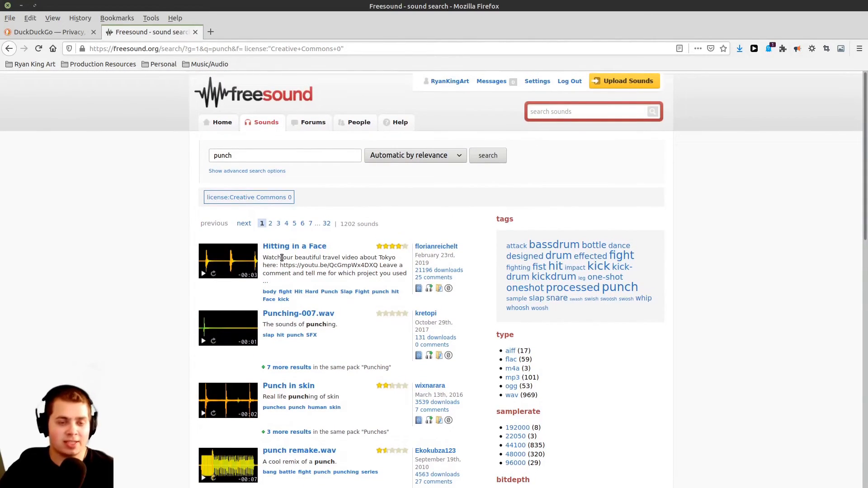
left_click(283, 155)
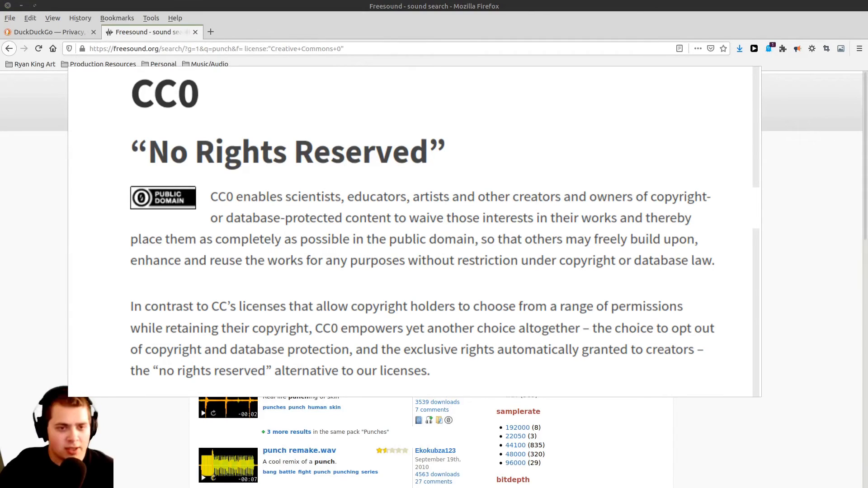
Preview the "Hitting in a Face" sound, open its page, and download it by saving the MP3 file
left_click(204, 274)
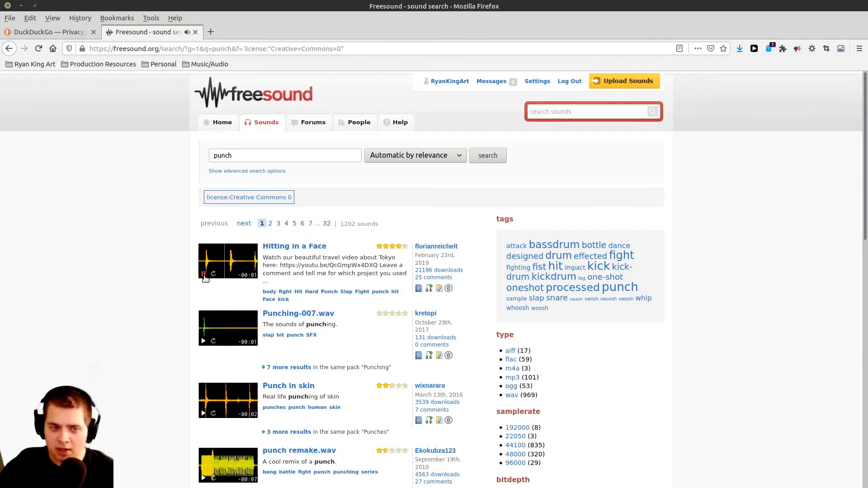
left_click(296, 246)
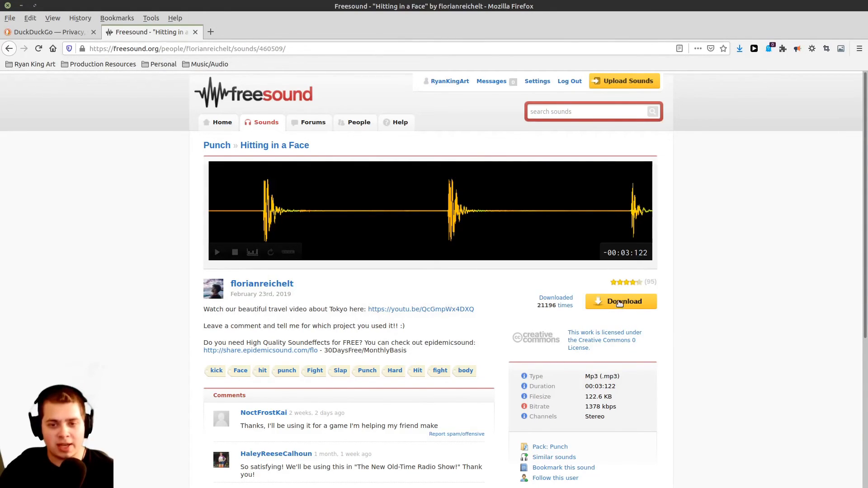
left_click(261, 268)
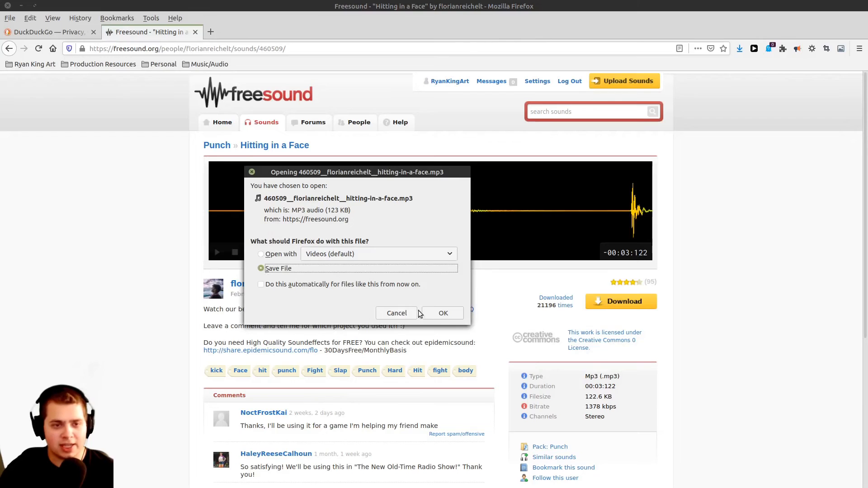
left_click(440, 314)
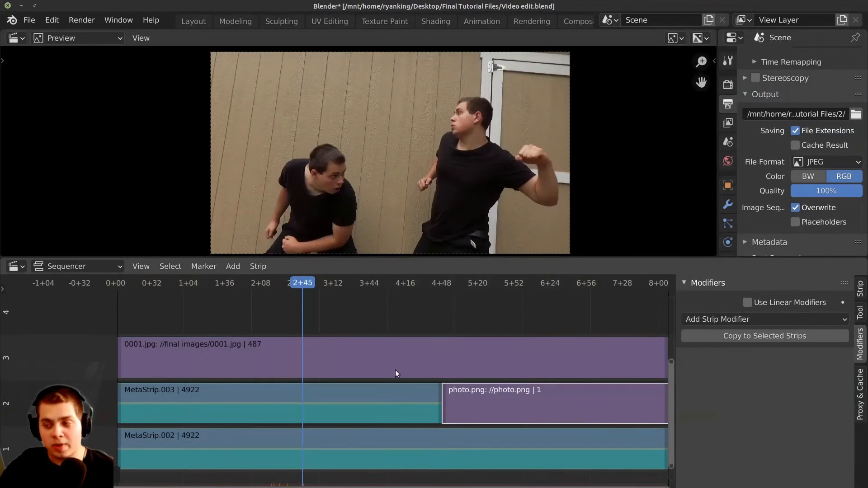
Switch back to Blender and add the downloaded hitting-in-a-face MP3 as a sound strip on channel 4, above the image sequence
key("Home")
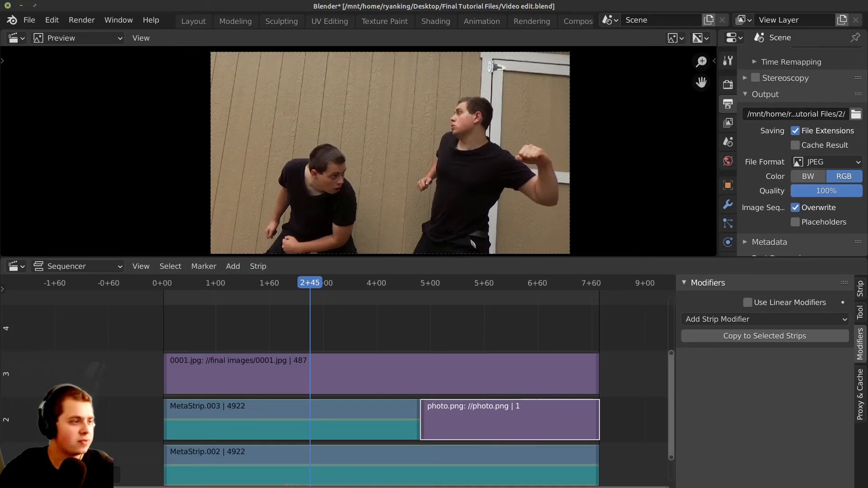
left_click_drag(321, 487, 319, 311)
scroll(362, 319, "up", 3)
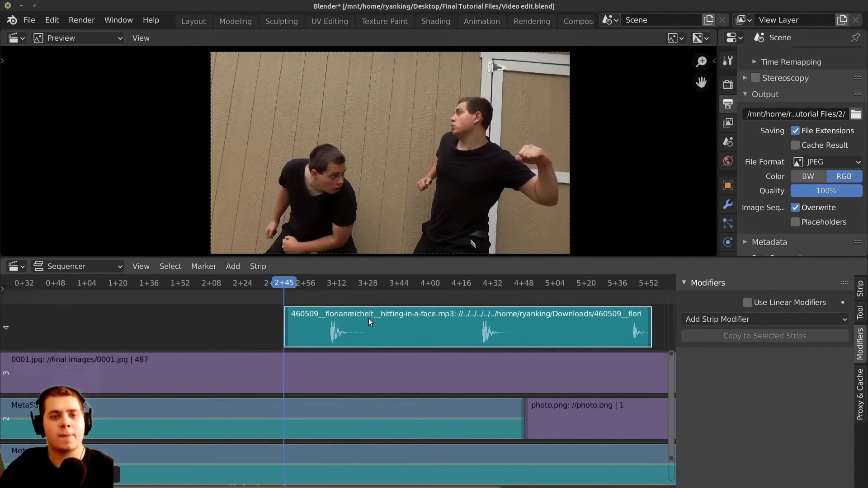
Shift the punch sound strip so its first hit lines up with the punch landing at 3+01, and play it back
left_click_drag(394, 319, 438, 321)
key("space")
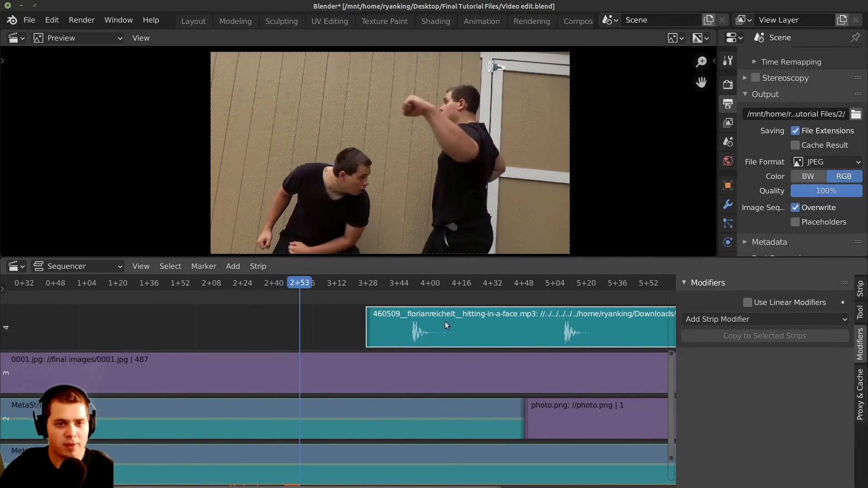
left_click_drag(473, 322, 423, 322)
scroll(428, 322, "up", 7)
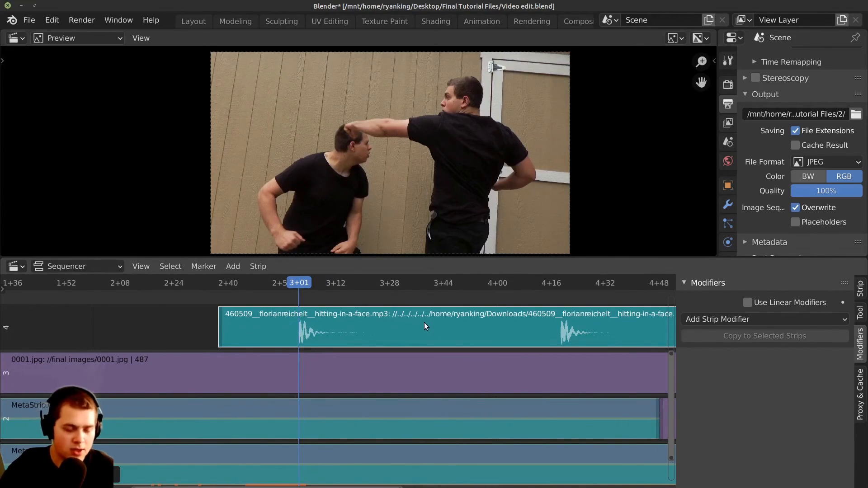
key("space")
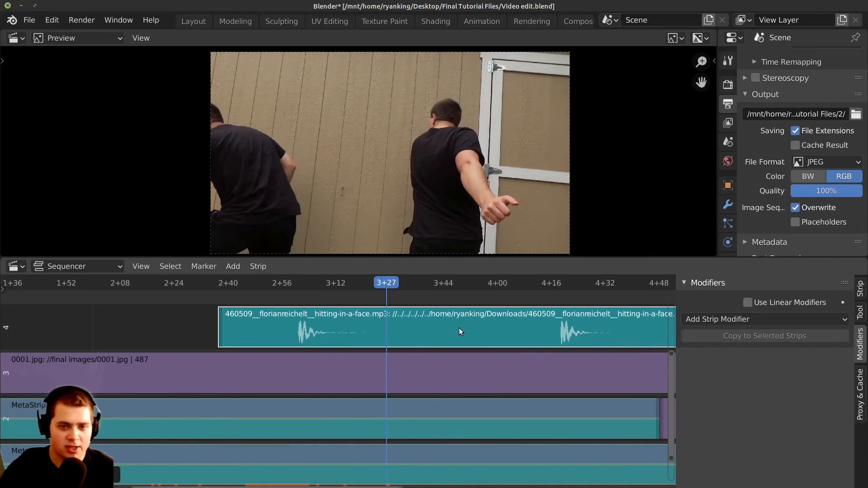
Cut the punch sound strip at 3+48 and delete the part after the cut, leaving only the first hit
key("space")
scroll(493, 337, "down", 3)
key("k")
key("Delete")
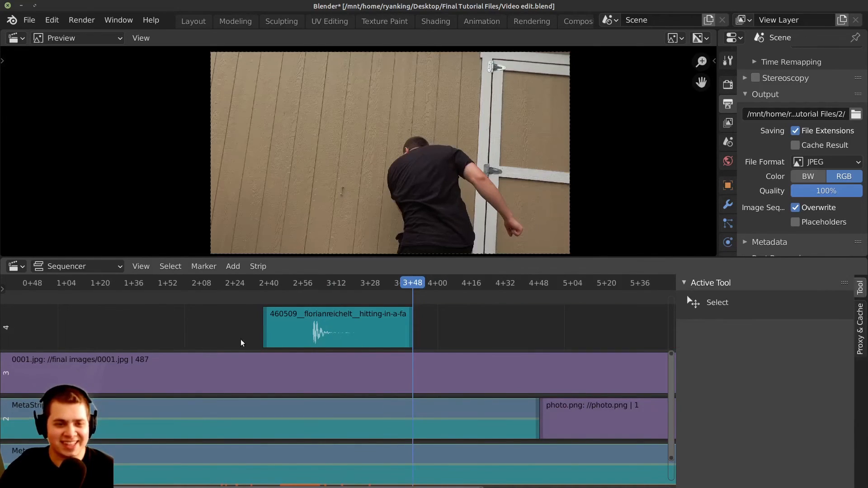
Replay the punch and step through it frame by frame to 3+04 to check the sound's timing against the hit
scroll(236, 342, "up", 2)
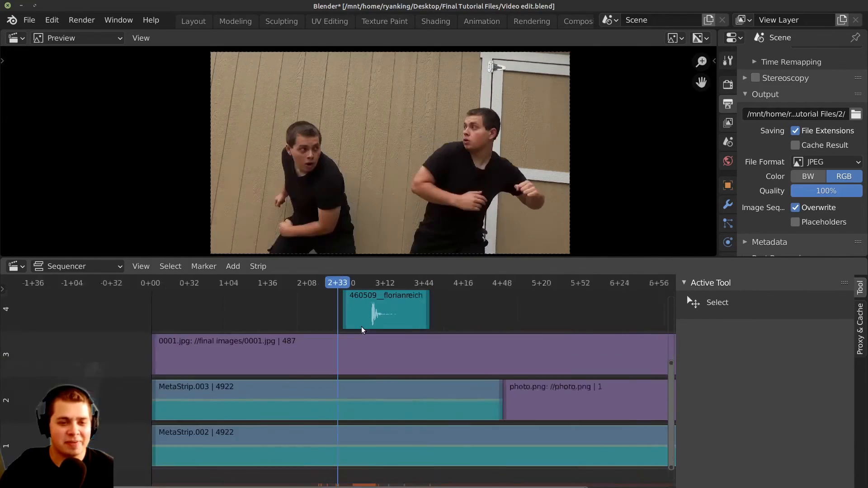
scroll(362, 329, "down", 2)
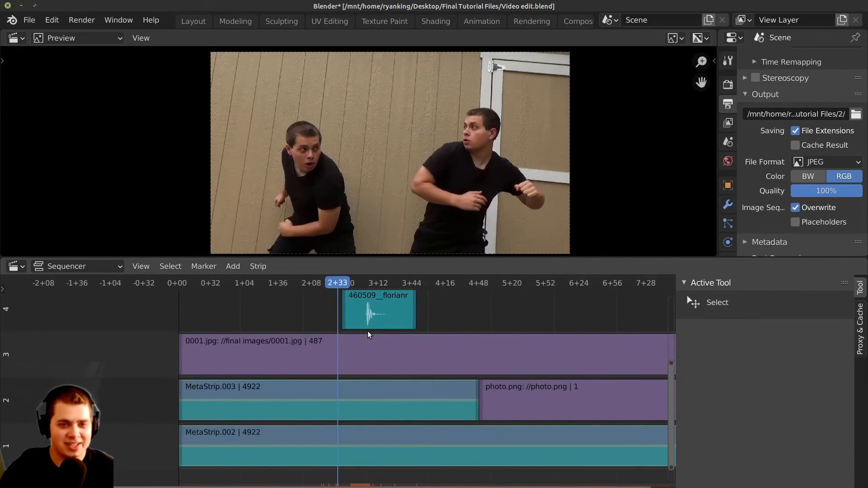
key("space")
key("Escape")
scroll(398, 316, "up", 11)
key("Right")
key("Right")
key("Right")
key("Right")
key("Right")
key("Right")
key("Right")
key("Right")
key("Right")
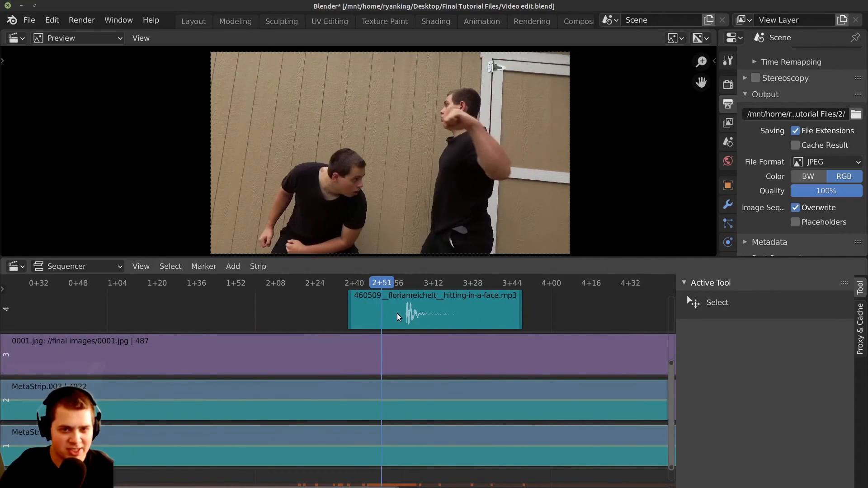
key("Right")
key("Right")
key("Right")
key("Right")
key("Right")
key("Right")
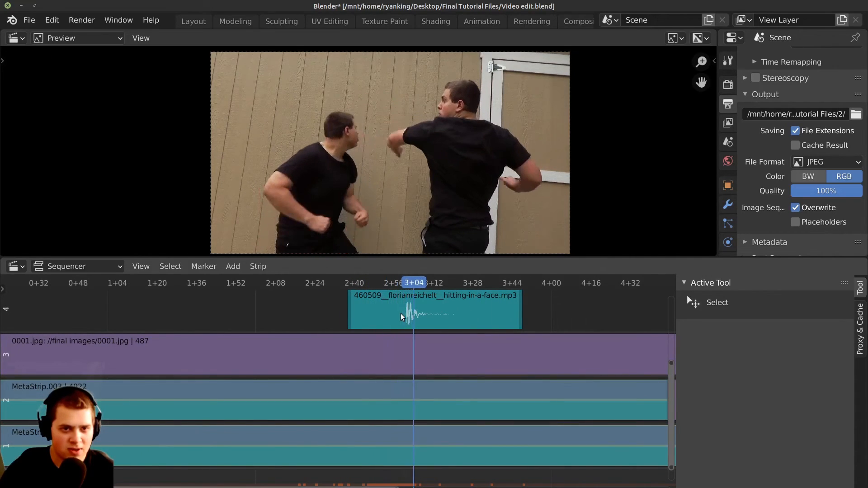
Set the output file format to FFmpeg video with the MPEG-4 container, and expand the video encoding settings
scroll(402, 318, "down", 12)
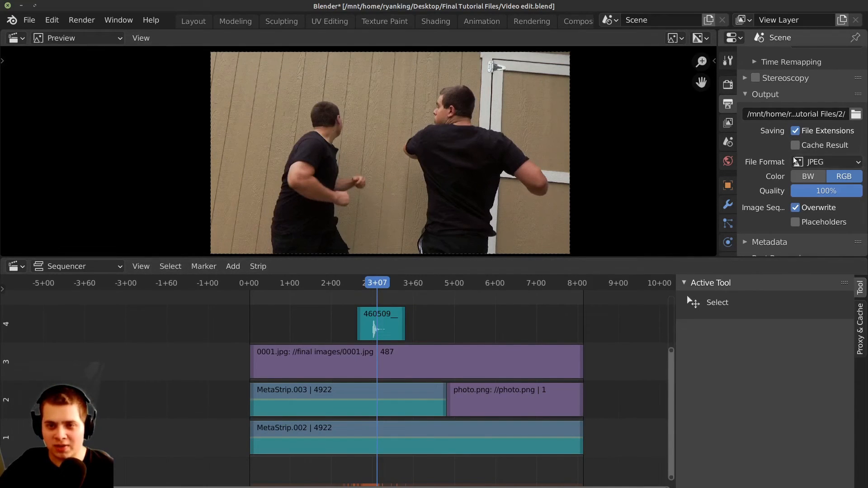
left_click(810, 162)
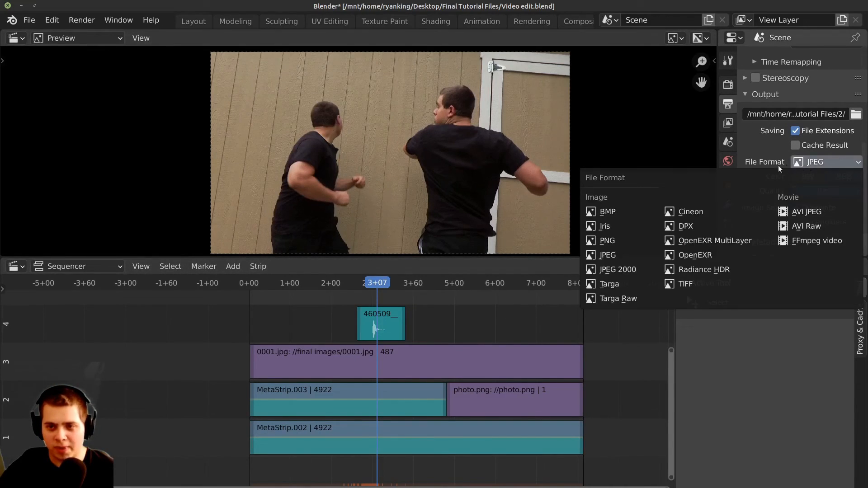
left_click(811, 242)
scroll(777, 182, "down", 2)
left_click(814, 182)
left_click(814, 184)
left_click(763, 220)
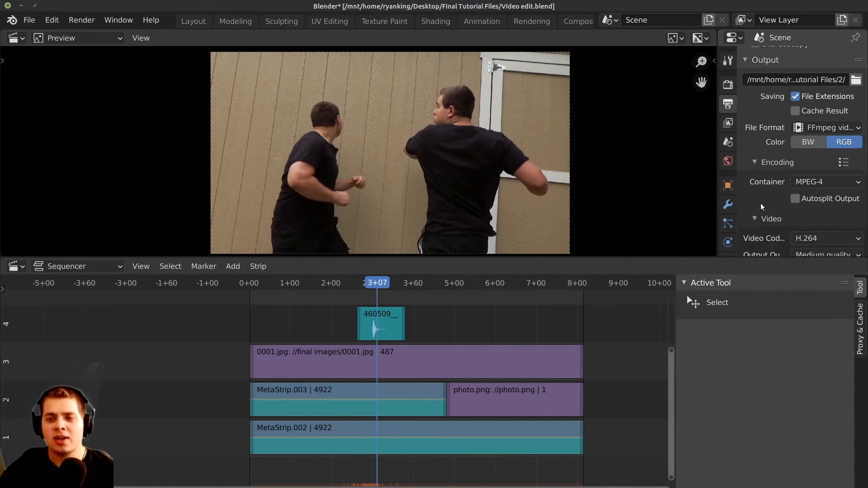
Check that the video codec is H.264, and expand the audio encoding settings to check the AAC audio codec
scroll(764, 219, "down", 3)
left_click(806, 168)
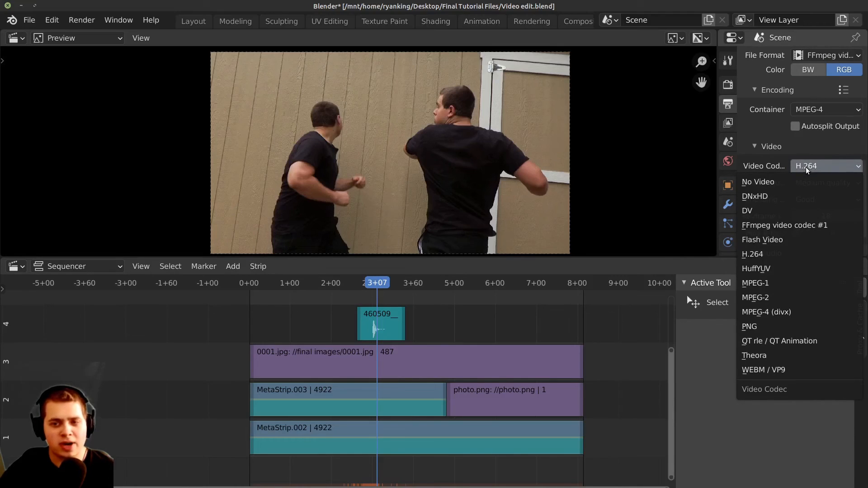
left_click(807, 168)
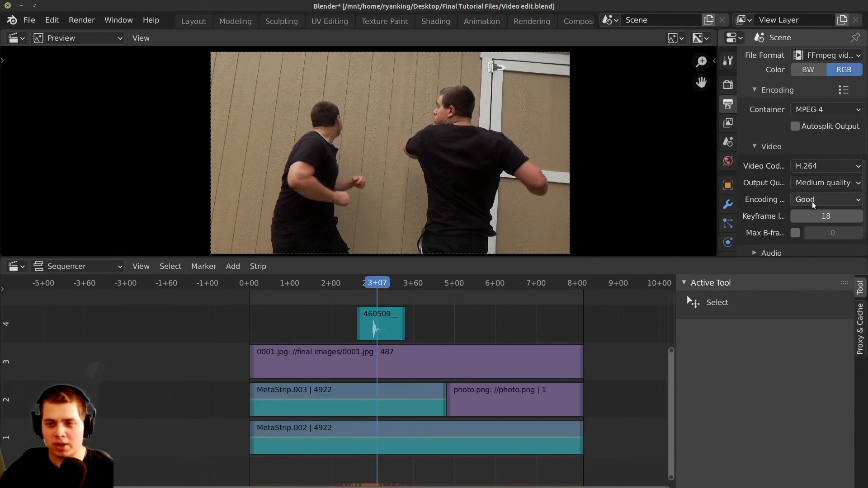
scroll(769, 217, "down", 2)
left_click(754, 217)
scroll(777, 199, "down", 3)
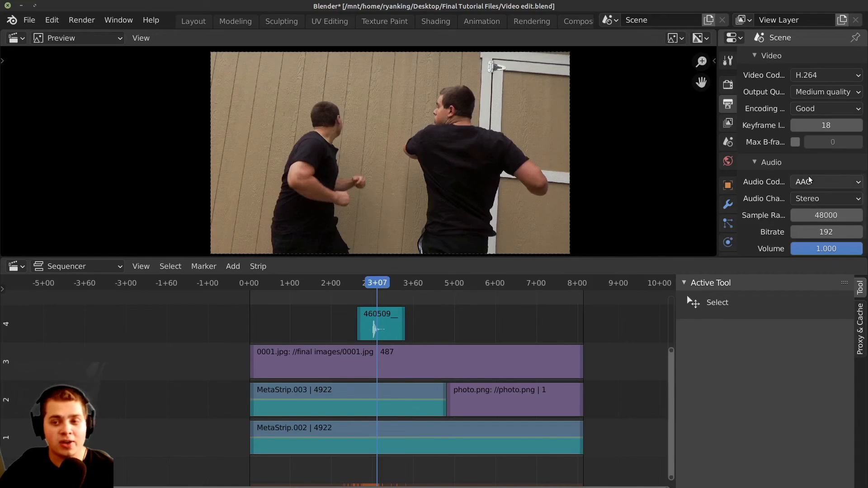
left_click(822, 183)
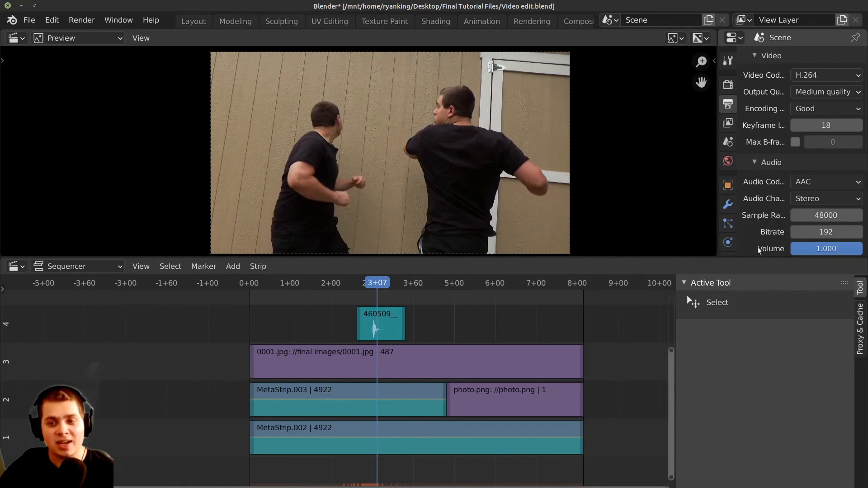
Set the audio codec of the video output to MP3
left_click(814, 182)
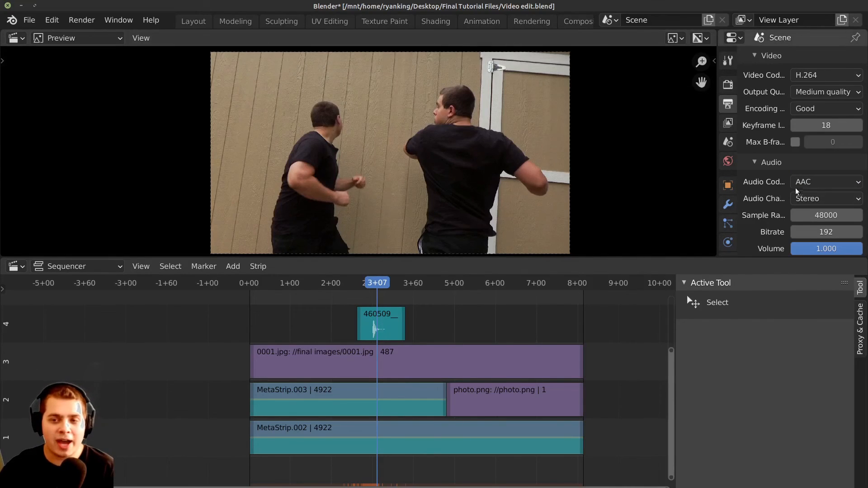
left_click(809, 182)
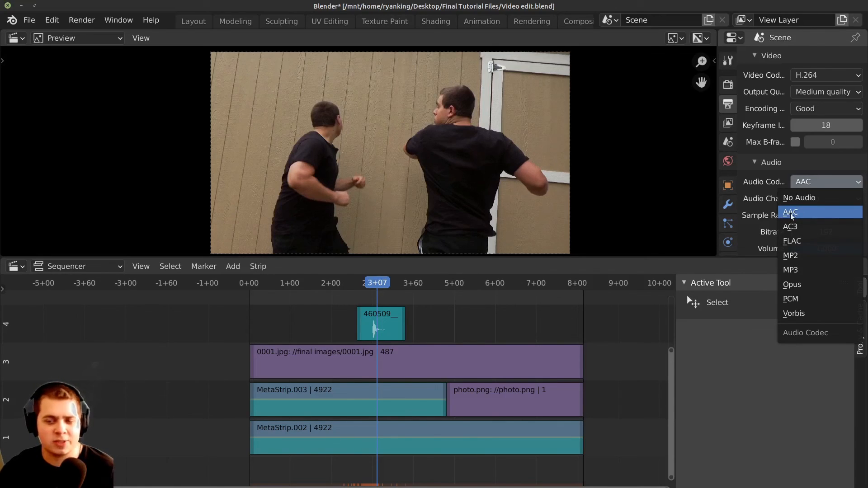
left_click(797, 270)
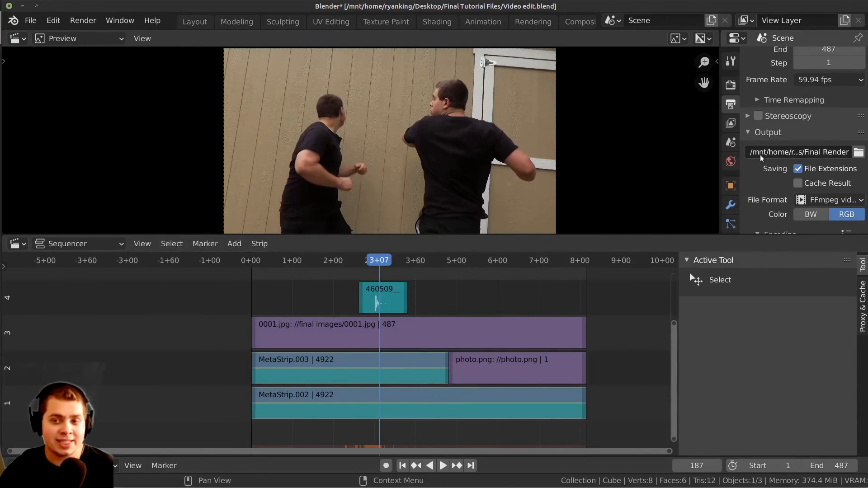
Confirm the output location as the Final Tutorial Files folder with the file name Final Render
left_click(858, 153)
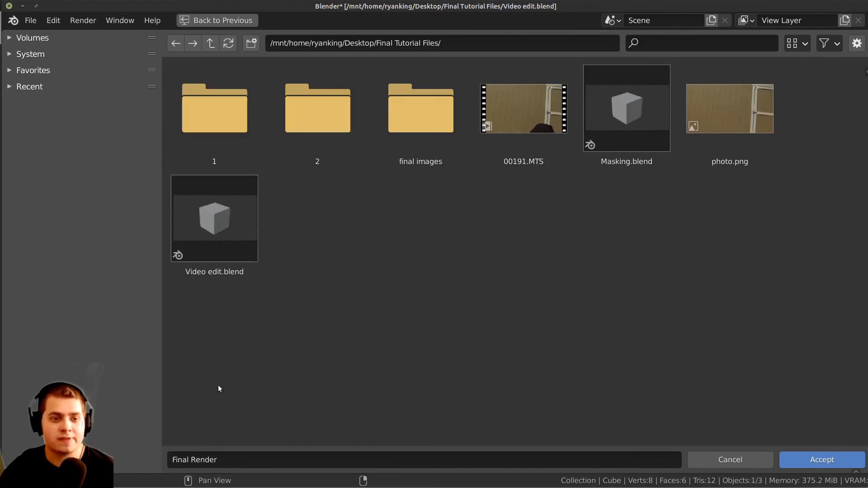
left_click(232, 458)
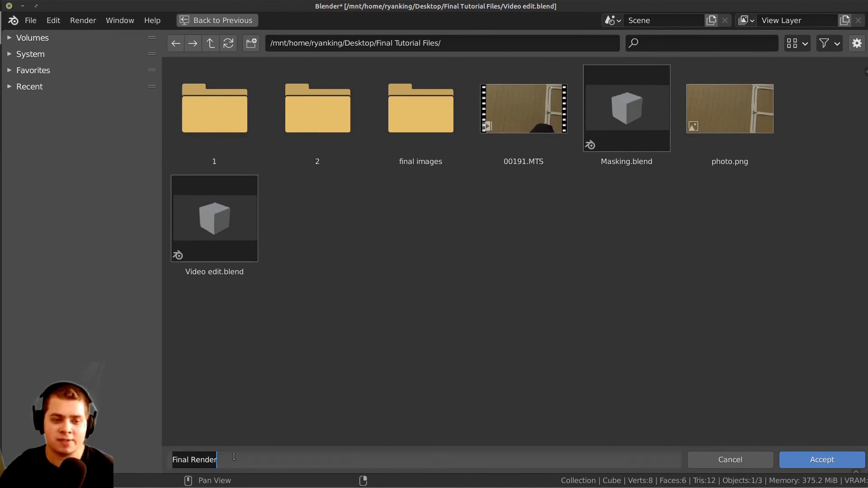
left_click(368, 361)
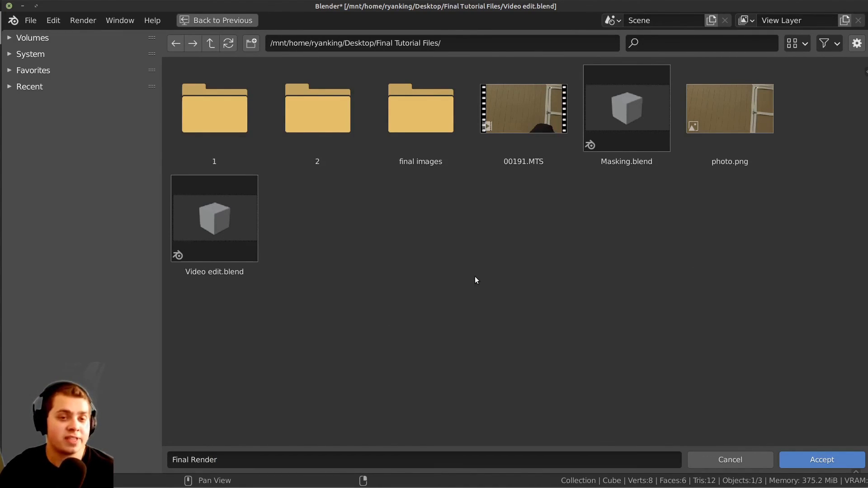
left_click(814, 457)
Save the Video edit.blend project and render the full animation to the video file
left_click(28, 21)
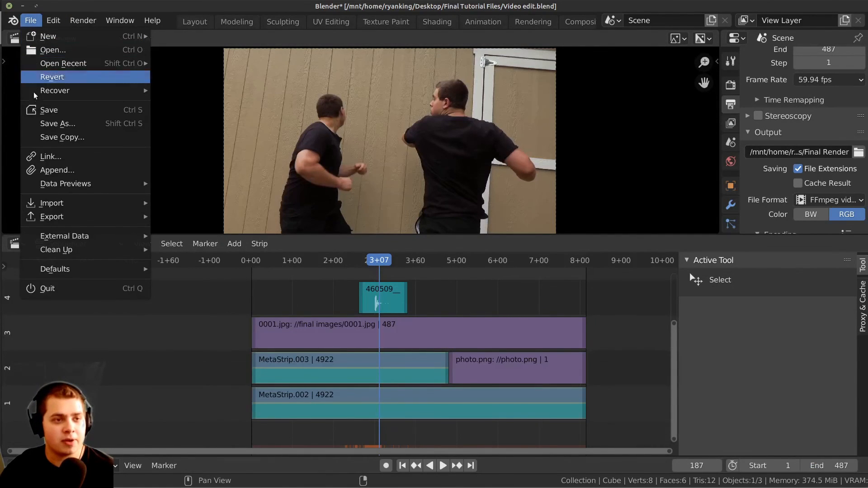
left_click(51, 111)
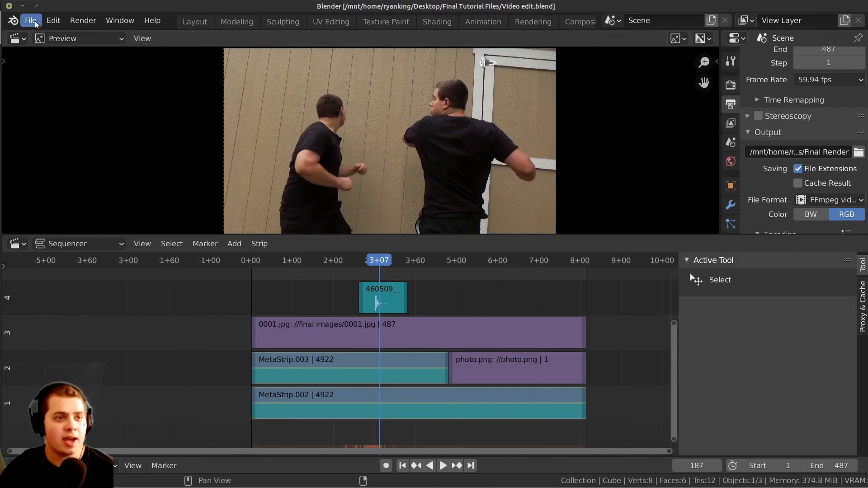
left_click(83, 21)
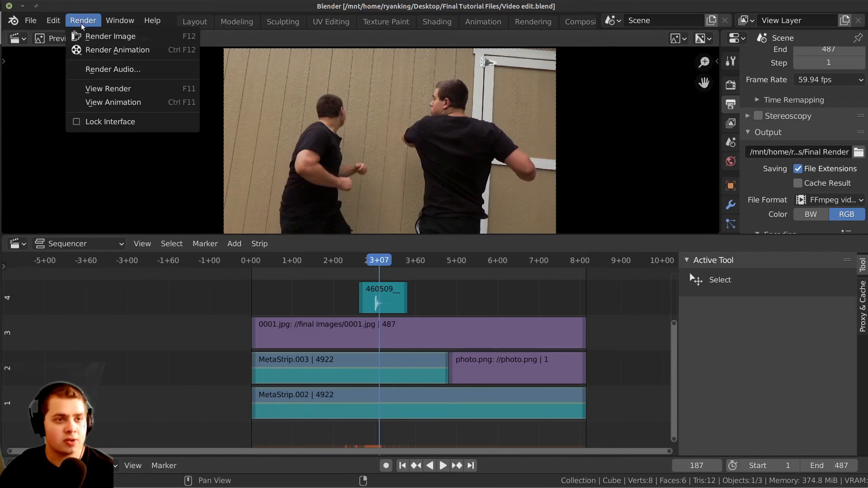
left_click(117, 49)
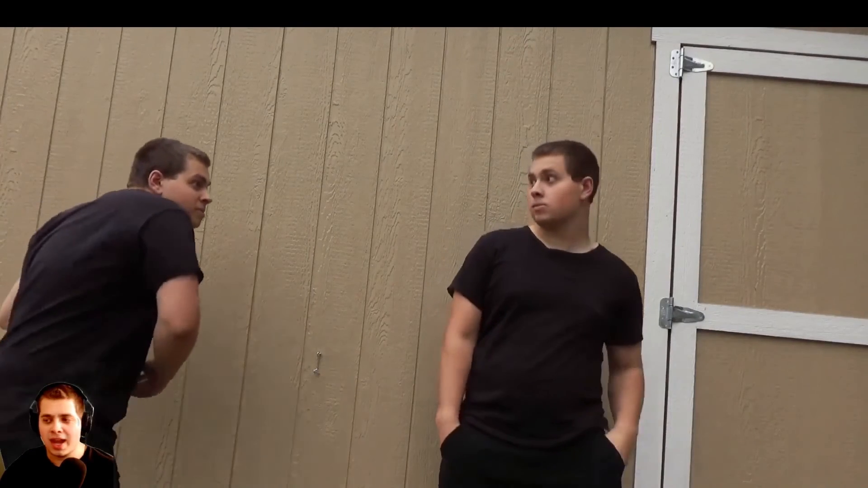